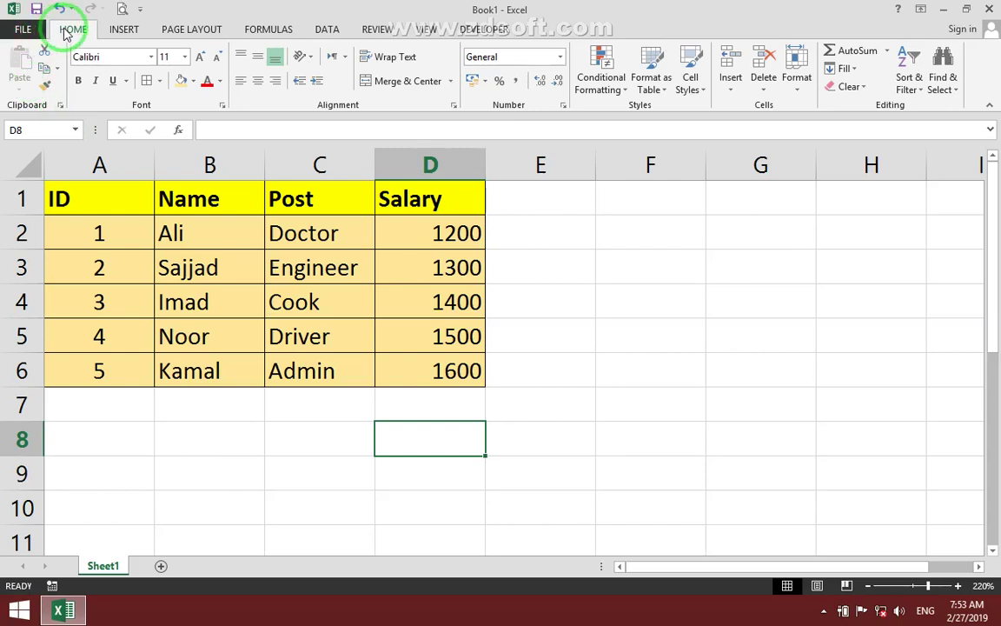
Copy the employee table A1:D6 and paste a duplicate starting at F1
{"action": "left_click", "coordinate": [955, 86]}
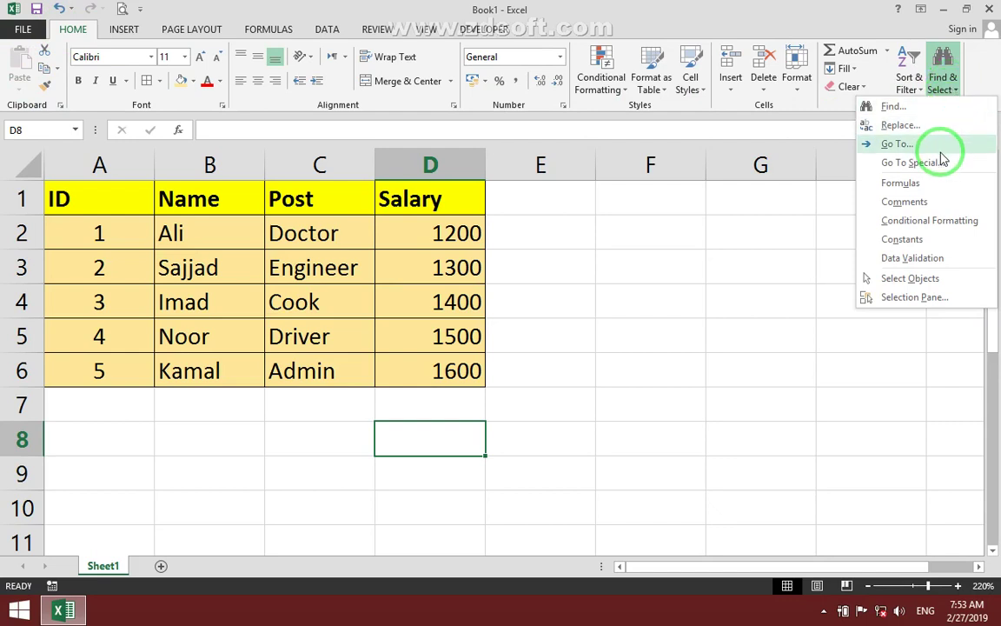
{"action": "left_click", "coordinate": [712, 208]}
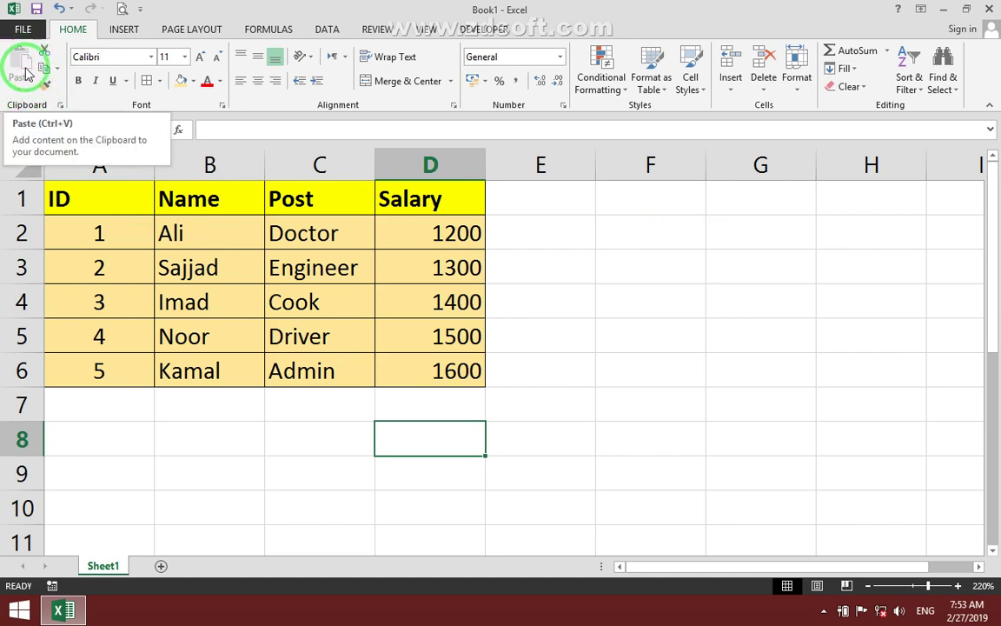
{"action": "scroll", "coordinate": [529, 298], "scroll_direction": "down", "scroll_amount": 1}
{"action": "scroll", "coordinate": [365, 265], "scroll_direction": "down", "scroll_amount": 2}
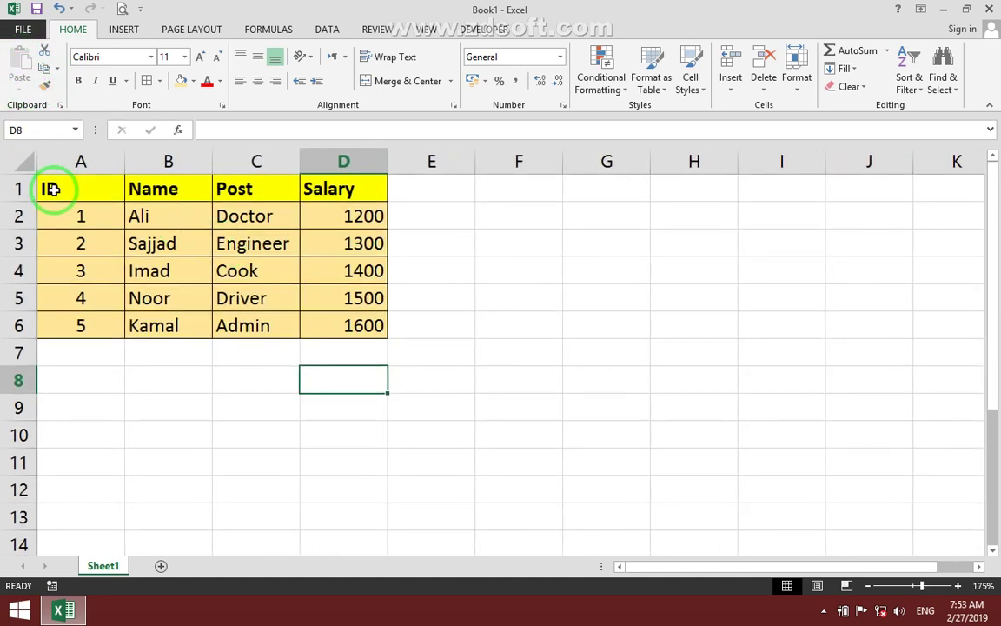
{"action": "left_click_drag", "start_coordinate": [52, 189], "coordinate": [354, 321]}
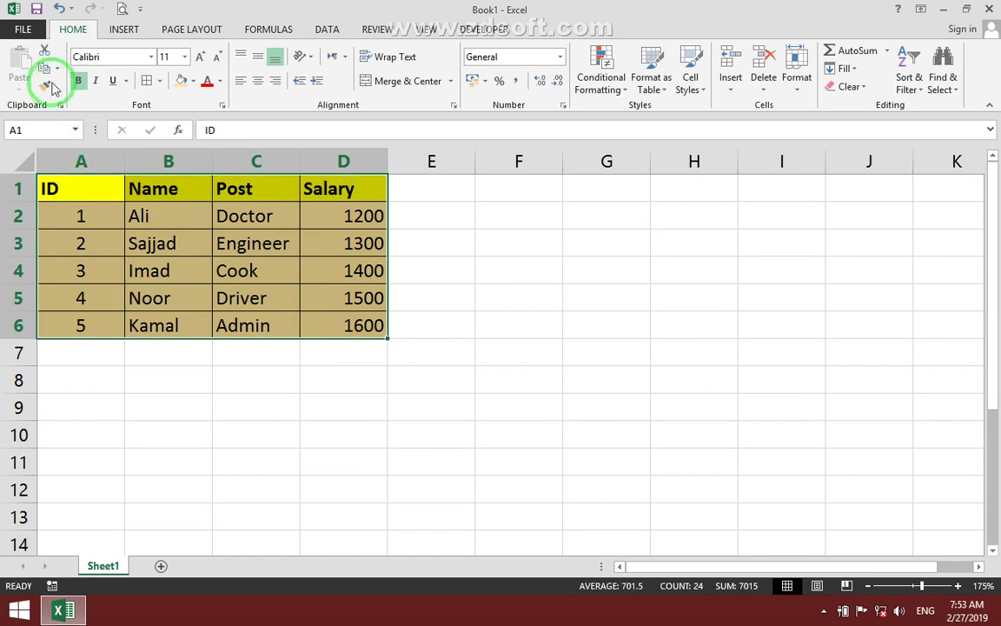
{"action": "left_click", "coordinate": [46, 69]}
{"action": "left_click", "coordinate": [539, 191]}
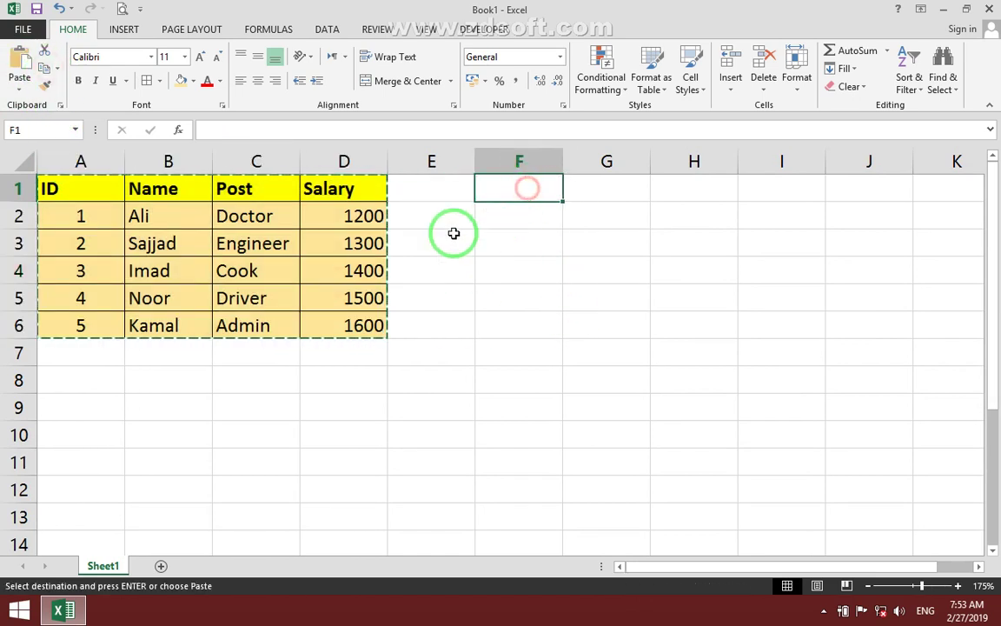
{"action": "left_click", "coordinate": [7, 65]}
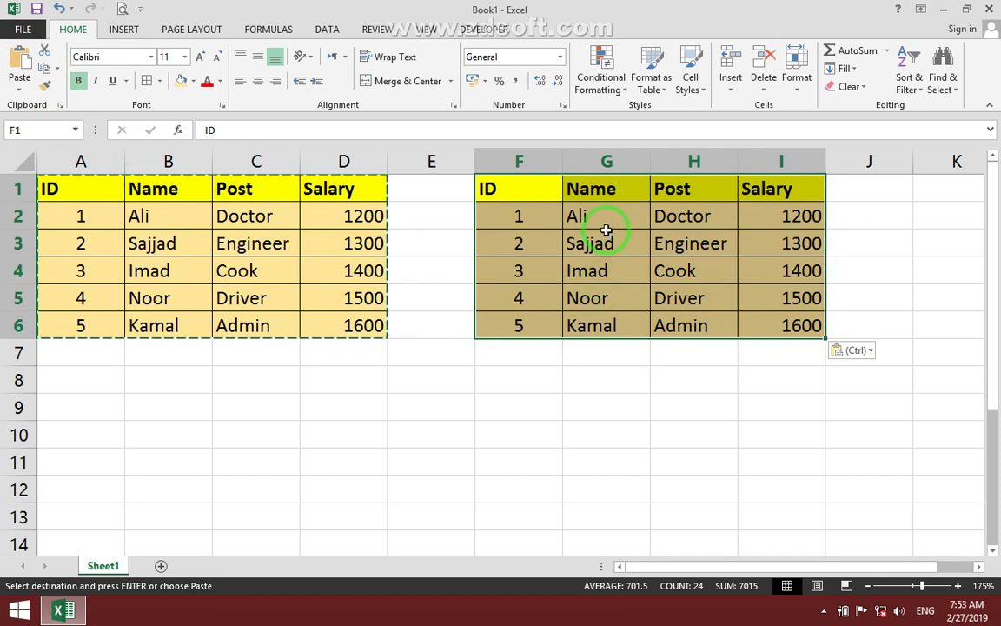
Undo the F1:I6 duplicate and reselect the original table A1:D6
{"action": "key", "text": "ctrl+z"}
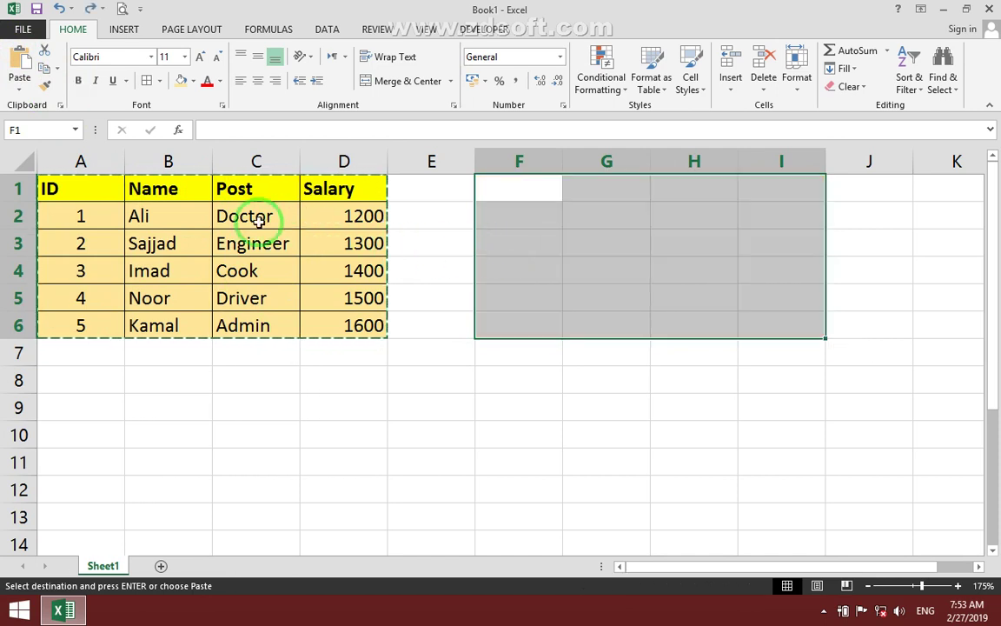
{"action": "mouse_move", "coordinate": [87, 188]}
{"action": "left_mouse_down"}
{"action": "mouse_move", "coordinate": [352, 302]}
{"action": "mouse_move", "coordinate": [352, 325]}
{"action": "left_mouse_up"}
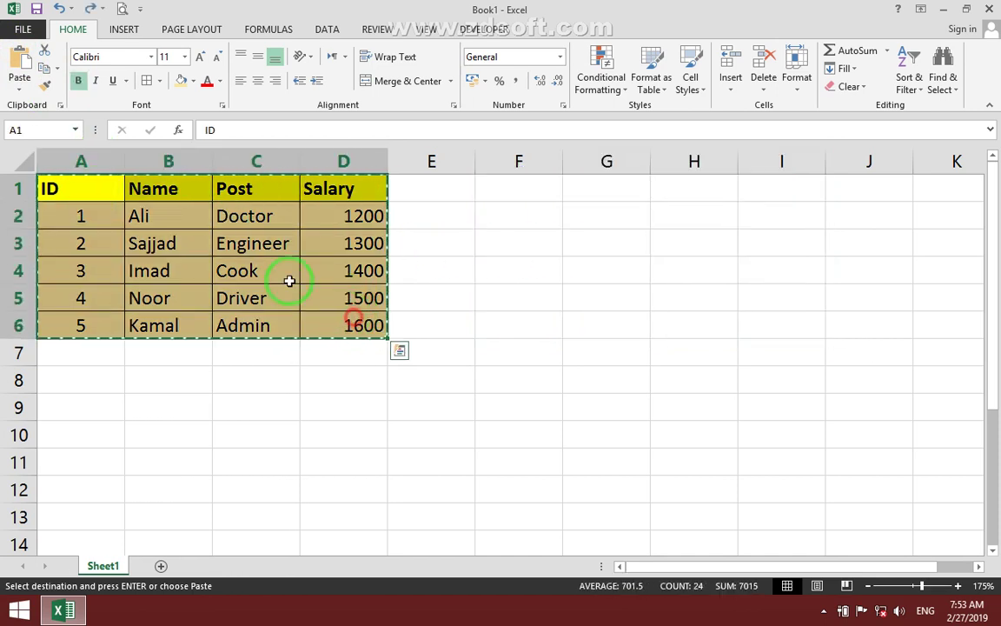
{"action": "left_click", "coordinate": [57, 68]}
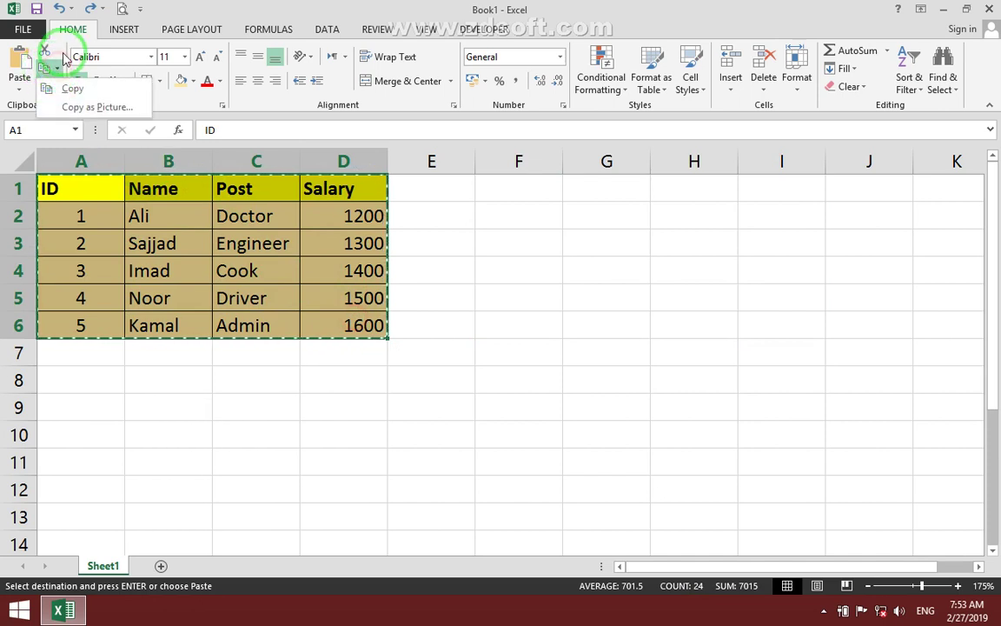
{"action": "left_click", "coordinate": [87, 108]}
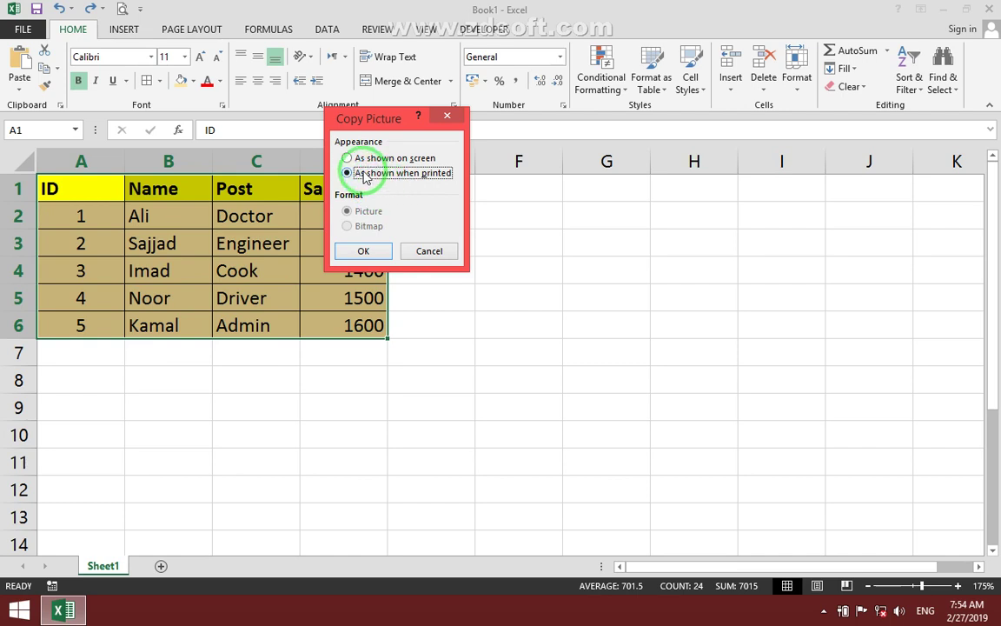
{"action": "left_click", "coordinate": [362, 159]}
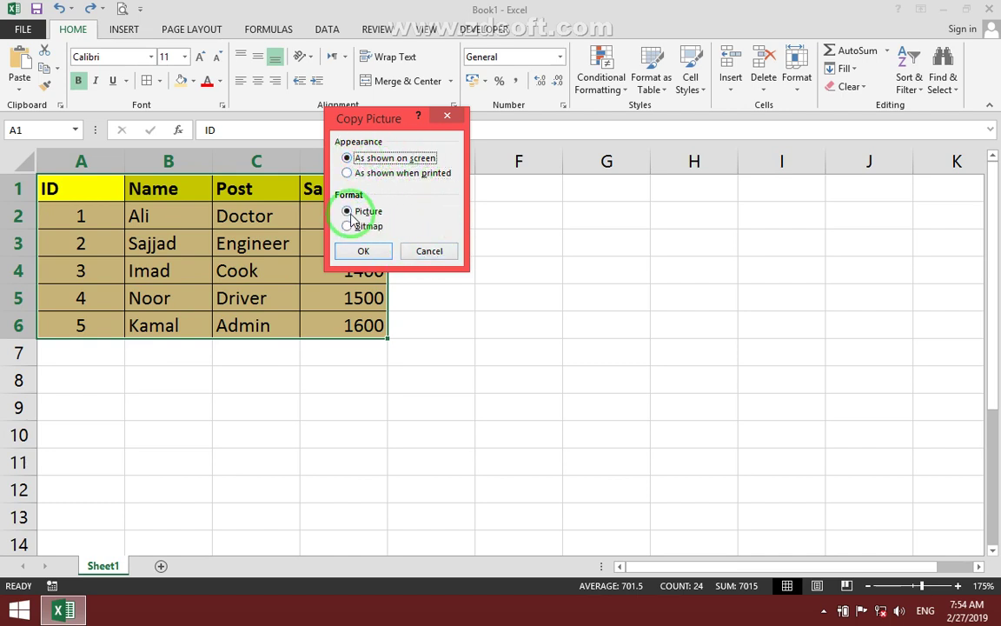
{"action": "left_click", "coordinate": [361, 227]}
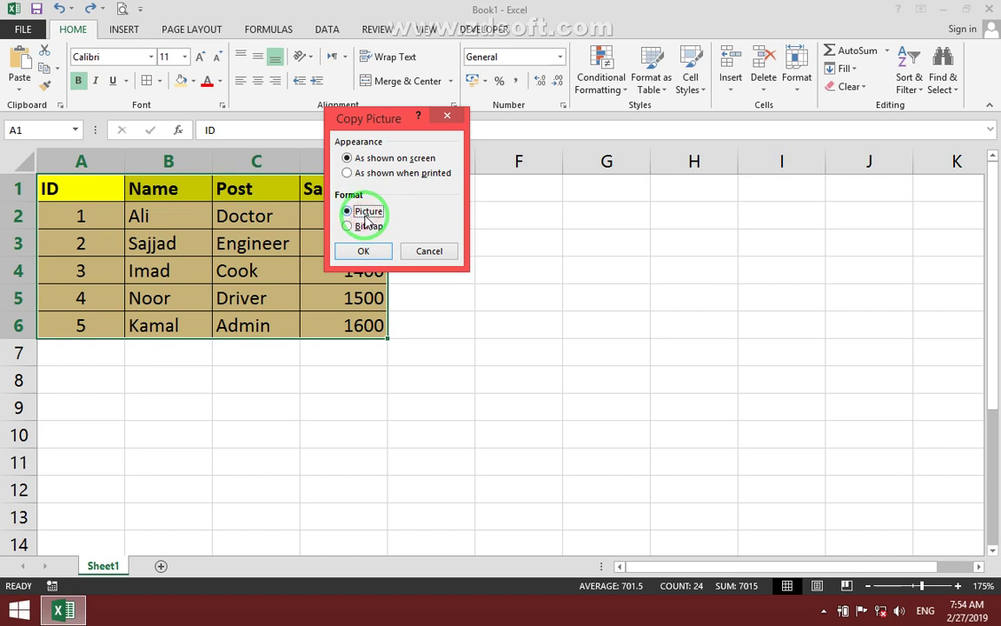
{"action": "left_click", "coordinate": [363, 251]}
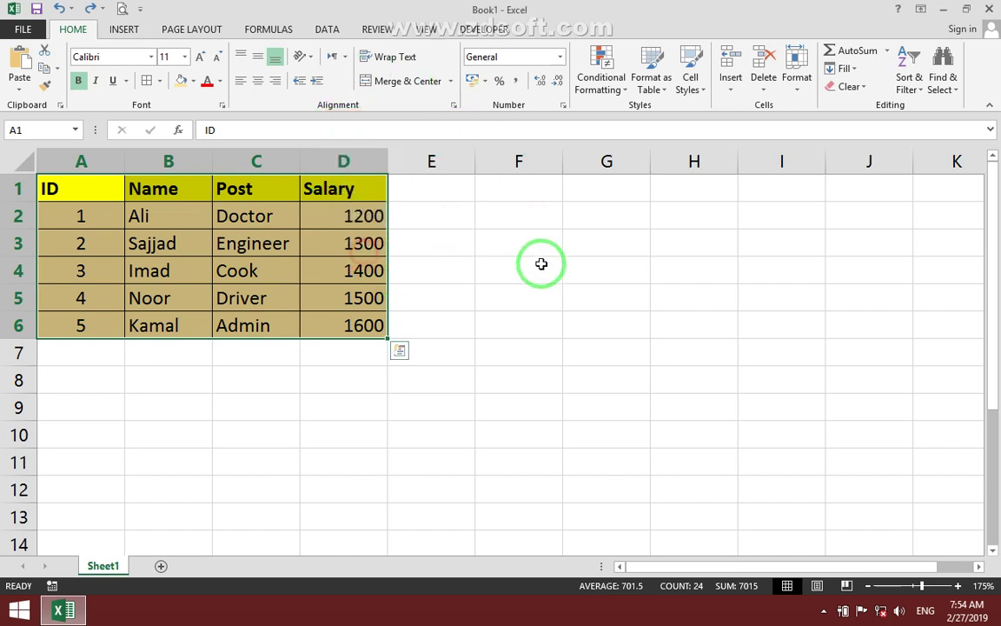
{"action": "left_click", "coordinate": [492, 199]}
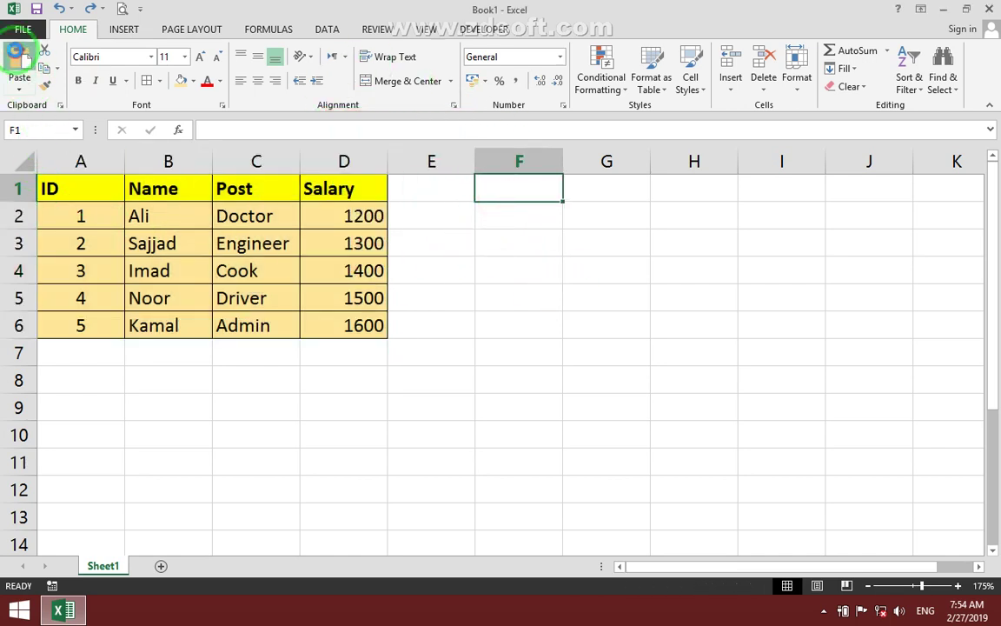
{"action": "left_click", "coordinate": [19, 65]}
{"action": "mouse_move", "coordinate": [481, 223]}
{"action": "left_mouse_down"}
{"action": "mouse_move", "coordinate": [685, 298]}
{"action": "mouse_move", "coordinate": [484, 329]}
{"action": "mouse_move", "coordinate": [597, 301]}
{"action": "mouse_move", "coordinate": [578, 255]}
{"action": "left_mouse_up"}
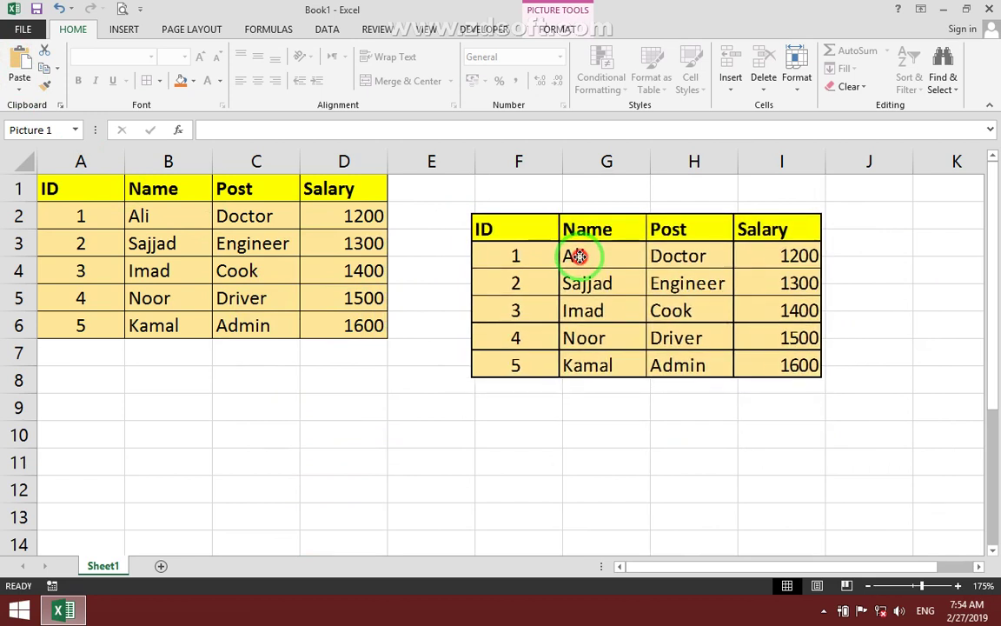
{"action": "key", "text": "Delete"}
{"action": "left_click_drag", "start_coordinate": [70, 189], "coordinate": [341, 324]}
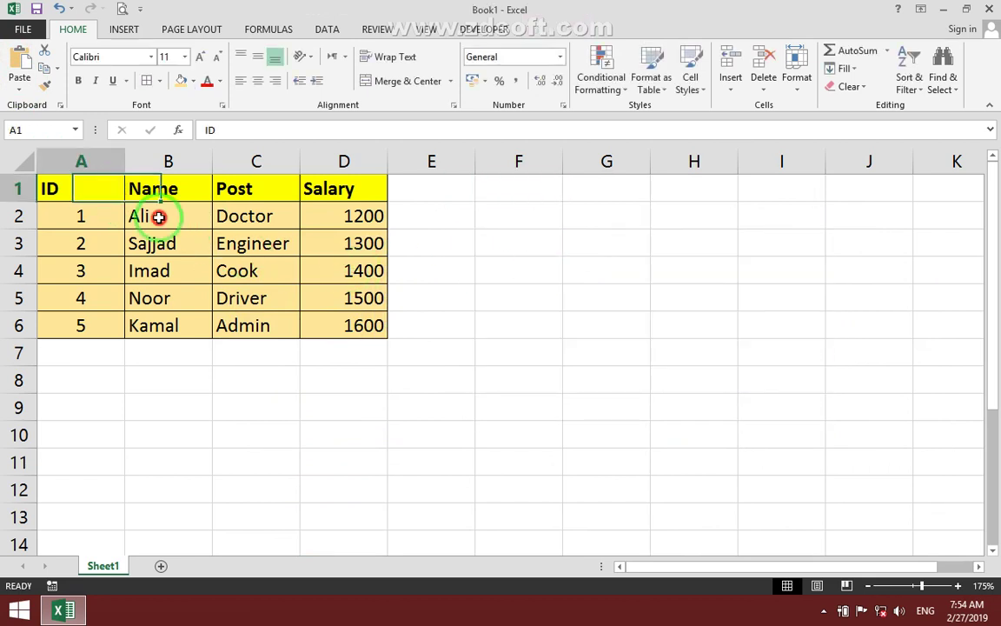
{"action": "left_click", "coordinate": [56, 68]}
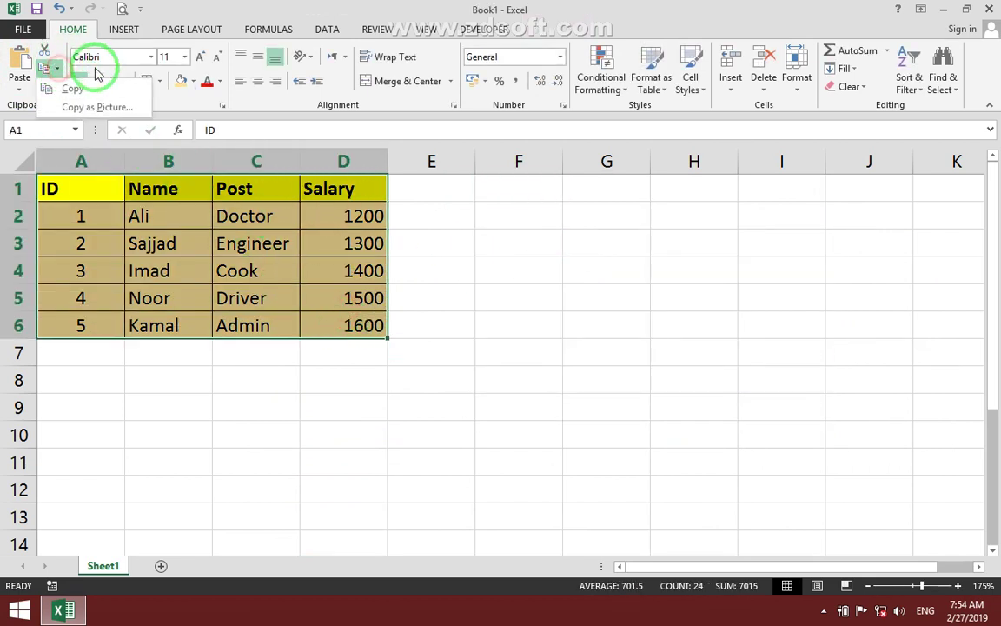
{"action": "left_click", "coordinate": [91, 106]}
{"action": "left_click", "coordinate": [372, 212]}
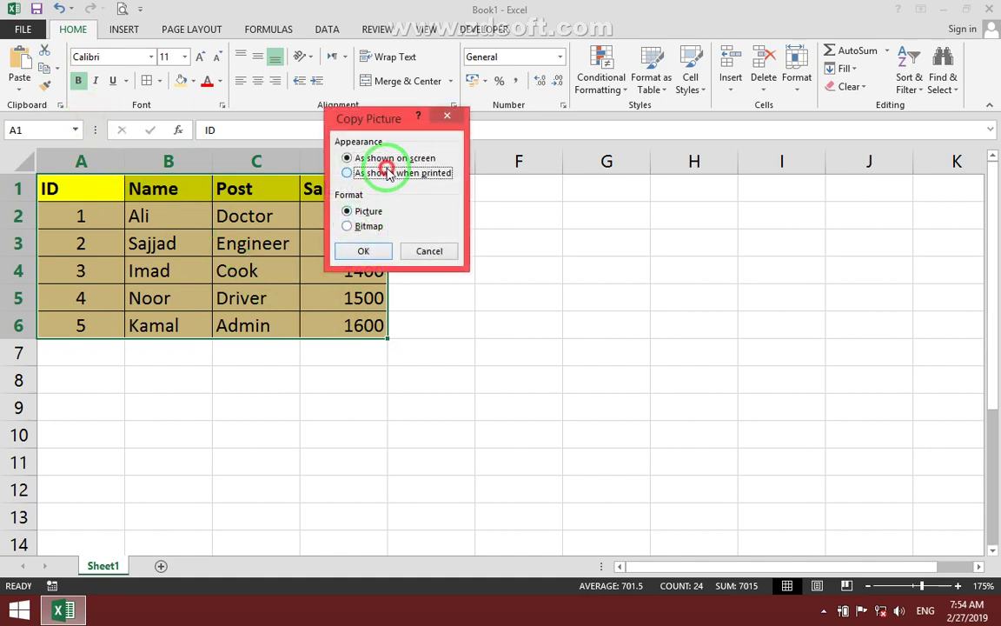
{"action": "left_click", "coordinate": [389, 173]}
{"action": "left_click", "coordinate": [353, 251]}
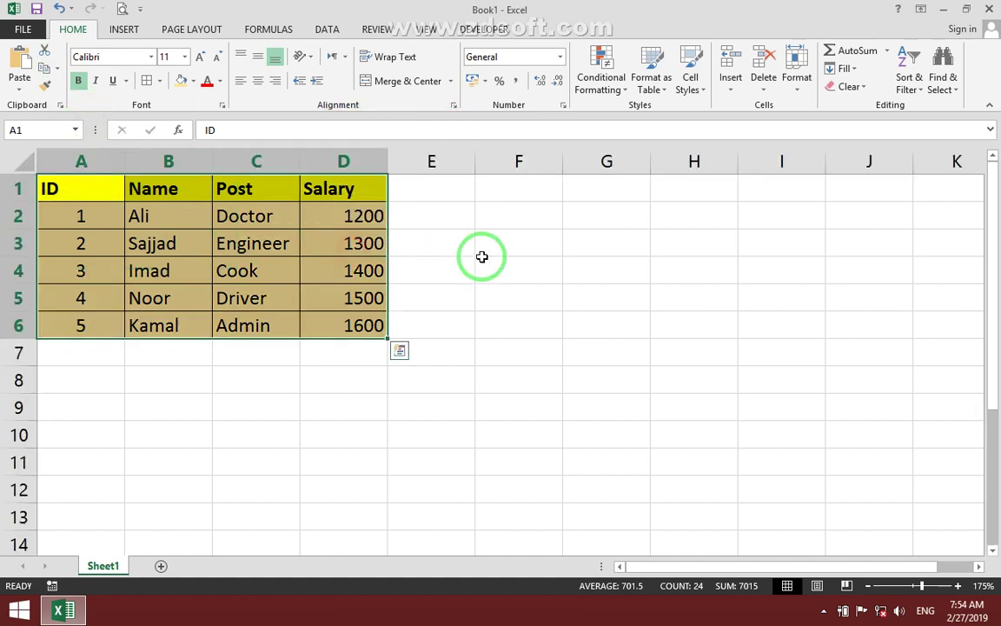
{"action": "left_click", "coordinate": [526, 193]}
{"action": "left_click", "coordinate": [35, 67]}
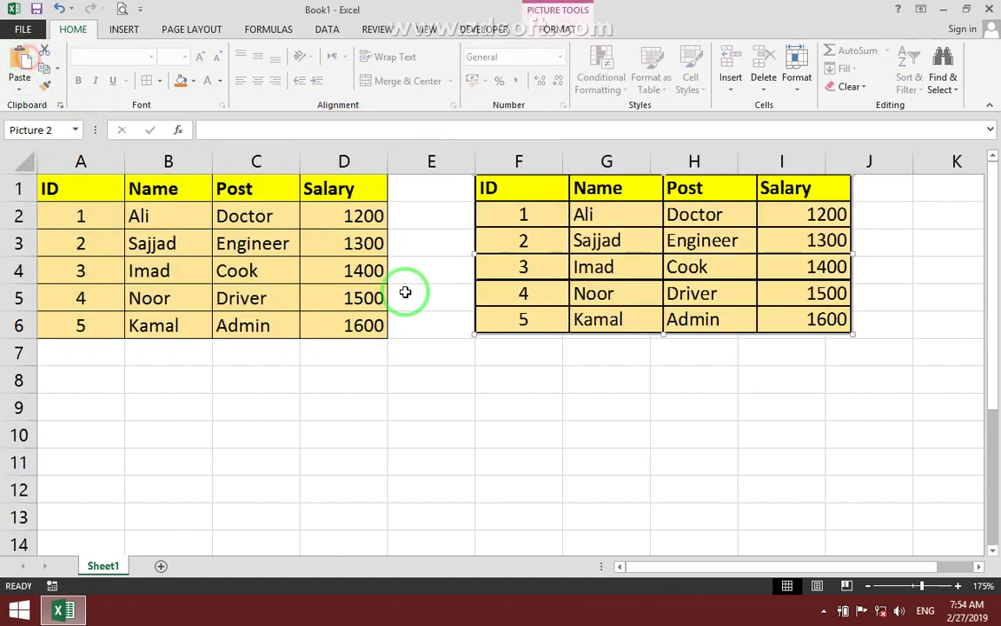
{"action": "left_click_drag", "start_coordinate": [598, 263], "coordinate": [571, 313]}
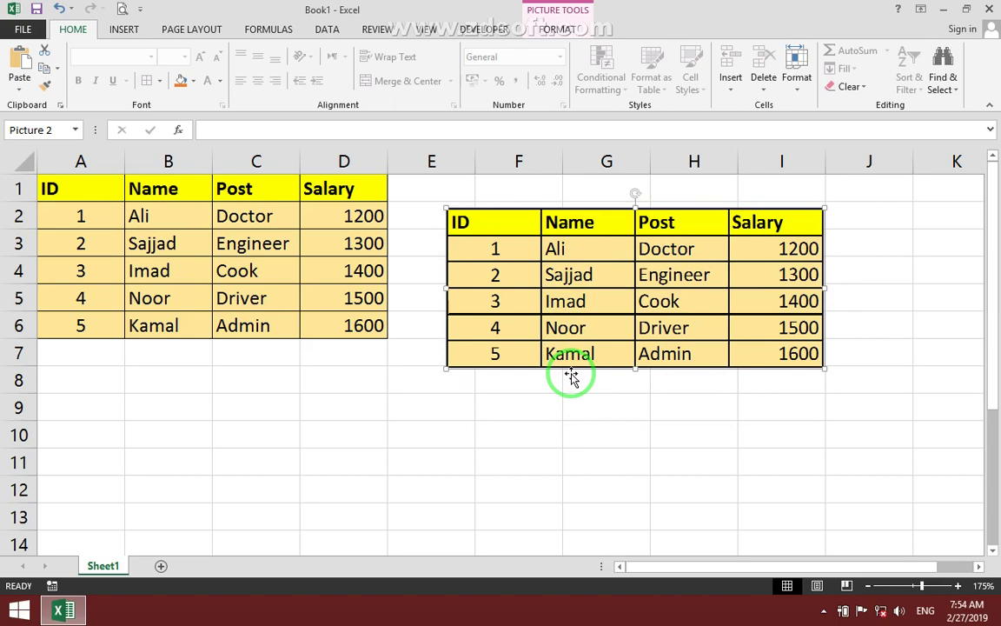
{"action": "mouse_move", "coordinate": [598, 297]}
{"action": "left_mouse_down"}
{"action": "mouse_move", "coordinate": [419, 146]}
{"action": "mouse_move", "coordinate": [583, 175]}
{"action": "mouse_move", "coordinate": [599, 266]}
{"action": "left_mouse_up"}
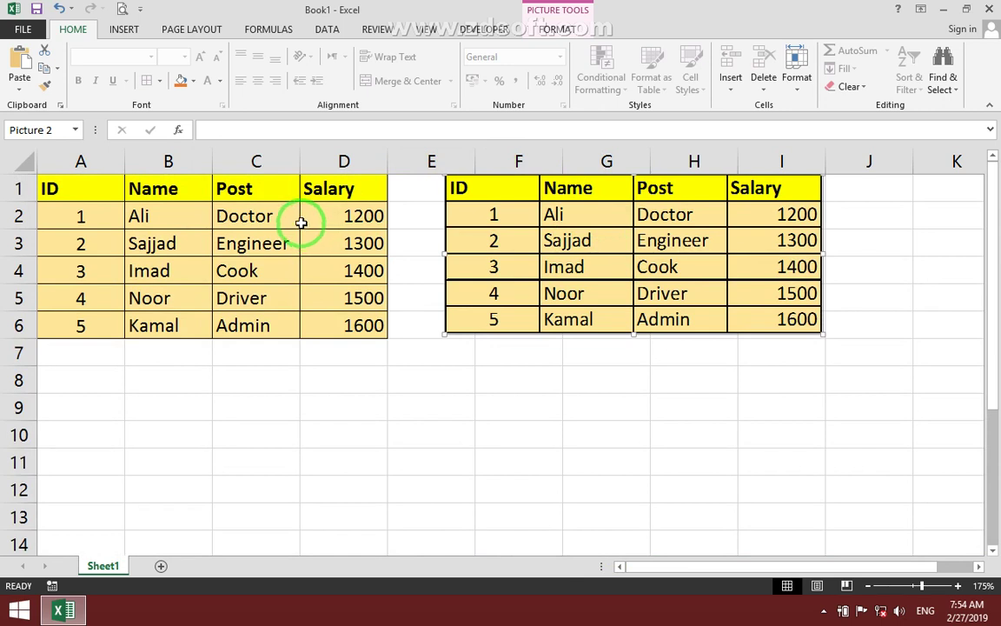
{"action": "key", "text": "Delete"}
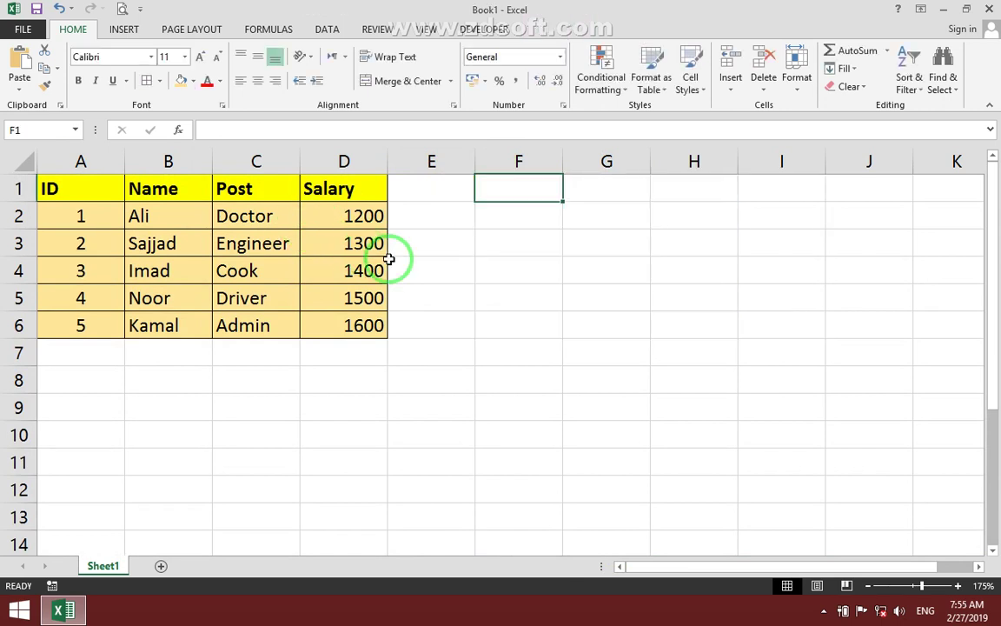
{"action": "left_click_drag", "start_coordinate": [82, 188], "coordinate": [331, 322]}
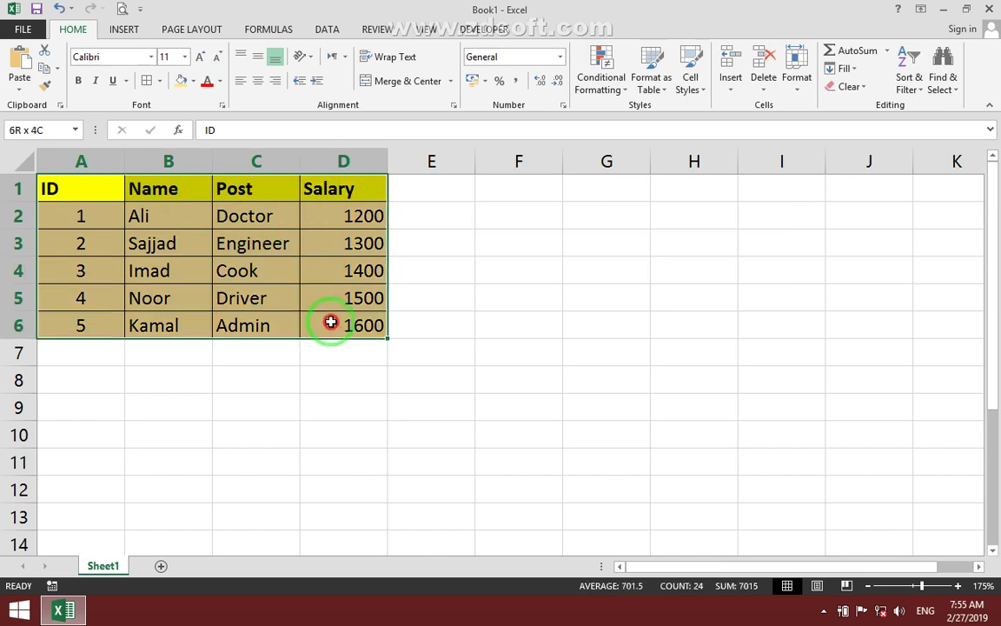
{"action": "left_click", "coordinate": [44, 52]}
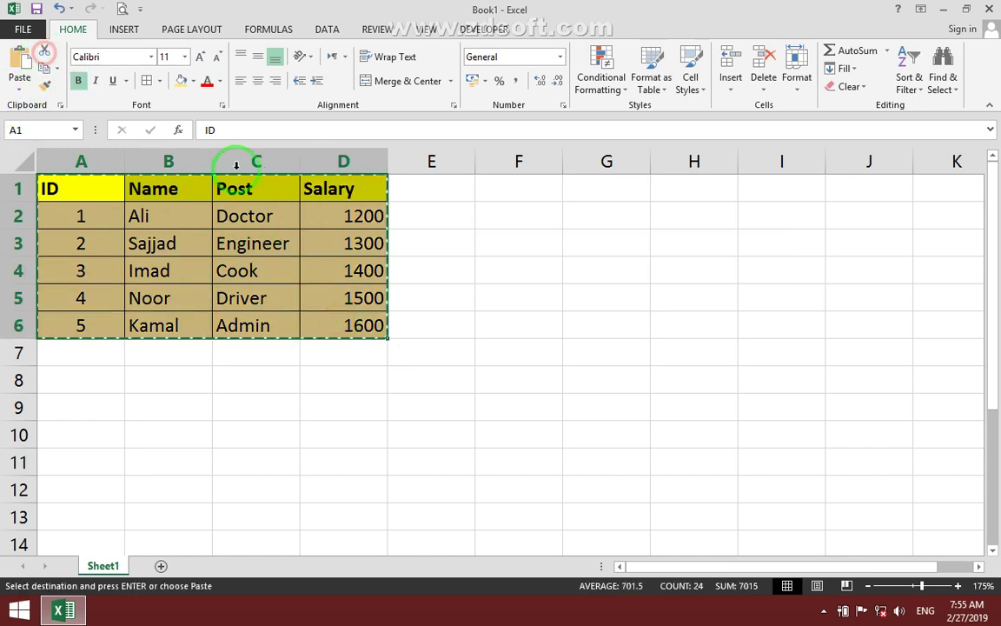
{"action": "left_click", "coordinate": [495, 192]}
{"action": "left_click", "coordinate": [19, 63]}
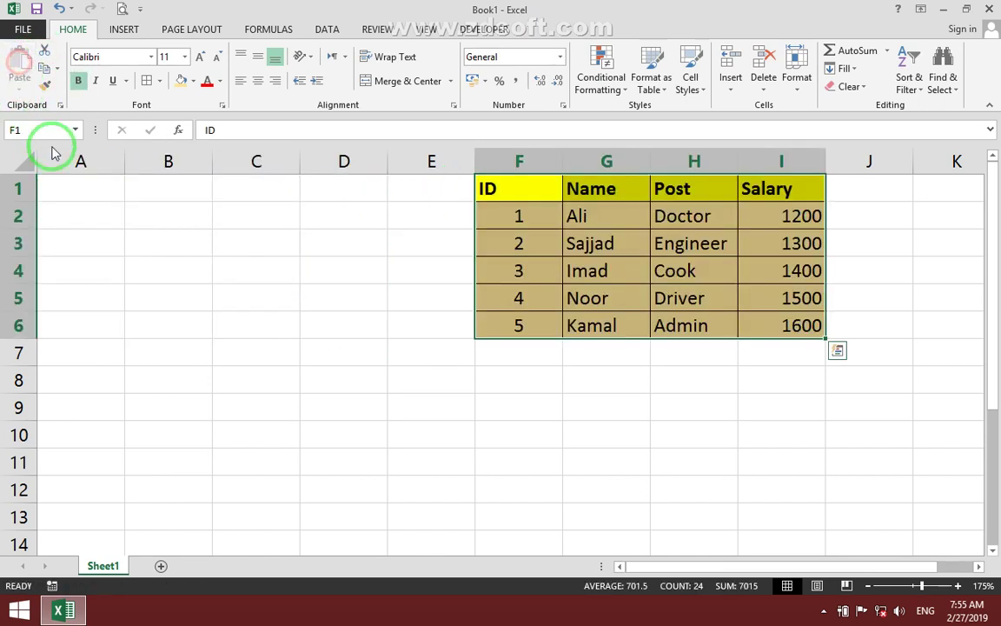
{"action": "key", "text": "ctrl+z"}
Cancel the pending cut, then Format Paint B3's light-orange bordered style onto F3:F8
{"action": "left_click", "coordinate": [453, 249]}
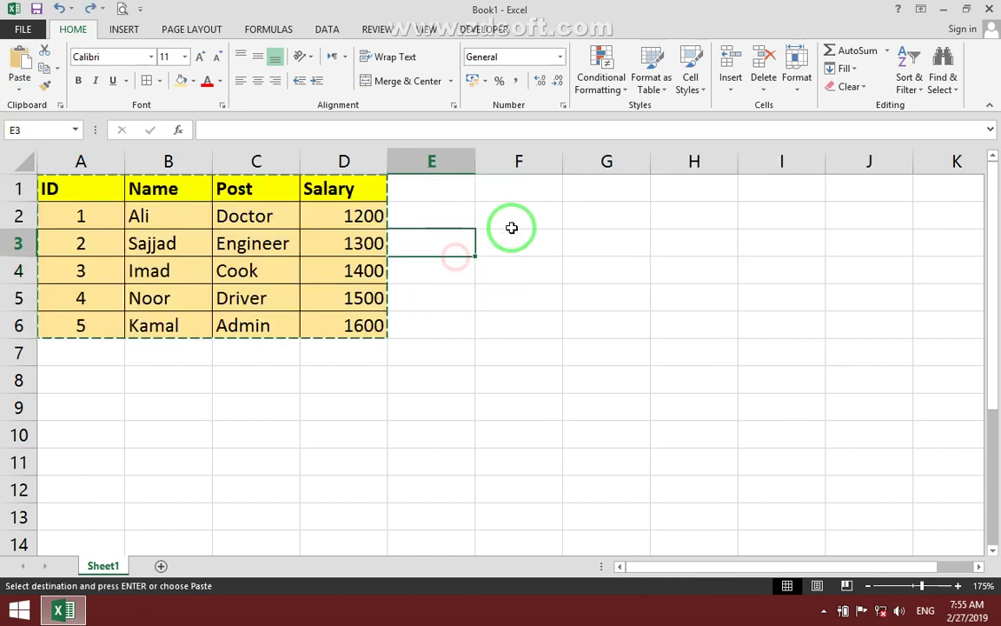
{"action": "left_click", "coordinate": [511, 231]}
{"action": "left_click", "coordinate": [135, 220]}
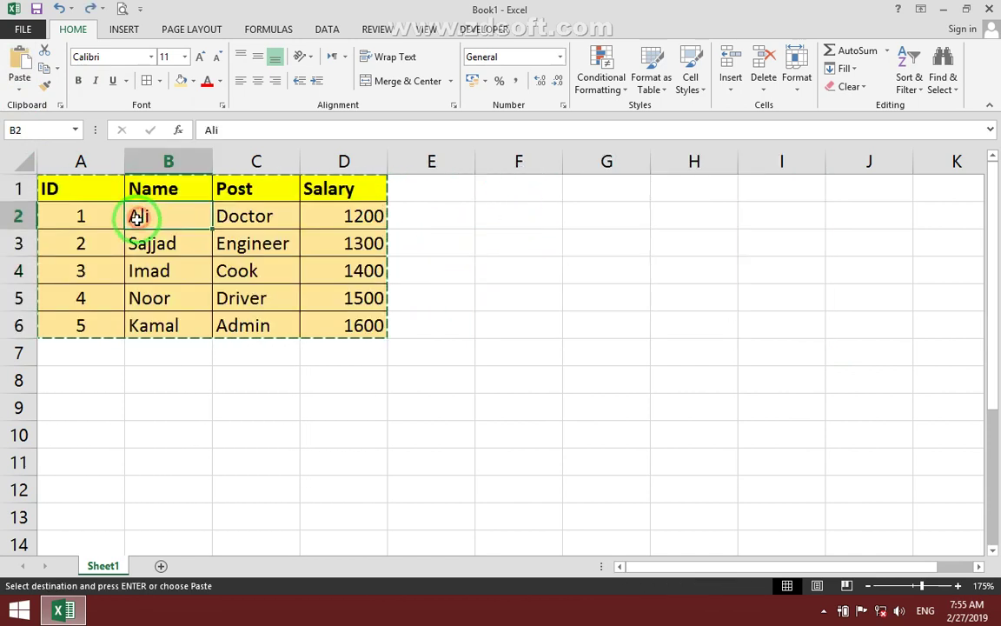
{"action": "key", "text": "Escape"}
{"action": "left_click", "coordinate": [148, 246]}
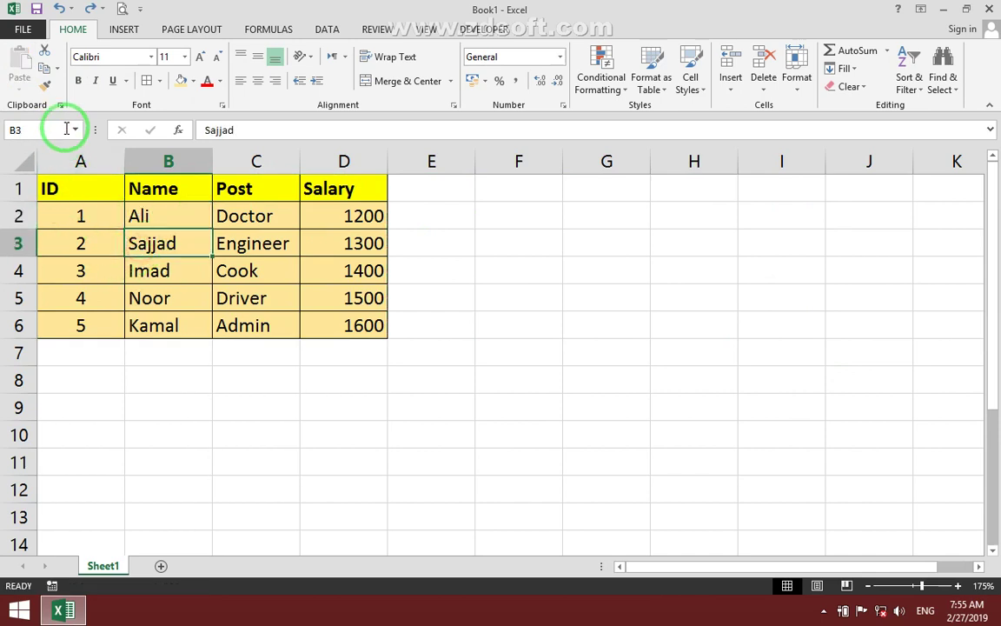
{"action": "left_click", "coordinate": [40, 85]}
{"action": "left_click_drag", "start_coordinate": [521, 244], "coordinate": [525, 379]}
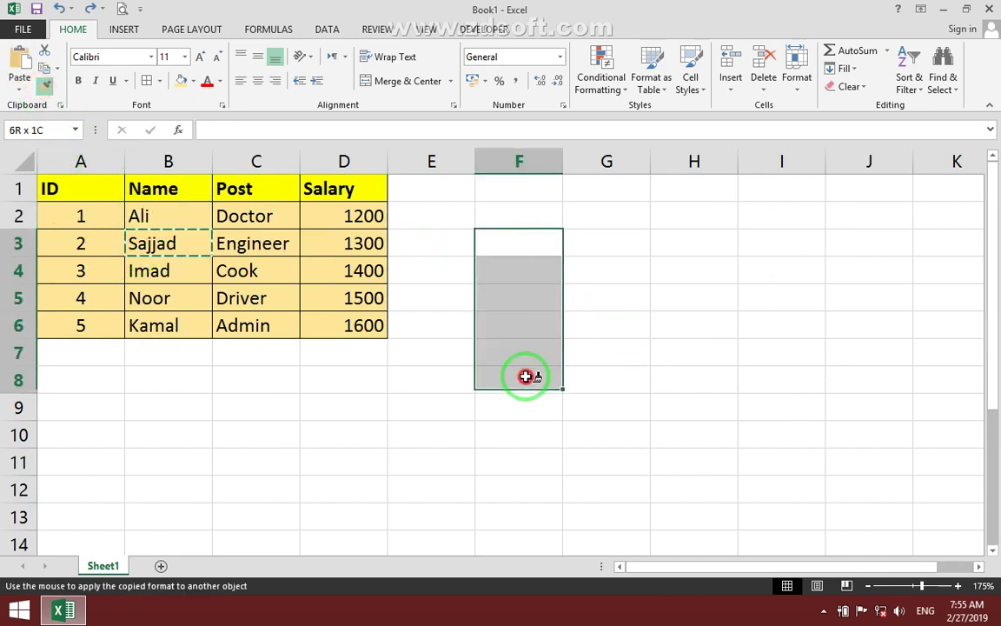
{"action": "left_click", "coordinate": [618, 443]}
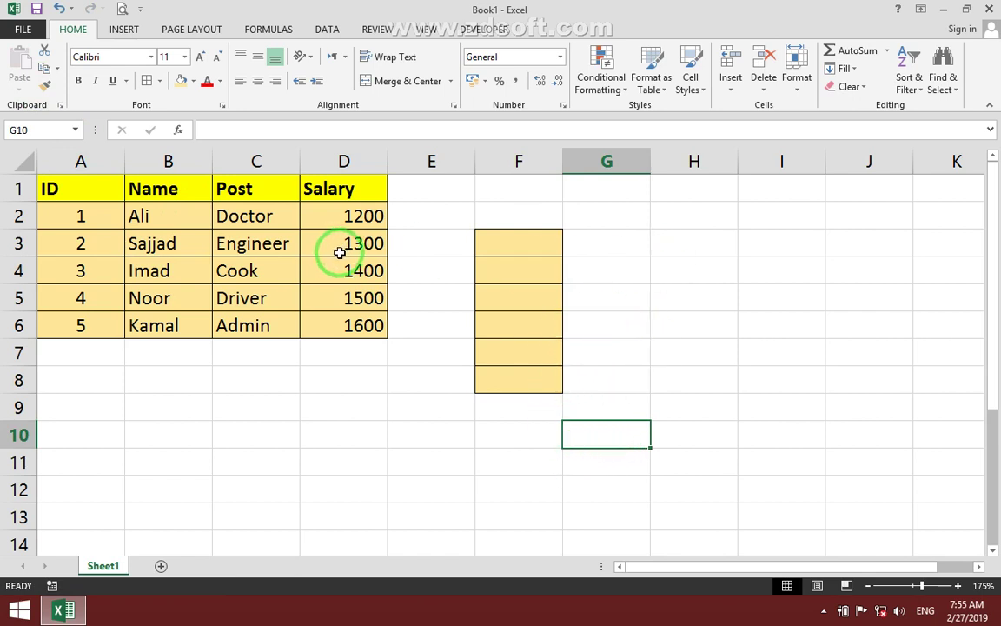
Undo the F3:F8 fill, enter the header 'Bonus' in E1, and select E2:E6
{"action": "key", "text": "ctrl+z"}
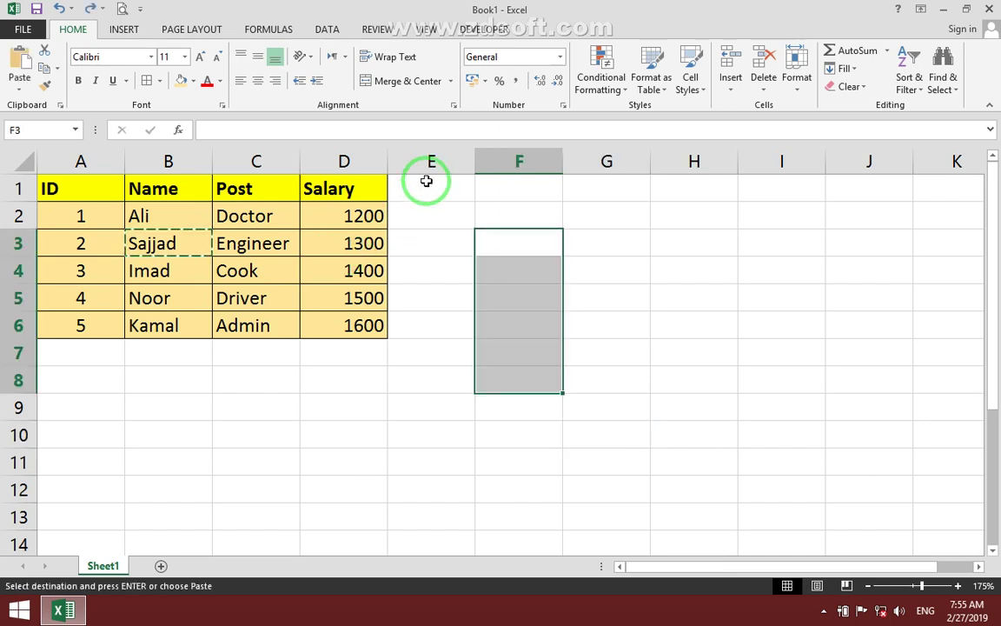
{"action": "left_click", "coordinate": [425, 196]}
{"action": "key", "text": "Escape"}
{"action": "type", "text": "B"}
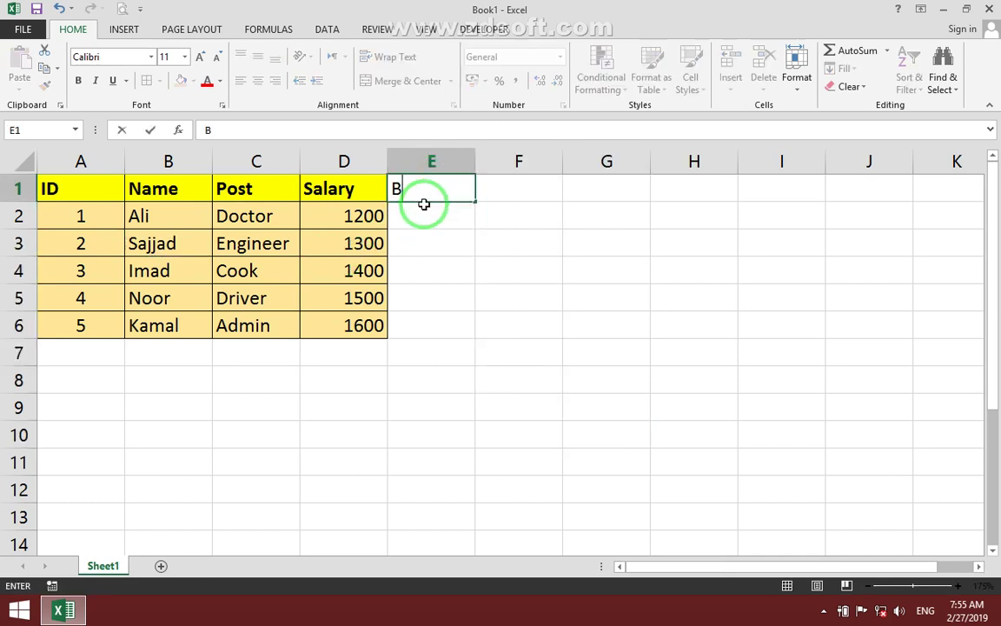
{"action": "type", "text": "onus"}
{"action": "key", "text": "Return"}
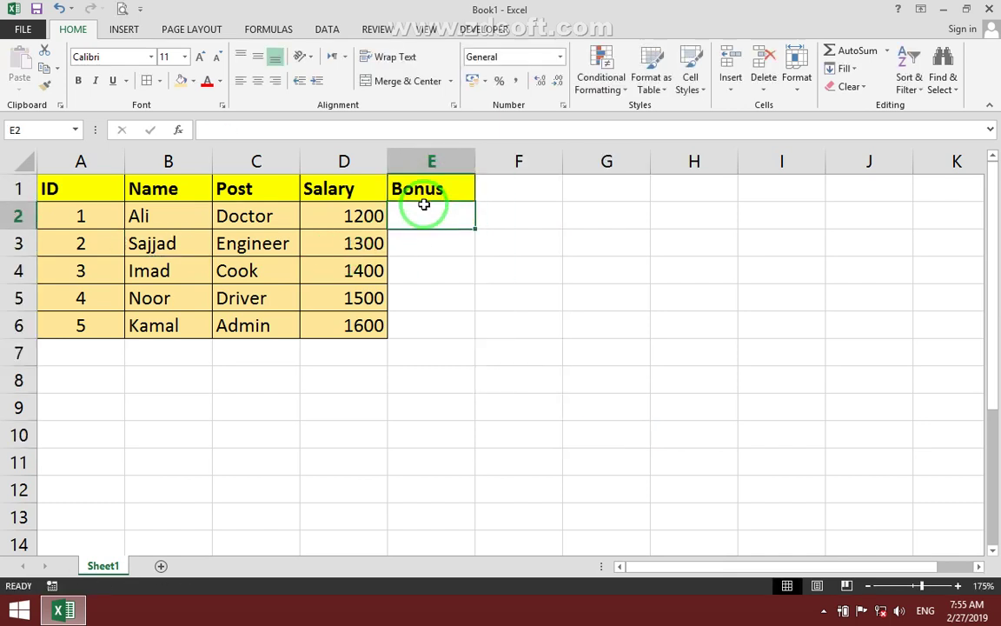
{"action": "left_click_drag", "start_coordinate": [441, 223], "coordinate": [424, 322]}
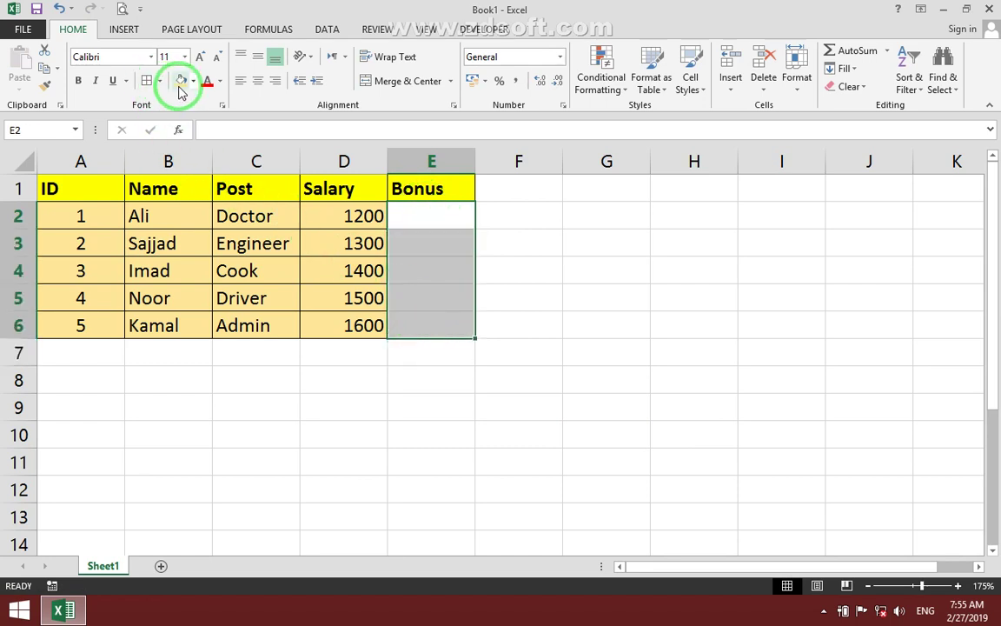
{"action": "left_click", "coordinate": [528, 304]}
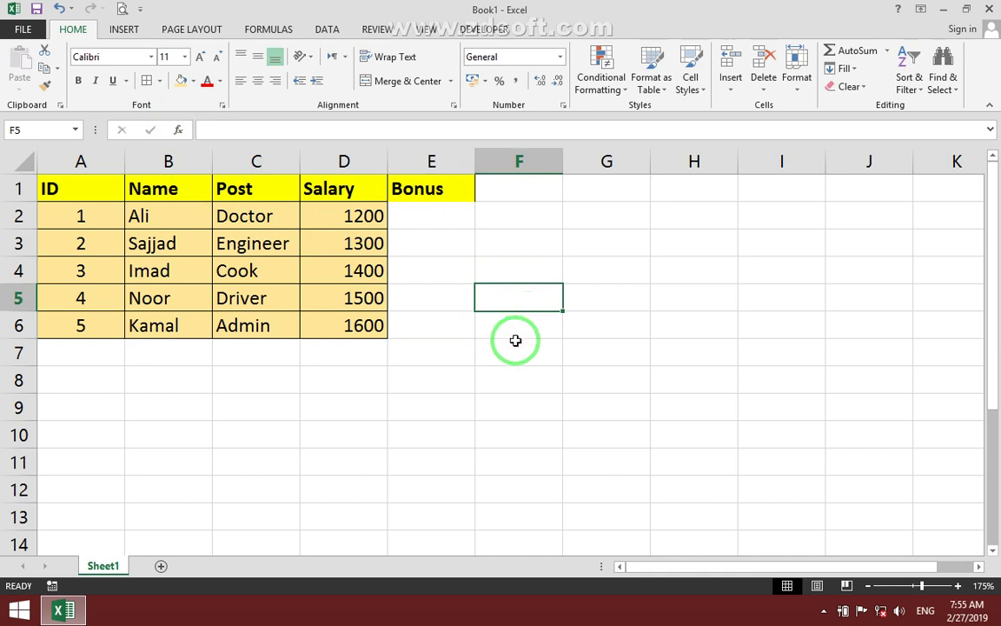
Format Paint B4's orange fill and borders onto the Bonus cells E2:E6
{"action": "left_click", "coordinate": [364, 215]}
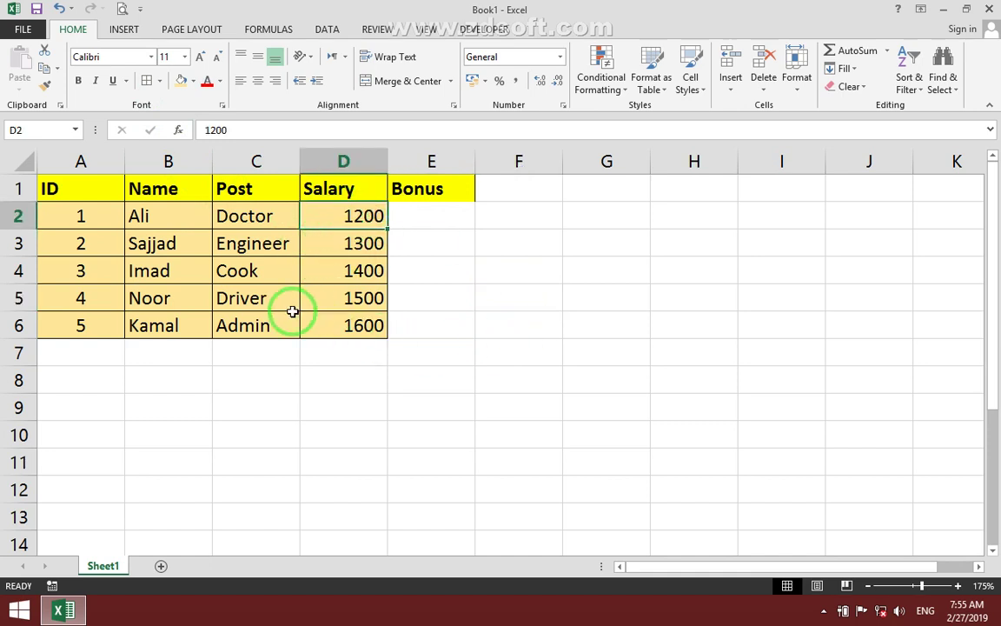
{"action": "left_click", "coordinate": [198, 243]}
{"action": "left_click", "coordinate": [249, 247]}
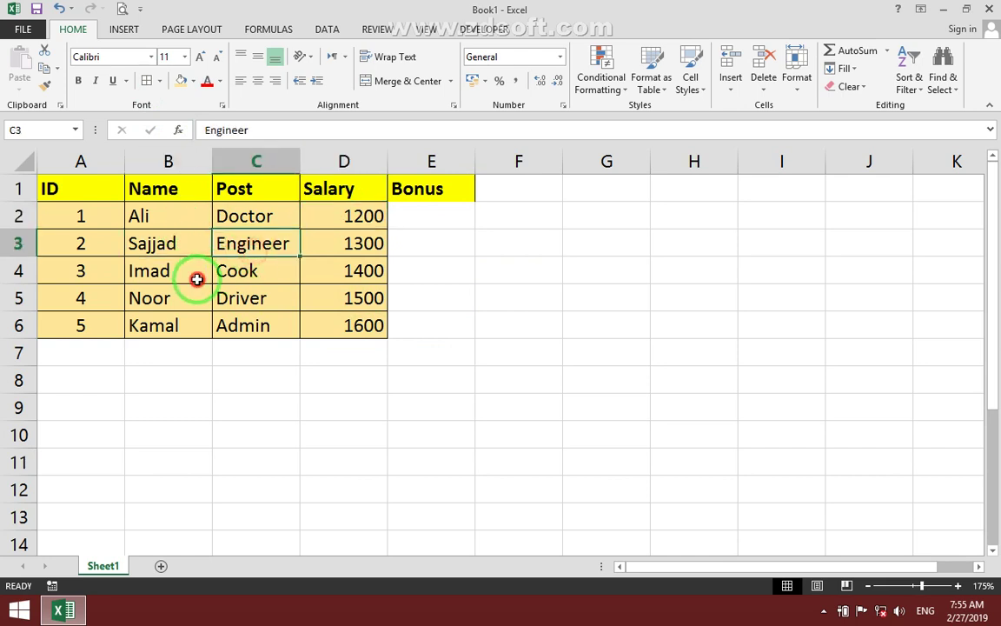
{"action": "left_click", "coordinate": [195, 278]}
{"action": "left_click", "coordinate": [45, 86]}
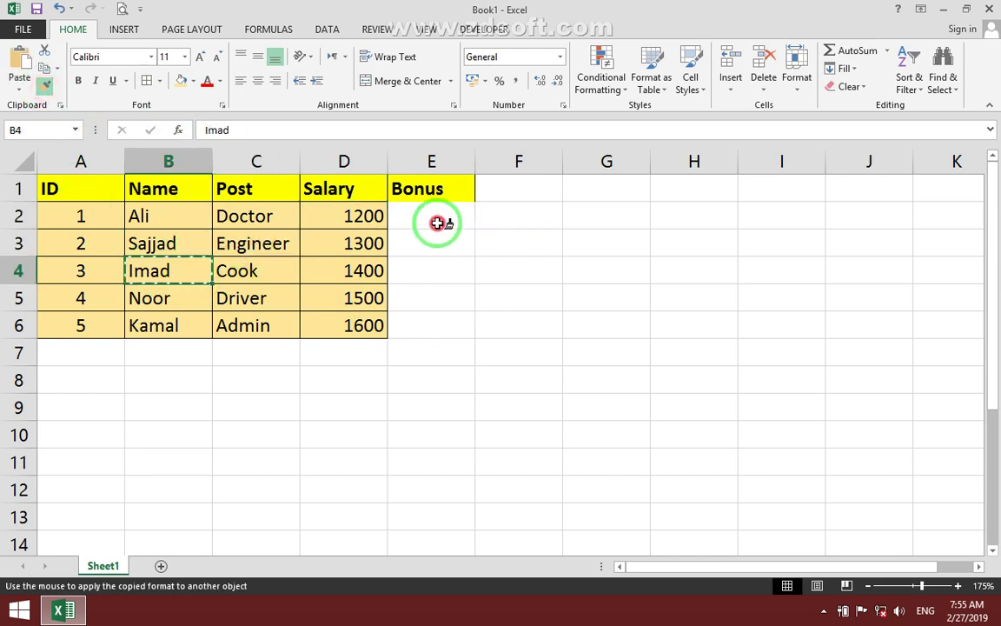
{"action": "left_click_drag", "start_coordinate": [441, 223], "coordinate": [446, 332]}
{"action": "left_click", "coordinate": [591, 380]}
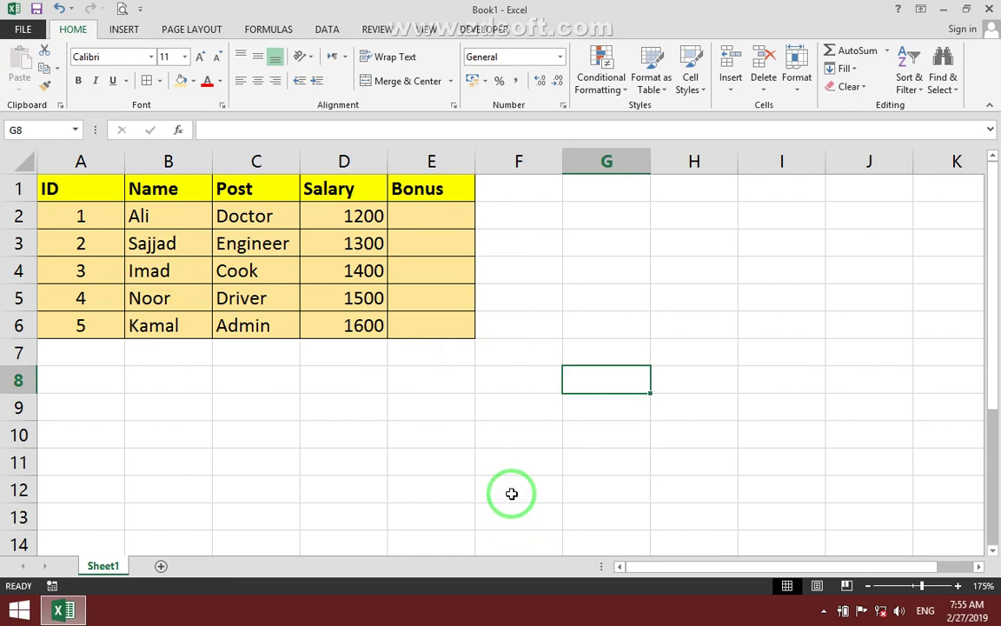
Undo the Bonus formatting and header, then copy the employee table A1:D6
{"action": "key", "text": "ctrl+z"}
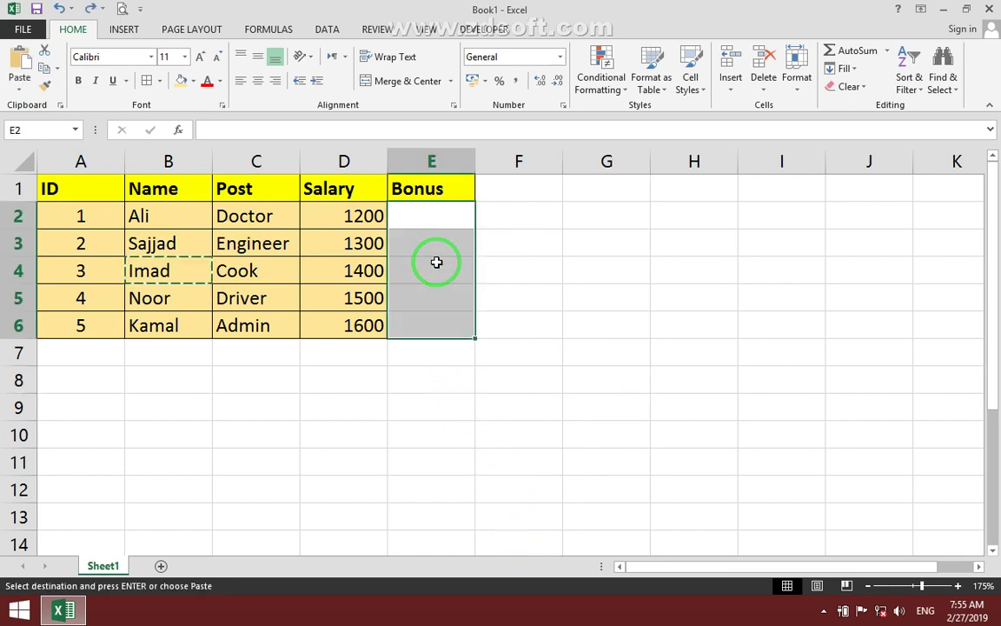
{"action": "key", "text": "ctrl+z"}
{"action": "left_click", "coordinate": [252, 271]}
{"action": "key", "text": "Escape"}
{"action": "left_click_drag", "start_coordinate": [83, 188], "coordinate": [340, 322]}
{"action": "left_click", "coordinate": [46, 69]}
{"action": "left_click", "coordinate": [516, 193]}
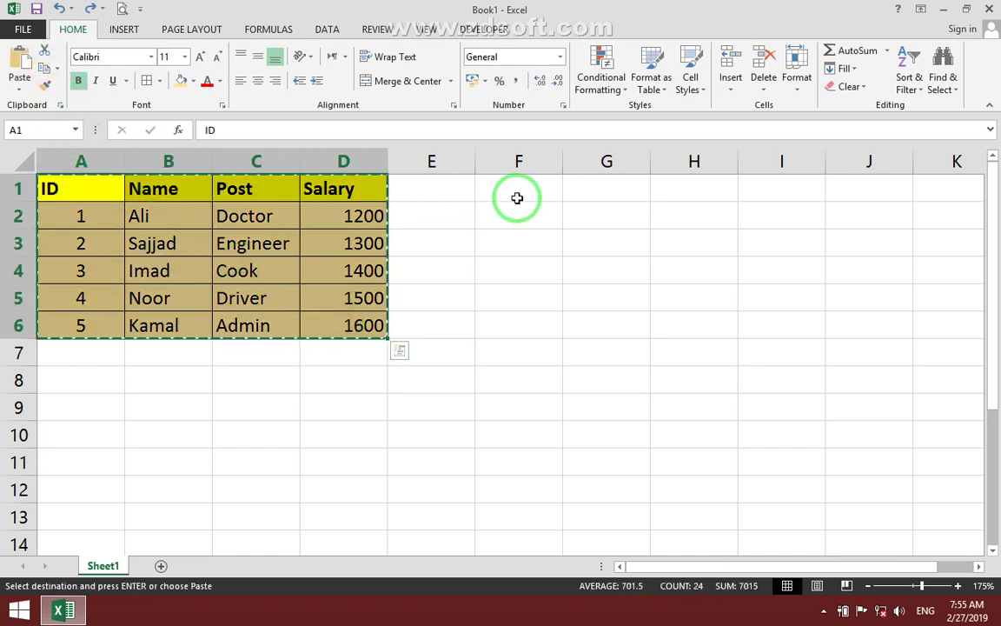
{"action": "left_click", "coordinate": [19, 87]}
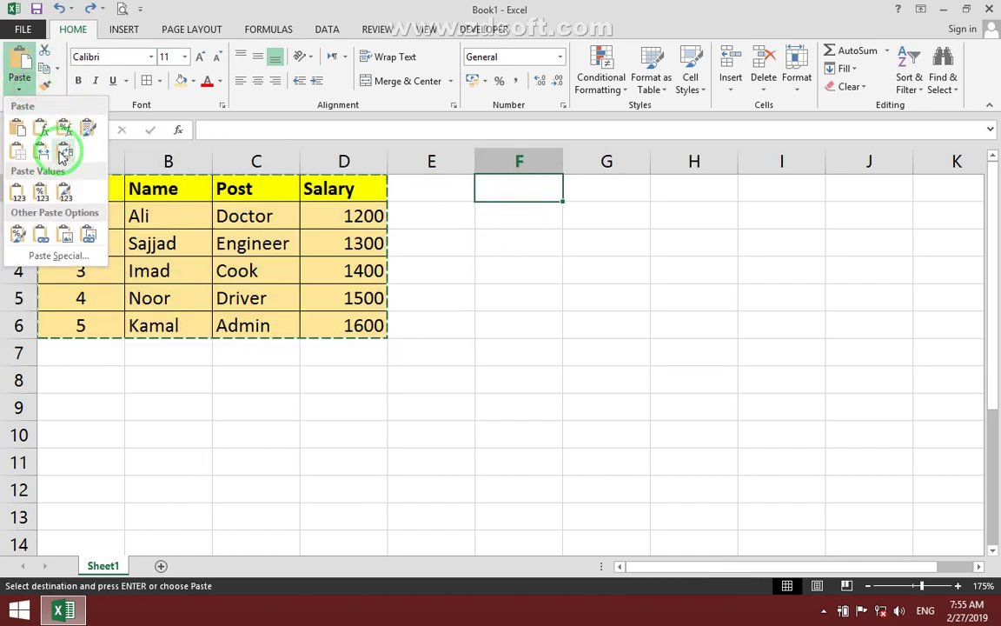
{"action": "left_click", "coordinate": [59, 256]}
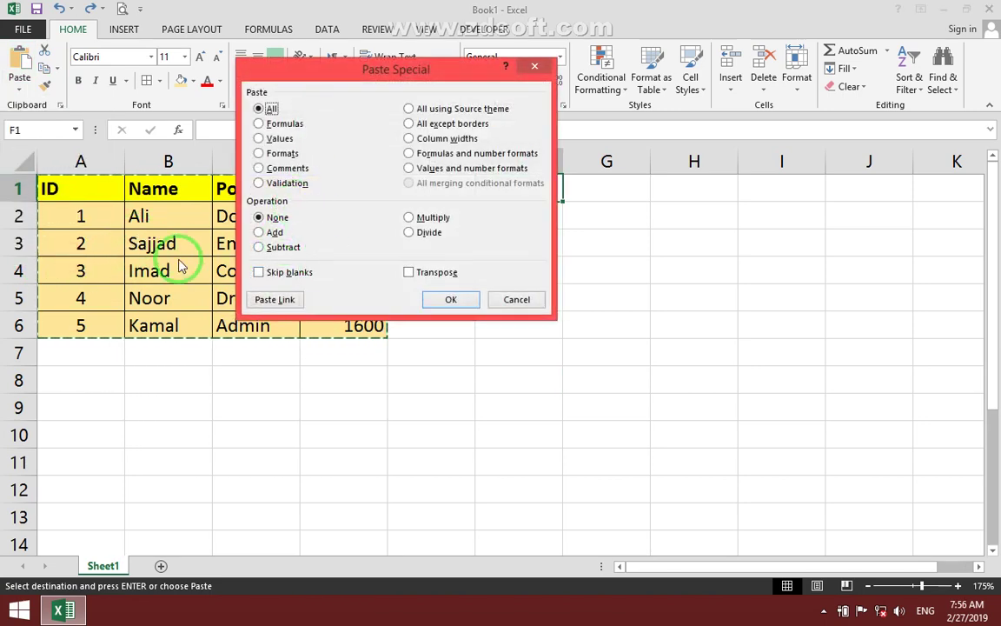
{"action": "left_click", "coordinate": [448, 299]}
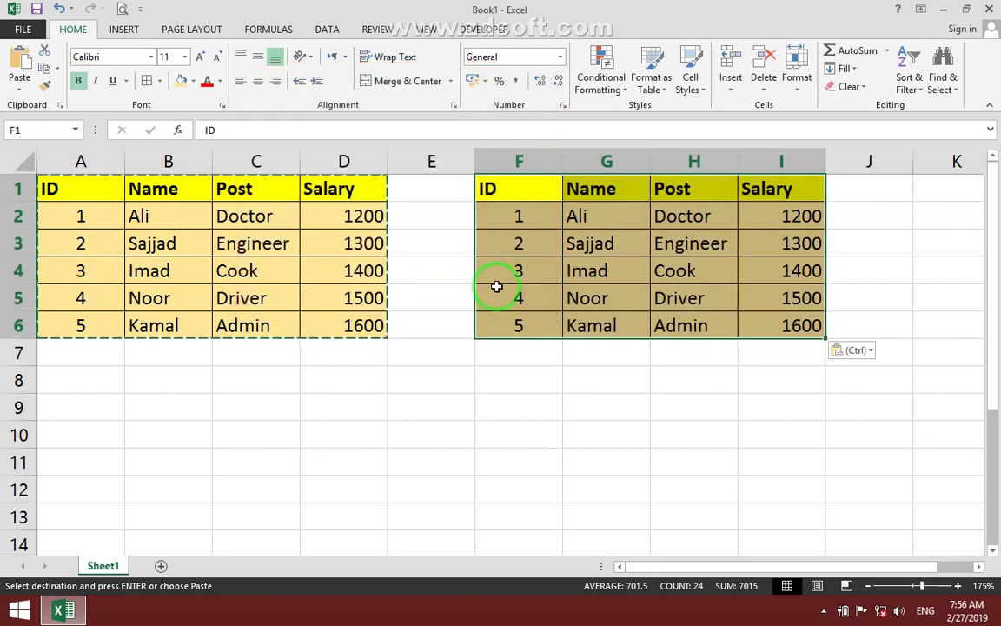
{"action": "key", "text": "ctrl+z"}
{"action": "left_click", "coordinate": [20, 87]}
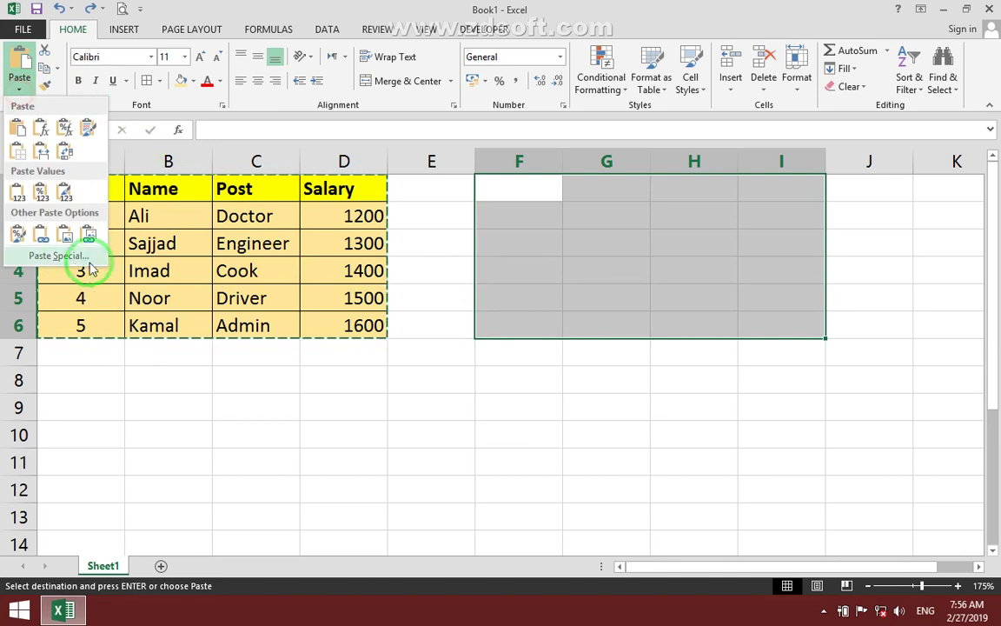
{"action": "left_click", "coordinate": [61, 257]}
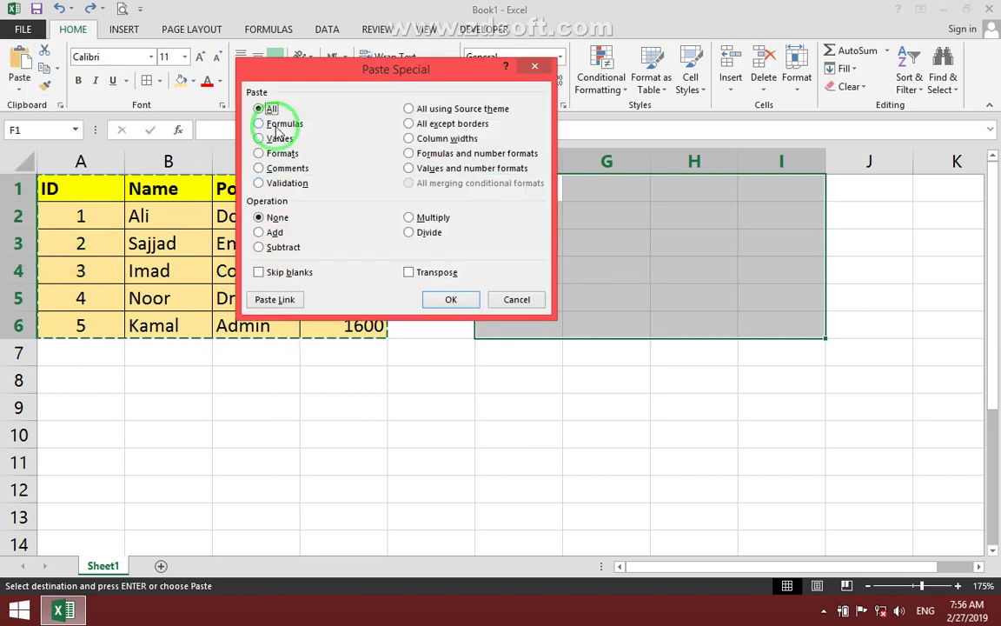
{"action": "left_click", "coordinate": [526, 307]}
{"action": "left_click", "coordinate": [424, 198]}
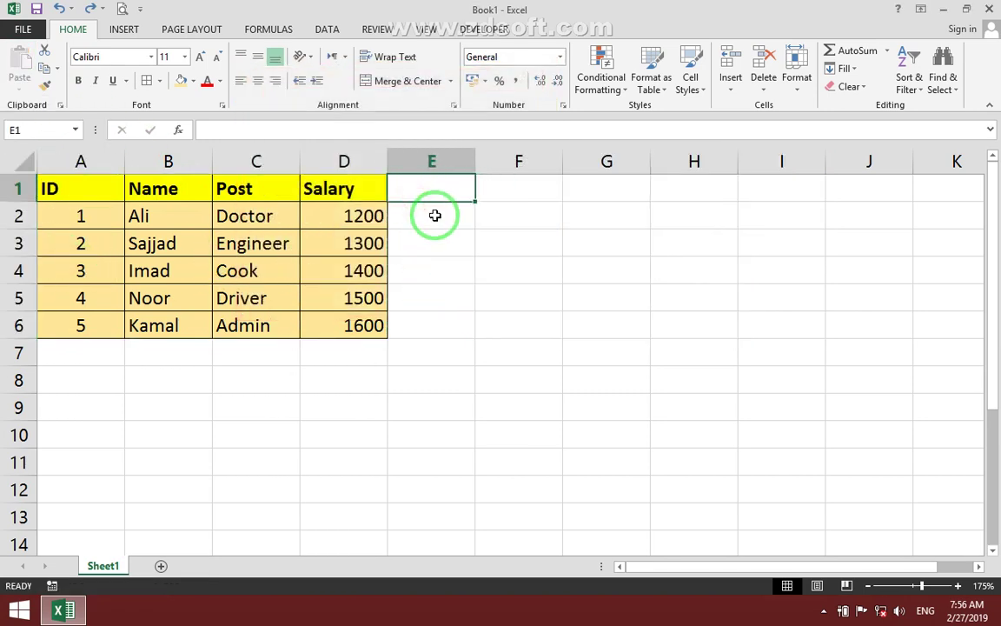
Enter the headers 'Bonus' in E1 and 'Total' in F1
{"action": "type", "text": "Bonus"}
{"action": "key", "text": "Return"}
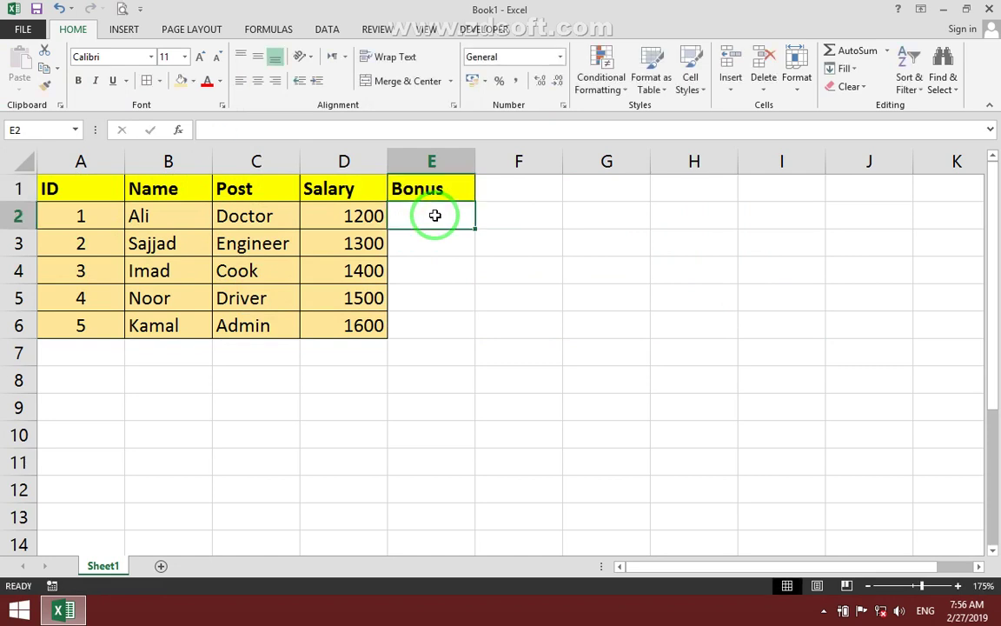
{"action": "key", "text": "Up"}
{"action": "key", "text": "Right"}
{"action": "type", "text": "Total"}
{"action": "key", "text": "ctrl+Return"}
{"action": "key", "text": "Return"}
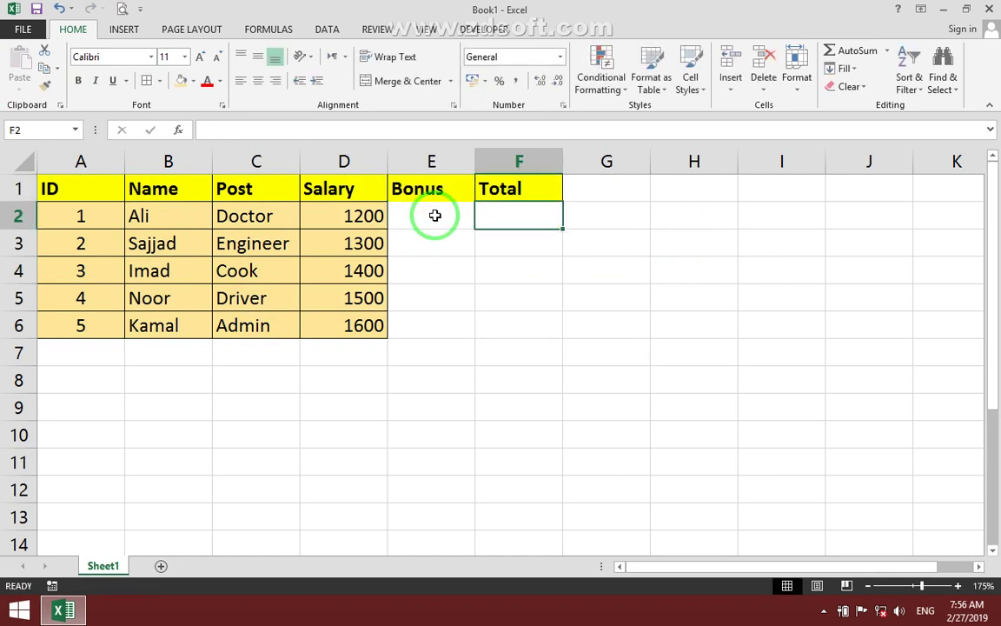
Copy D2's table formatting onto E2:F6 with Format Painter
{"action": "left_click", "coordinate": [312, 216]}
{"action": "left_click", "coordinate": [50, 85]}
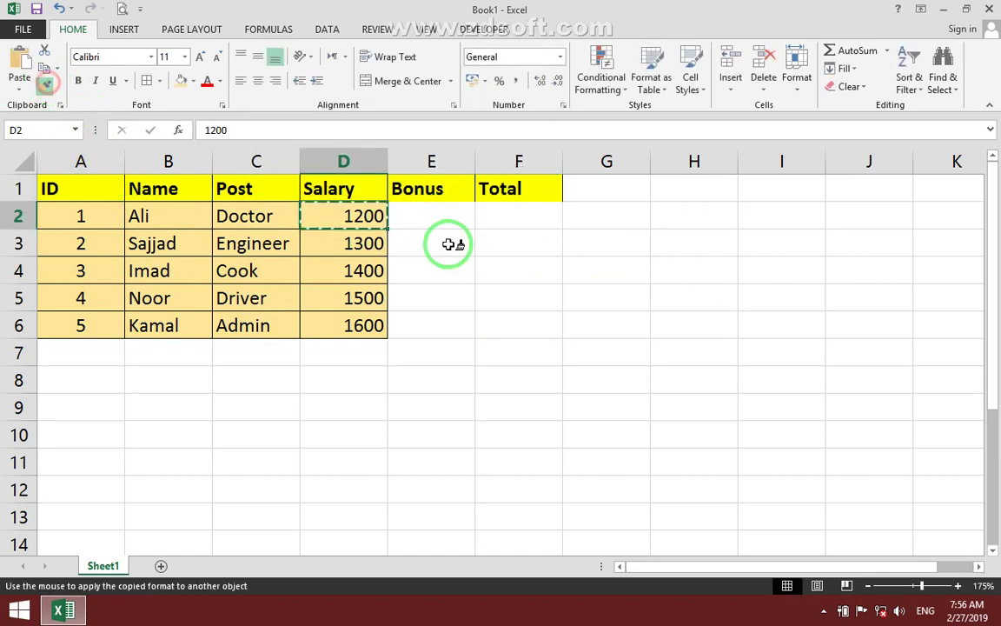
{"action": "left_click_drag", "start_coordinate": [435, 215], "coordinate": [512, 333]}
{"action": "left_click", "coordinate": [469, 407]}
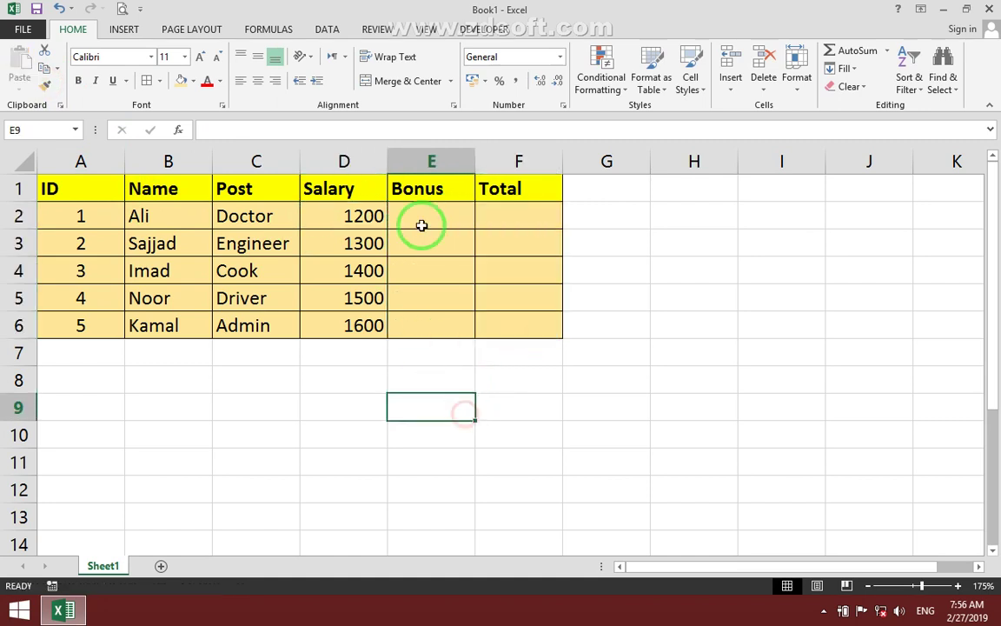
Enter bonuses 100, 200, 300, 500 and 400 in E2:E6
{"action": "left_click", "coordinate": [420, 219]}
{"action": "type", "text": "100"}
{"action": "key", "text": "Return"}
{"action": "type", "text": "200"}
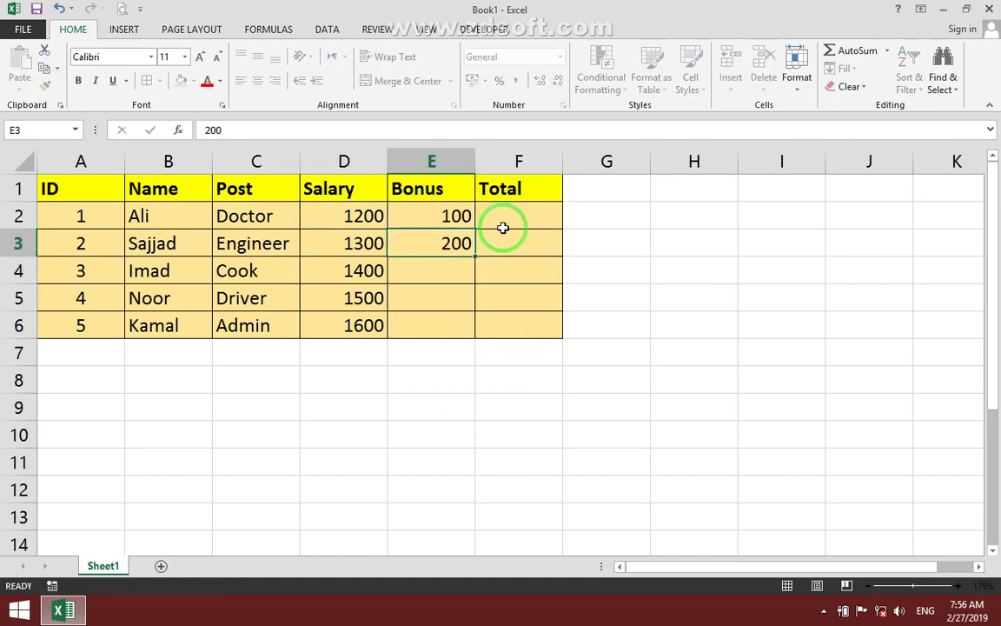
{"action": "key", "text": "Return"}
{"action": "type", "text": "300"}
{"action": "key", "text": "Return"}
{"action": "type", "text": "500"}
{"action": "key", "text": "Return"}
{"action": "type", "text": "400"}
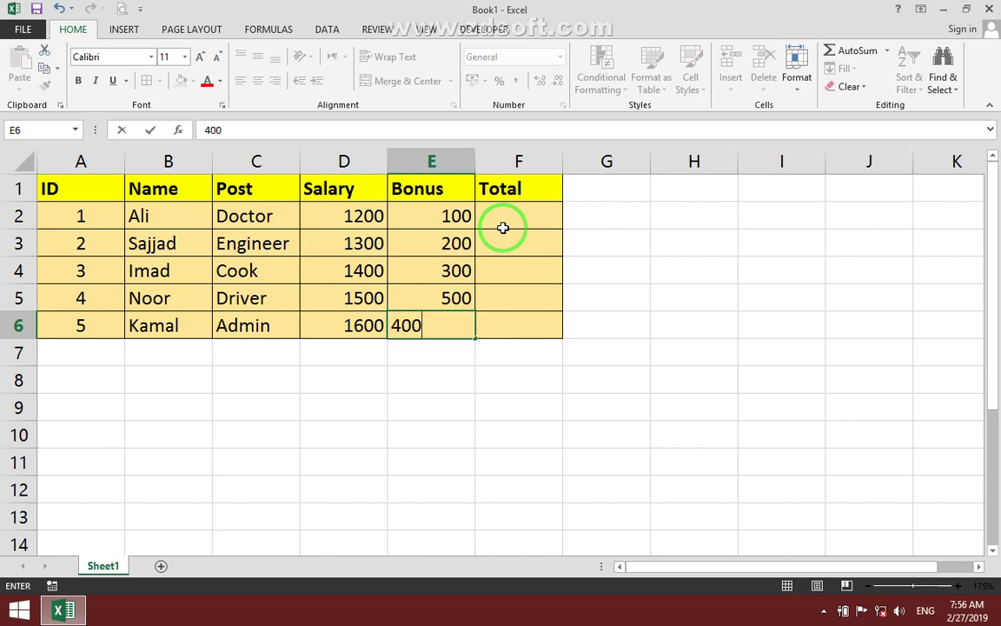
{"action": "key", "text": "Return"}
Enter =D2+E2 in F2 and fill the Total formula down to F6
{"action": "left_click", "coordinate": [521, 224]}
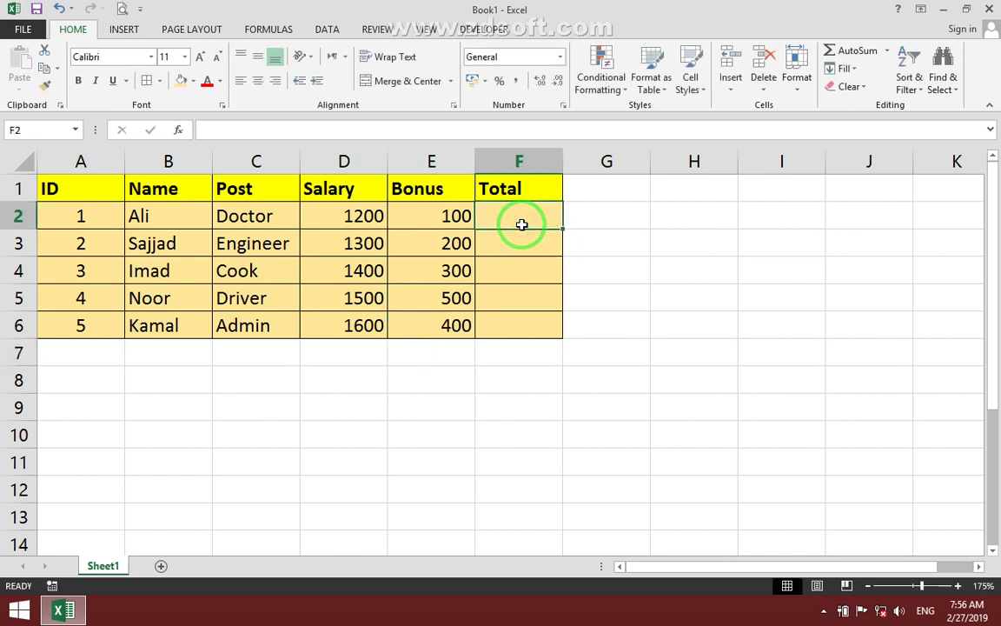
{"action": "type", "text": "="}
{"action": "left_click", "coordinate": [365, 213]}
{"action": "left_click", "coordinate": [414, 216]}
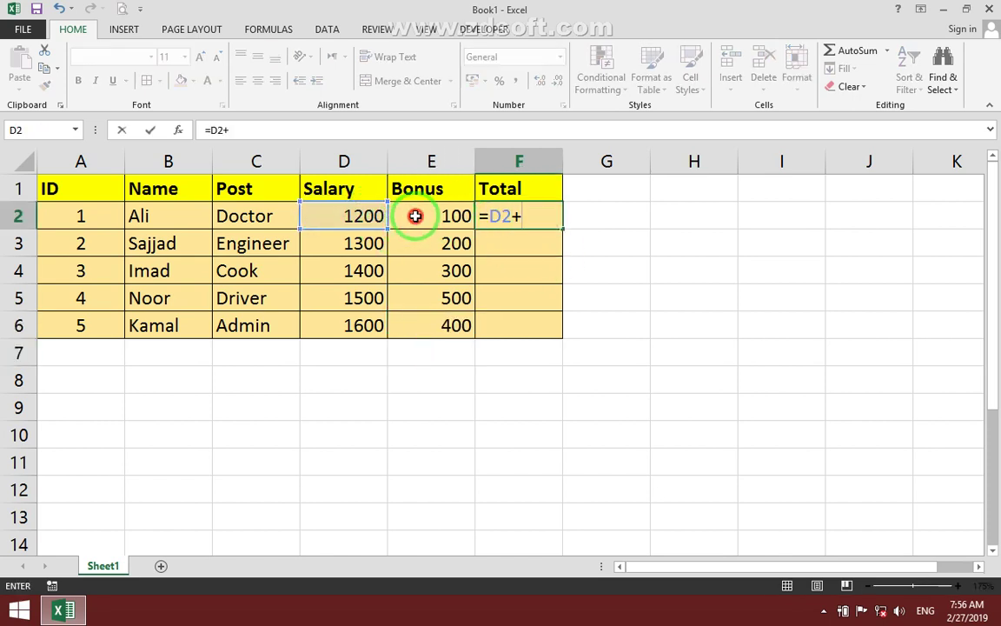
{"action": "key", "text": "Return"}
{"action": "left_click", "coordinate": [543, 222]}
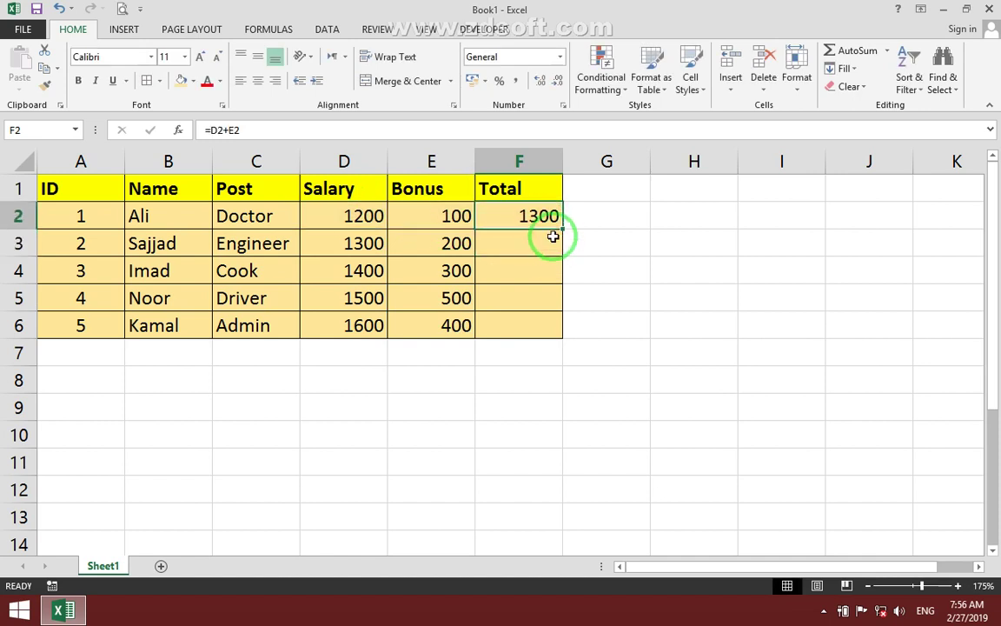
{"action": "left_click_drag", "start_coordinate": [562, 230], "coordinate": [556, 330]}
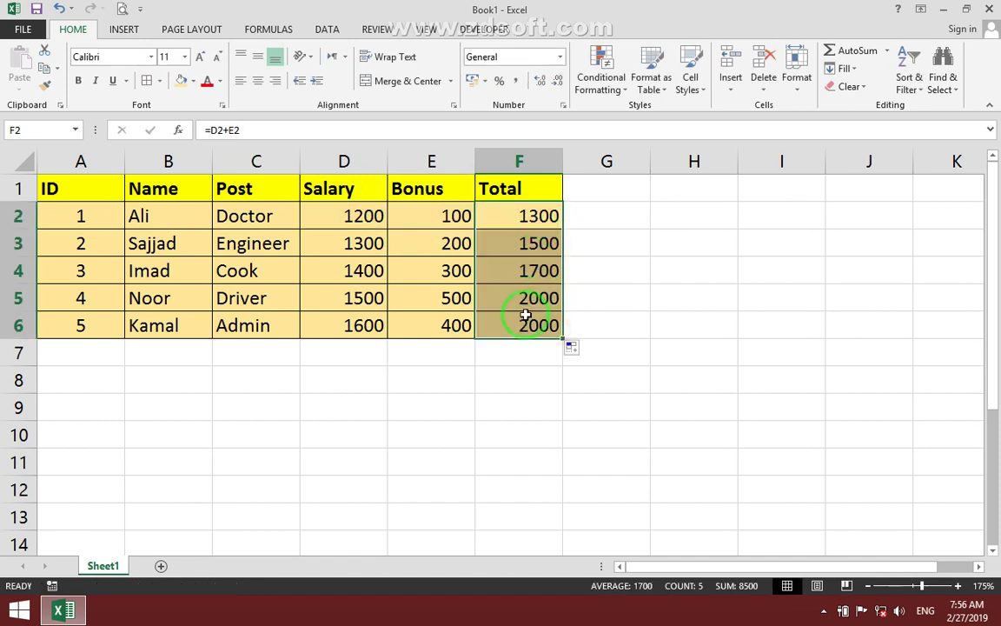
{"action": "left_click_drag", "start_coordinate": [76, 189], "coordinate": [491, 328]}
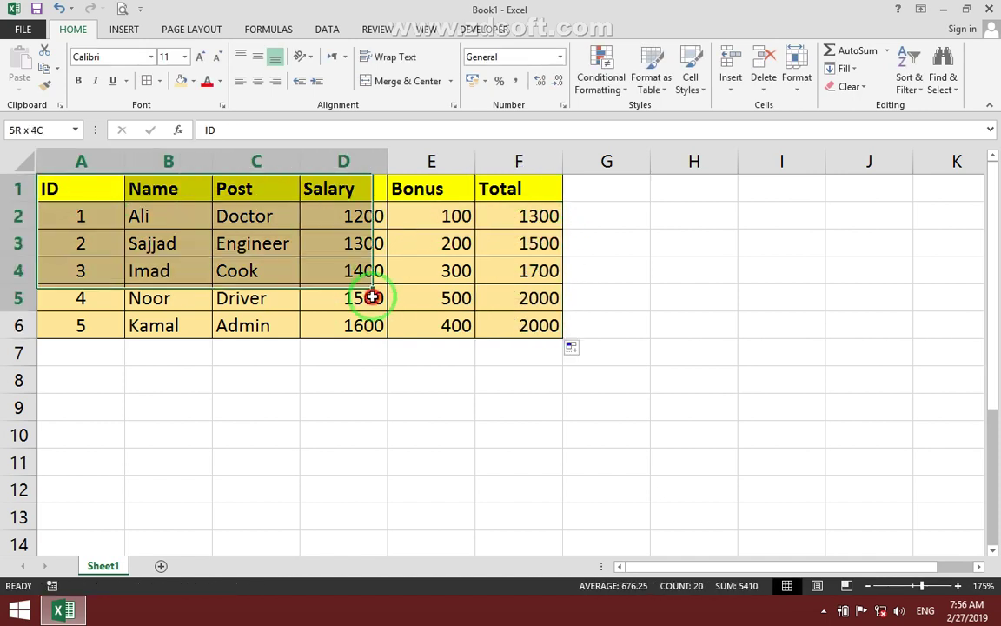
Paste Special the table as formulas only into A8:F13
{"action": "left_click", "coordinate": [44, 66]}
{"action": "left_click", "coordinate": [72, 370]}
{"action": "left_click", "coordinate": [19, 83]}
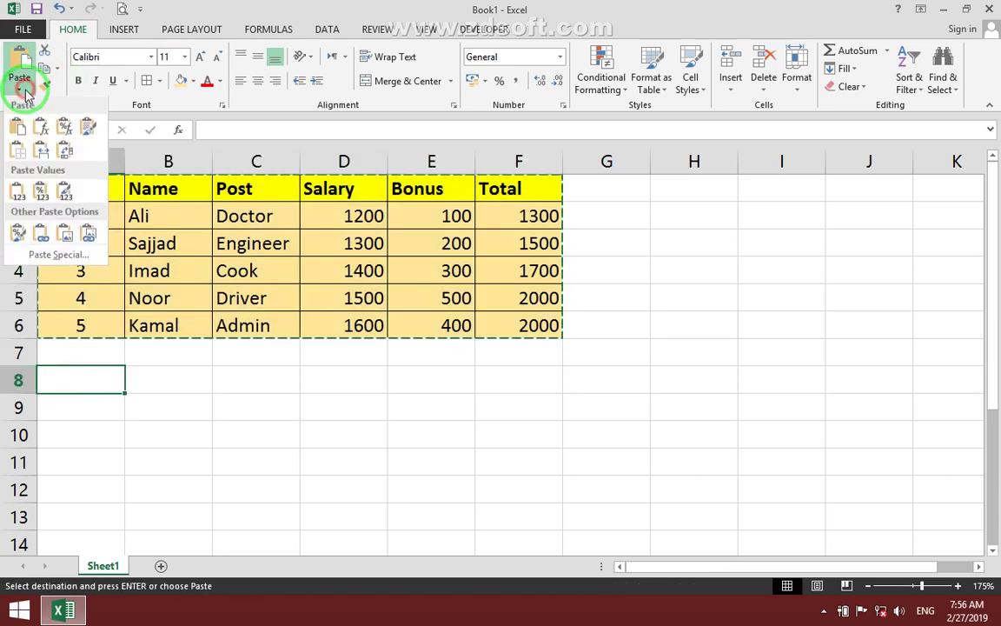
{"action": "left_click", "coordinate": [61, 254]}
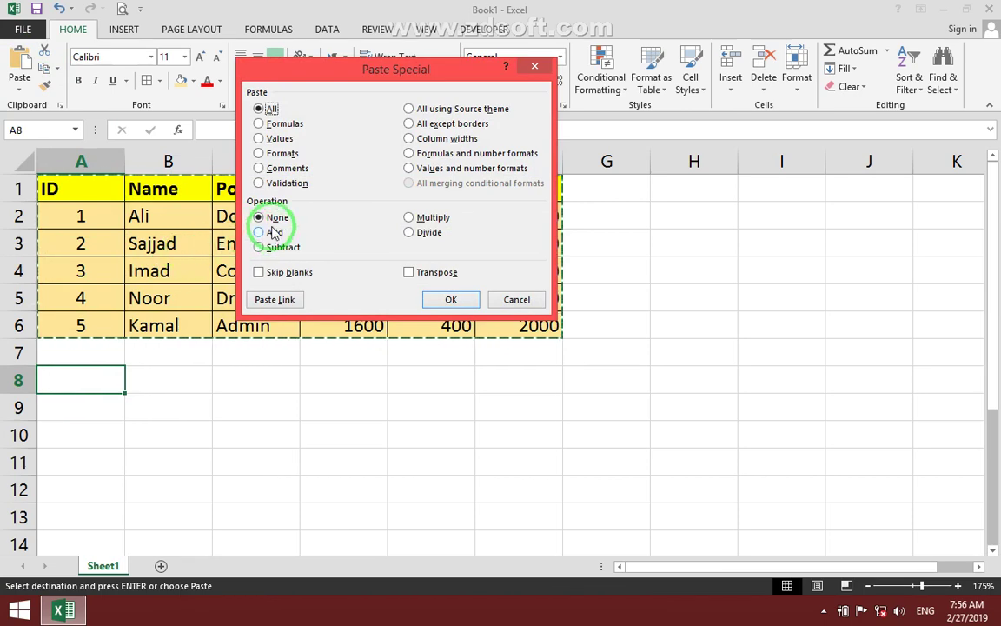
{"action": "left_click", "coordinate": [270, 124]}
{"action": "left_click", "coordinate": [442, 296]}
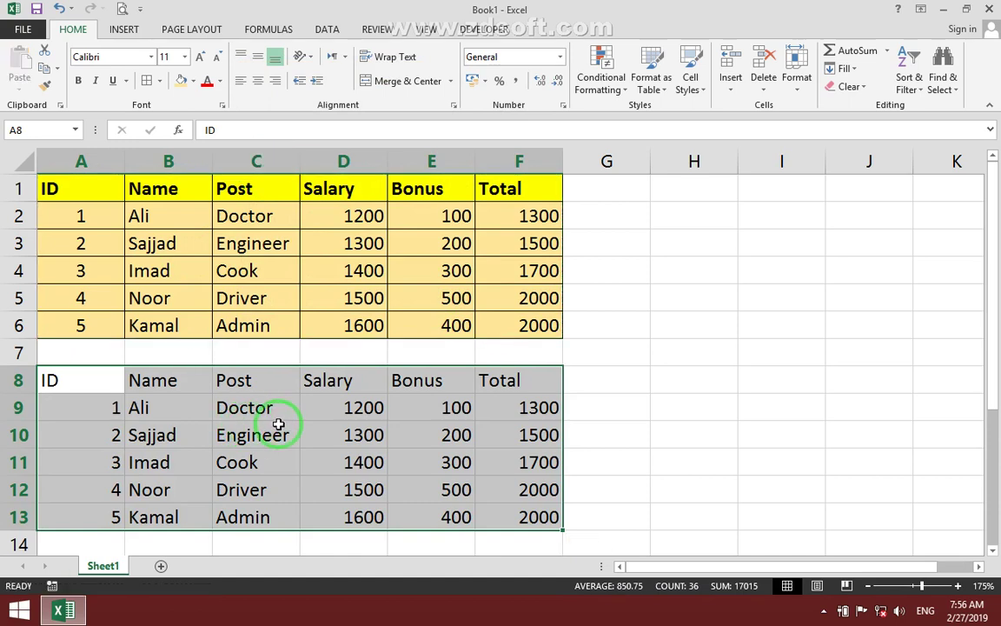
{"action": "left_click", "coordinate": [630, 347]}
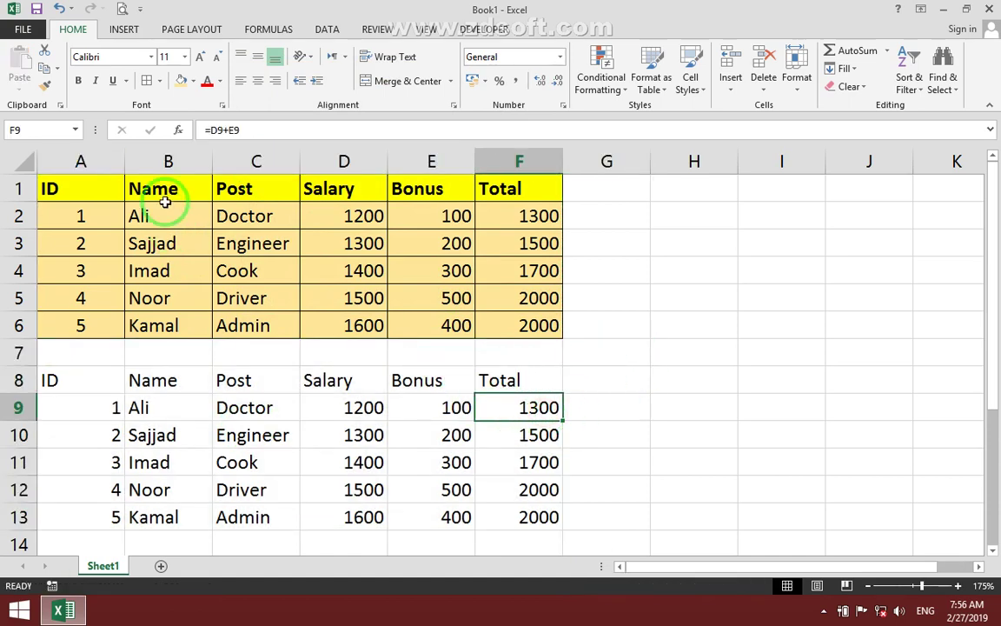
Inspect the Total formula in F9, then clear A8:F13
{"action": "double_click", "coordinate": [500, 401]}
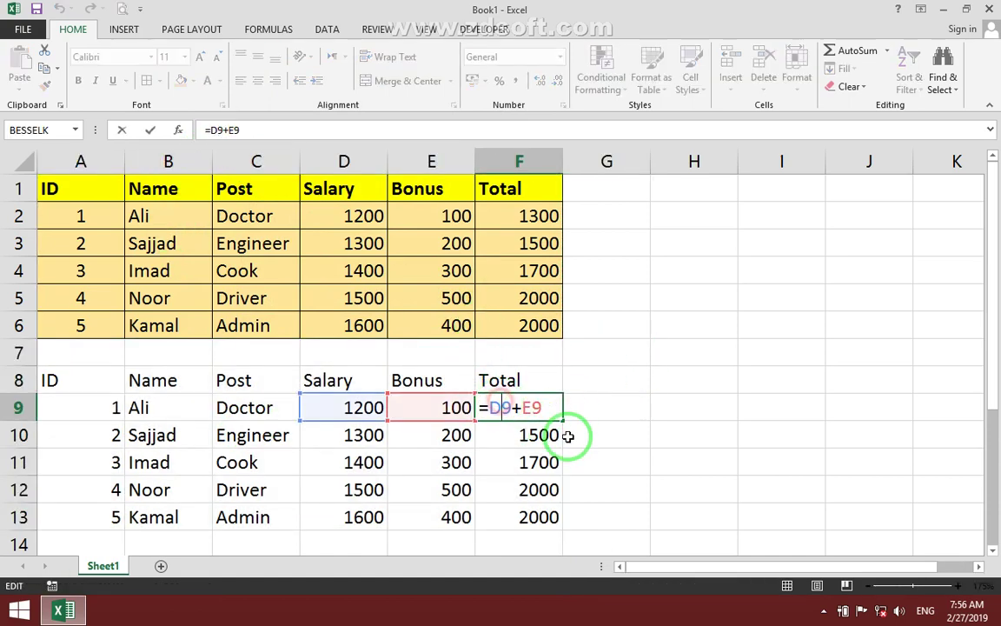
{"action": "key", "text": "Escape"}
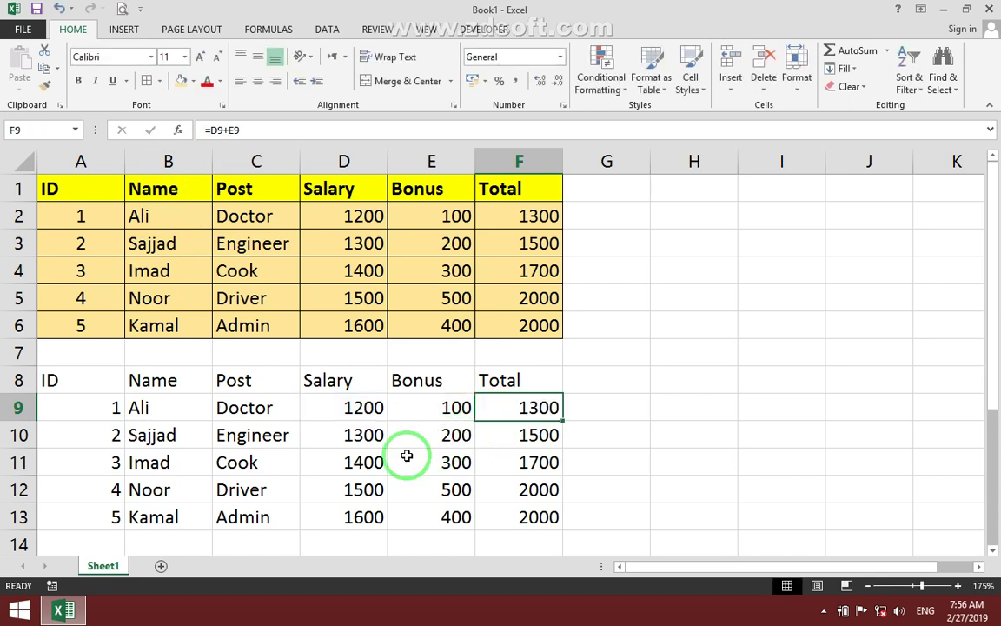
{"action": "left_click", "coordinate": [48, 375]}
{"action": "left_click_drag", "start_coordinate": [225, 398], "coordinate": [507, 508]}
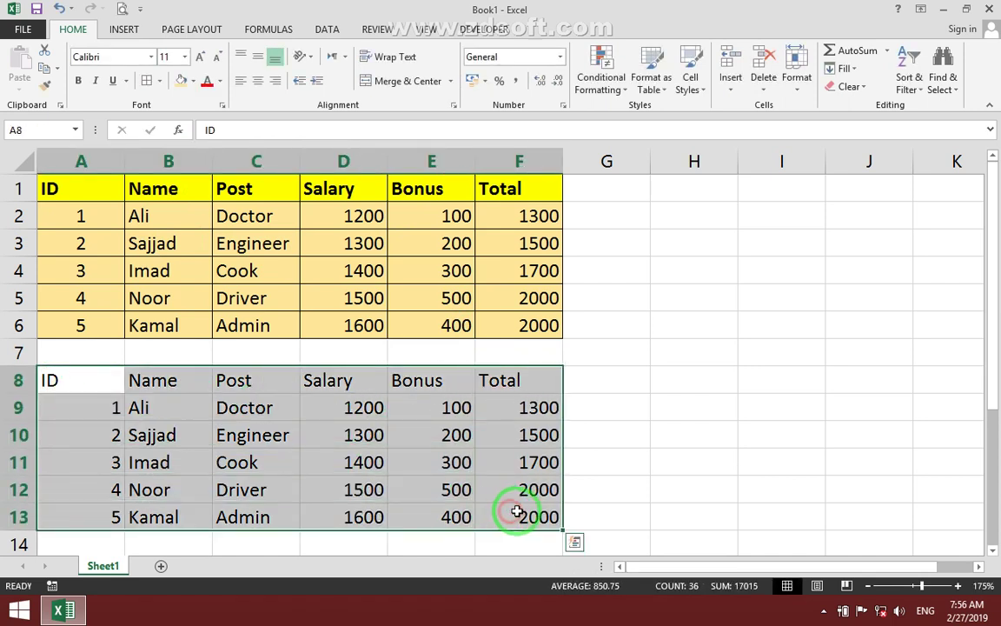
{"action": "key", "text": "Delete"}
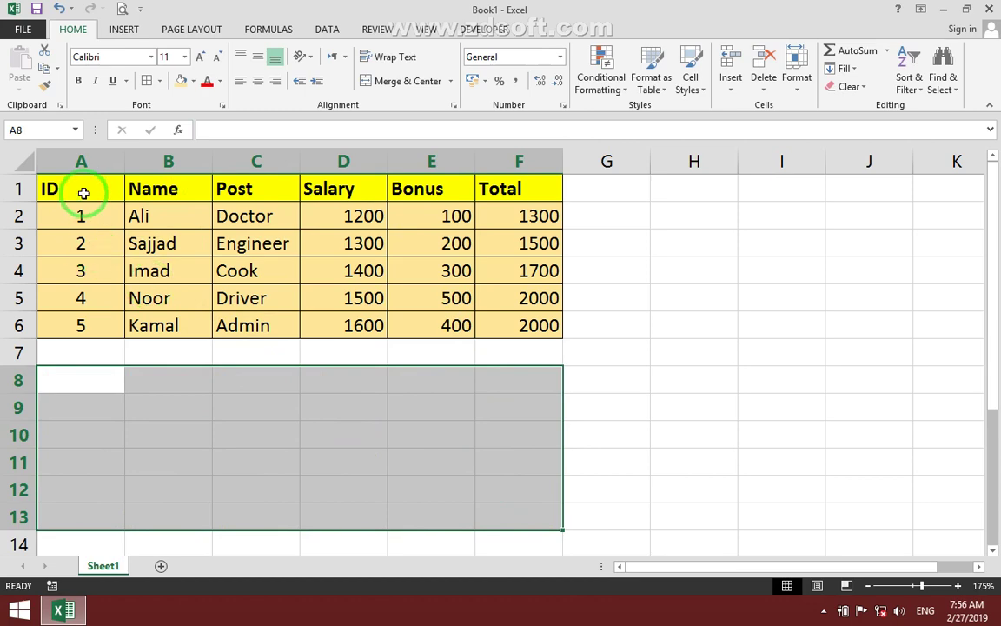
Paste Special A1:F6 as values only at A8, check F9 holds a number, then undo
{"action": "left_click_drag", "start_coordinate": [83, 192], "coordinate": [519, 327]}
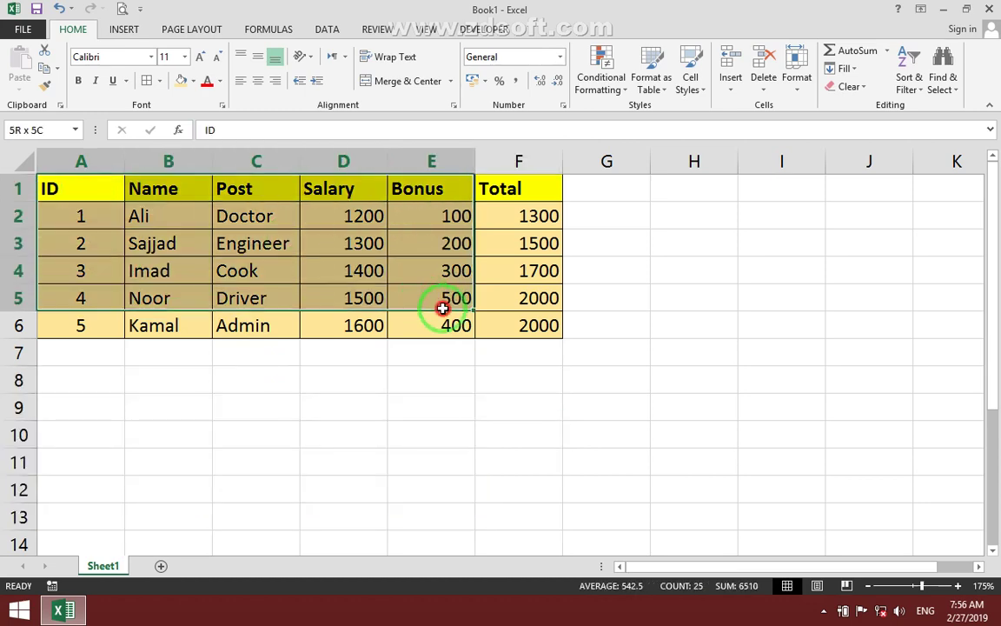
{"action": "left_click", "coordinate": [44, 68]}
{"action": "left_click", "coordinate": [97, 382]}
{"action": "left_click", "coordinate": [17, 82]}
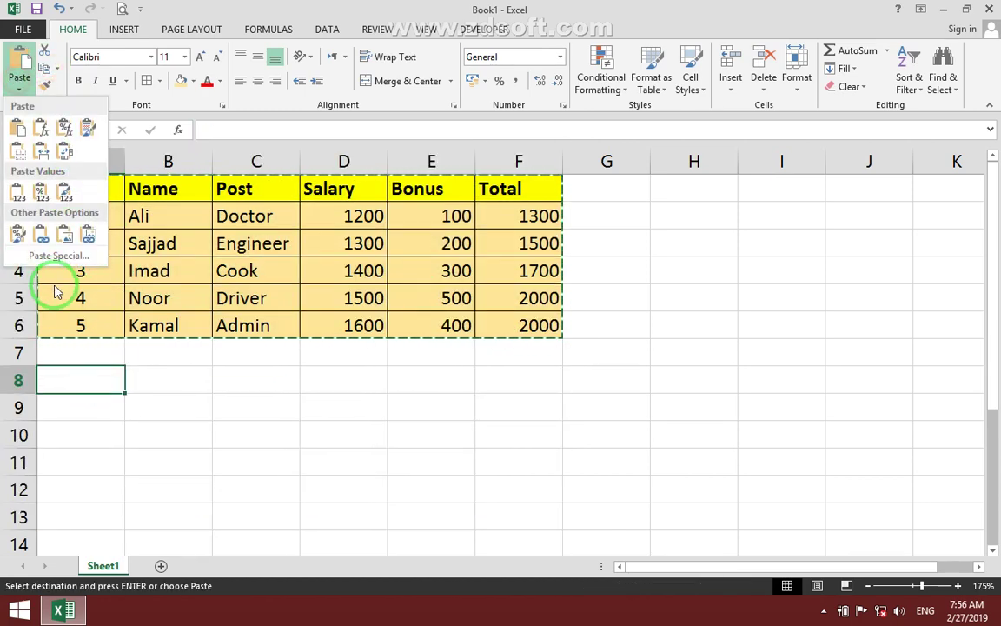
{"action": "left_click", "coordinate": [54, 257]}
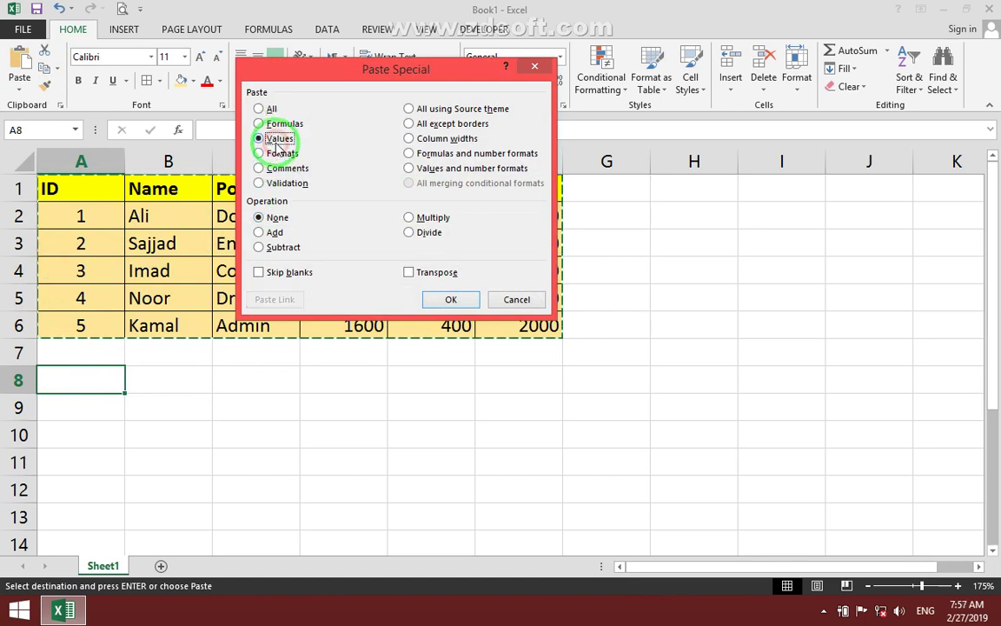
{"action": "left_click", "coordinate": [437, 308]}
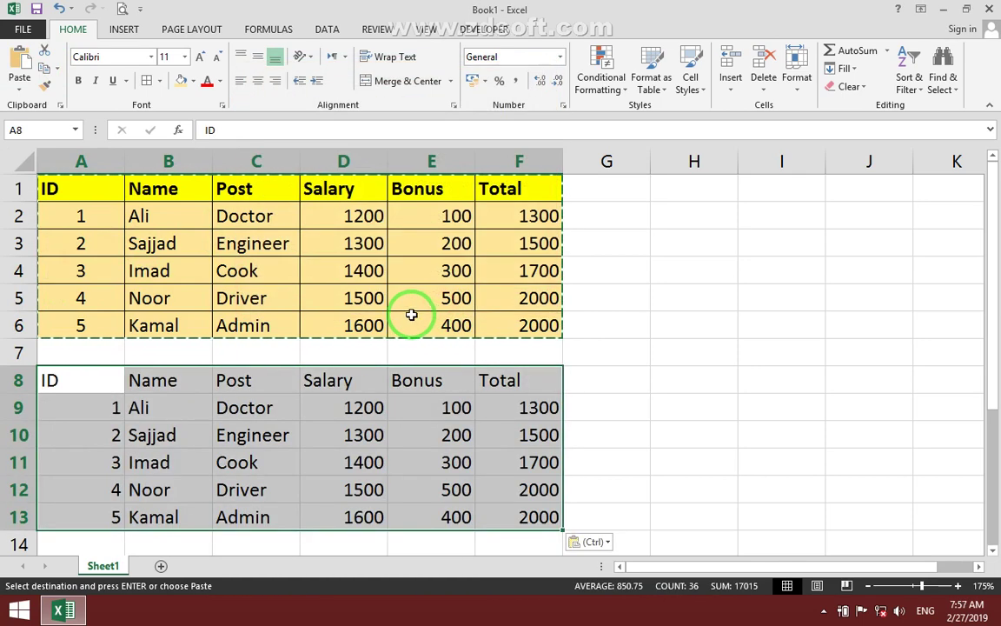
{"action": "left_click", "coordinate": [712, 343]}
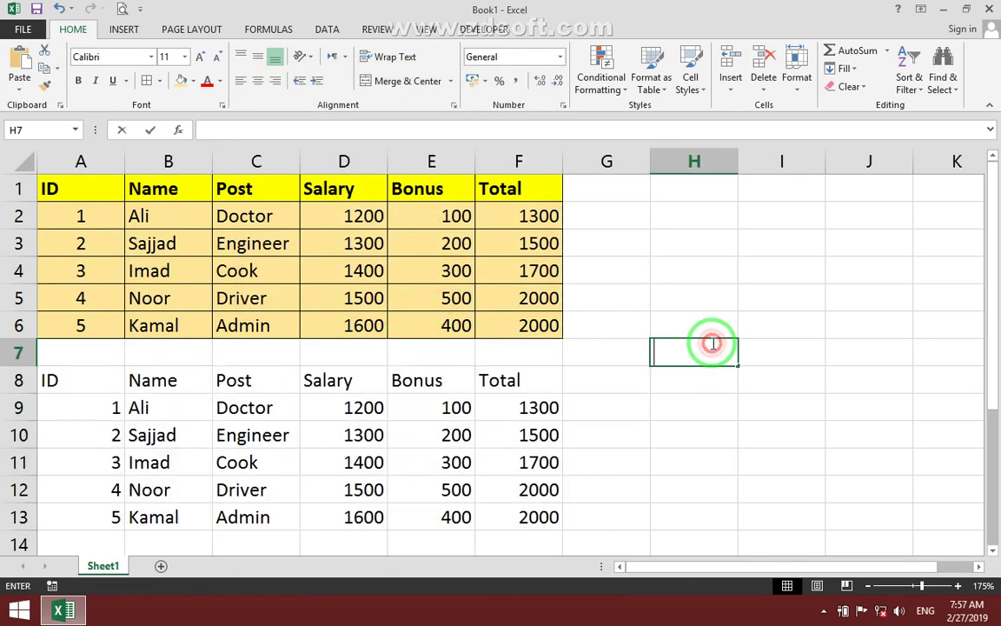
{"action": "left_click", "coordinate": [540, 412]}
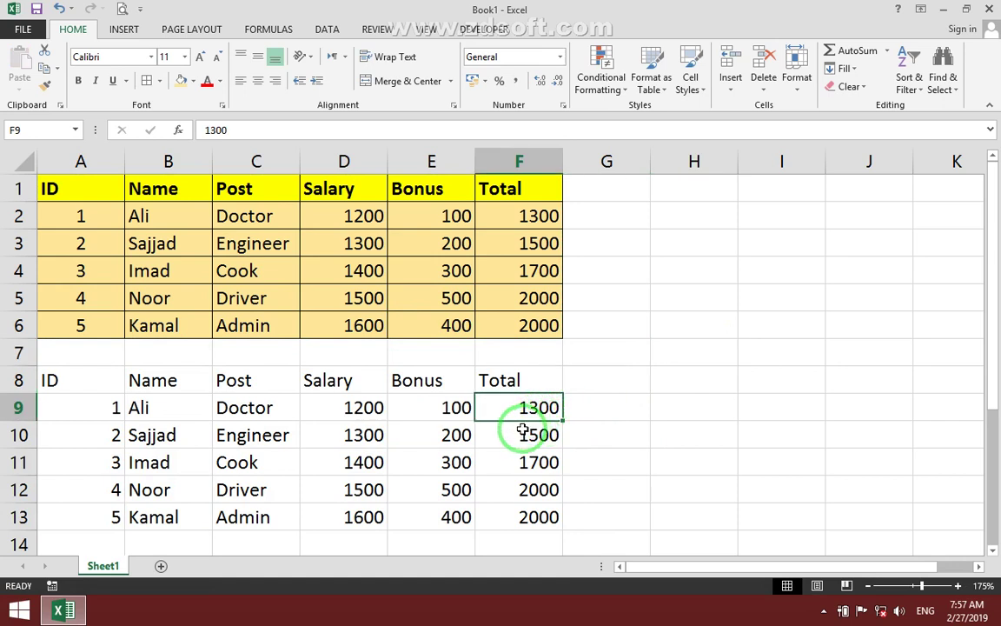
{"action": "key", "text": "ctrl+z"}
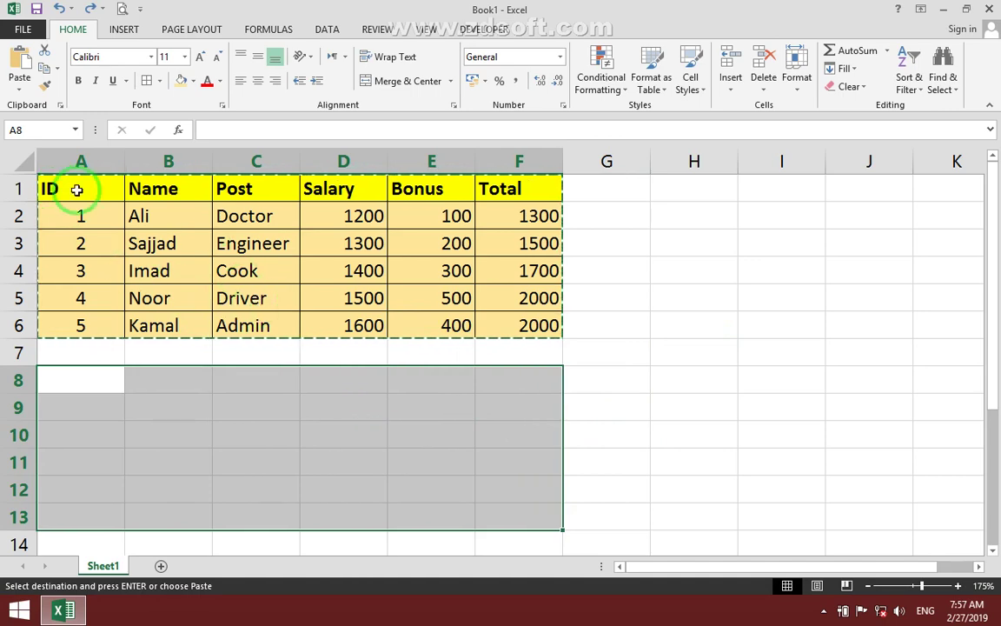
Paste Special only the table's formats into A8:F13, then undo it
{"action": "left_click", "coordinate": [19, 83]}
{"action": "left_click", "coordinate": [50, 254]}
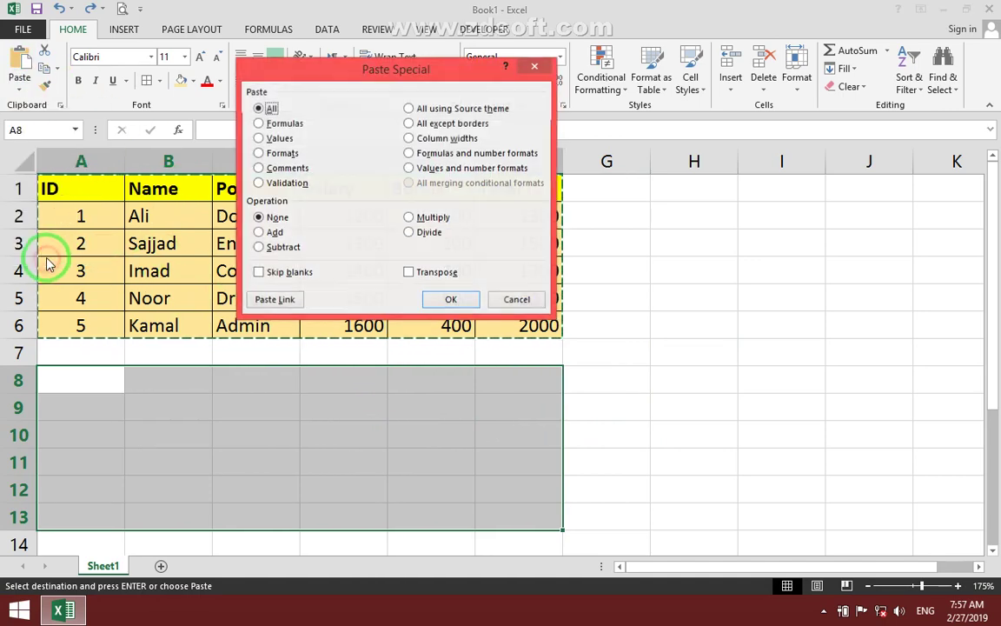
{"action": "left_click", "coordinate": [278, 154]}
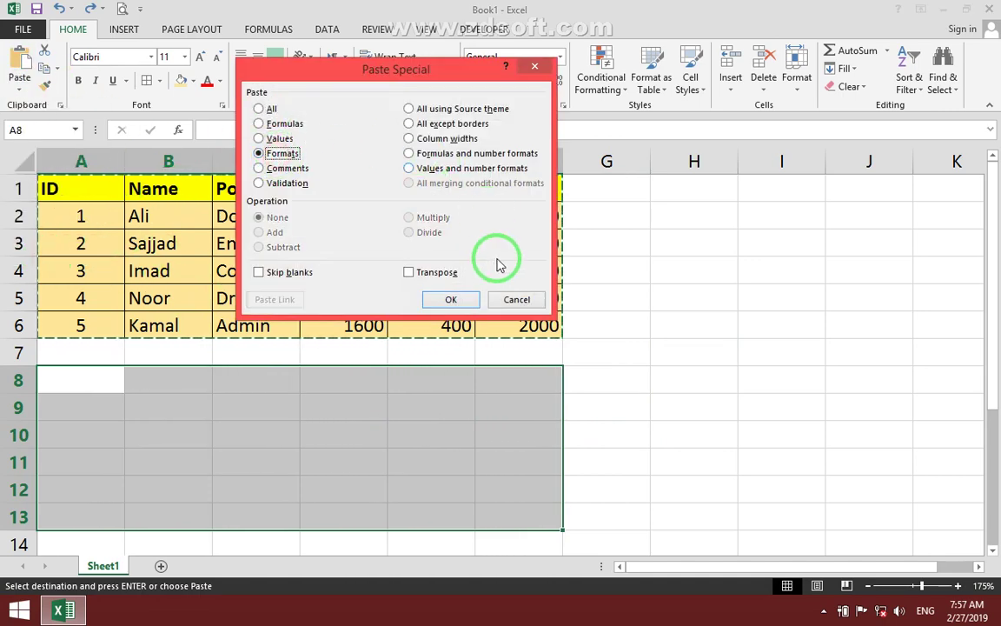
{"action": "left_click", "coordinate": [458, 298]}
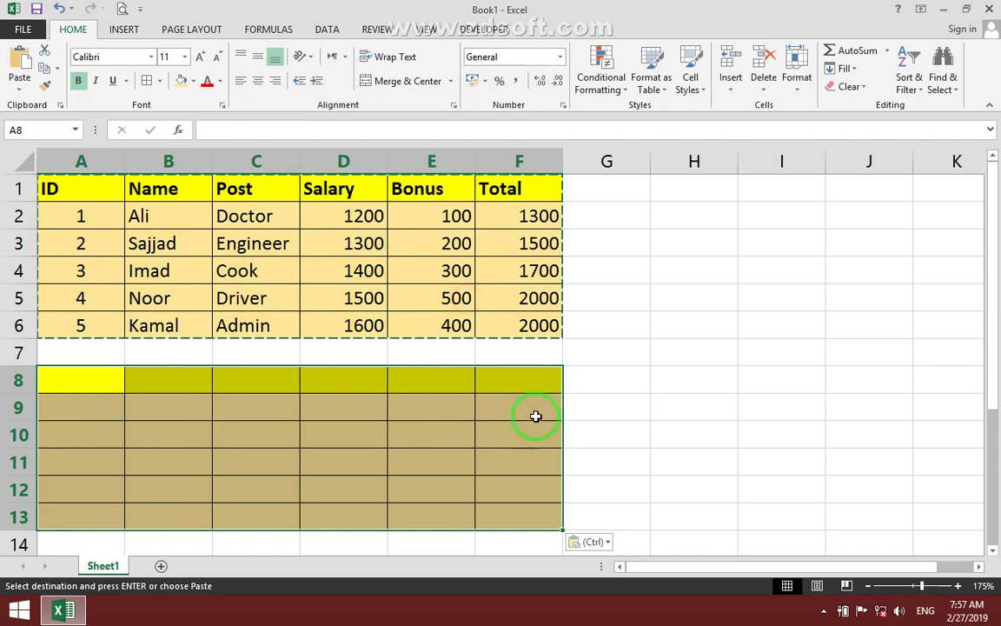
{"action": "key", "text": "ctrl+z"}
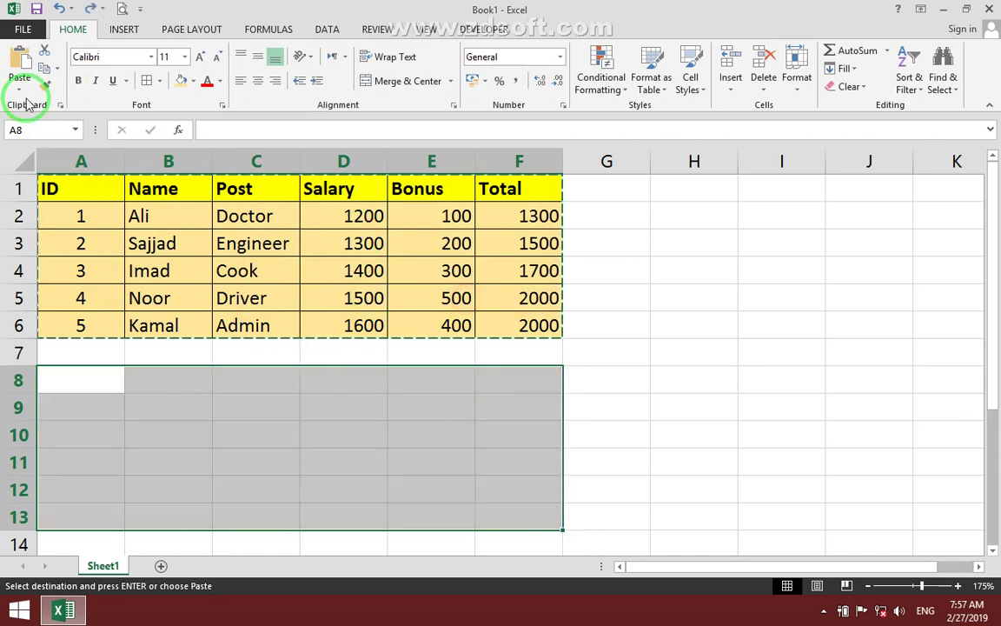
Paste Special comments only into A8, then remove that paste
{"action": "left_click", "coordinate": [22, 90]}
{"action": "left_click", "coordinate": [50, 254]}
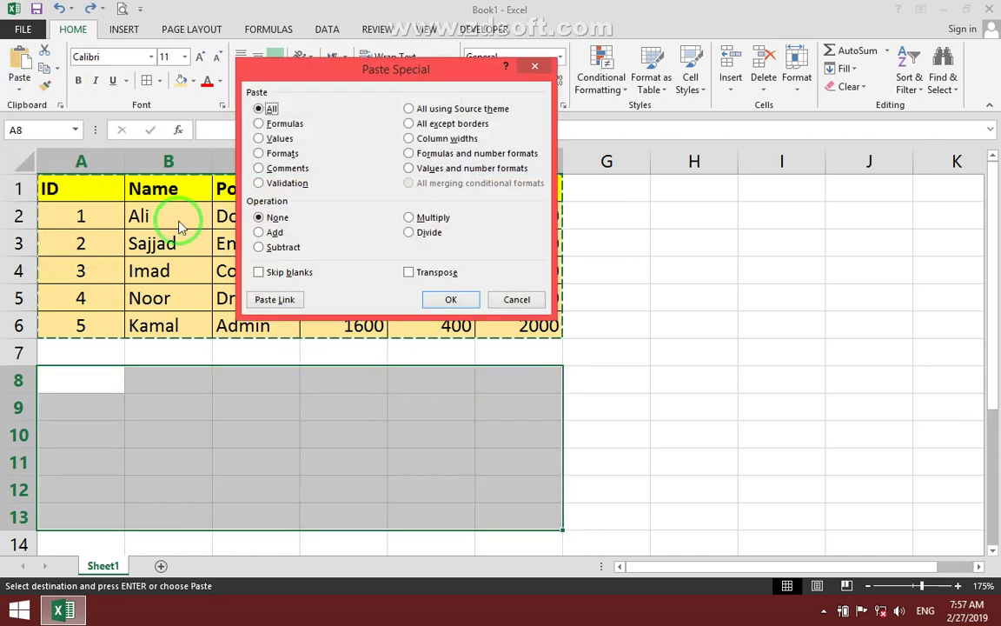
{"action": "left_click", "coordinate": [280, 169]}
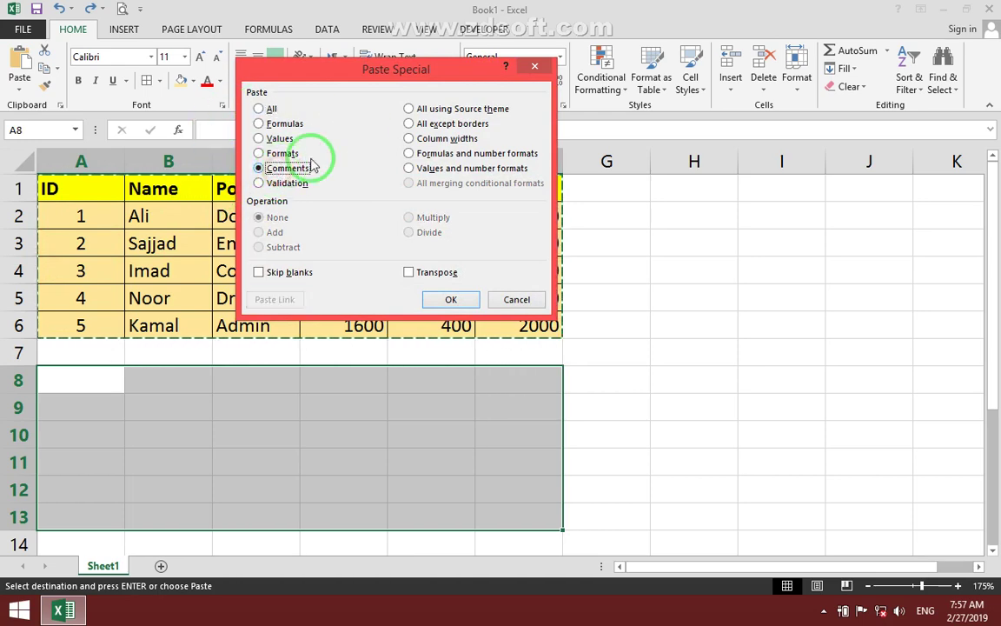
{"action": "left_click", "coordinate": [444, 299]}
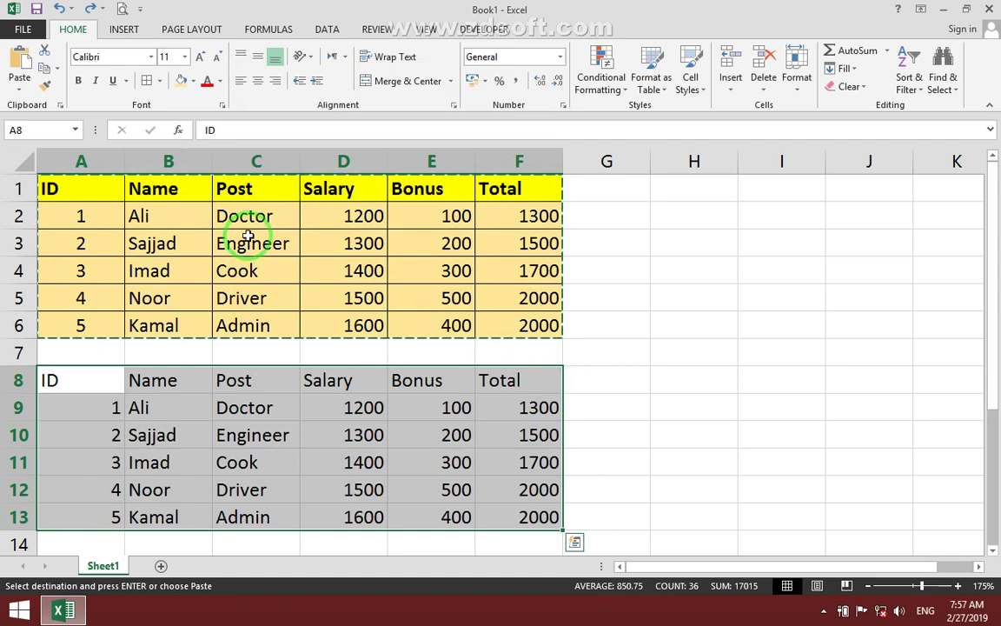
{"action": "key", "text": "Delete"}
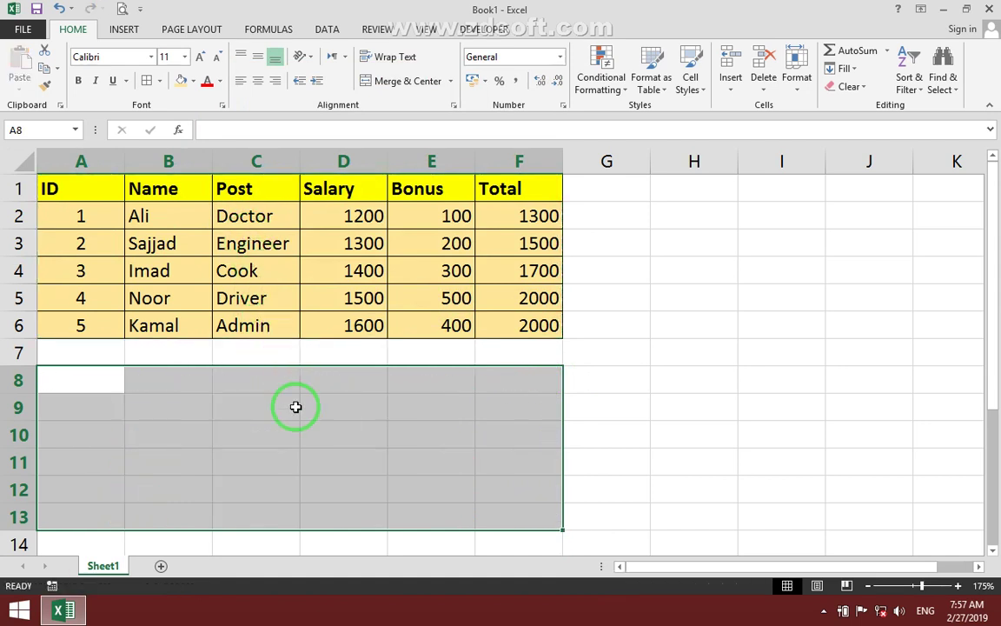
{"action": "left_click", "coordinate": [297, 406]}
Add a new comment 'sdfsdfsdfsdfsd' to the 1400 Salary cell D4
{"action": "left_click", "coordinate": [296, 273]}
{"action": "left_click", "coordinate": [346, 263]}
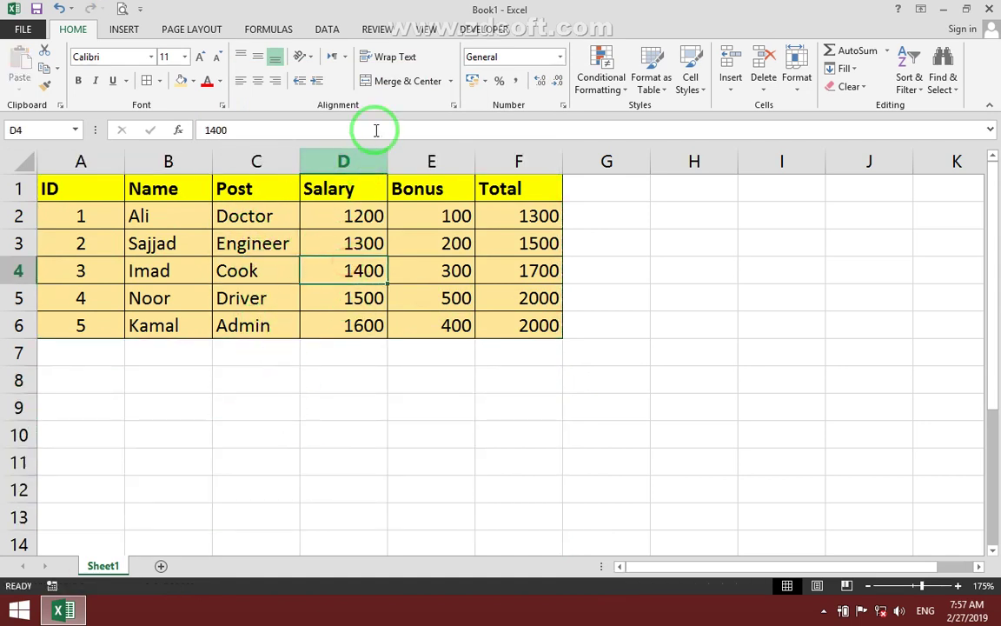
{"action": "left_click", "coordinate": [379, 28]}
{"action": "left_click", "coordinate": [215, 80]}
{"action": "type", "text": "sd"}
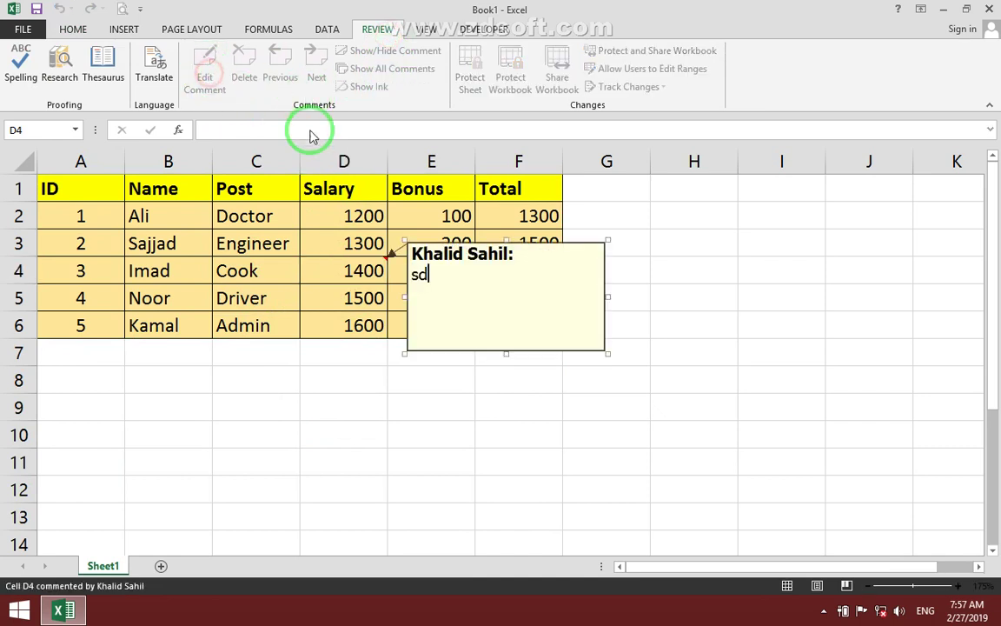
{"action": "type", "text": "fsdfsdfsdfsd"}
{"action": "left_click", "coordinate": [492, 426]}
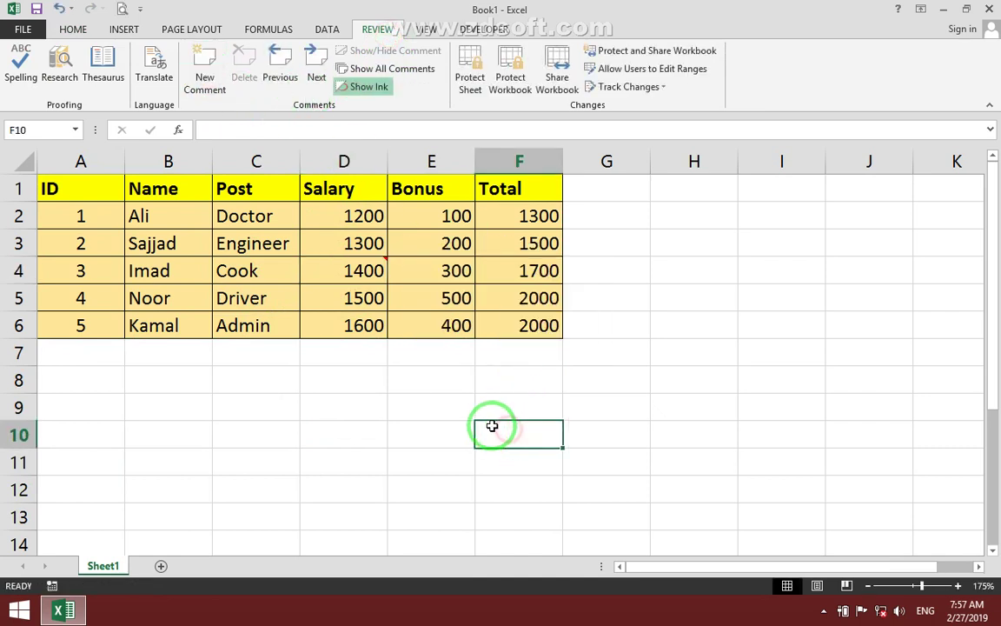
{"action": "left_click", "coordinate": [354, 265]}
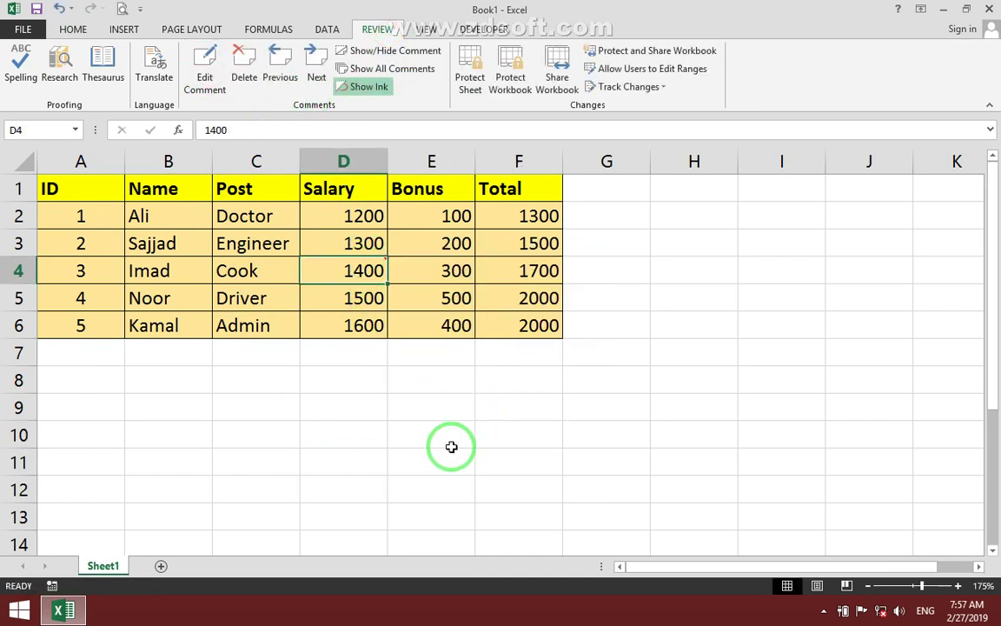
{"action": "left_click", "coordinate": [434, 439]}
{"action": "left_click", "coordinate": [353, 268]}
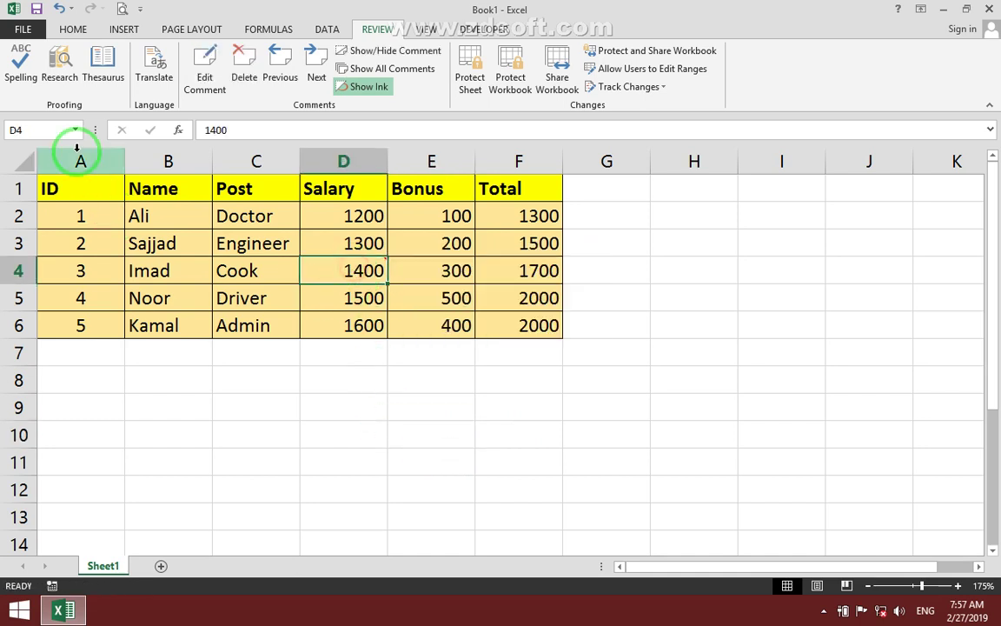
{"action": "left_click", "coordinate": [69, 29]}
{"action": "left_click", "coordinate": [44, 67]}
{"action": "left_click", "coordinate": [304, 435]}
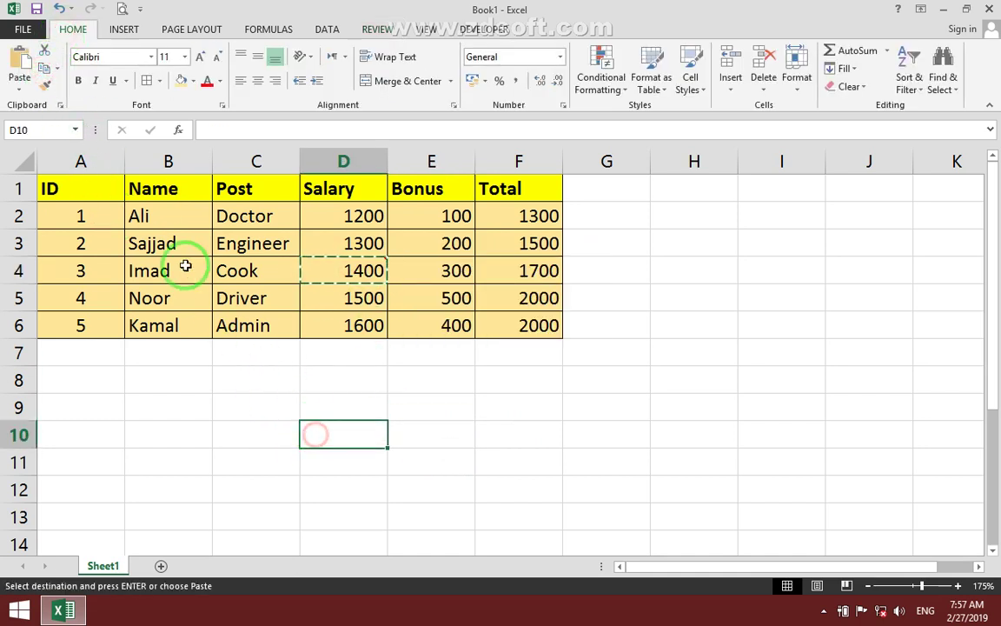
{"action": "left_click", "coordinate": [19, 88]}
{"action": "left_click", "coordinate": [61, 256]}
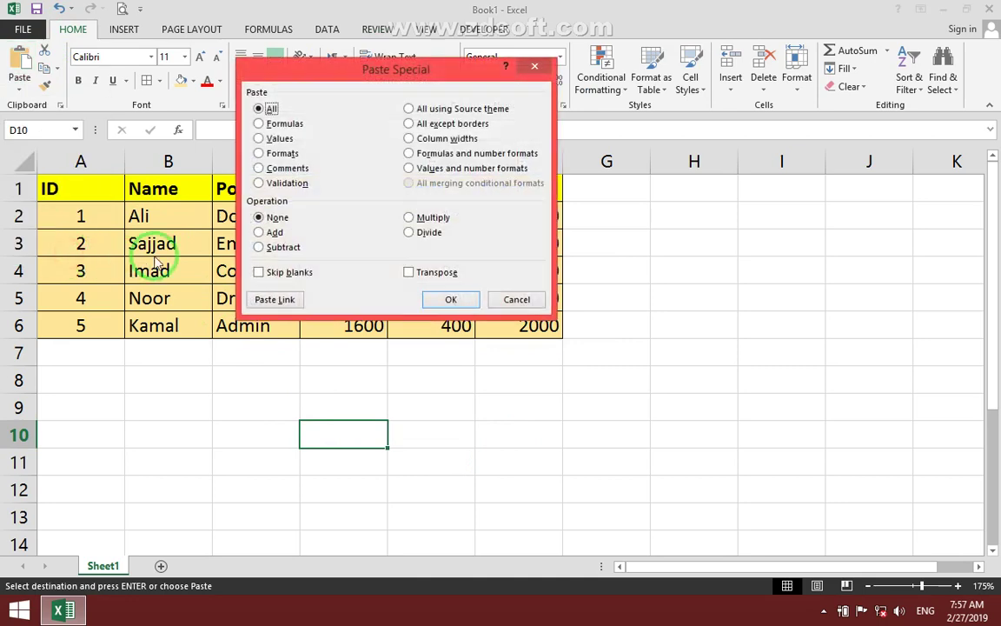
{"action": "left_click", "coordinate": [269, 170]}
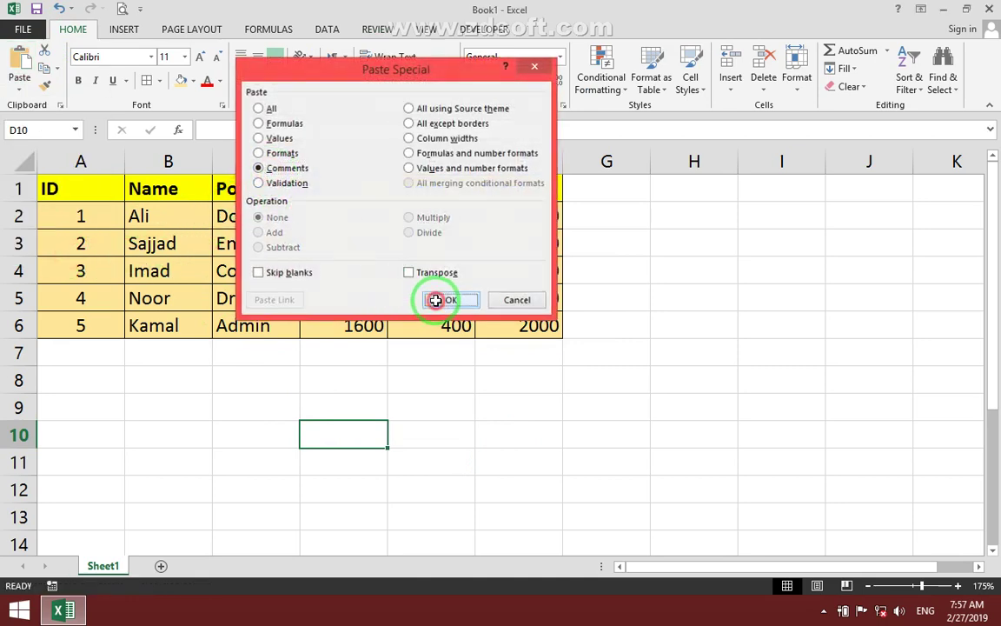
{"action": "left_click", "coordinate": [437, 299]}
{"action": "left_click_drag", "start_coordinate": [465, 471], "coordinate": [473, 492]}
{"action": "mouse_move", "coordinate": [372, 436]}
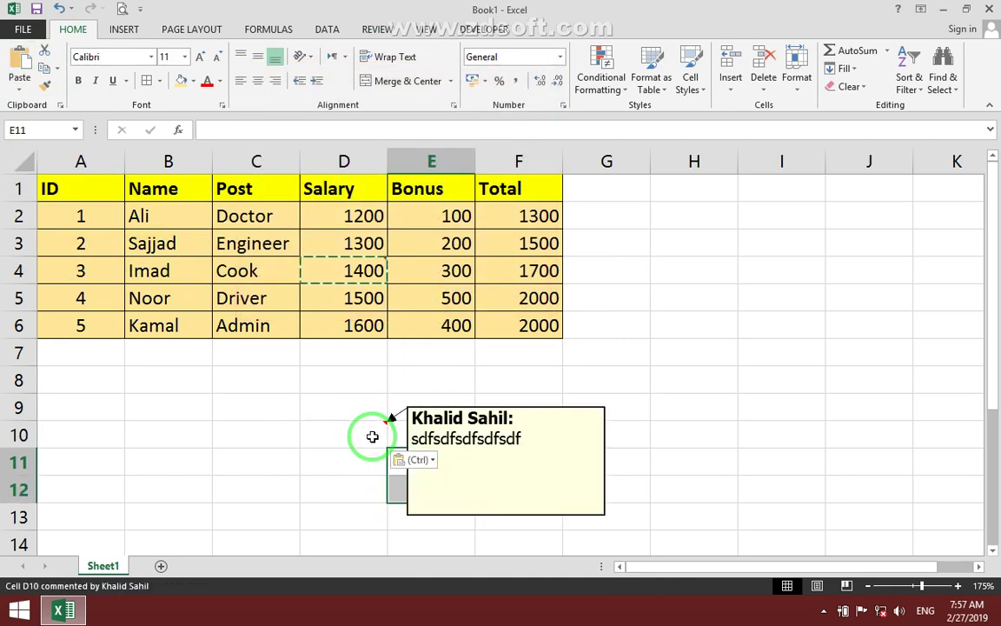
{"action": "left_click", "coordinate": [372, 436]}
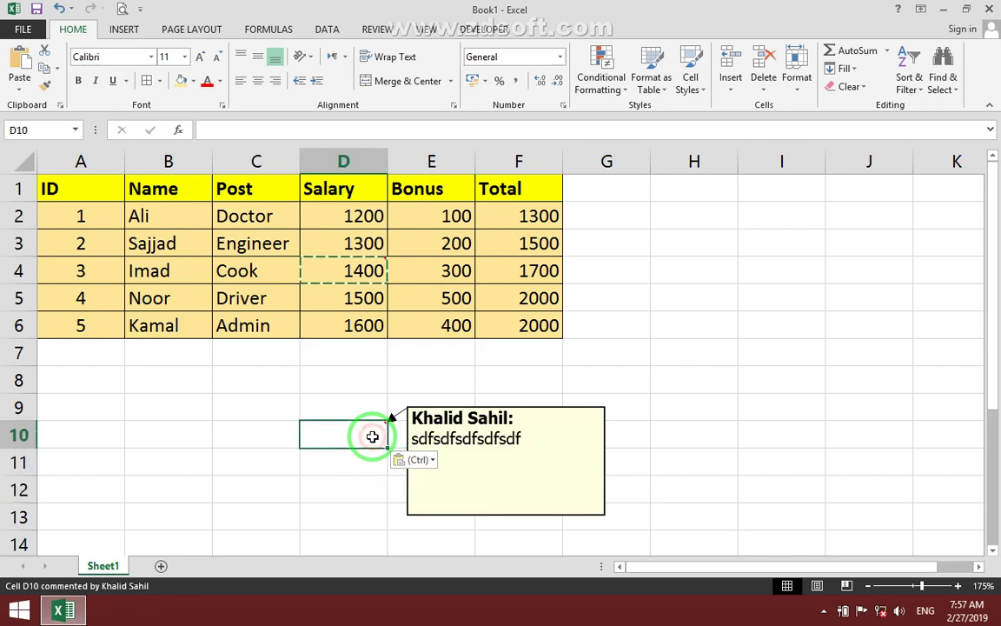
{"action": "left_click", "coordinate": [852, 87]}
{"action": "left_click", "coordinate": [862, 107]}
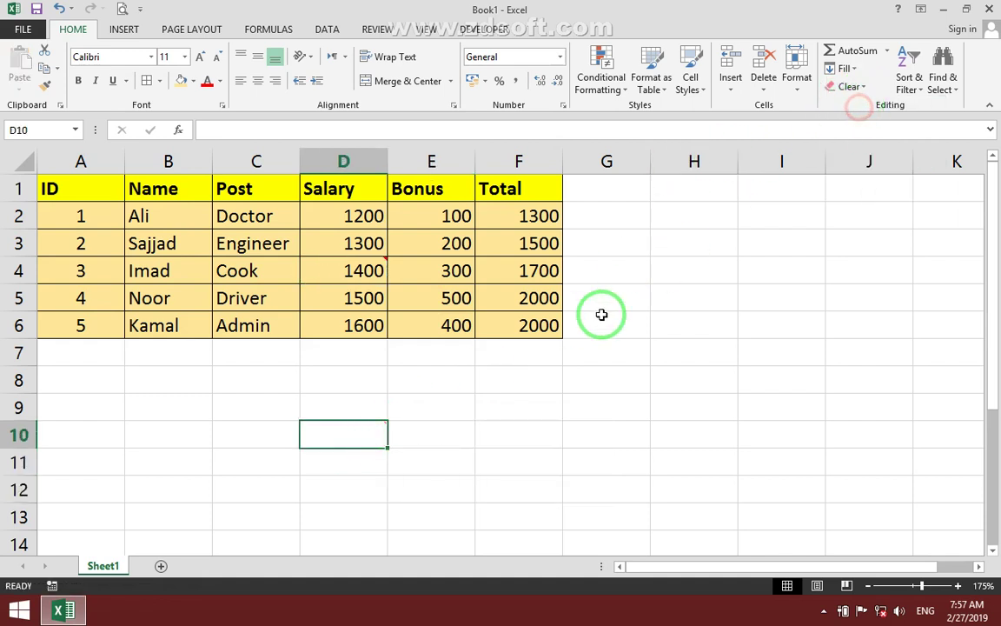
{"action": "left_click", "coordinate": [415, 473]}
{"action": "left_click", "coordinate": [365, 265]}
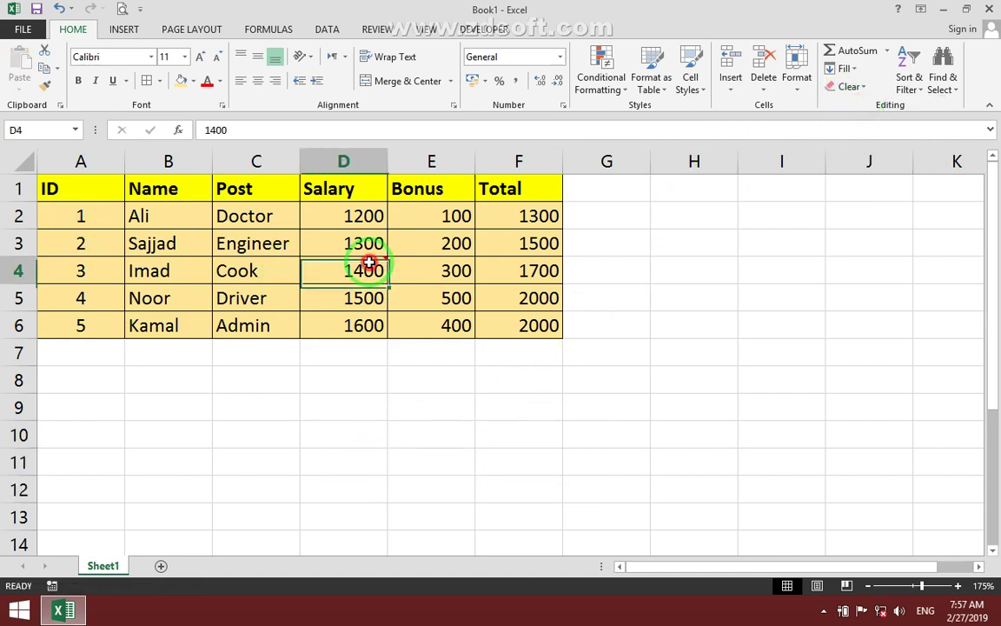
{"action": "right_click", "coordinate": [372, 263]}
{"action": "left_click", "coordinate": [402, 513]}
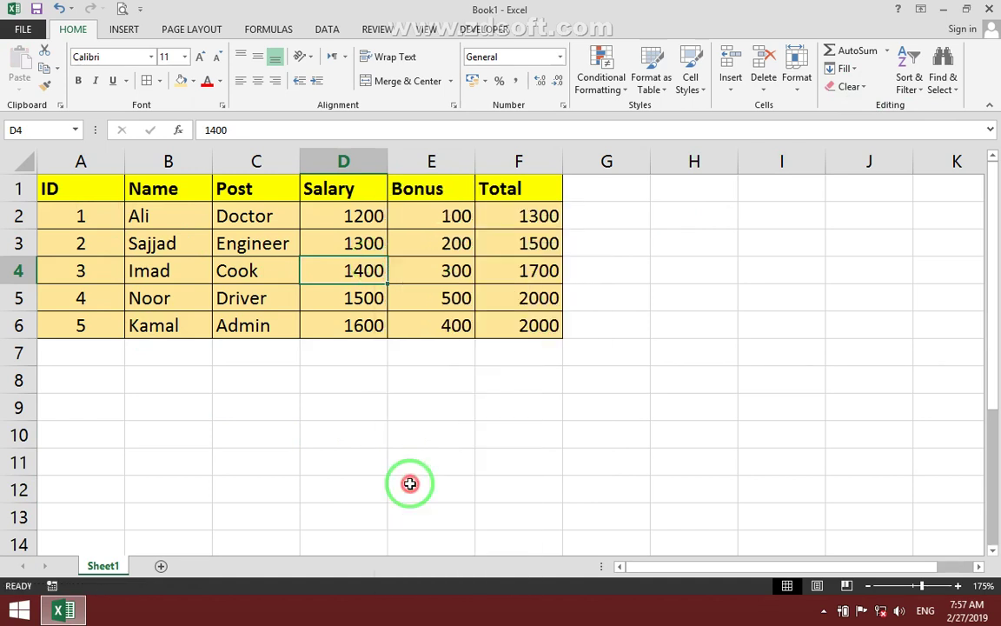
{"action": "left_click_drag", "start_coordinate": [92, 192], "coordinate": [511, 327]}
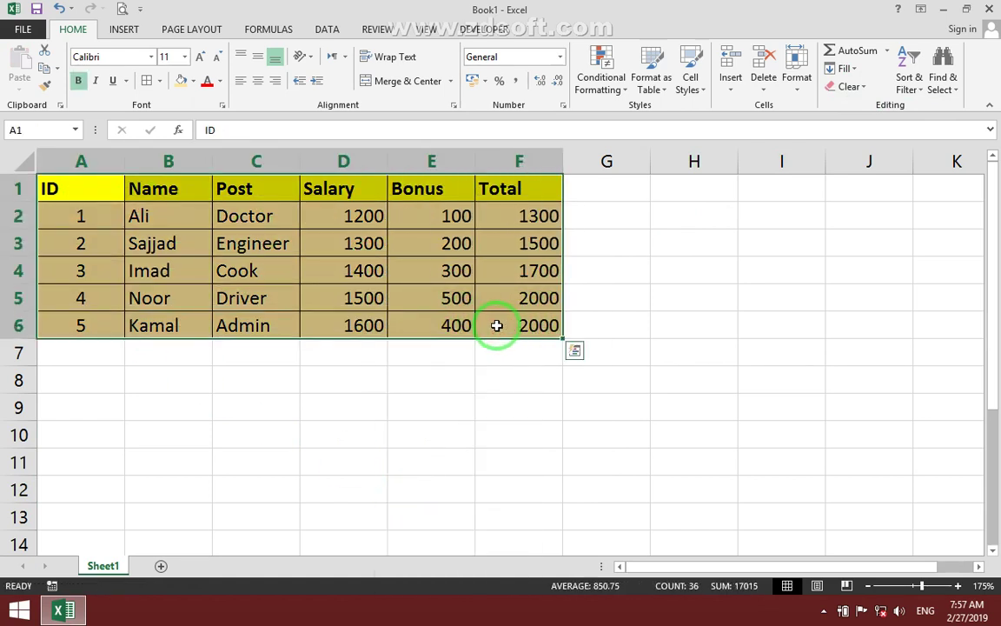
{"action": "key", "text": "ctrl+c"}
{"action": "left_click", "coordinate": [110, 380]}
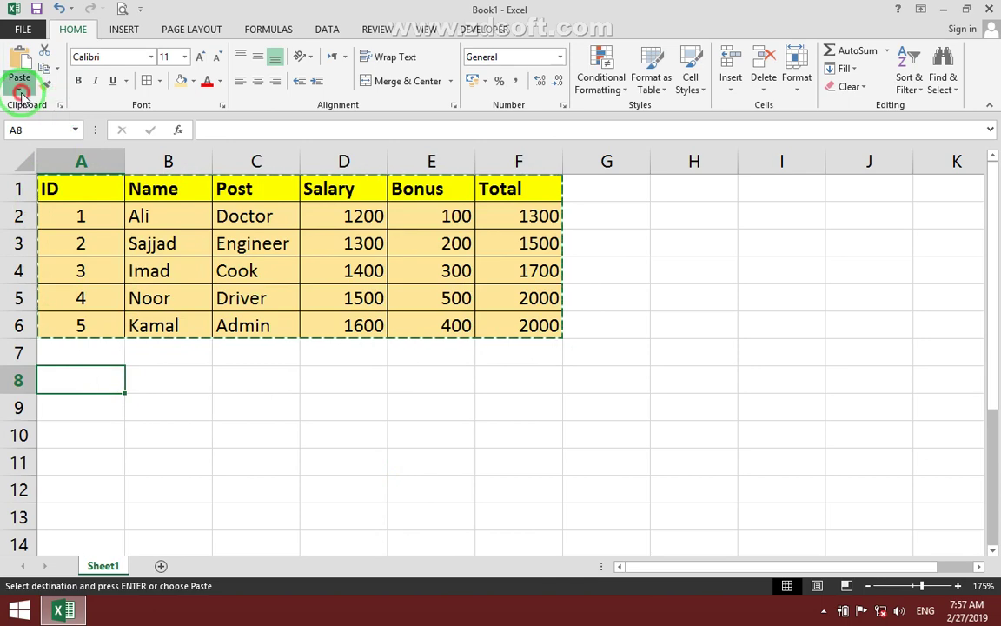
{"action": "left_click", "coordinate": [22, 93]}
{"action": "left_click", "coordinate": [78, 257]}
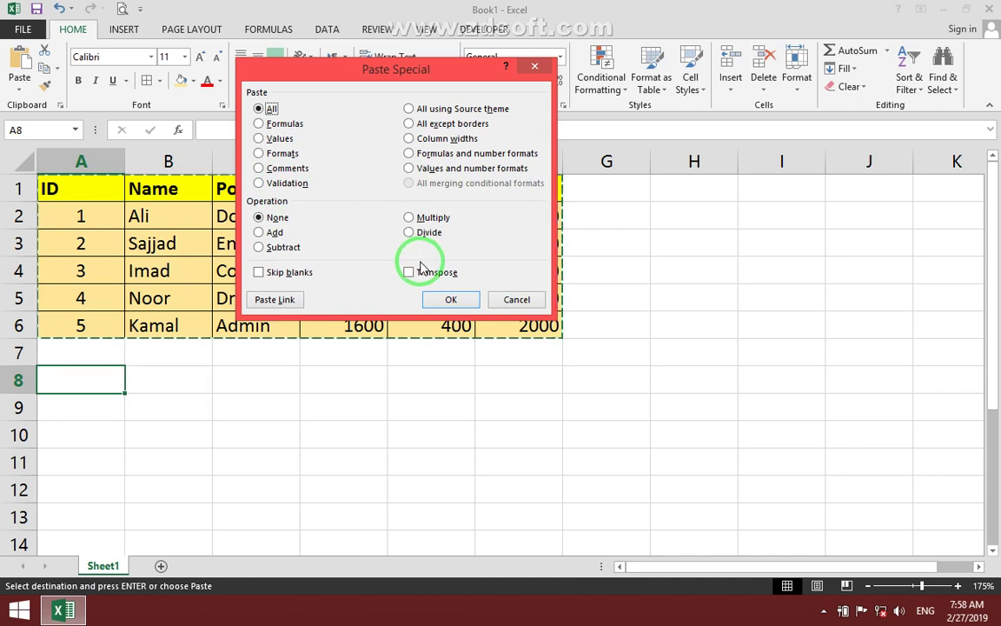
{"action": "key", "text": "Escape"}
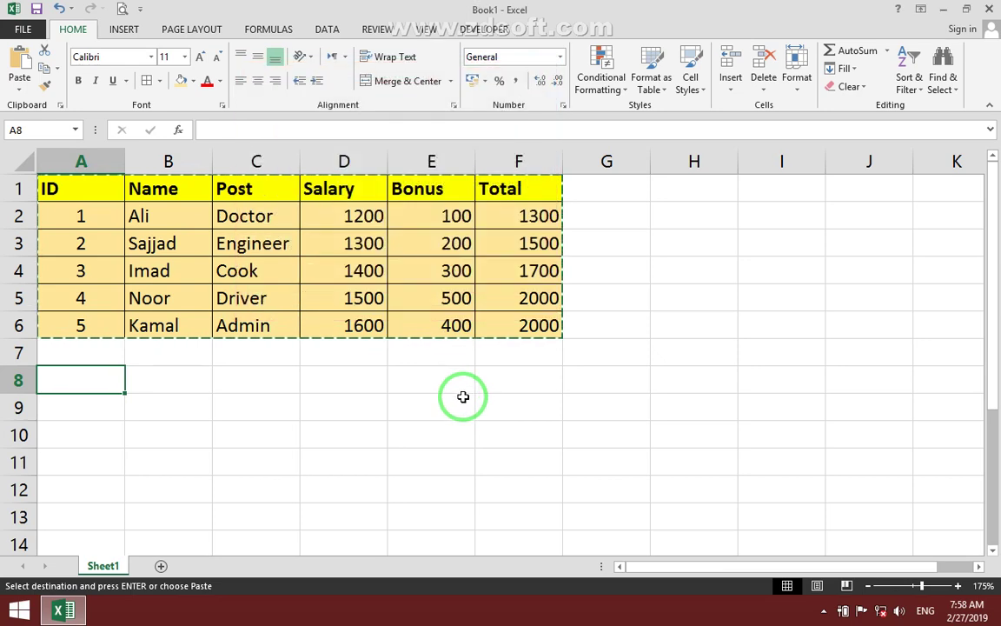
{"action": "key", "text": "Escape"}
{"action": "left_click", "coordinate": [943, 78]}
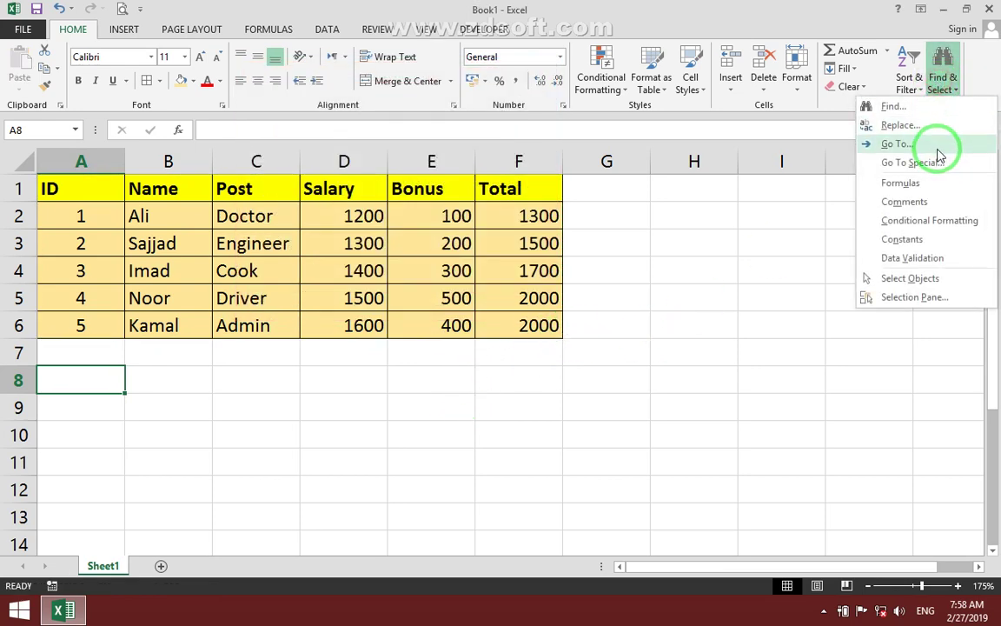
{"action": "left_click", "coordinate": [937, 159]}
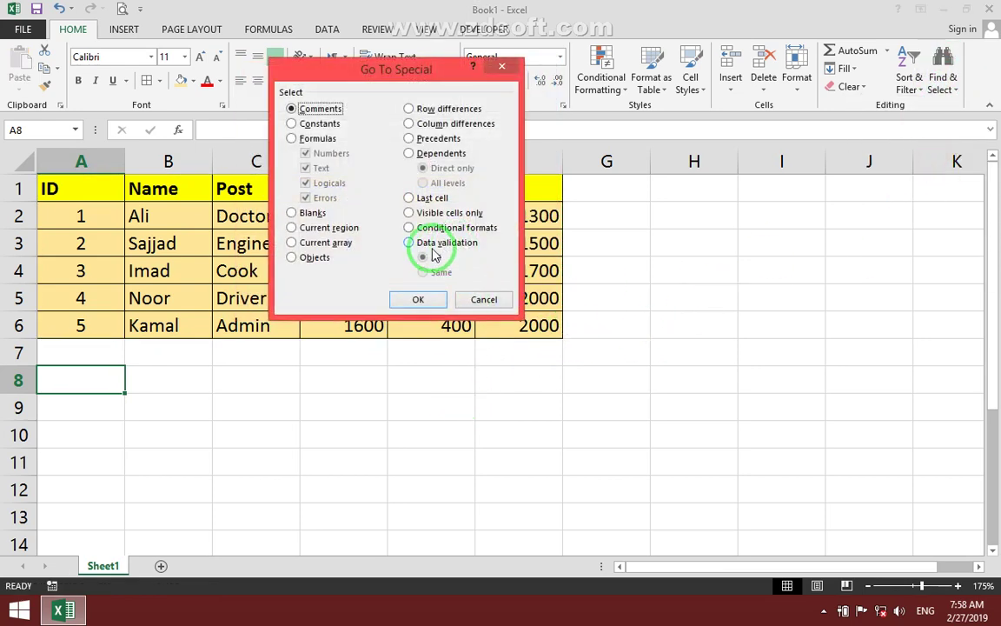
{"action": "left_click", "coordinate": [478, 299]}
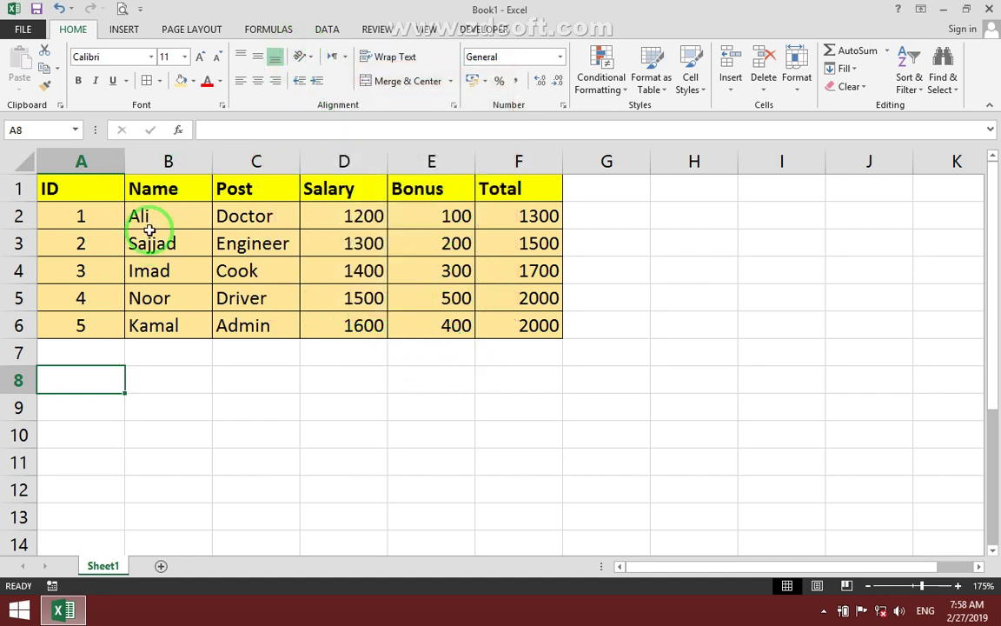
Give H2:H7 List data validation with source ali,khan
{"action": "left_click_drag", "start_coordinate": [159, 218], "coordinate": [169, 317]}
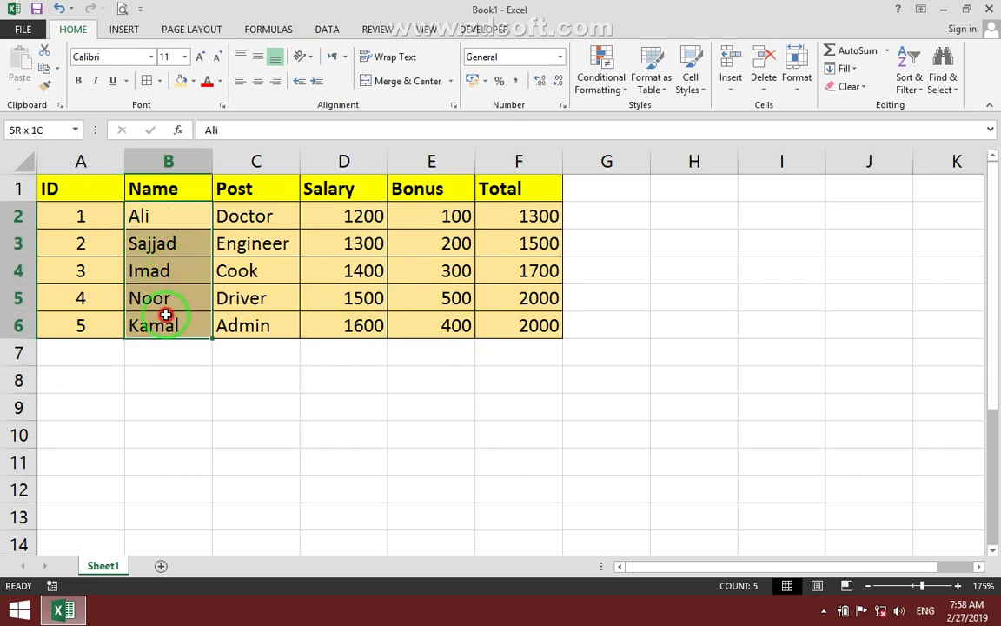
{"action": "left_click_drag", "start_coordinate": [711, 226], "coordinate": [710, 347]}
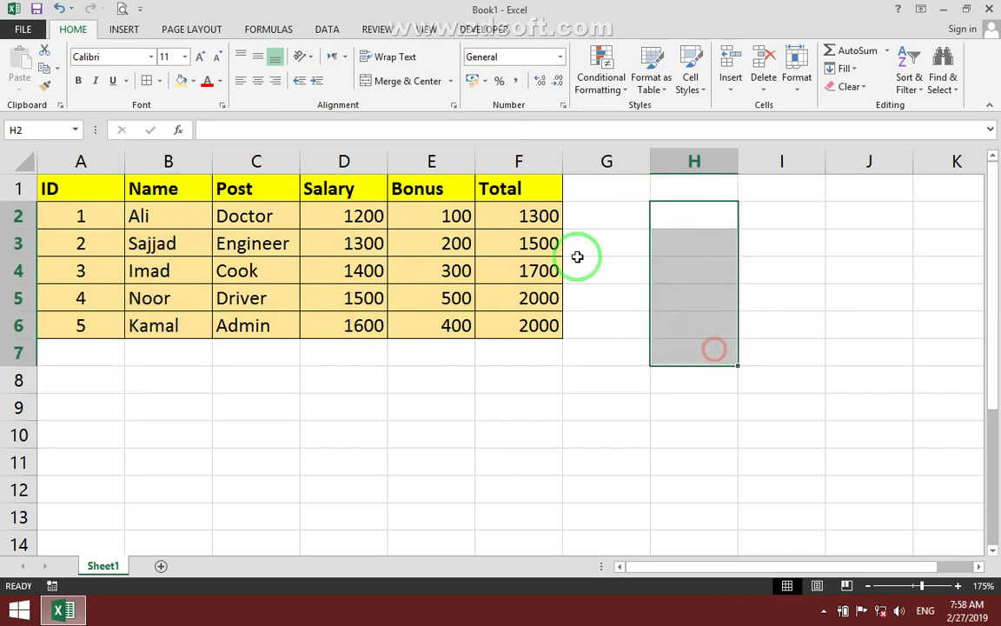
{"action": "left_click", "coordinate": [333, 33]}
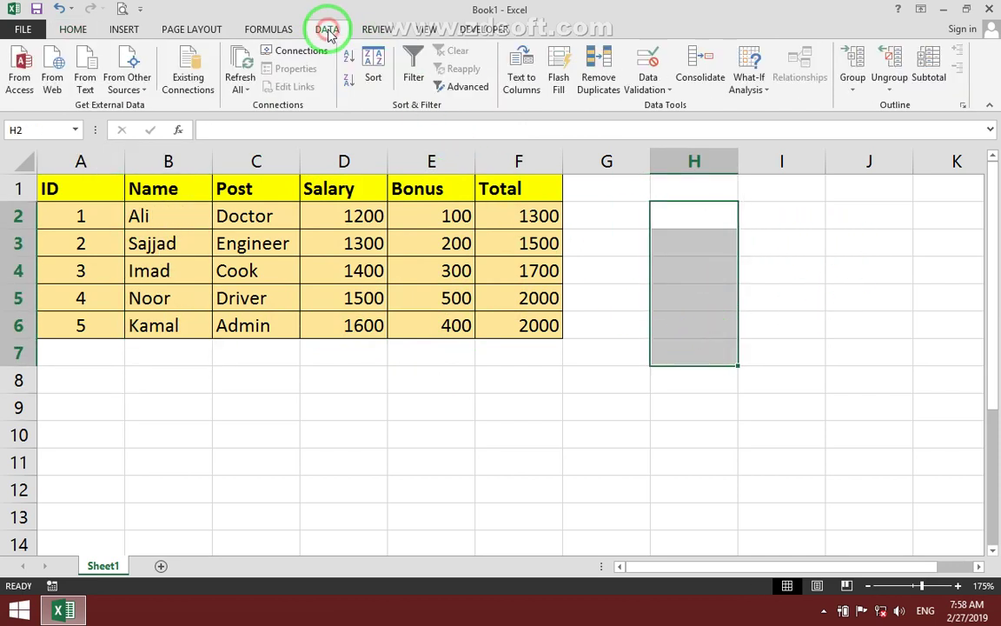
{"action": "left_click", "coordinate": [650, 60]}
{"action": "left_click", "coordinate": [346, 147]}
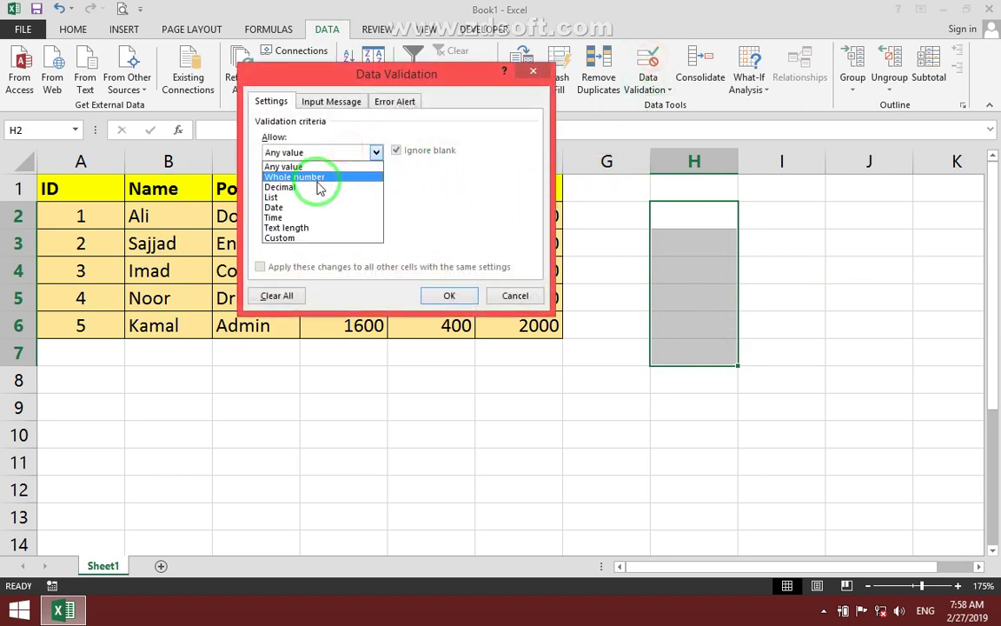
{"action": "left_click", "coordinate": [314, 198]}
{"action": "left_click", "coordinate": [313, 216]}
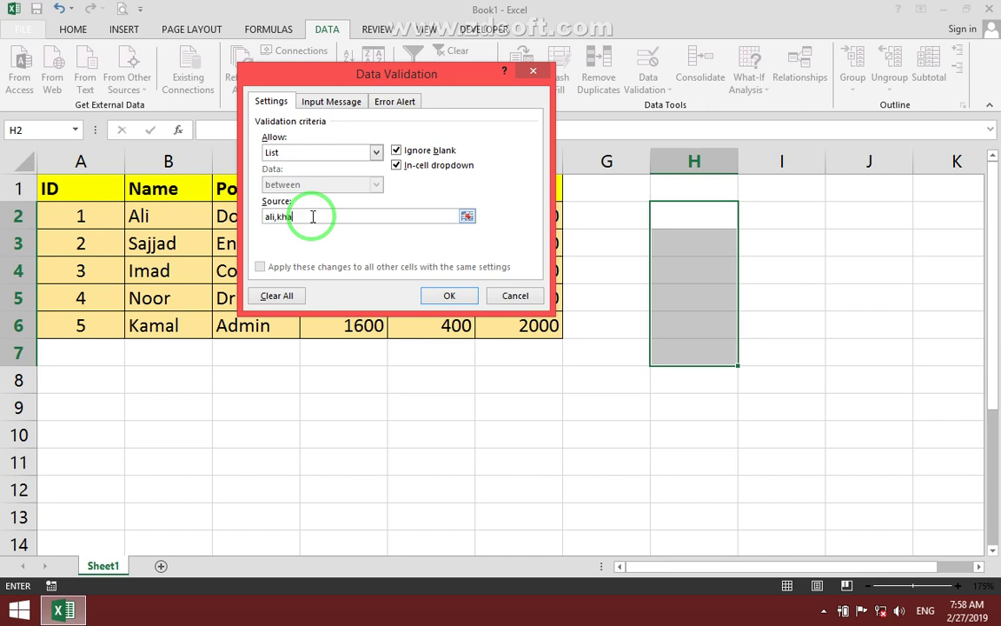
{"action": "key", "text": "Return"}
Check the dropdowns on the column H cells and reselect H2:H7
{"action": "left_click", "coordinate": [550, 391]}
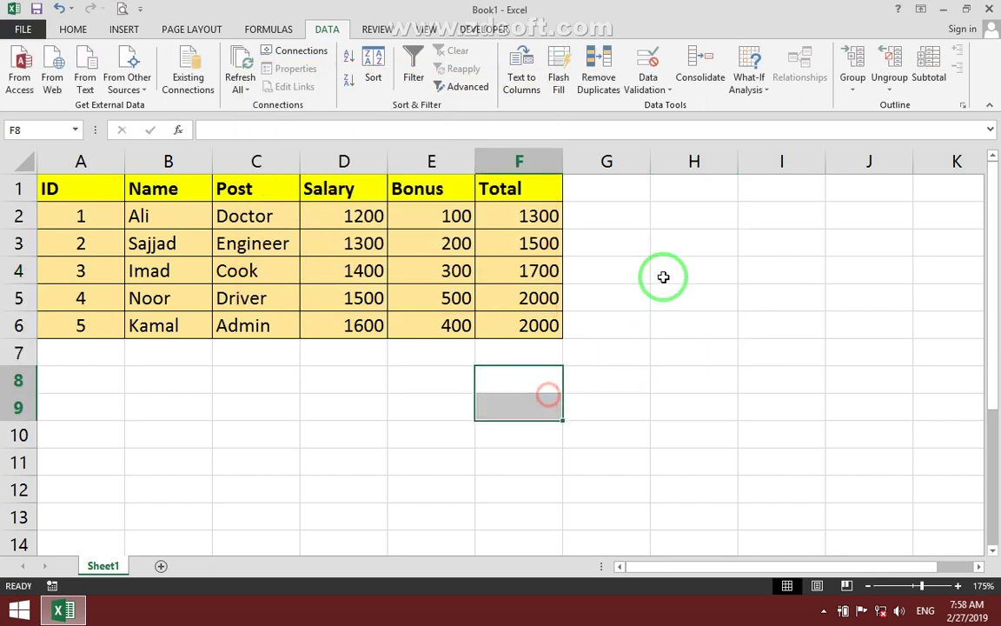
{"action": "left_click", "coordinate": [675, 245]}
{"action": "left_click", "coordinate": [700, 271]}
{"action": "left_click", "coordinate": [695, 323]}
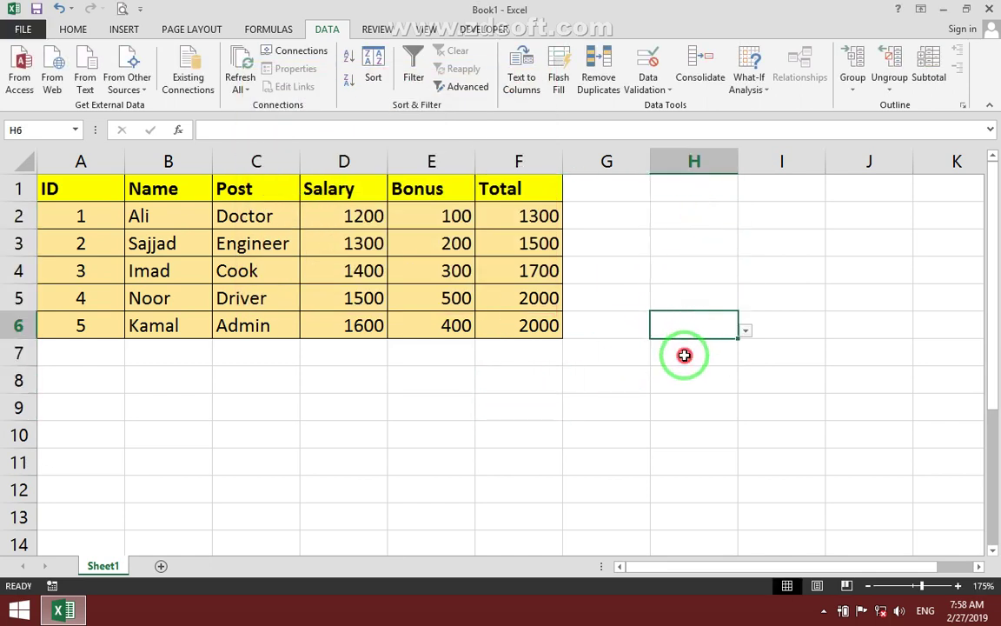
{"action": "left_click", "coordinate": [691, 291]}
{"action": "left_click_drag", "start_coordinate": [712, 195], "coordinate": [713, 361]}
{"action": "left_click_drag", "start_coordinate": [704, 215], "coordinate": [704, 355]}
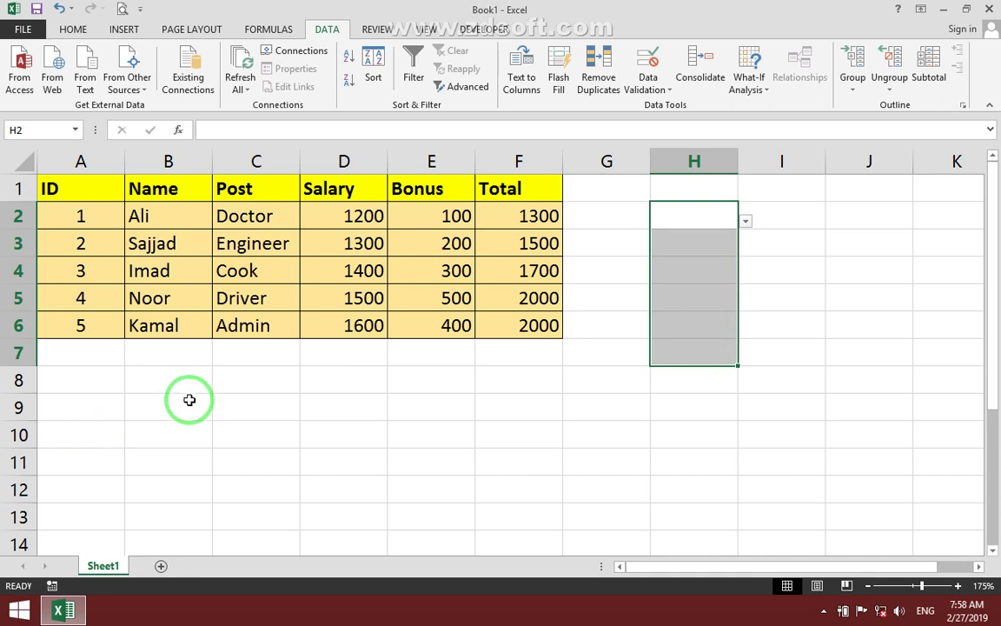
Paste Special only the validation rule from H2:H7 into B8:B13
{"action": "left_click", "coordinate": [73, 29]}
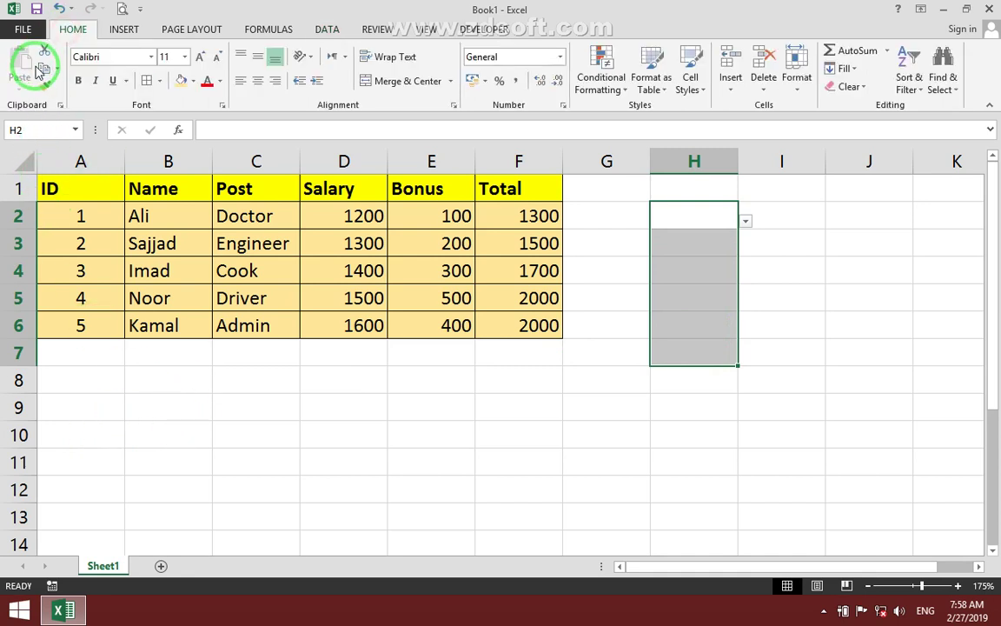
{"action": "left_click", "coordinate": [45, 68]}
{"action": "left_click", "coordinate": [139, 380]}
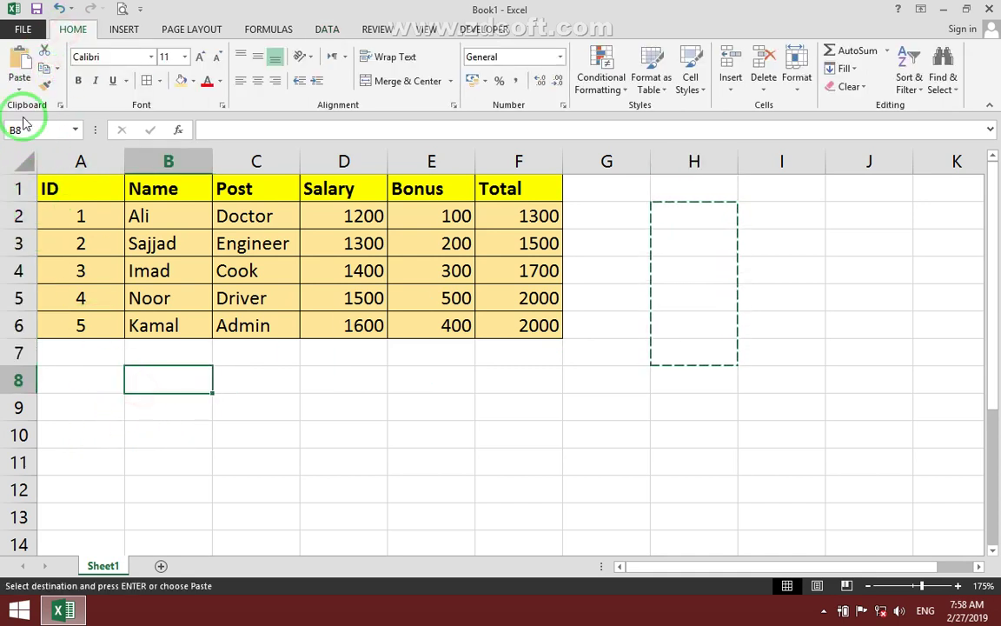
{"action": "left_click", "coordinate": [19, 87]}
{"action": "left_click", "coordinate": [75, 252]}
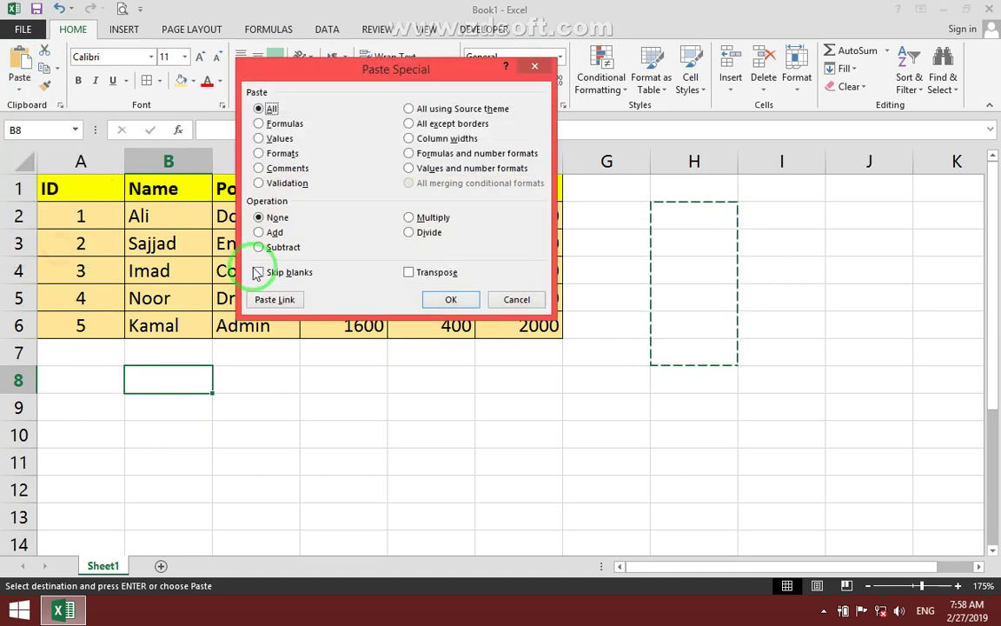
{"action": "left_click", "coordinate": [258, 183]}
{"action": "left_click", "coordinate": [450, 299]}
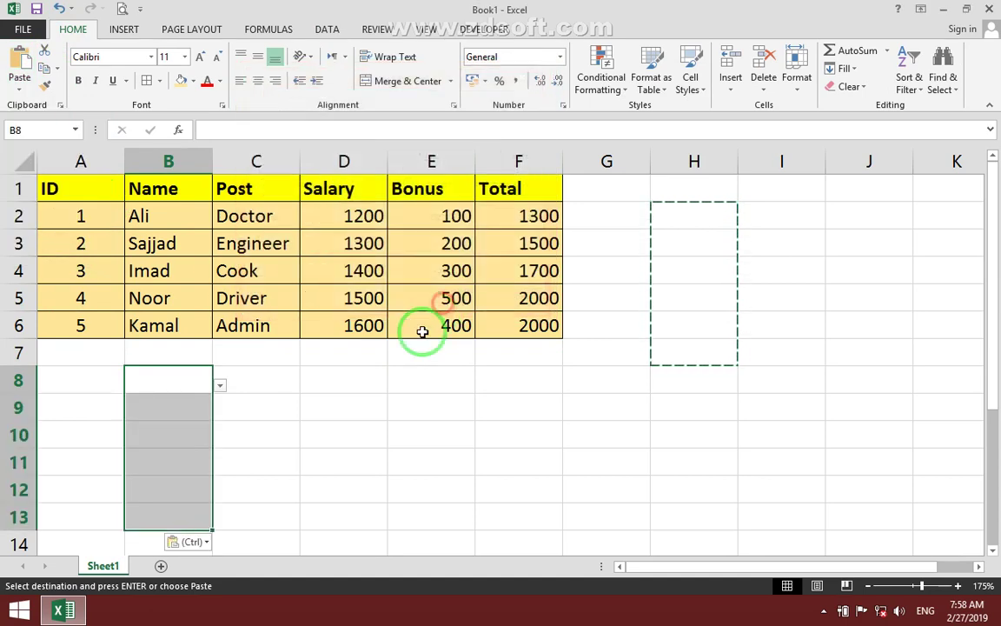
Confirm B8's dropdown offers ali and khan, then Clear All on H2:H7
{"action": "left_click", "coordinate": [372, 402]}
{"action": "left_click", "coordinate": [197, 382]}
{"action": "left_click", "coordinate": [219, 387]}
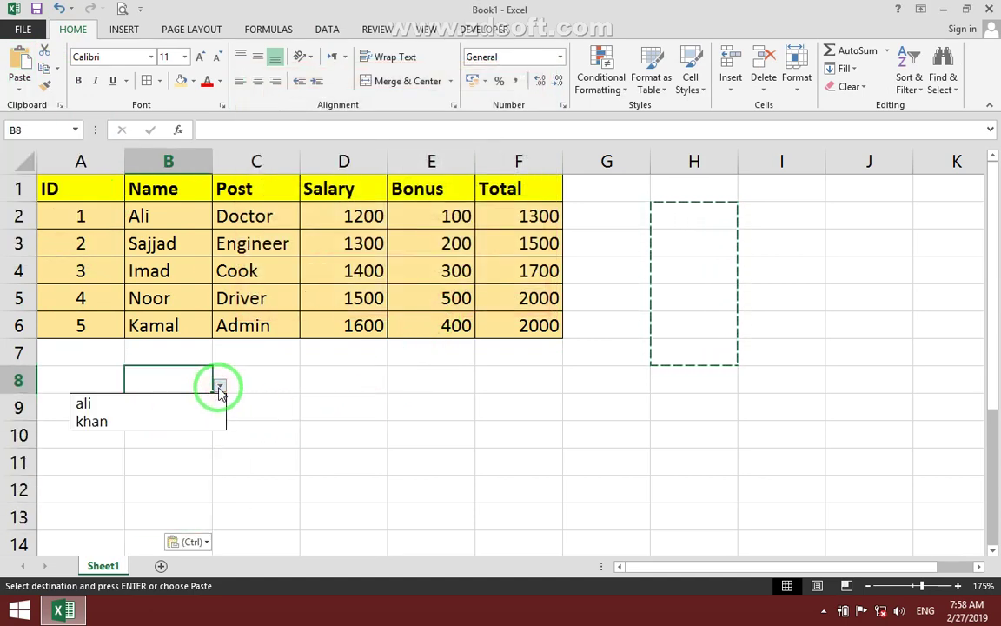
{"action": "left_click", "coordinate": [219, 387]}
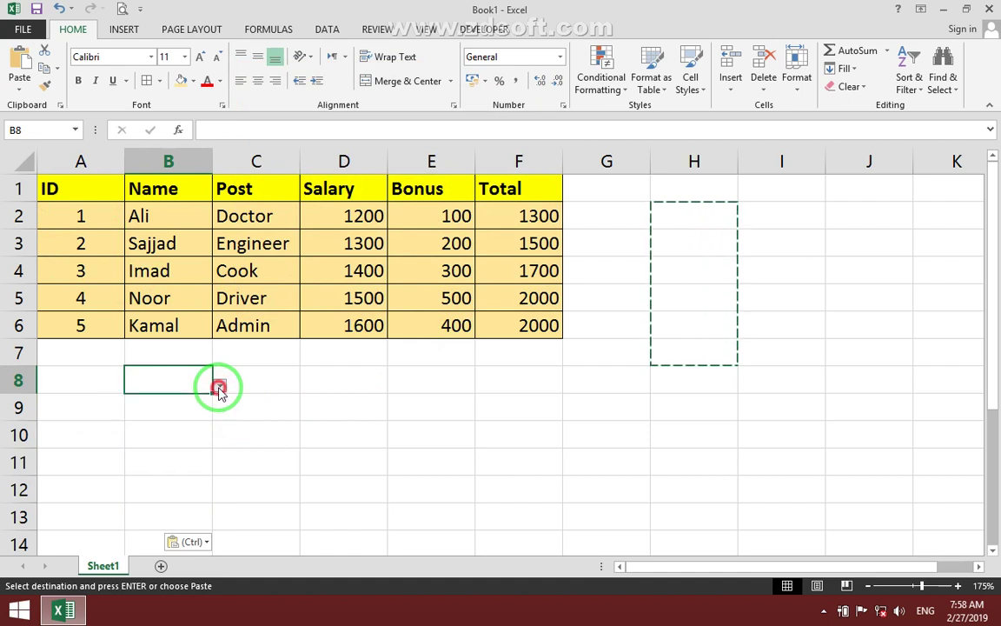
{"action": "left_click", "coordinate": [274, 415]}
{"action": "left_click_drag", "start_coordinate": [697, 217], "coordinate": [700, 346]}
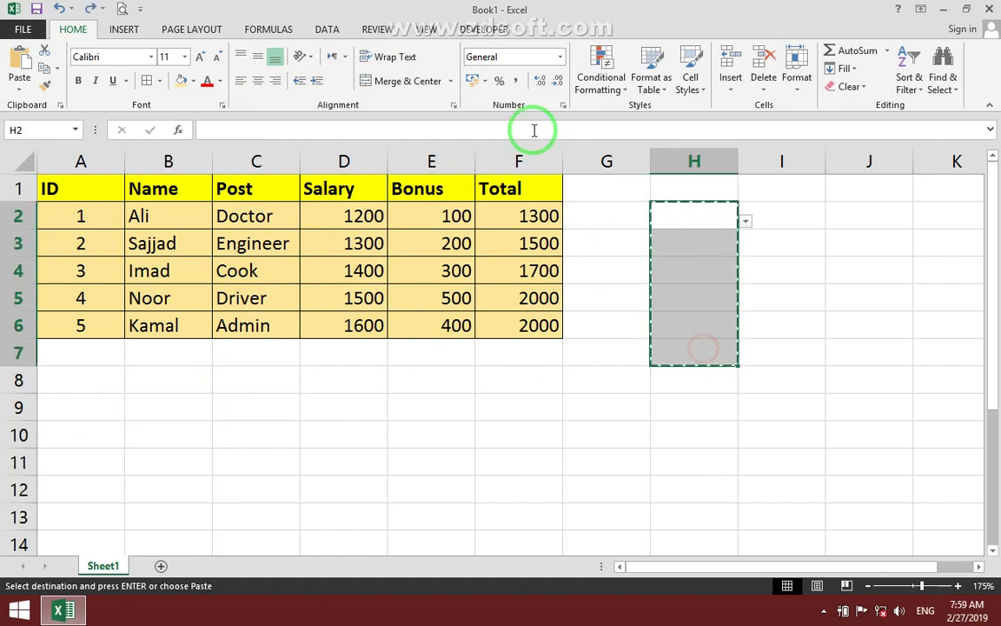
{"action": "left_click", "coordinate": [847, 86]}
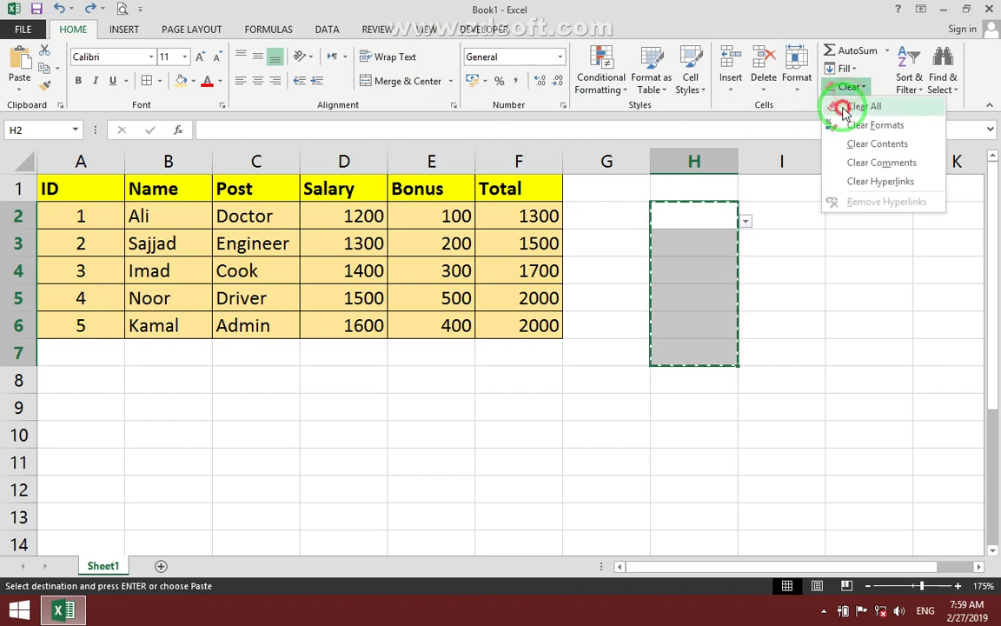
{"action": "left_click", "coordinate": [841, 107]}
{"action": "left_click_drag", "start_coordinate": [49, 188], "coordinate": [504, 325]}
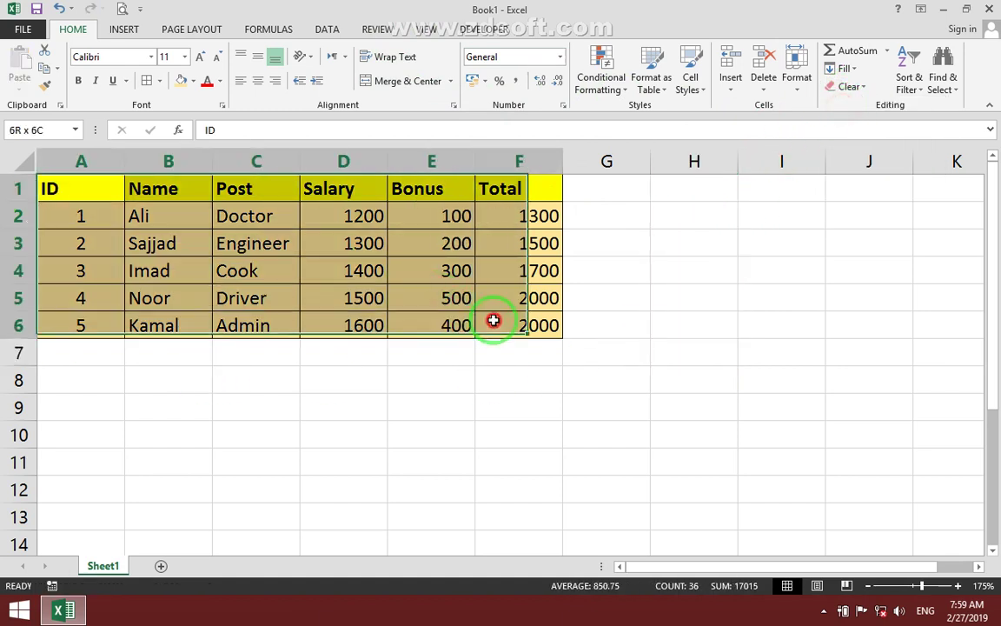
{"action": "left_click", "coordinate": [41, 90]}
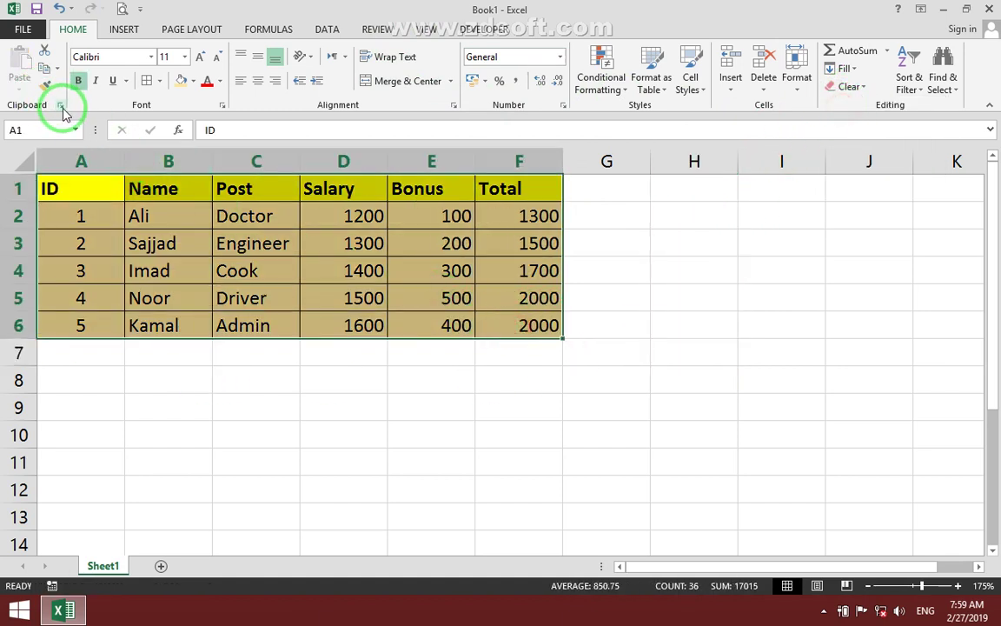
{"action": "key", "text": "ctrl+c"}
{"action": "left_click", "coordinate": [87, 380]}
{"action": "left_click", "coordinate": [21, 87]}
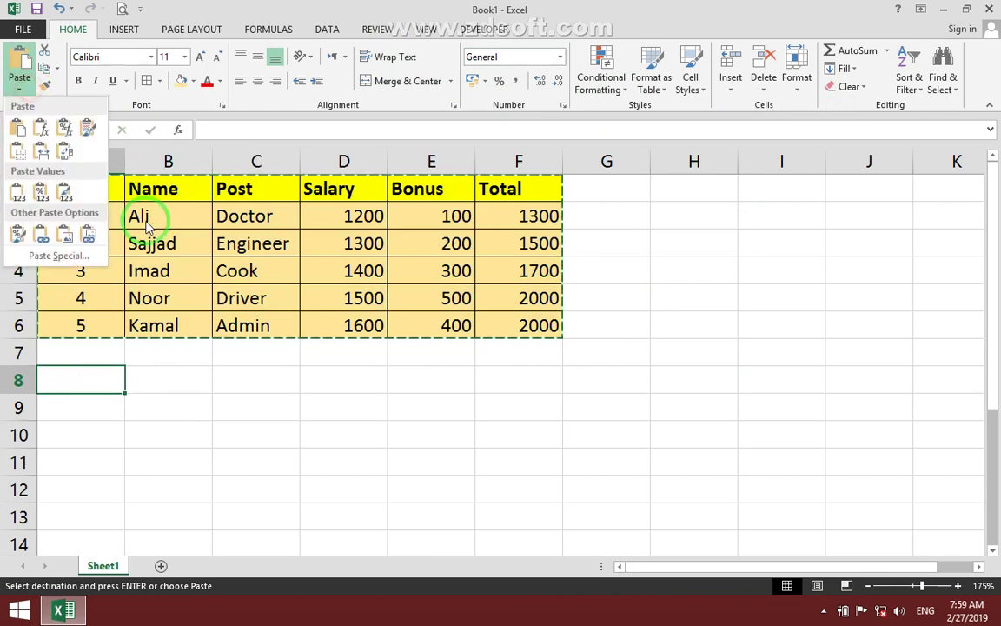
{"action": "left_click", "coordinate": [85, 255]}
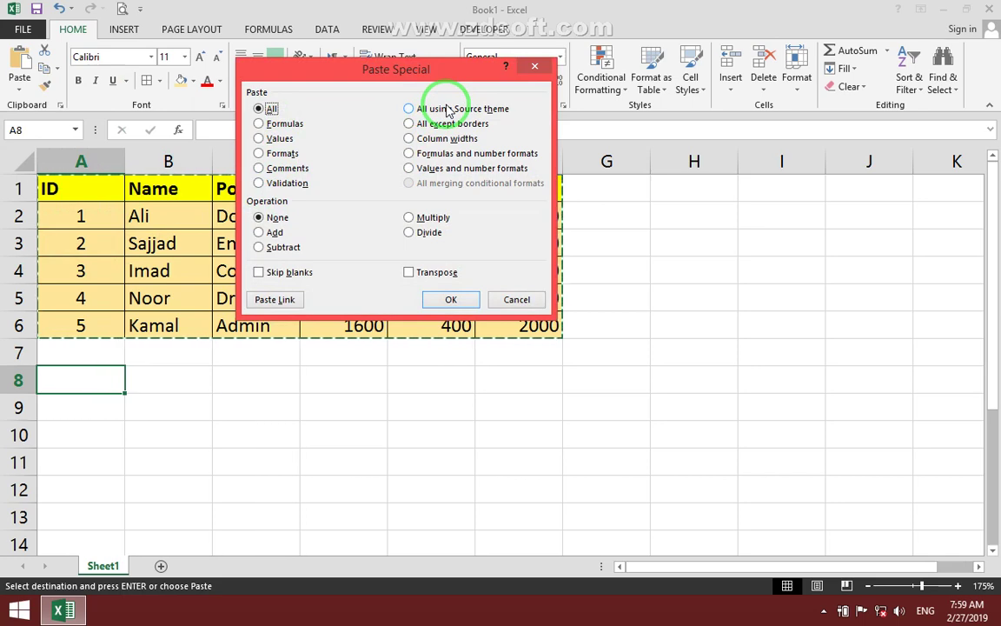
{"action": "left_click", "coordinate": [448, 109]}
{"action": "left_click", "coordinate": [449, 299]}
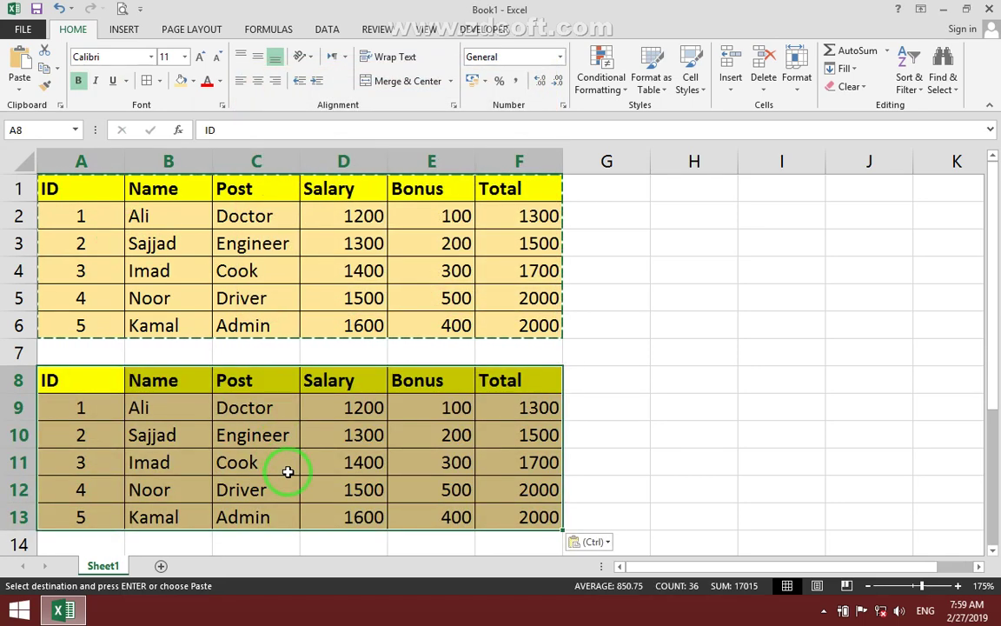
{"action": "left_click", "coordinate": [216, 35]}
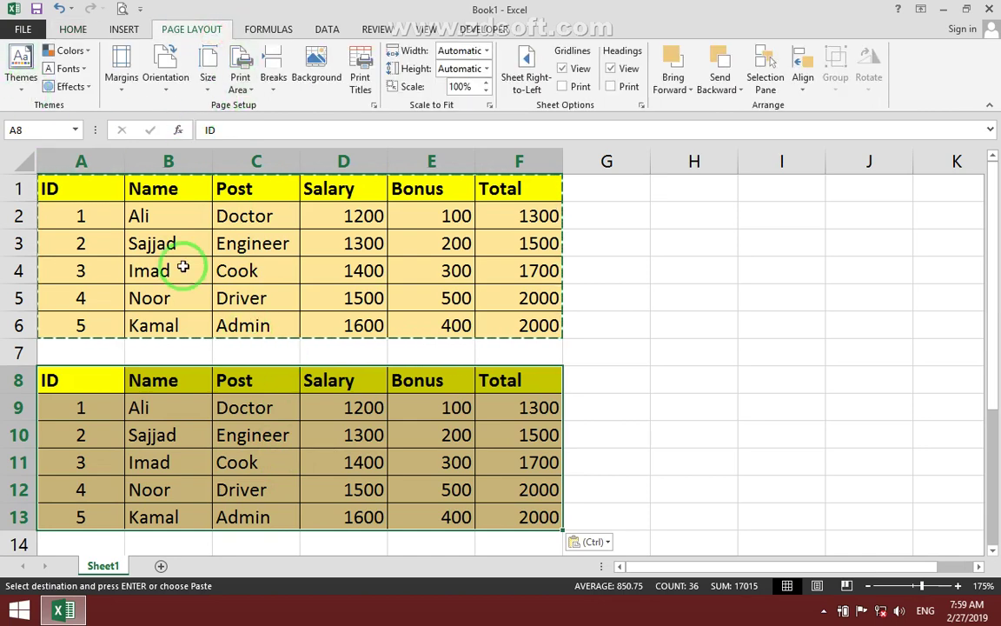
{"action": "left_click", "coordinate": [72, 30]}
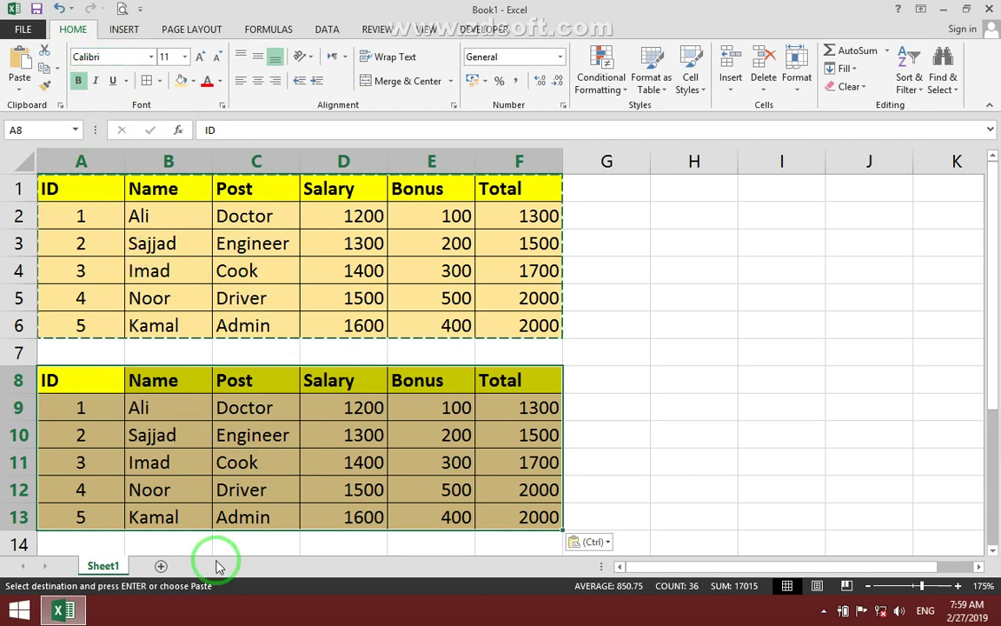
{"action": "key", "text": "ctrl+z"}
Paste the employee table into rows 8–13 with Paste Special
{"action": "left_click", "coordinate": [73, 384]}
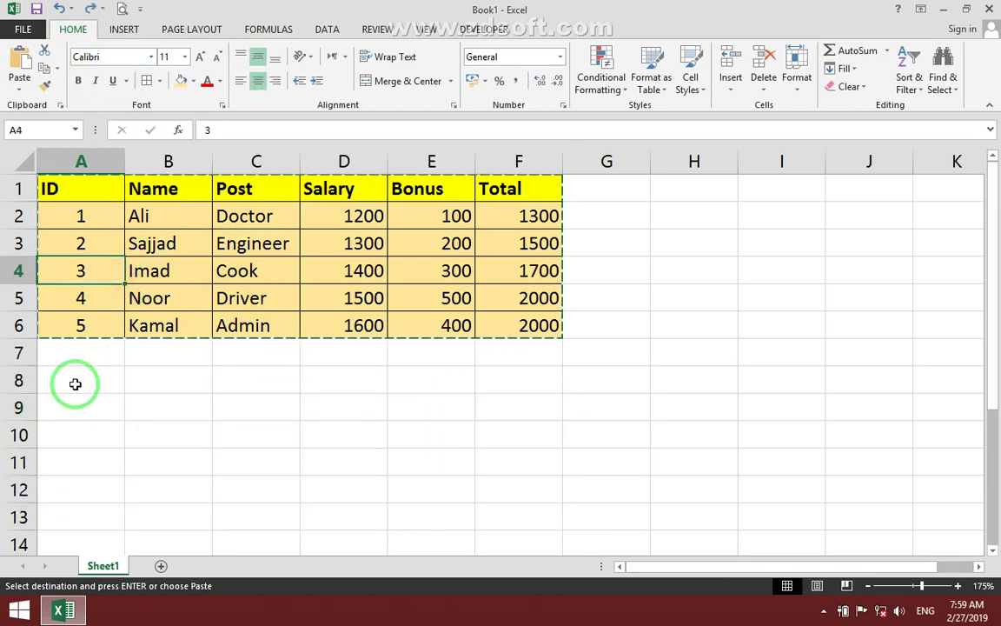
{"action": "left_click", "coordinate": [19, 90]}
{"action": "left_click", "coordinate": [78, 252]}
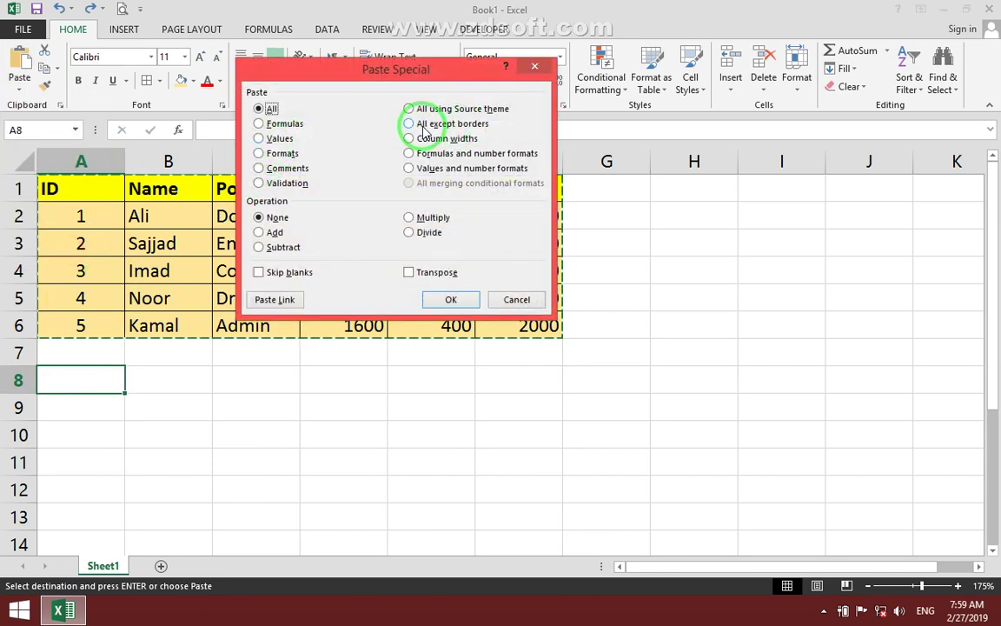
{"action": "left_click", "coordinate": [449, 299]}
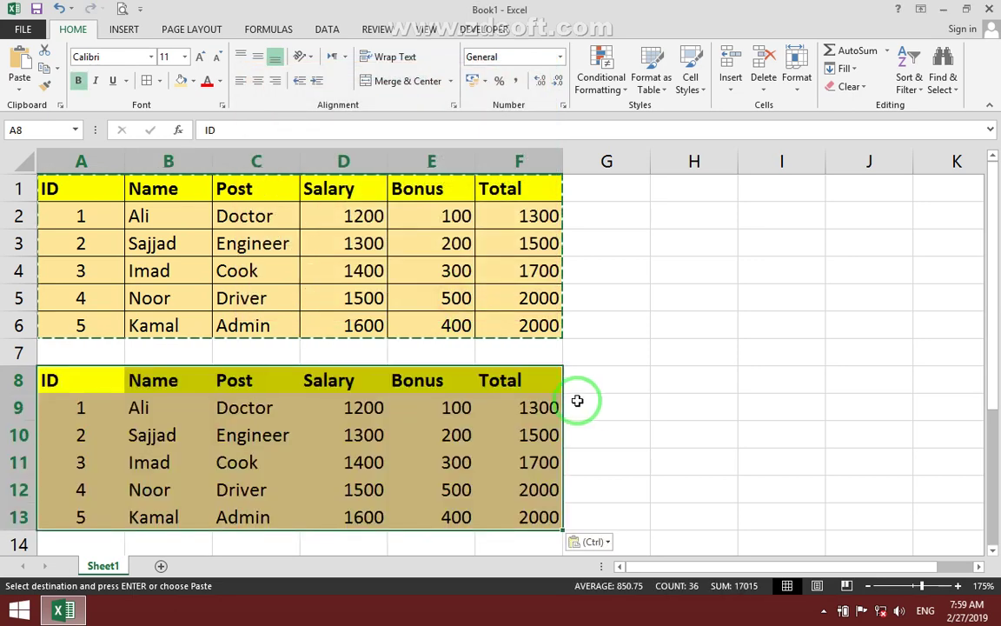
{"action": "left_click", "coordinate": [645, 400]}
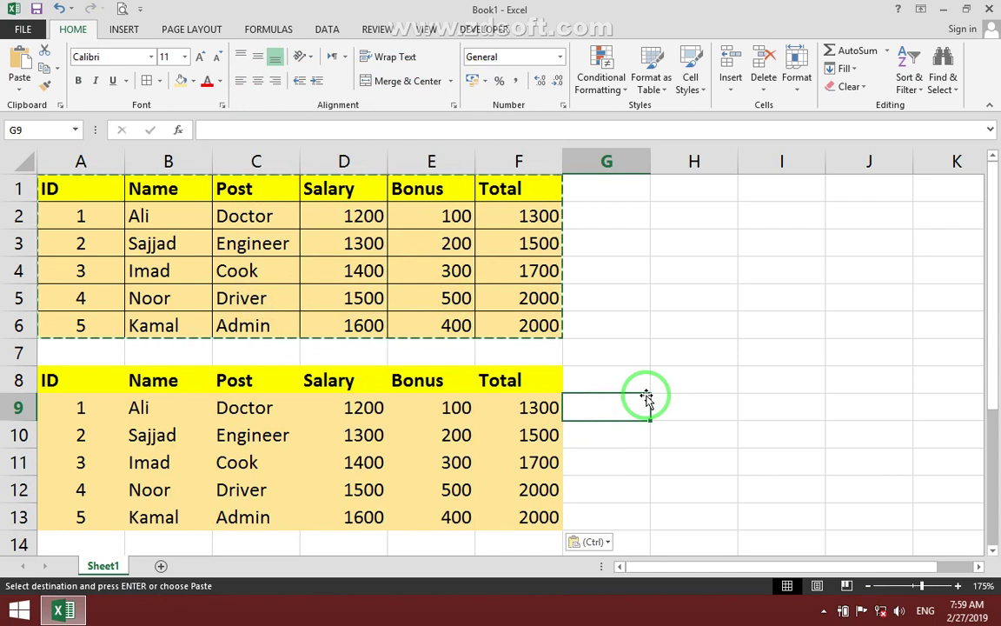
Undo the pasted table, cancel a second Paste Special, and add a blank Sheet2
{"action": "key", "text": "ctrl+z"}
{"action": "left_click", "coordinate": [80, 382]}
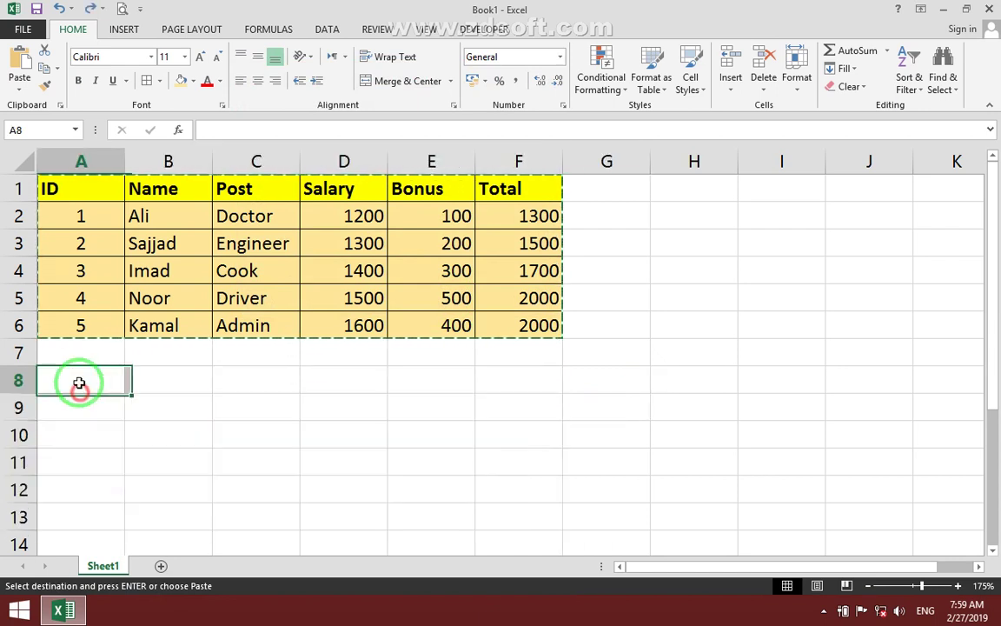
{"action": "left_click", "coordinate": [22, 87]}
{"action": "left_click", "coordinate": [87, 254]}
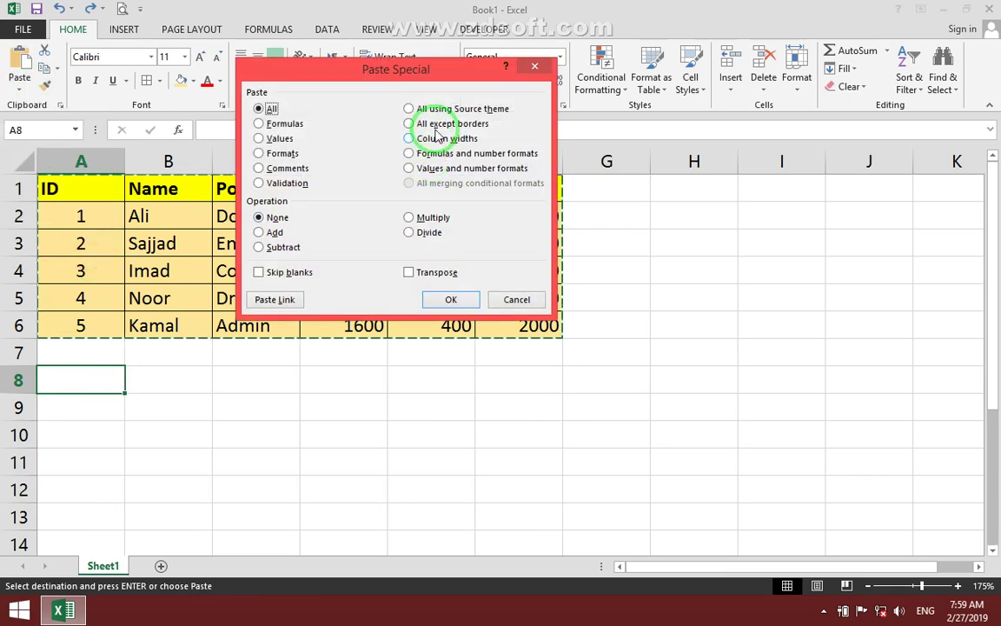
{"action": "left_click", "coordinate": [519, 301]}
{"action": "left_click", "coordinate": [495, 354]}
{"action": "left_click", "coordinate": [157, 568]}
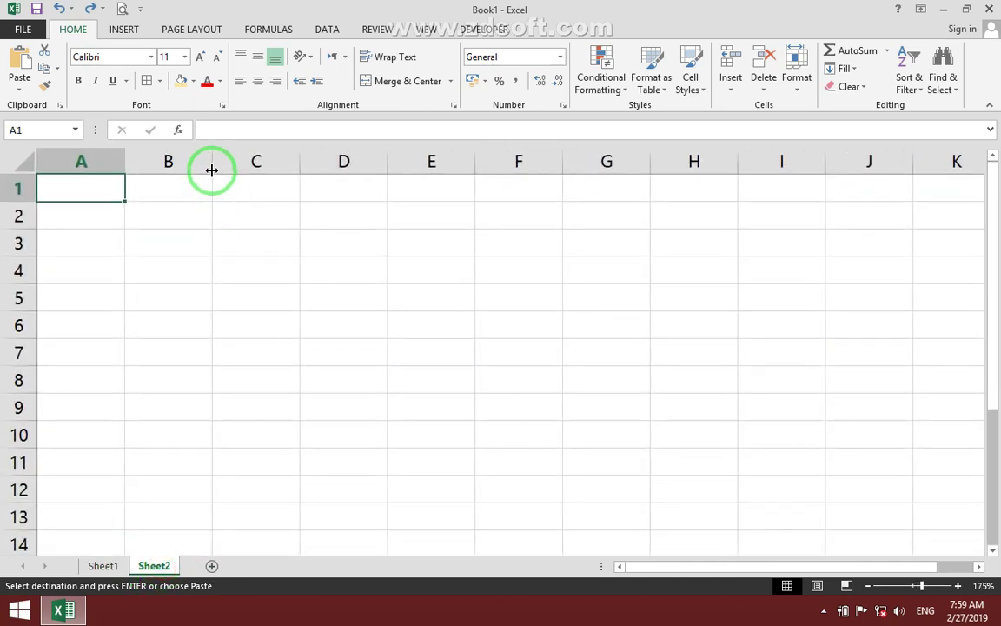
Widen column B on Sheet2 and select its cell B3
{"action": "left_click_drag", "start_coordinate": [208, 171], "coordinate": [328, 169]}
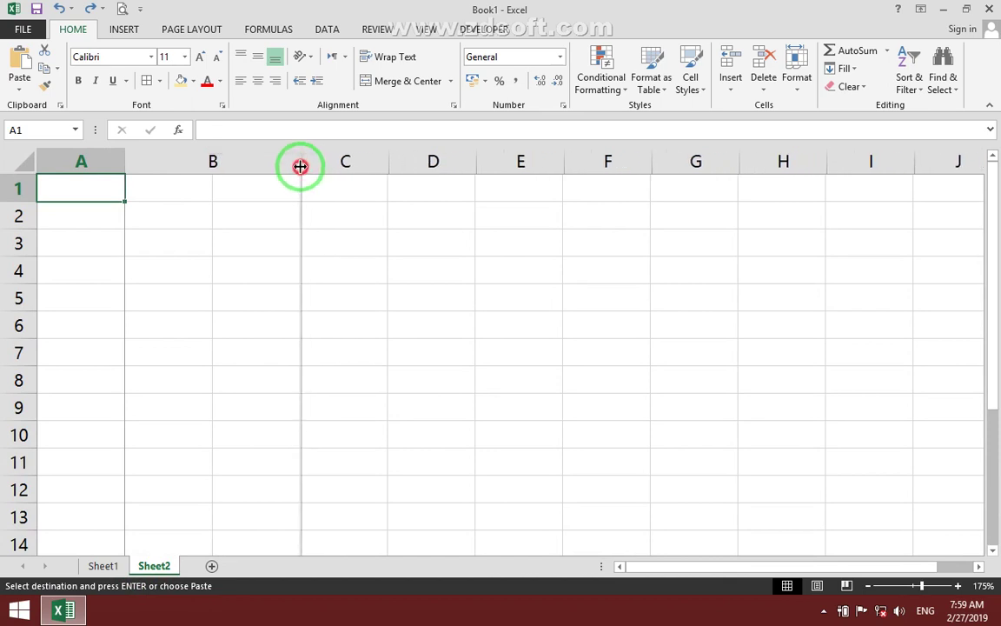
{"action": "left_click_drag", "start_coordinate": [328, 170], "coordinate": [302, 166]}
{"action": "left_click", "coordinate": [336, 259]}
{"action": "left_click", "coordinate": [176, 259]}
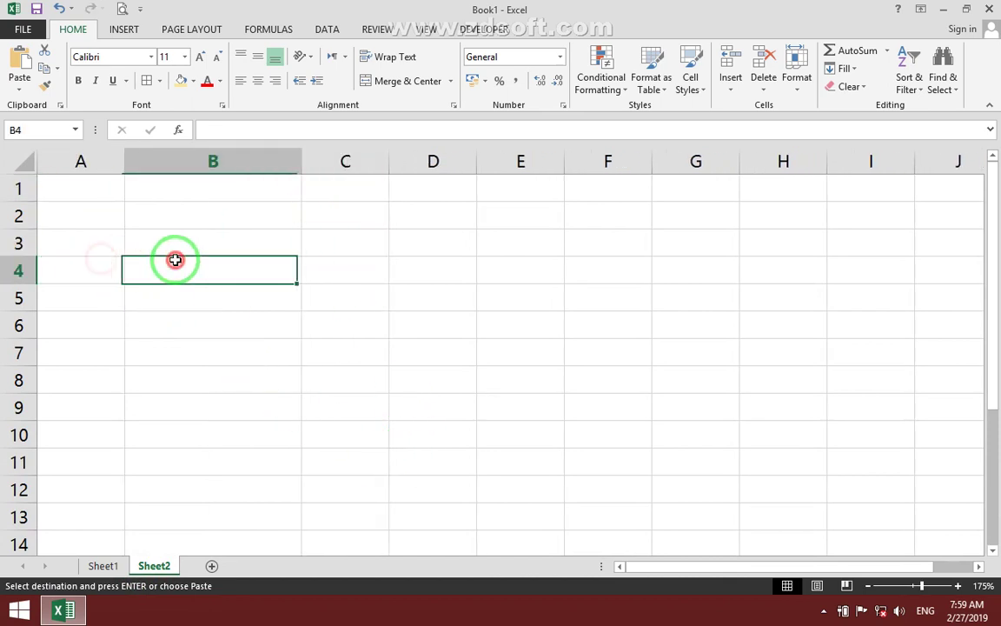
{"action": "left_click", "coordinate": [185, 236]}
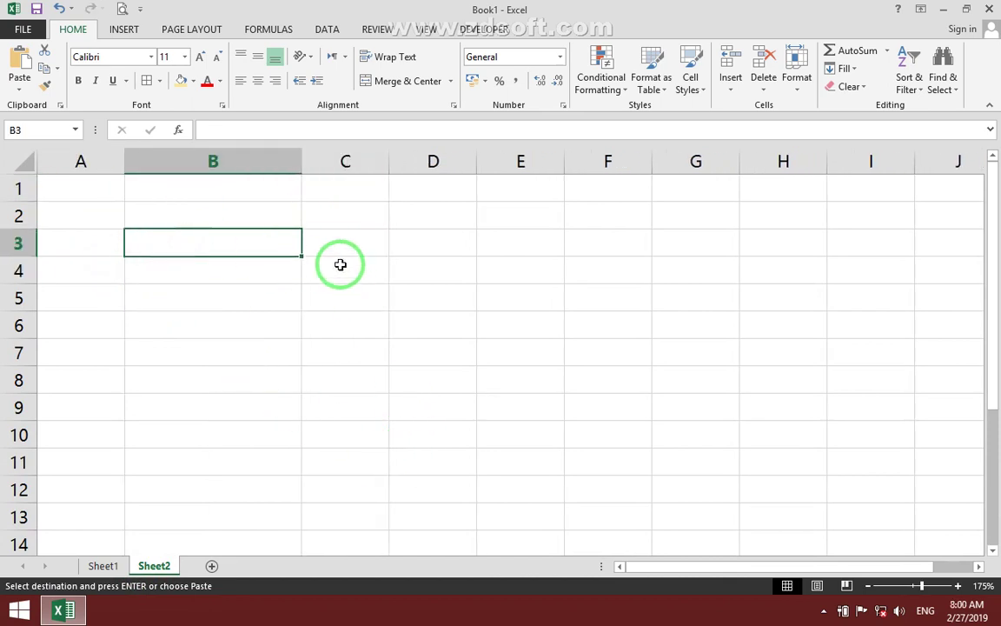
{"action": "left_click_drag", "start_coordinate": [347, 248], "coordinate": [603, 242]}
{"action": "left_click", "coordinate": [227, 252]}
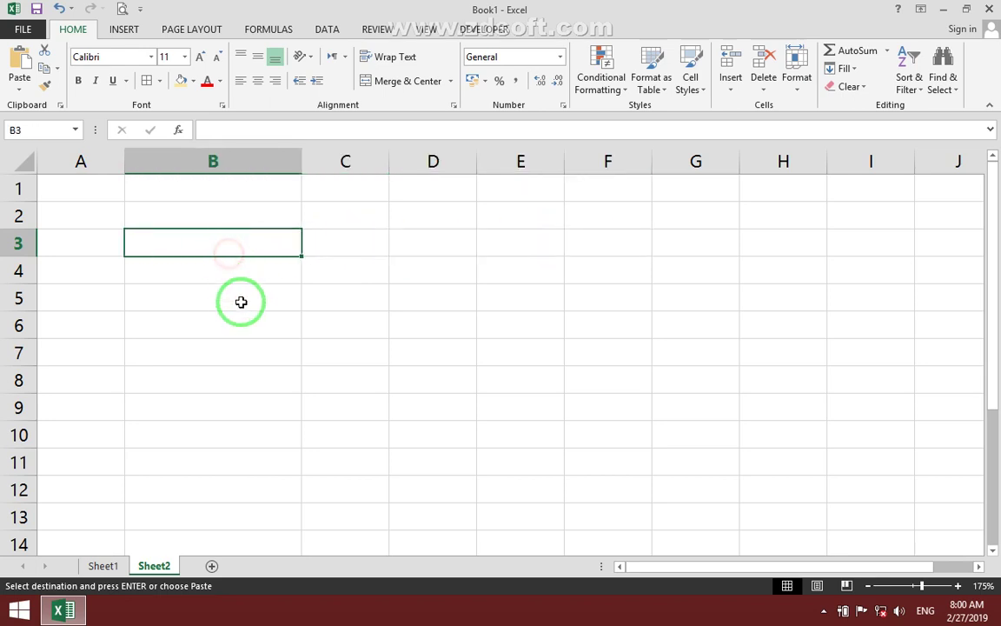
Paste B3's column width onto C3:F3 using Paste Special Column widths, then undo both width changes
{"action": "left_click", "coordinate": [43, 67]}
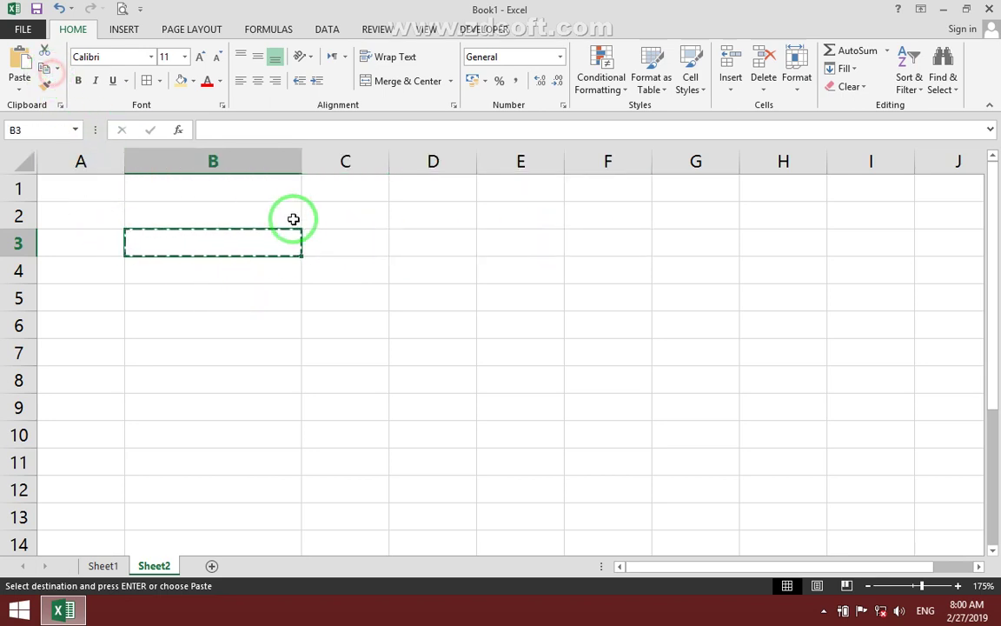
{"action": "left_click_drag", "start_coordinate": [339, 239], "coordinate": [586, 247]}
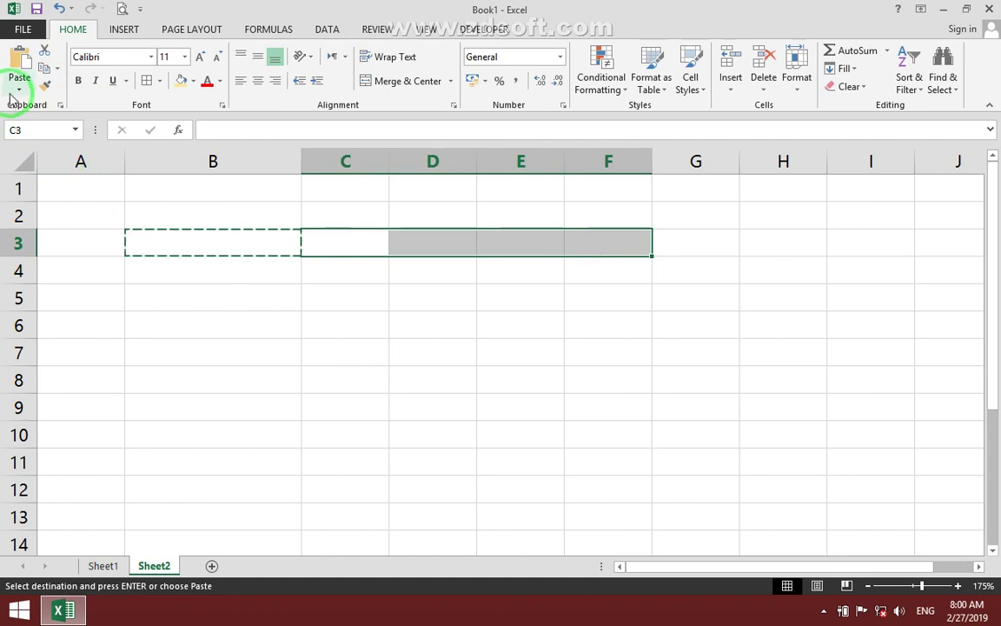
{"action": "left_click", "coordinate": [20, 87]}
{"action": "left_click", "coordinate": [70, 259]}
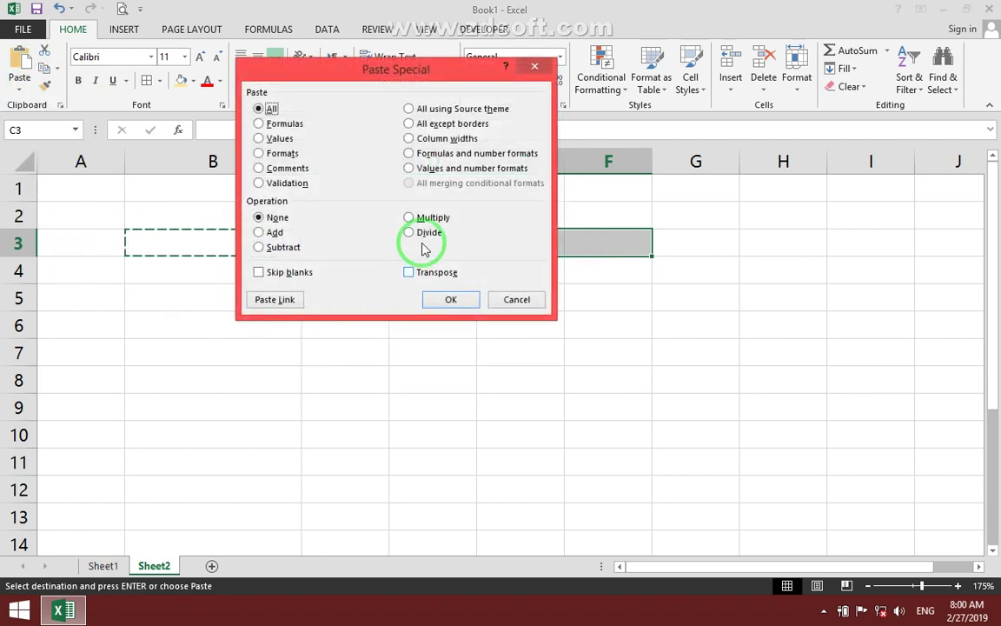
{"action": "left_click", "coordinate": [431, 139]}
{"action": "left_click", "coordinate": [451, 299]}
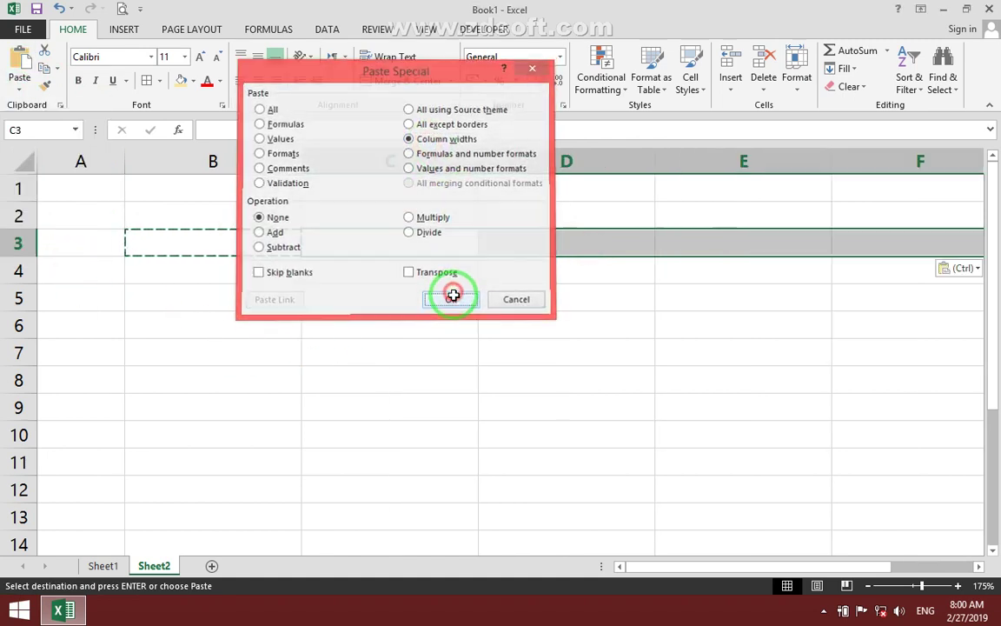
{"action": "left_click", "coordinate": [547, 250]}
{"action": "left_click", "coordinate": [720, 231]}
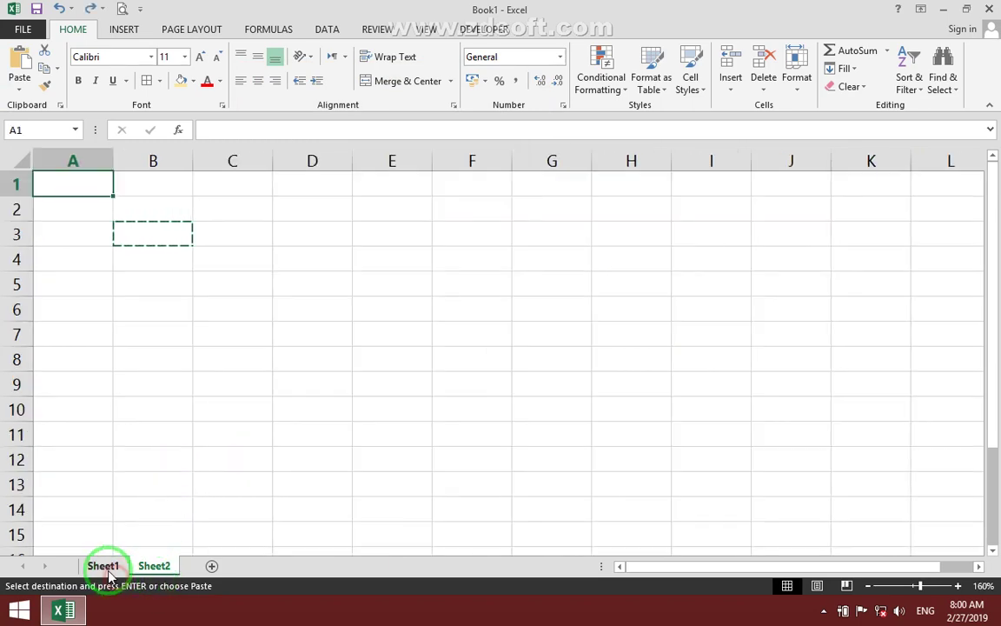
On Sheet1, select the table A1:F6, then close Paste Special without pasting and cancel the copy
{"action": "left_click", "coordinate": [103, 566]}
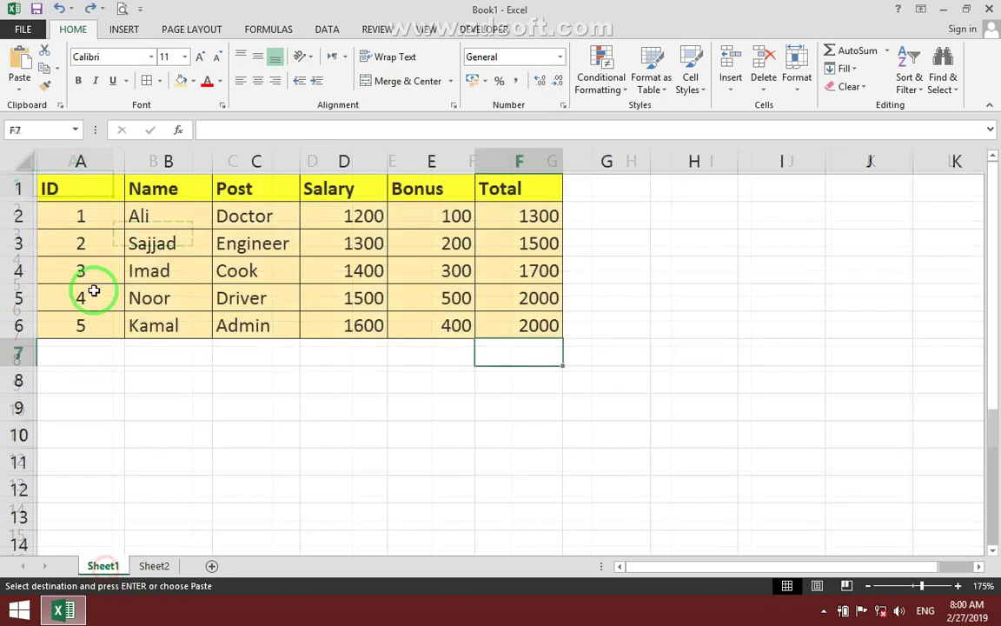
{"action": "left_click_drag", "start_coordinate": [113, 196], "coordinate": [516, 326]}
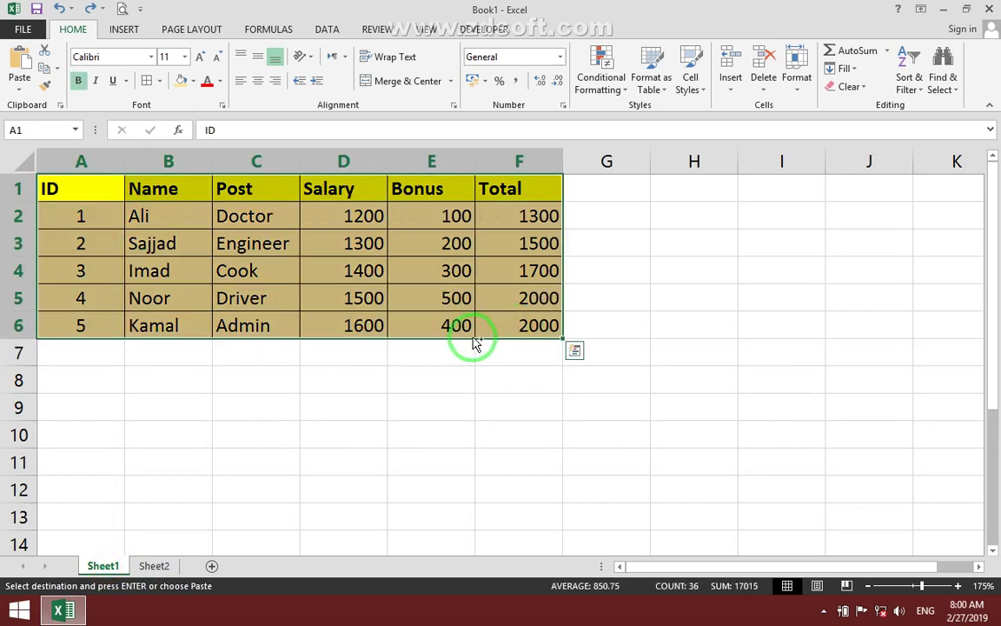
{"action": "left_click", "coordinate": [91, 384]}
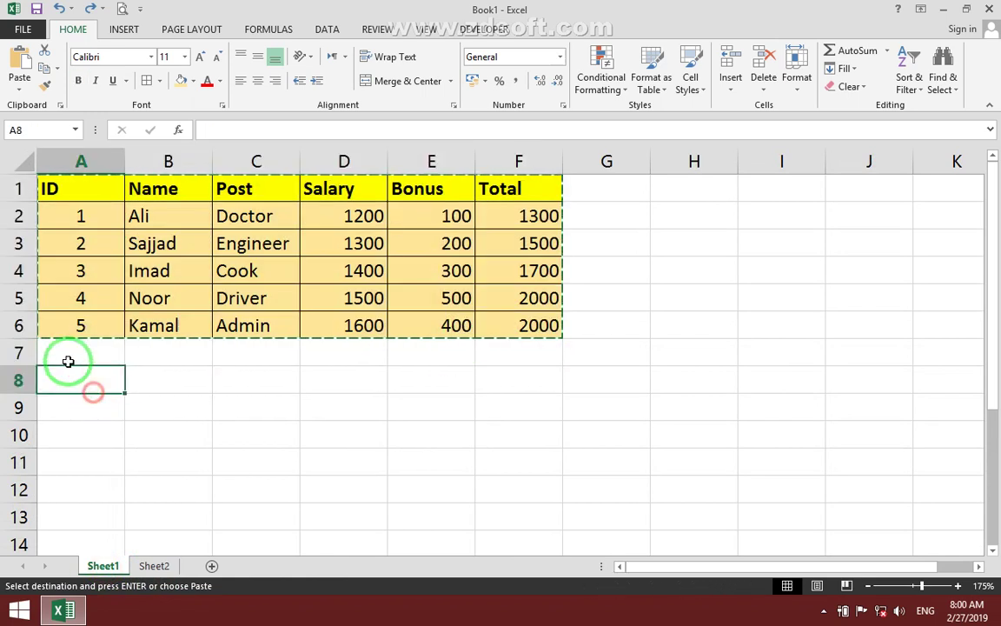
{"action": "left_click", "coordinate": [17, 94]}
{"action": "left_click", "coordinate": [47, 258]}
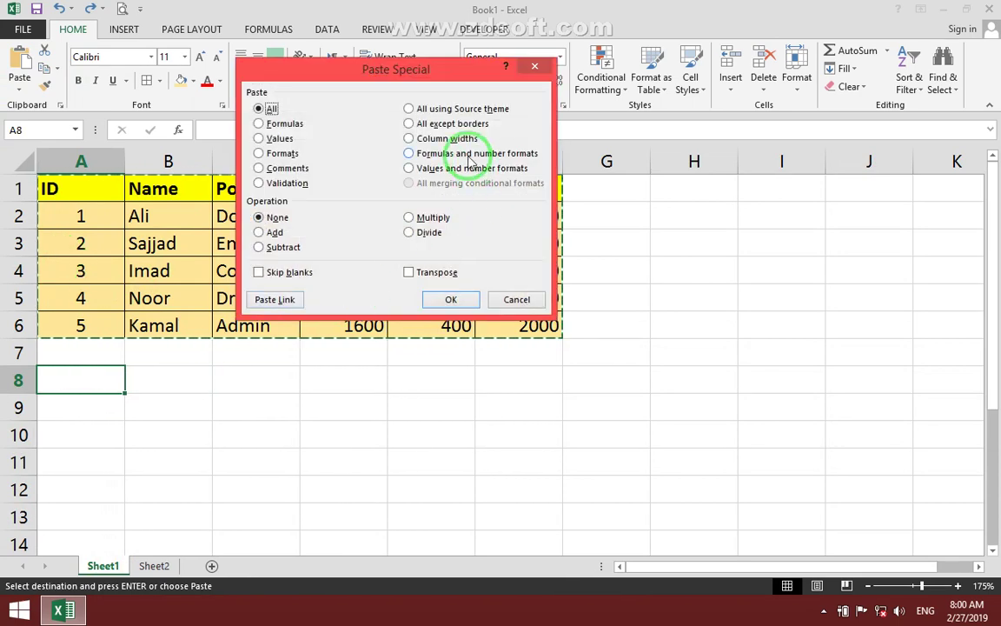
{"action": "left_click", "coordinate": [534, 69]}
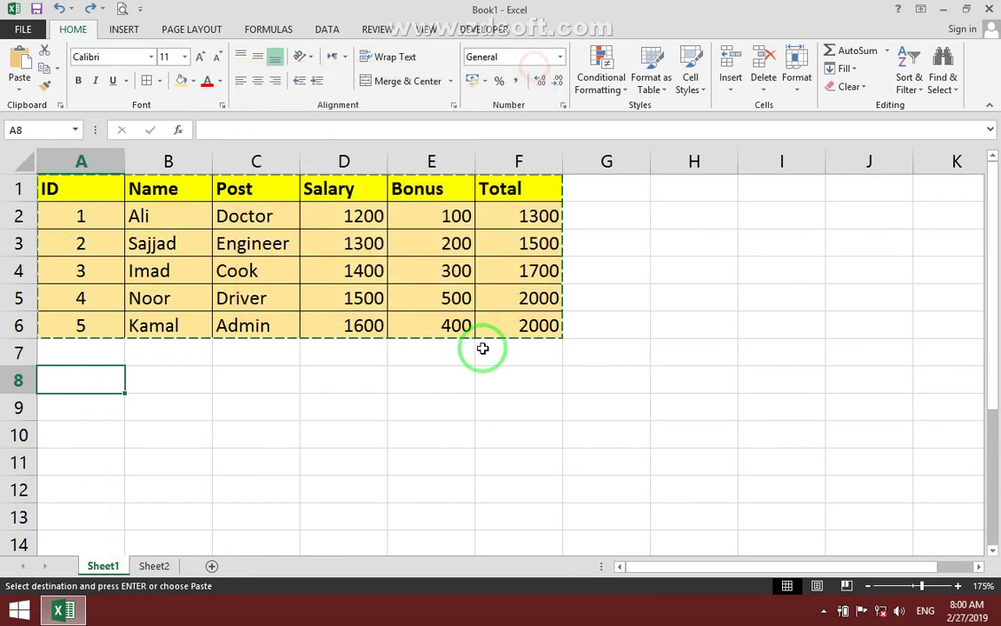
{"action": "key", "text": "Escape"}
Format totals F2:F6 as AFN accounting amounts and widen column F to fit them
{"action": "left_click", "coordinate": [498, 213]}
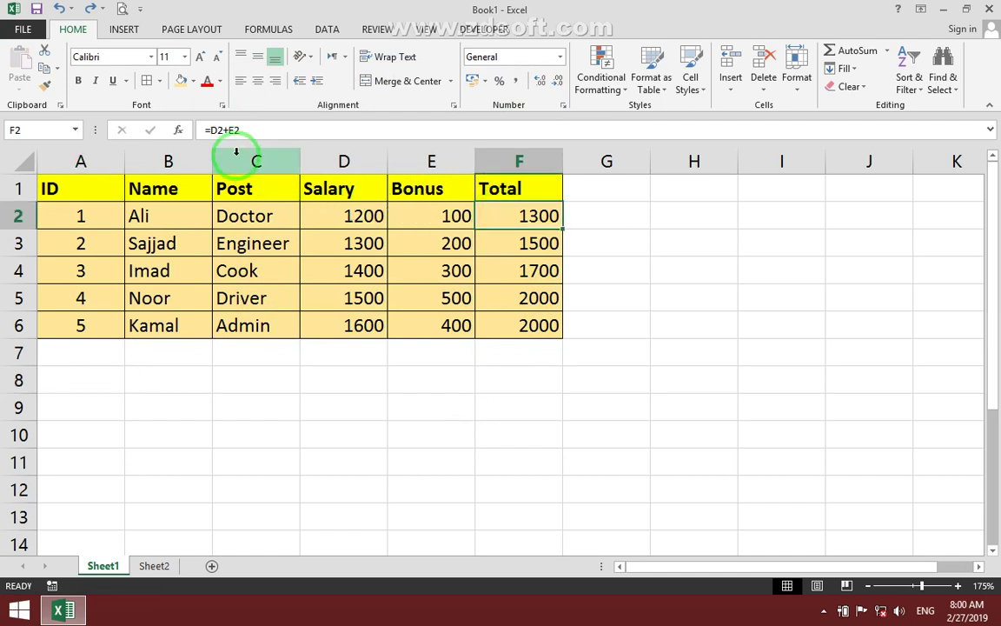
{"action": "left_click_drag", "start_coordinate": [529, 237], "coordinate": [532, 324]}
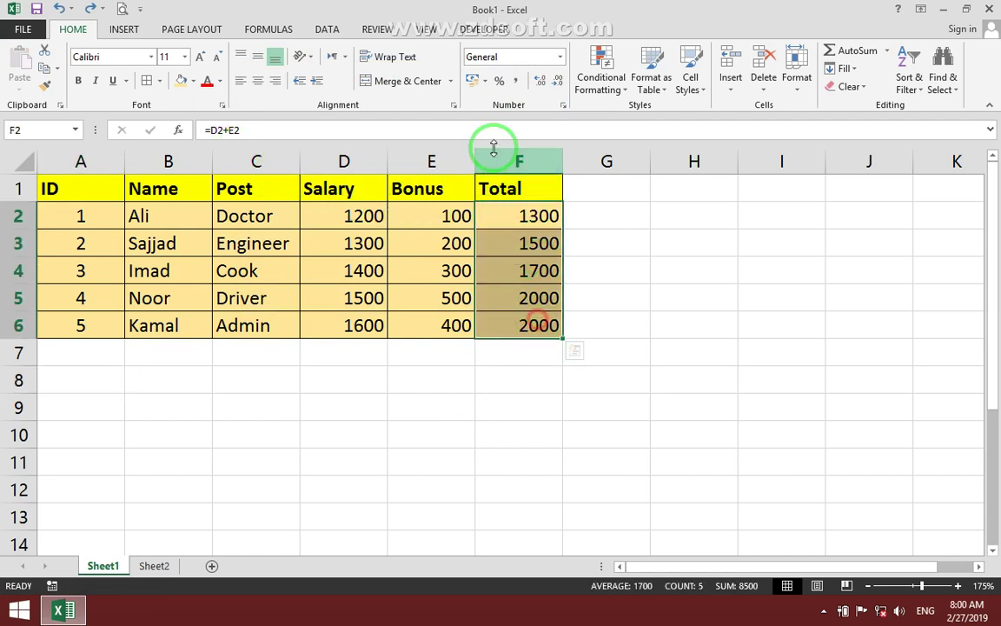
{"action": "left_click", "coordinate": [482, 79]}
{"action": "left_click", "coordinate": [519, 117]}
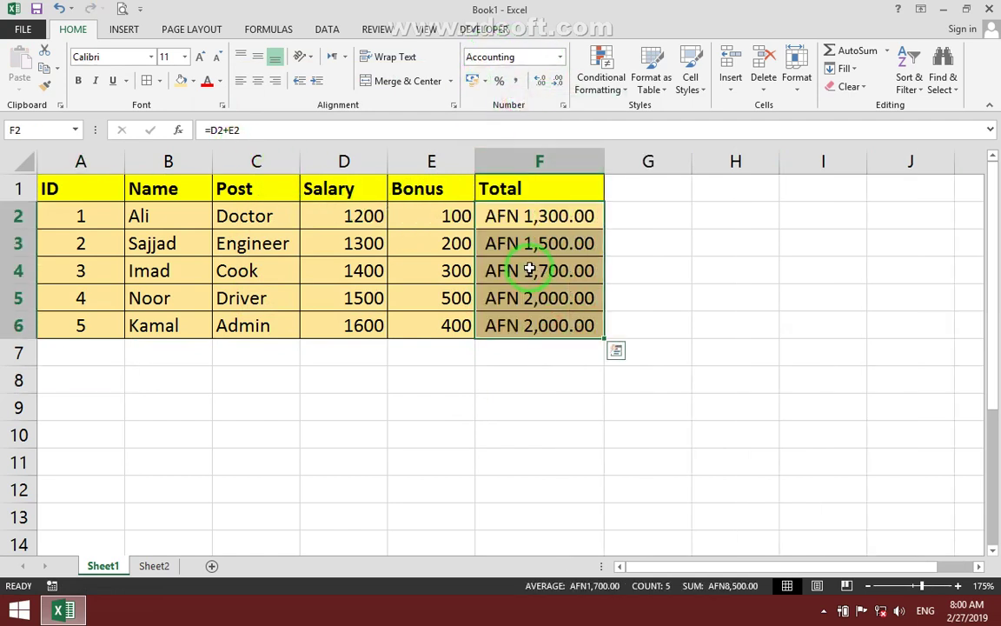
{"action": "left_click_drag", "start_coordinate": [603, 159], "coordinate": [628, 159]}
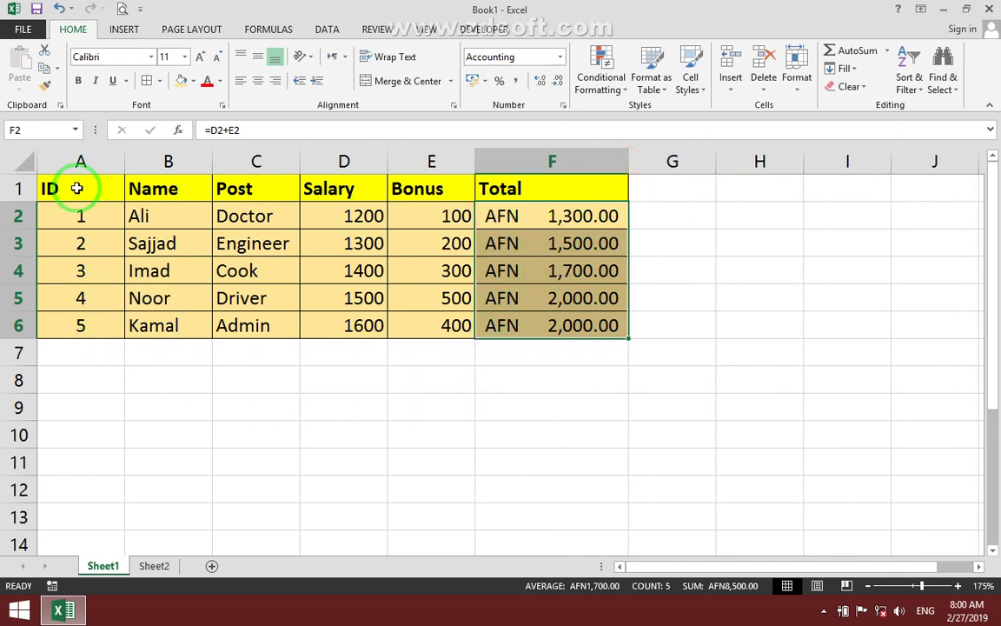
{"action": "left_click_drag", "start_coordinate": [76, 188], "coordinate": [572, 325]}
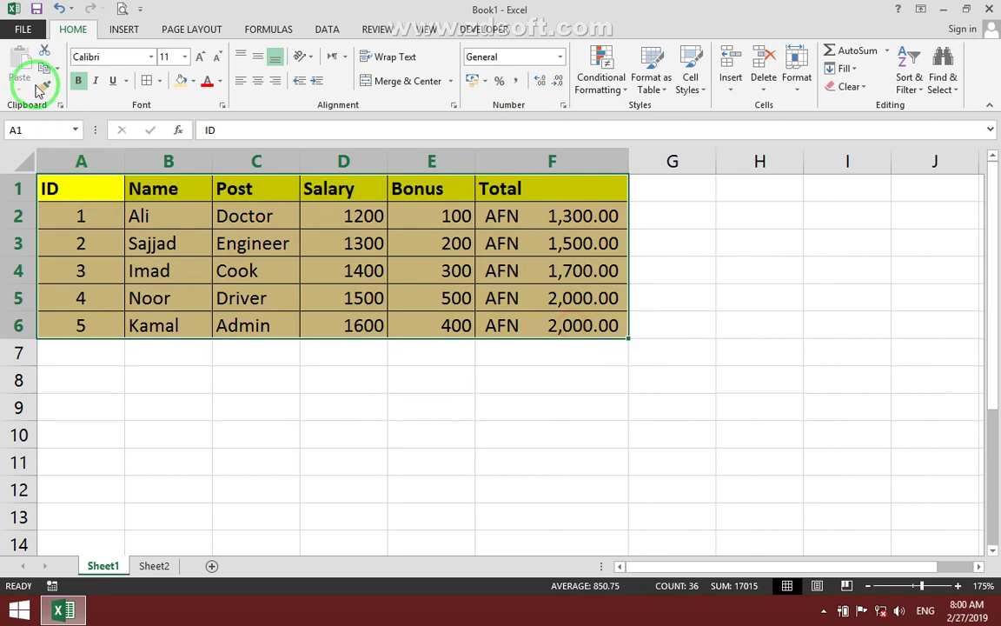
{"action": "left_click", "coordinate": [44, 68]}
{"action": "left_click", "coordinate": [79, 379]}
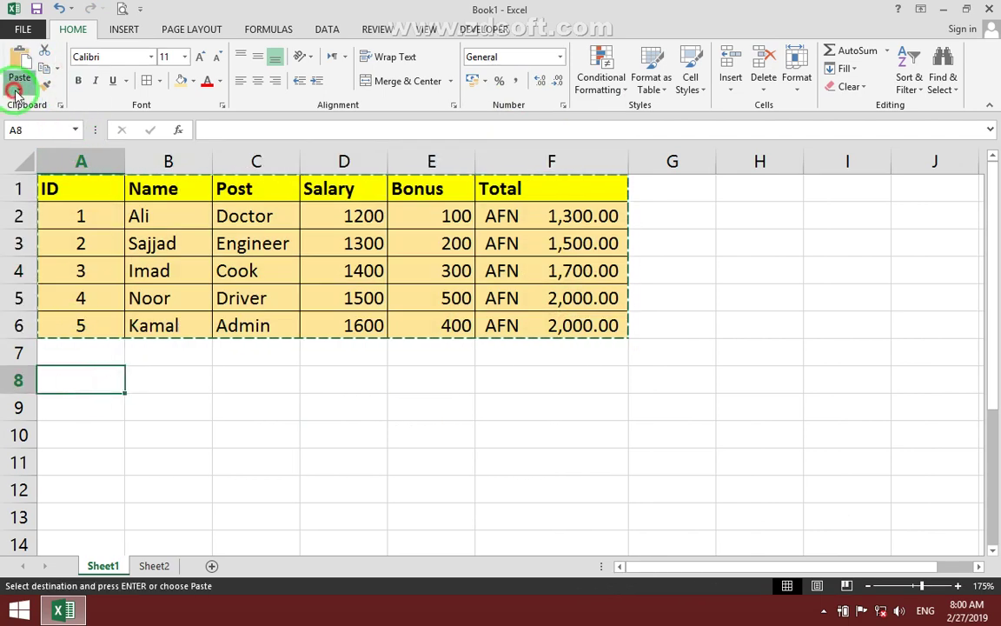
{"action": "left_click", "coordinate": [15, 91]}
{"action": "left_click", "coordinate": [50, 261]}
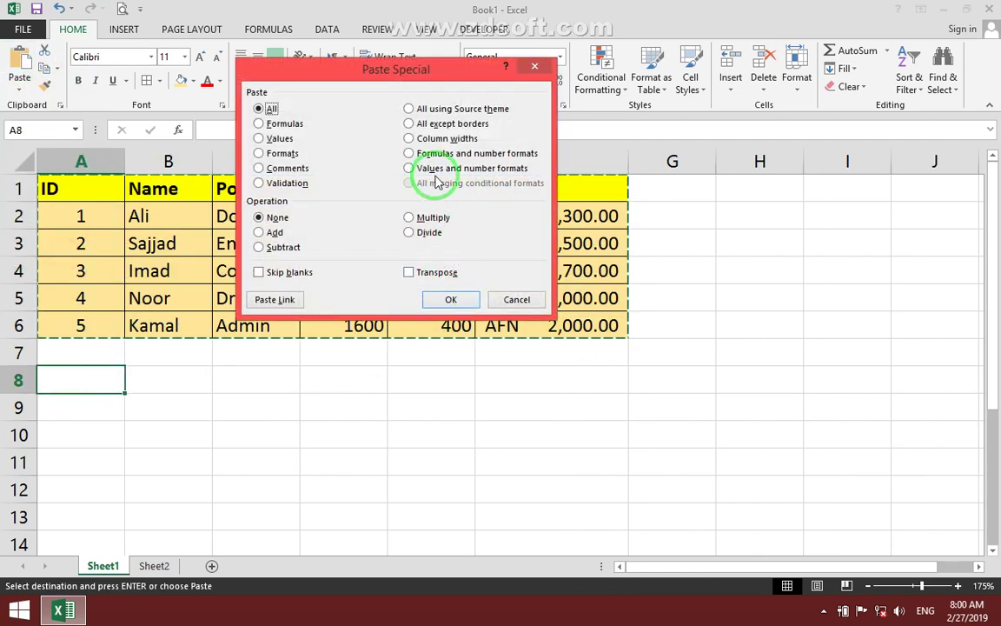
{"action": "left_click", "coordinate": [461, 302]}
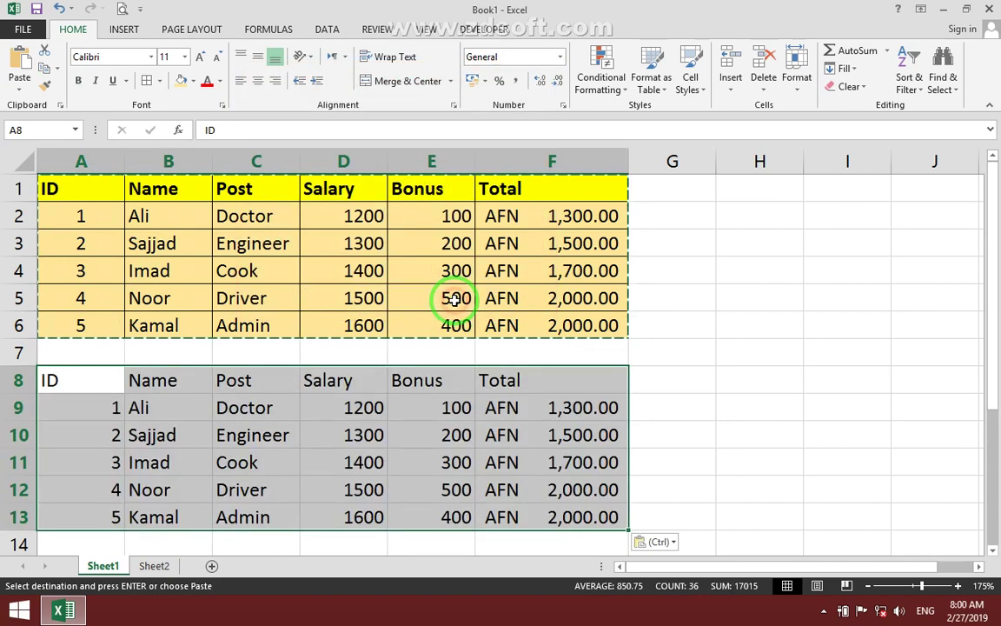
{"action": "left_click", "coordinate": [687, 449]}
{"action": "left_click", "coordinate": [576, 405]}
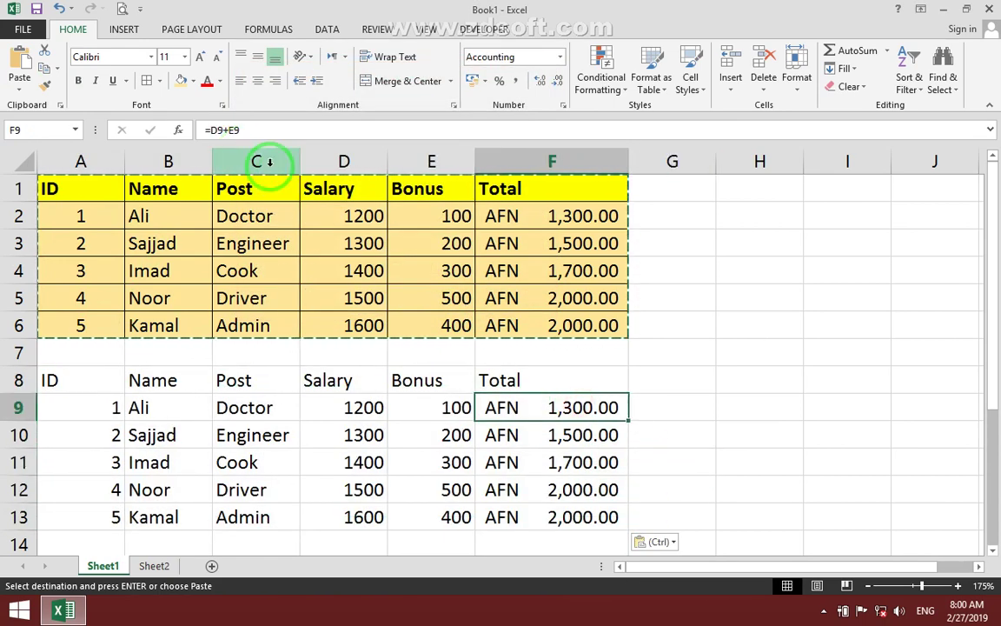
{"action": "double_click", "coordinate": [533, 409]}
{"action": "key", "text": "Escape"}
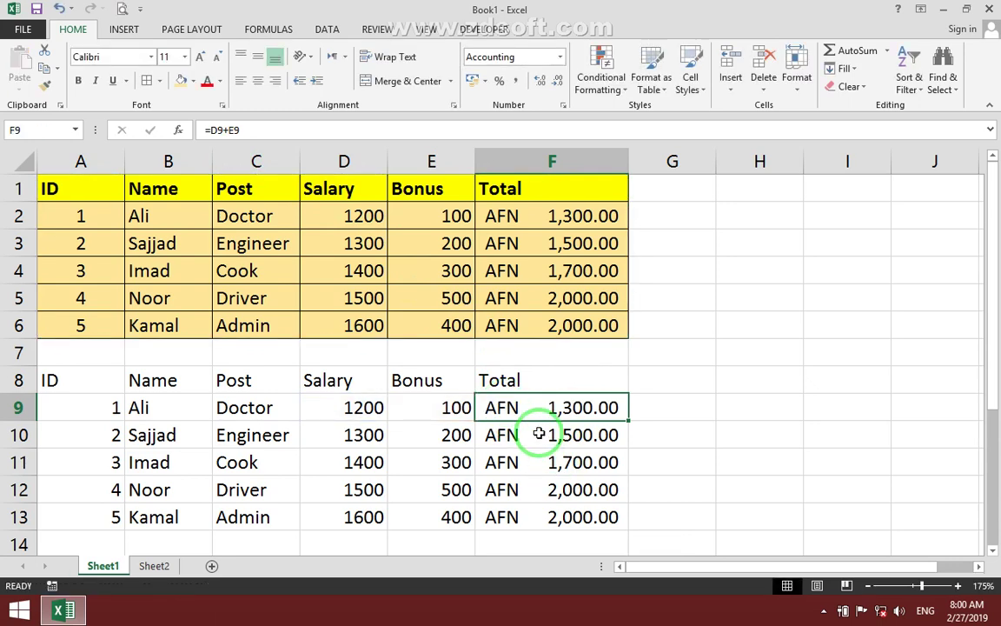
Replace the formulas-only paste with a Values and number formats paste into rows 8–13
{"action": "key", "text": "ctrl+z"}
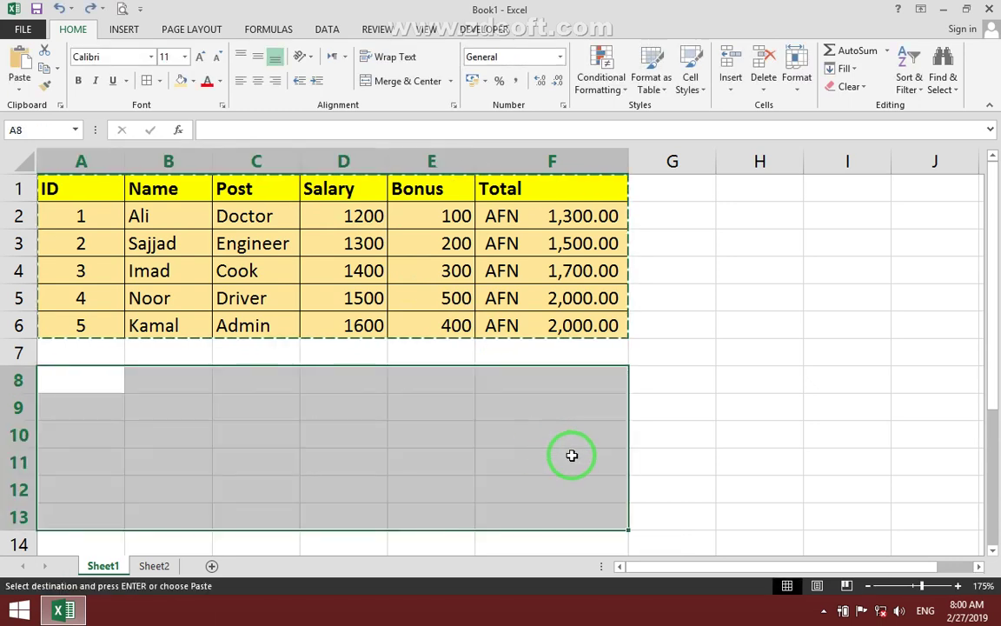
{"action": "left_click", "coordinate": [18, 87]}
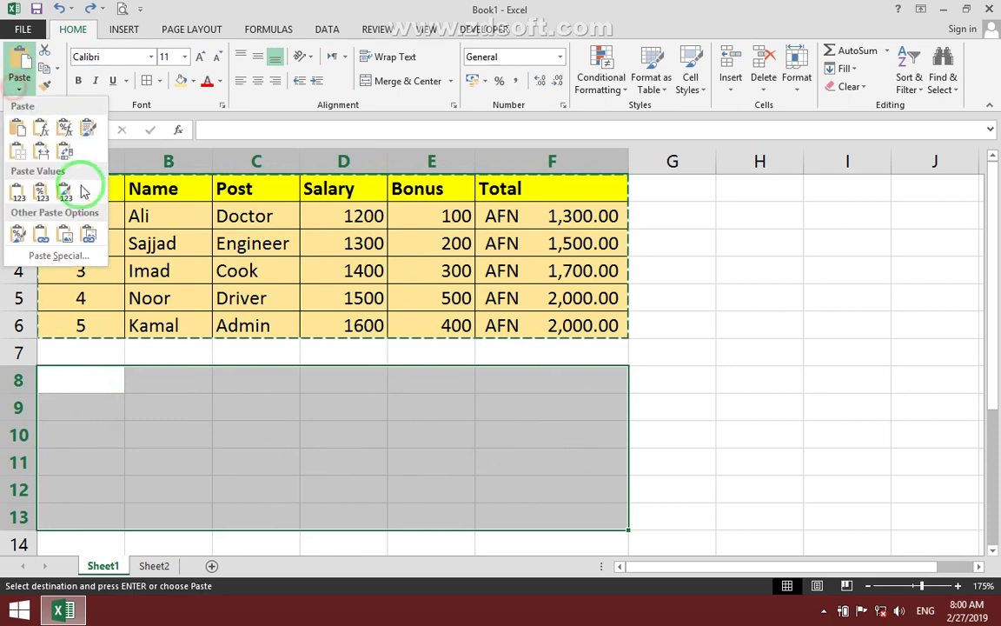
{"action": "left_click", "coordinate": [79, 254]}
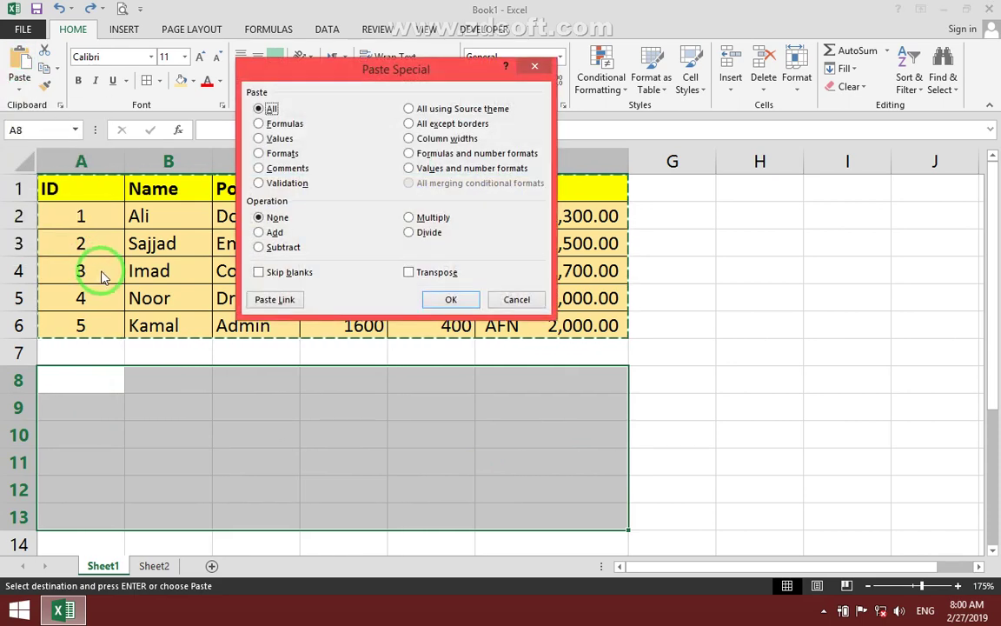
{"action": "left_click", "coordinate": [458, 173]}
{"action": "left_click", "coordinate": [440, 152]}
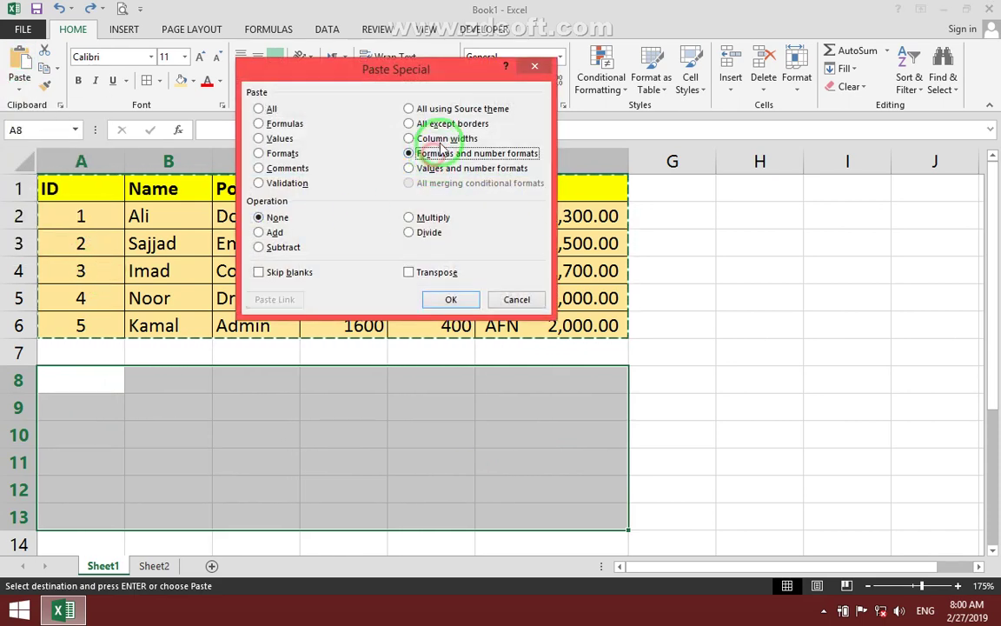
{"action": "left_click_drag", "start_coordinate": [421, 78], "coordinate": [198, 56]}
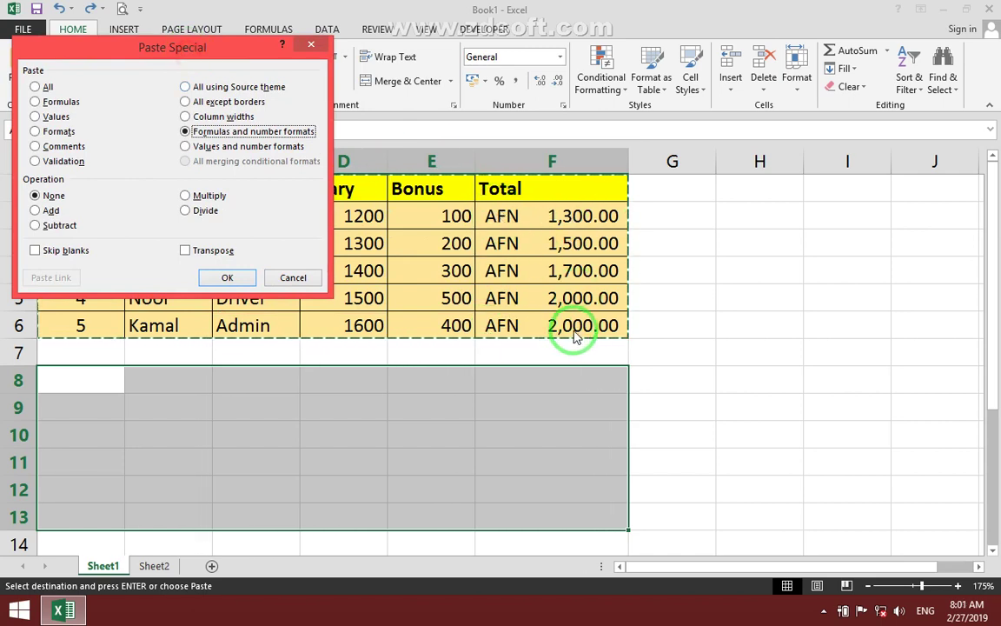
{"action": "left_click", "coordinate": [202, 146]}
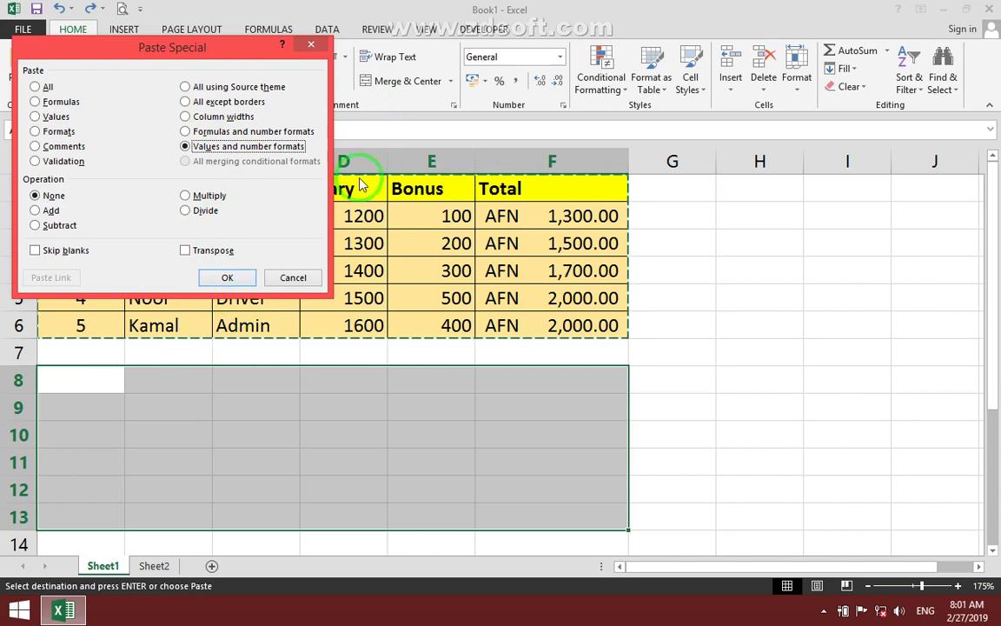
{"action": "left_click", "coordinate": [227, 278]}
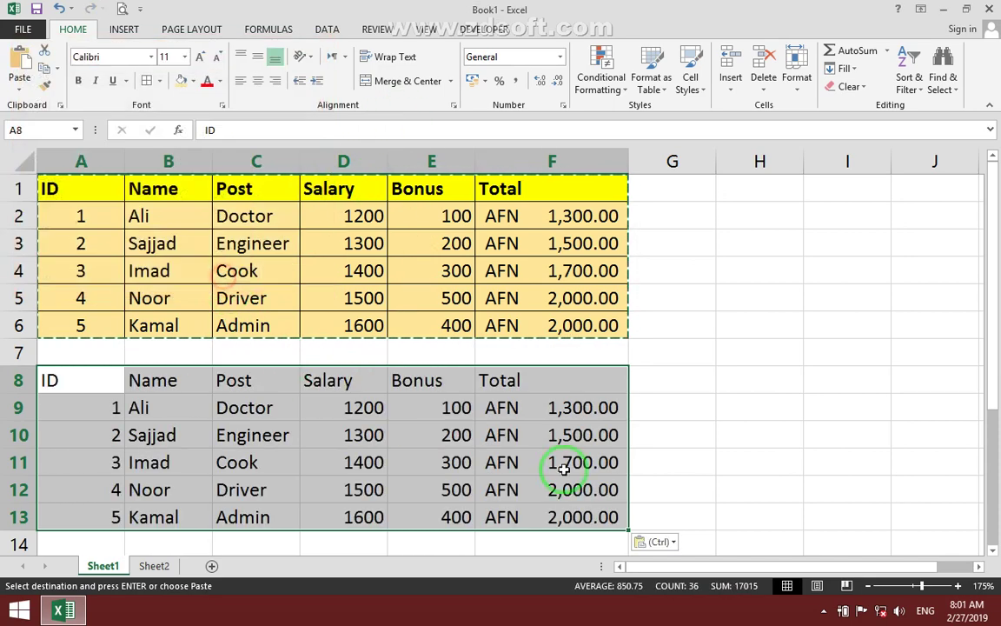
Inspect the pasted total in F9, then undo the paste to empty rows 8–13
{"action": "double_click", "coordinate": [576, 408]}
{"action": "key", "text": "Escape"}
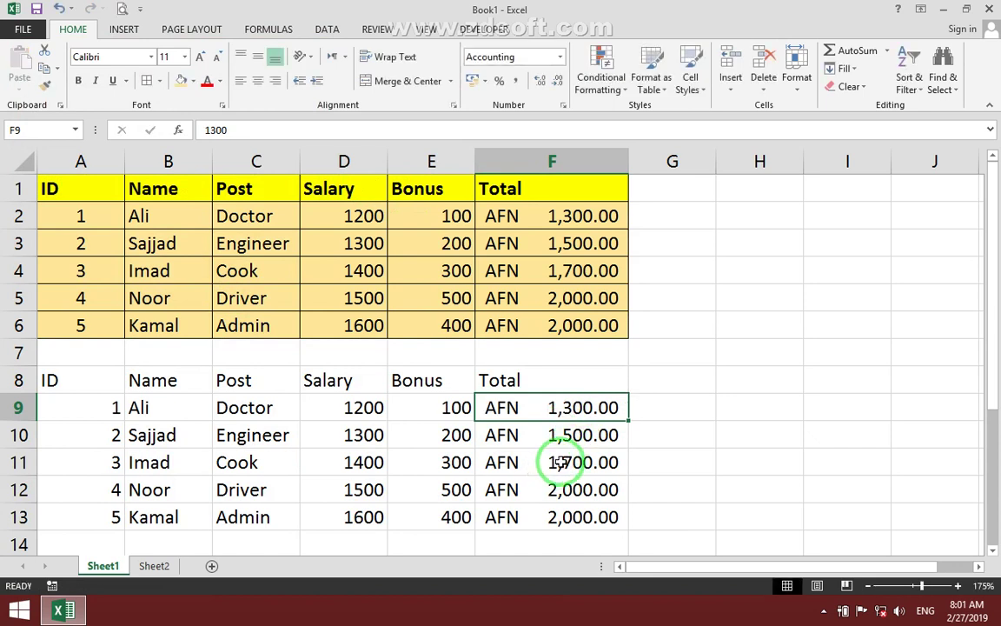
{"action": "key", "text": "ctrl+z"}
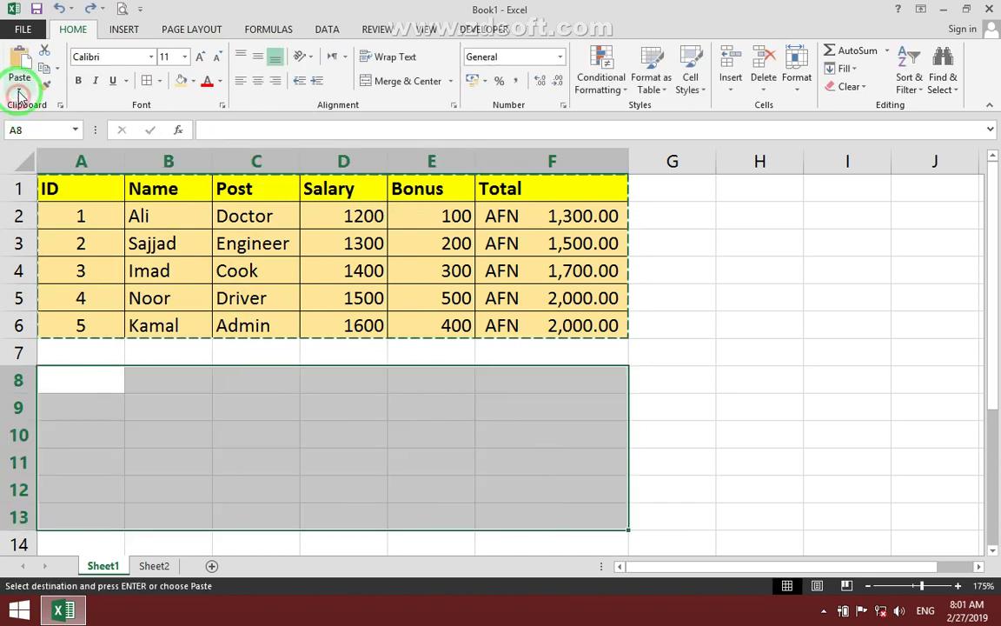
Dismiss Paste Special and add signal-bar rating icons to the Bonus values E2:E6
{"action": "left_click", "coordinate": [19, 94]}
{"action": "left_click", "coordinate": [52, 256]}
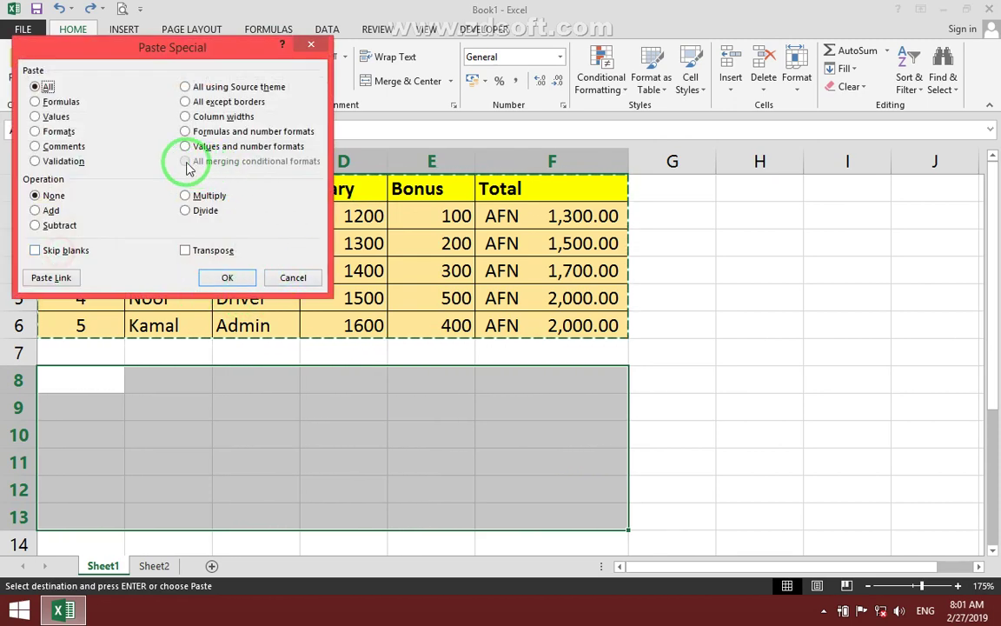
{"action": "key", "text": "Escape"}
{"action": "key", "text": "Escape"}
{"action": "left_click", "coordinate": [478, 279]}
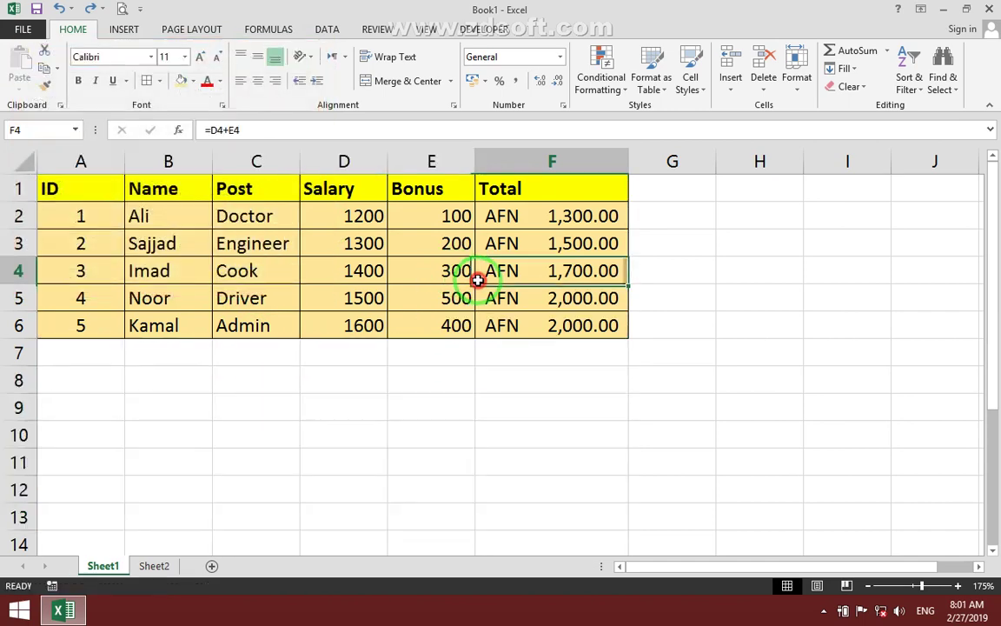
{"action": "left_click_drag", "start_coordinate": [452, 217], "coordinate": [443, 323]}
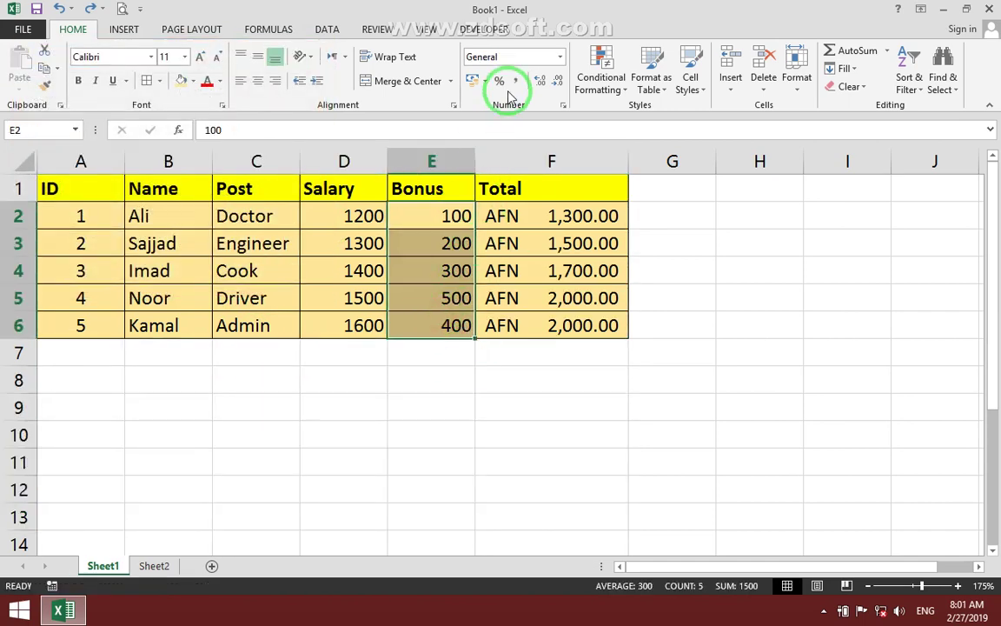
{"action": "left_click", "coordinate": [594, 70]}
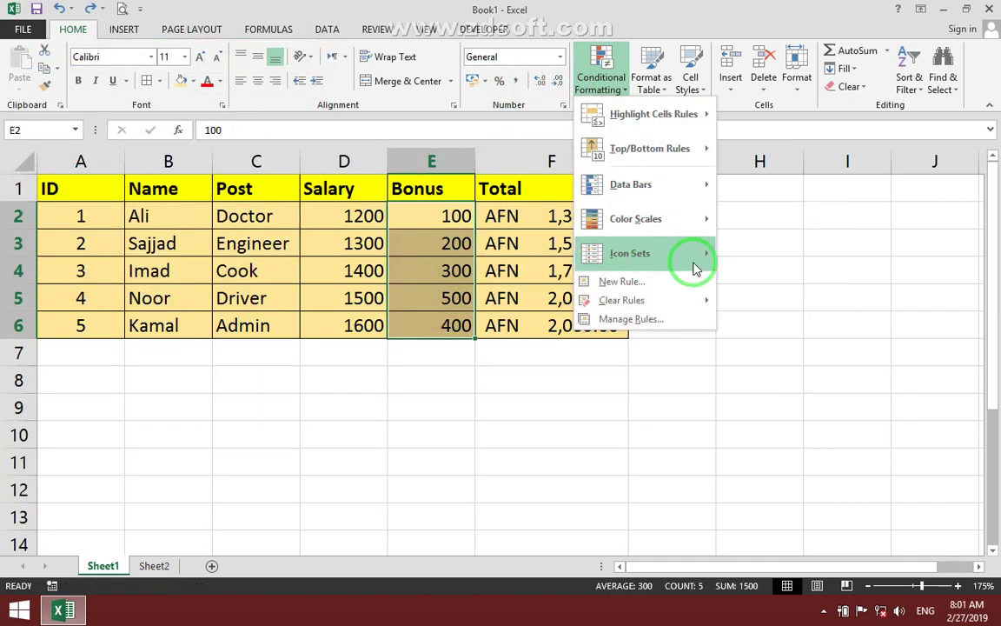
{"action": "mouse_move", "coordinate": [695, 269]}
{"action": "left_click", "coordinate": [831, 507]}
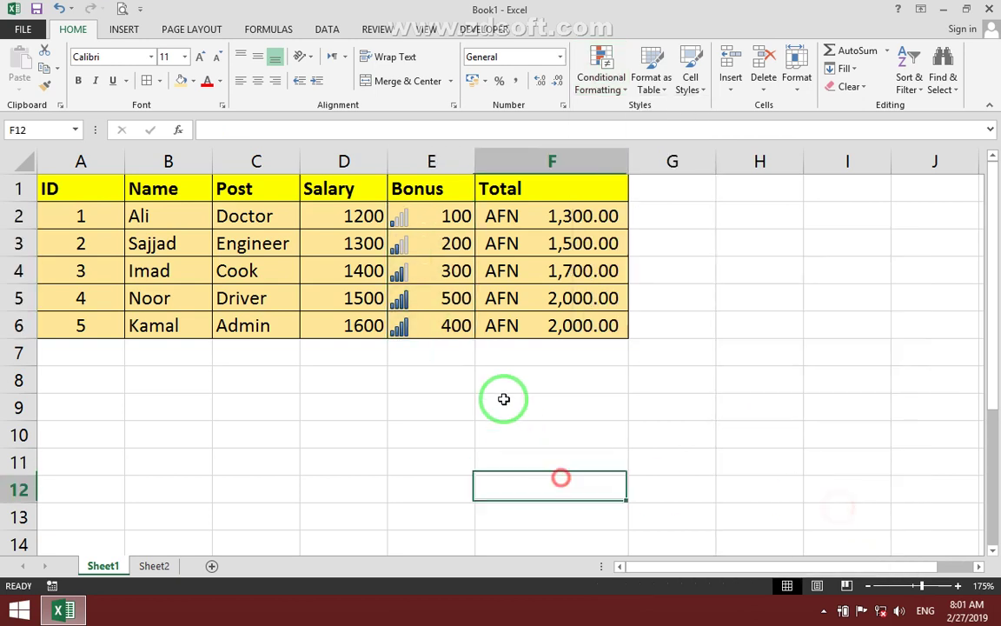
Copy the first bonus in E2 and select B8:B13 as the destination
{"action": "left_click_drag", "start_coordinate": [409, 220], "coordinate": [436, 232]}
{"action": "left_click", "coordinate": [404, 217]}
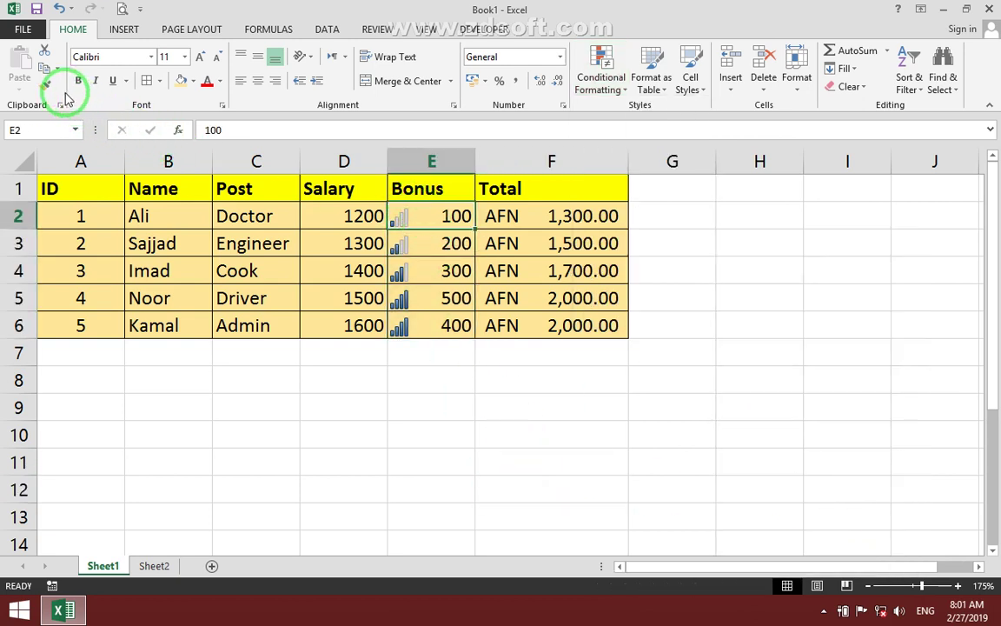
{"action": "left_click", "coordinate": [44, 68]}
{"action": "left_click_drag", "start_coordinate": [165, 379], "coordinate": [176, 519]}
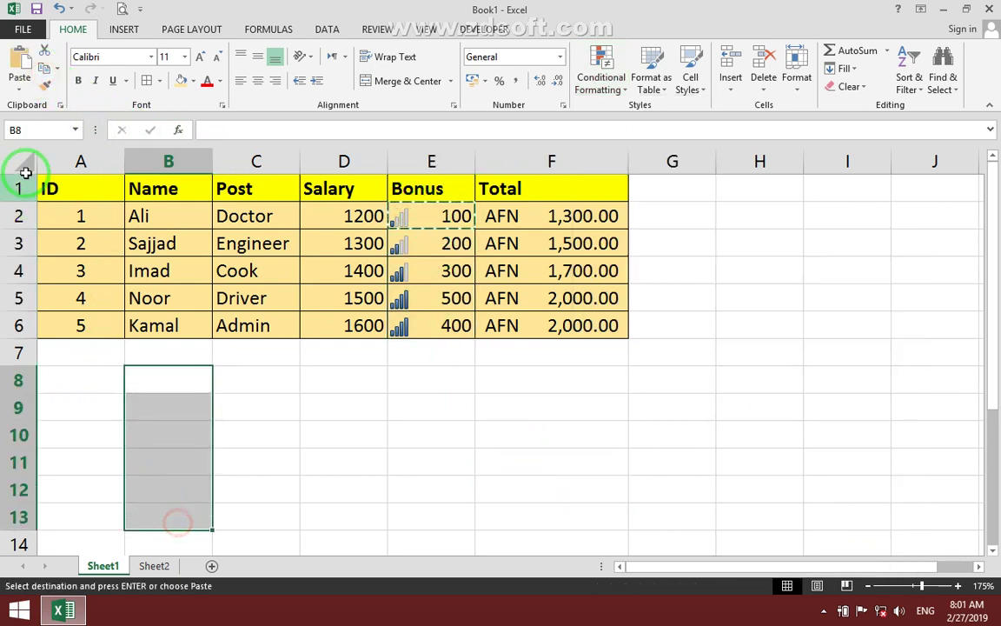
Paste E2 into B8:B13 using Paste Special's All merging conditional formats option
{"action": "left_click", "coordinate": [21, 88]}
{"action": "left_click", "coordinate": [75, 252]}
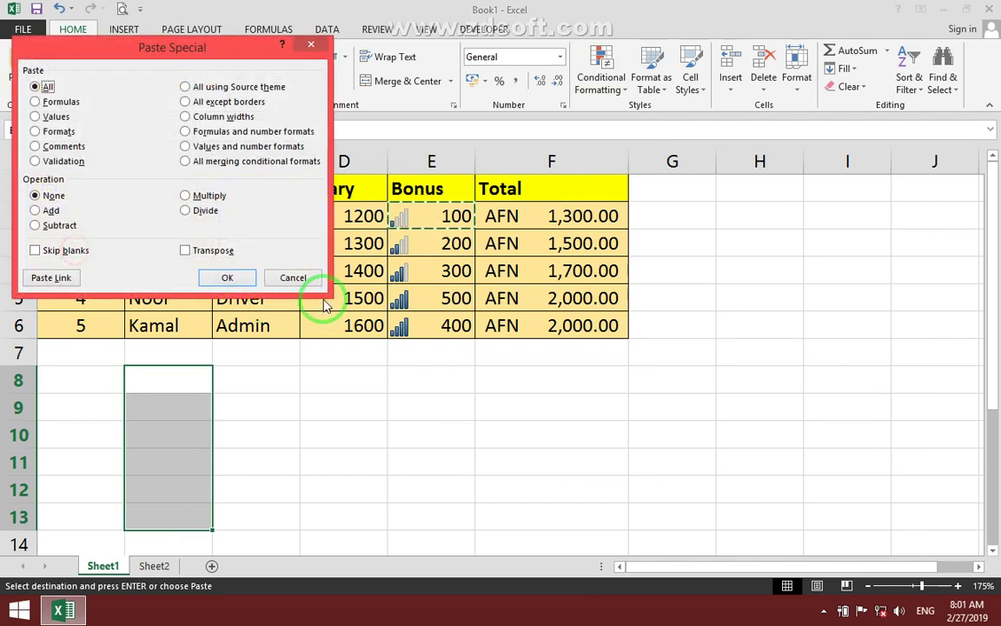
{"action": "left_click", "coordinate": [231, 161]}
{"action": "left_click", "coordinate": [226, 277]}
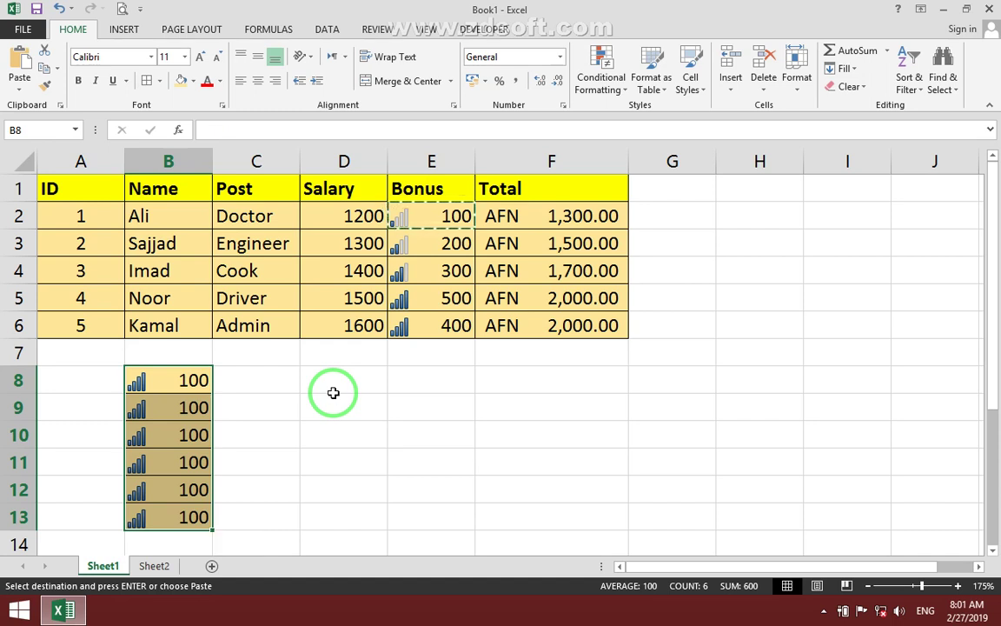
Clear the pasted 100s from B8:B13 and remove the signal-bar icons from E2:E6
{"action": "key", "text": "Delete"}
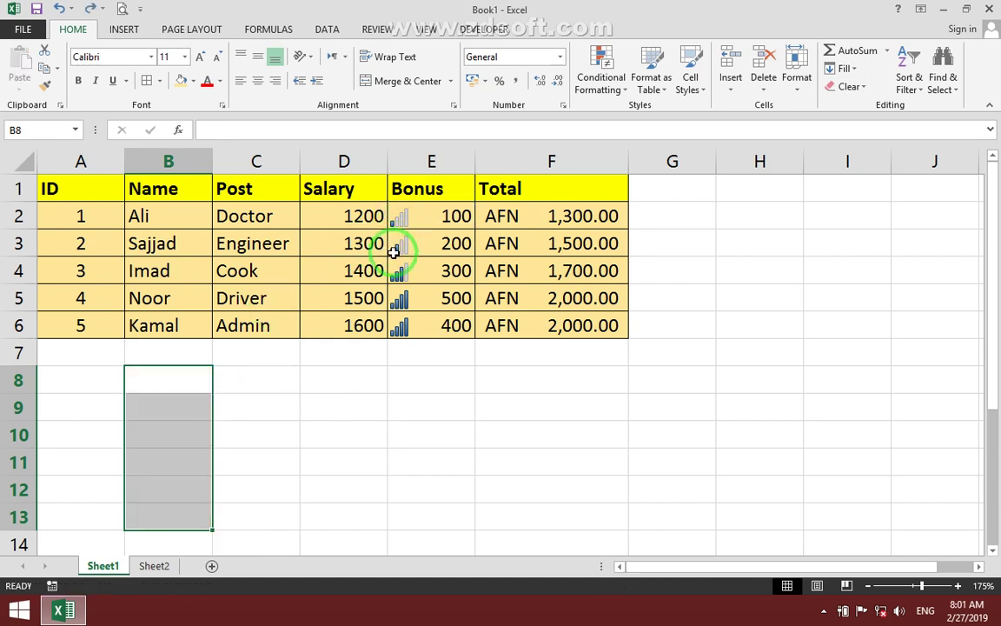
{"action": "left_click_drag", "start_coordinate": [417, 215], "coordinate": [435, 322]}
{"action": "left_click", "coordinate": [222, 374]}
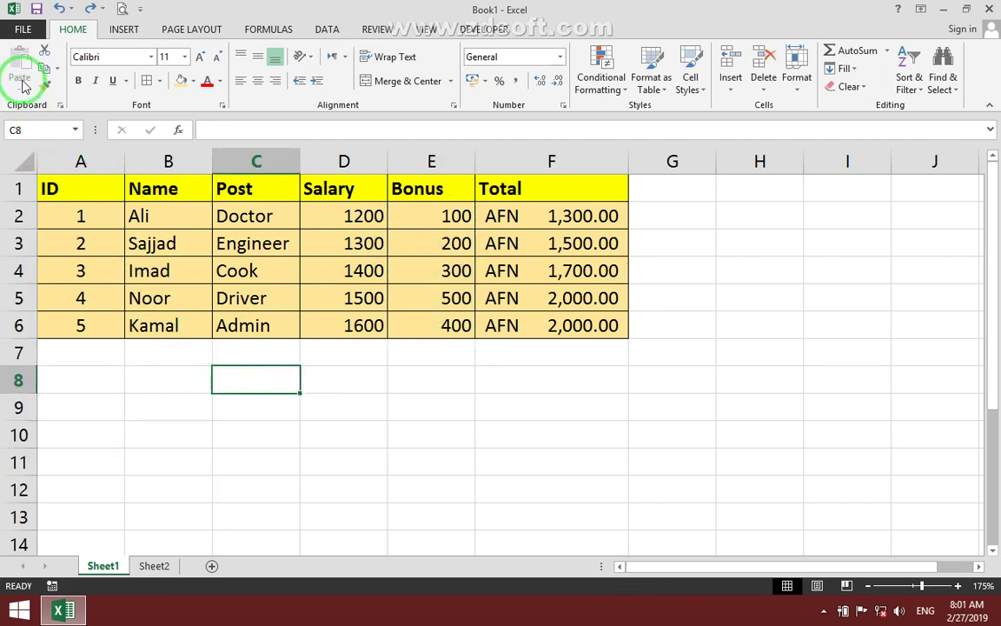
Copy the table A1:F6, open Paste Special at A8, then cancel without pasting
{"action": "mouse_move", "coordinate": [81, 187]}
{"action": "left_mouse_down"}
{"action": "mouse_move", "coordinate": [593, 303]}
{"action": "mouse_move", "coordinate": [590, 326]}
{"action": "left_mouse_up"}
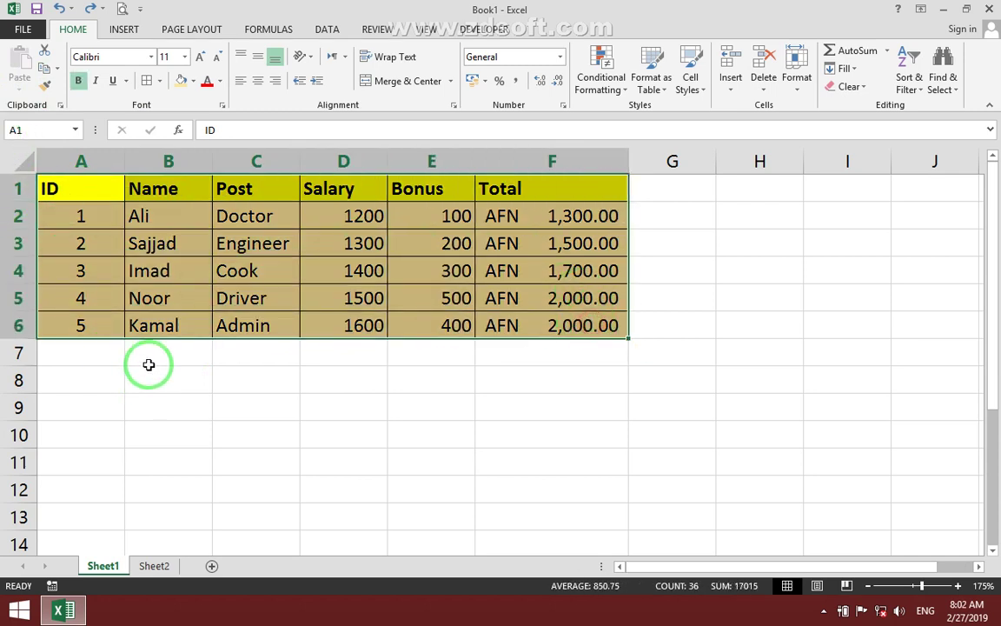
{"action": "left_click", "coordinate": [44, 63]}
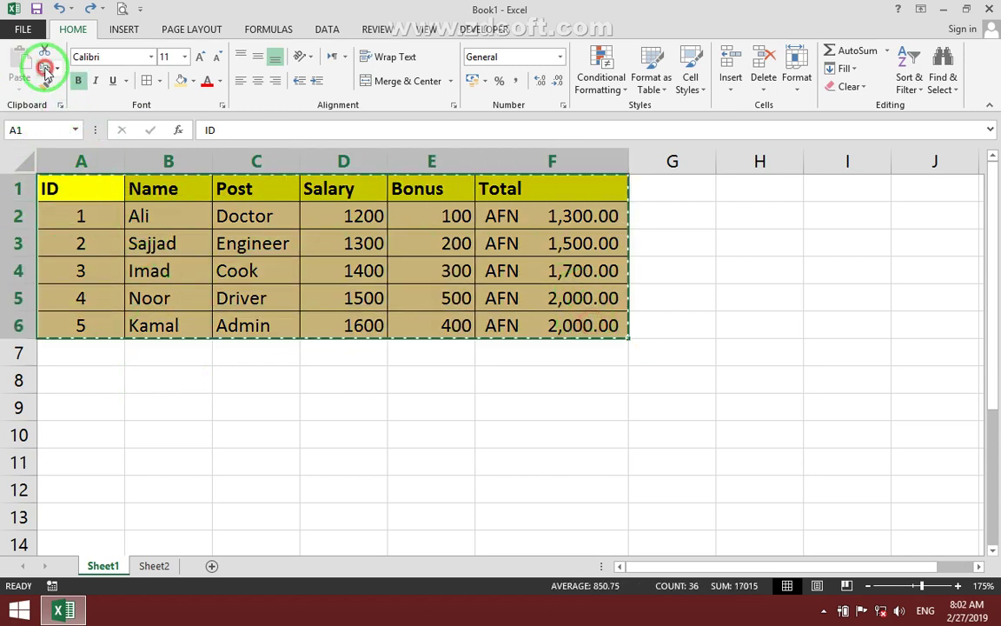
{"action": "left_click", "coordinate": [97, 379]}
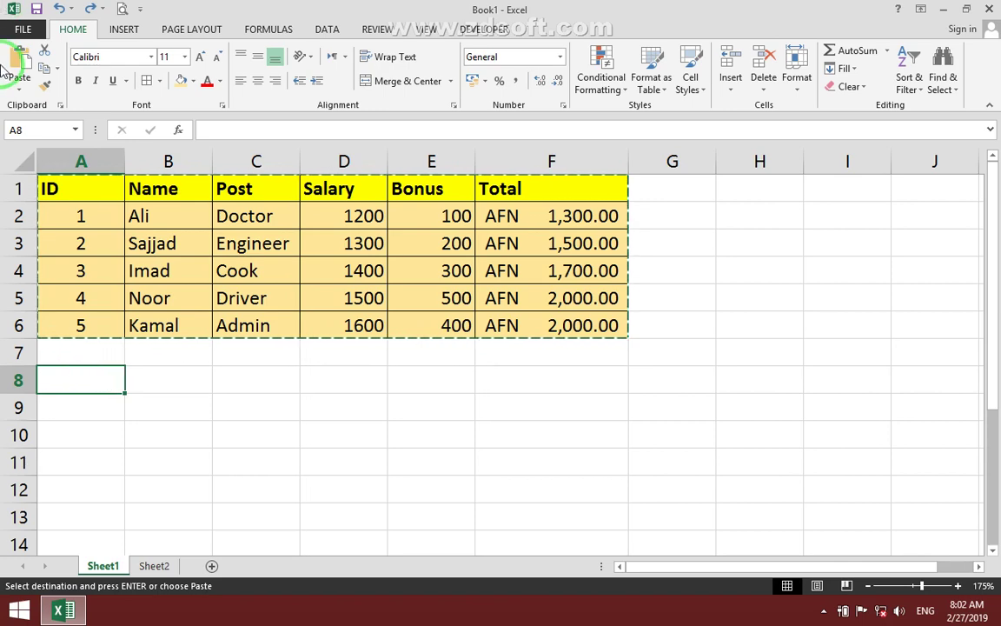
{"action": "left_click", "coordinate": [15, 102]}
{"action": "left_click", "coordinate": [50, 259]}
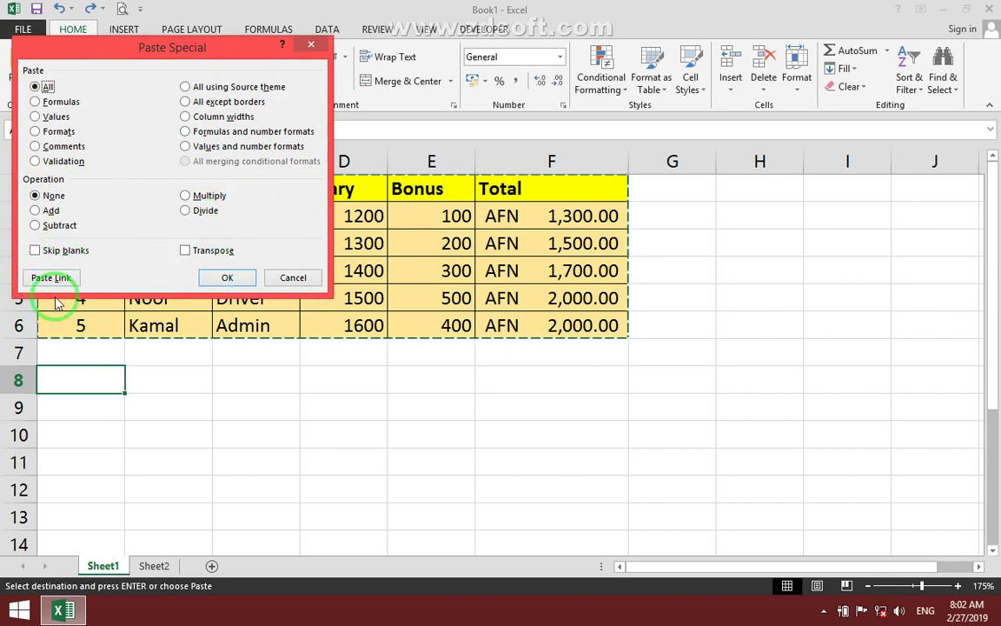
{"action": "key", "text": "Escape"}
{"action": "left_click", "coordinate": [234, 375]}
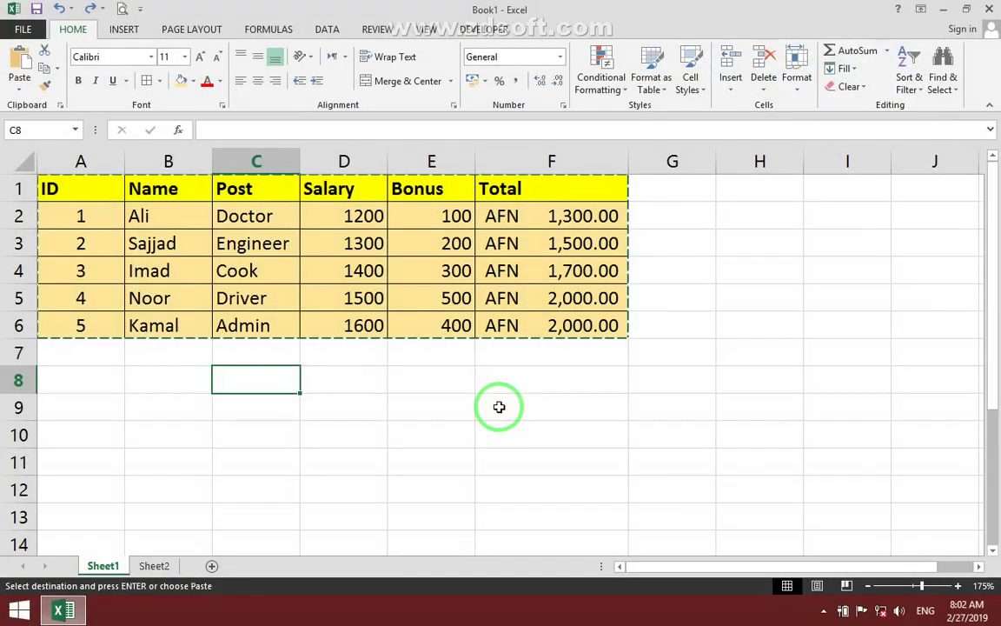
{"action": "left_click", "coordinate": [506, 399]}
Delete the Total column F and the Bonus column E
{"action": "right_click", "coordinate": [518, 161]}
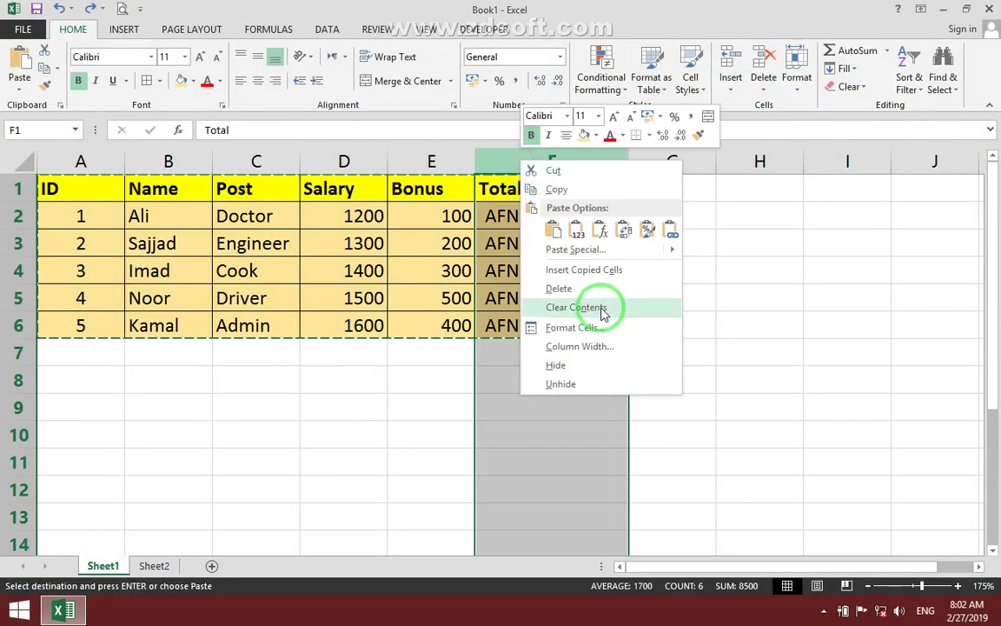
{"action": "key", "text": "Escape"}
{"action": "left_click", "coordinate": [538, 361]}
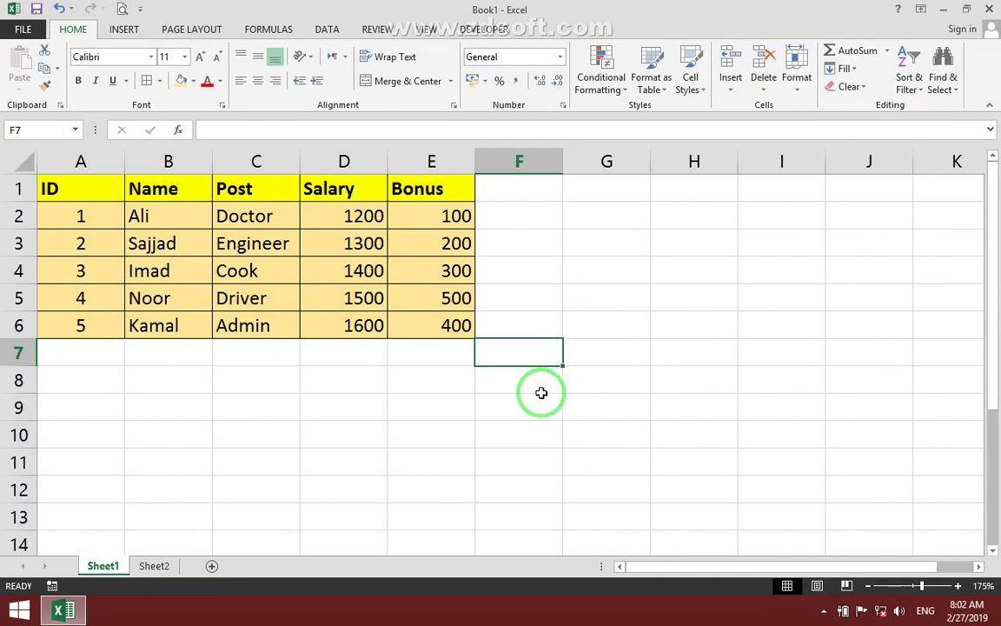
{"action": "right_click", "coordinate": [414, 160]}
{"action": "left_click", "coordinate": [480, 296]}
{"action": "left_click", "coordinate": [509, 348]}
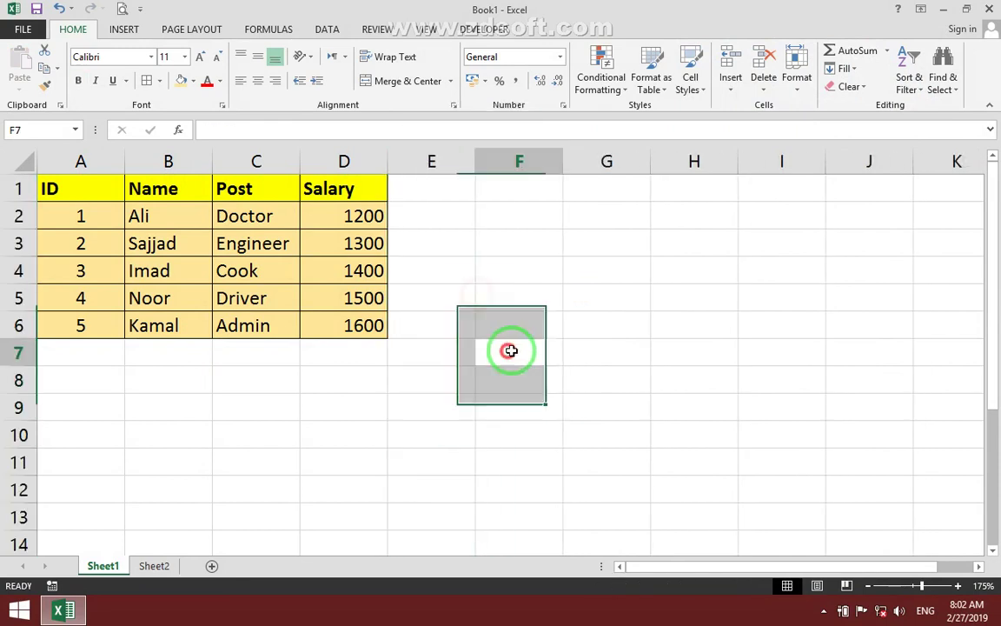
Start a new Bonus heading, typing in E1 and then selecting H1
{"action": "left_click", "coordinate": [431, 187]}
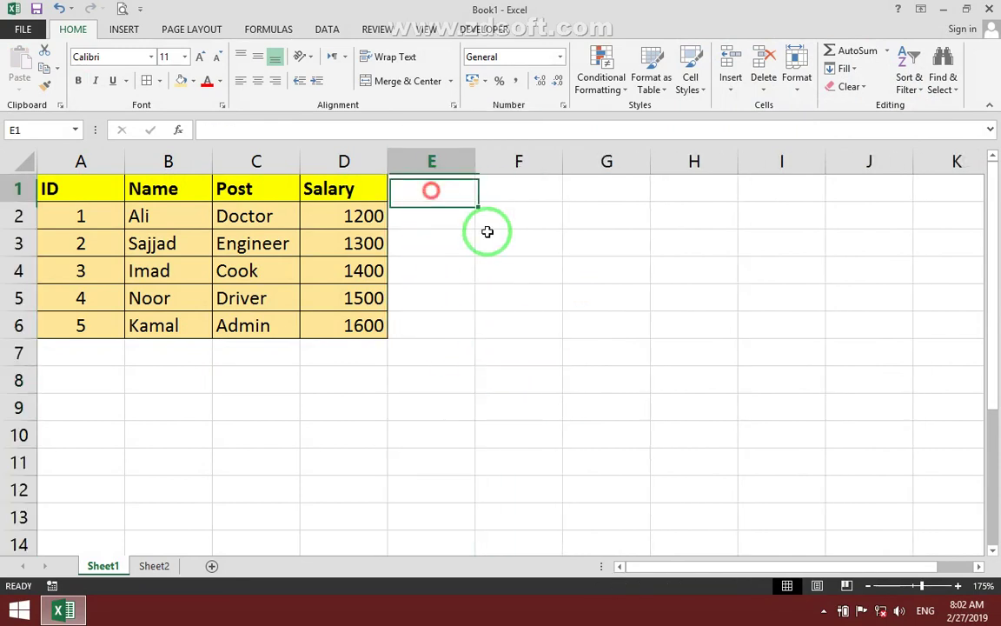
{"action": "type", "text": "B"}
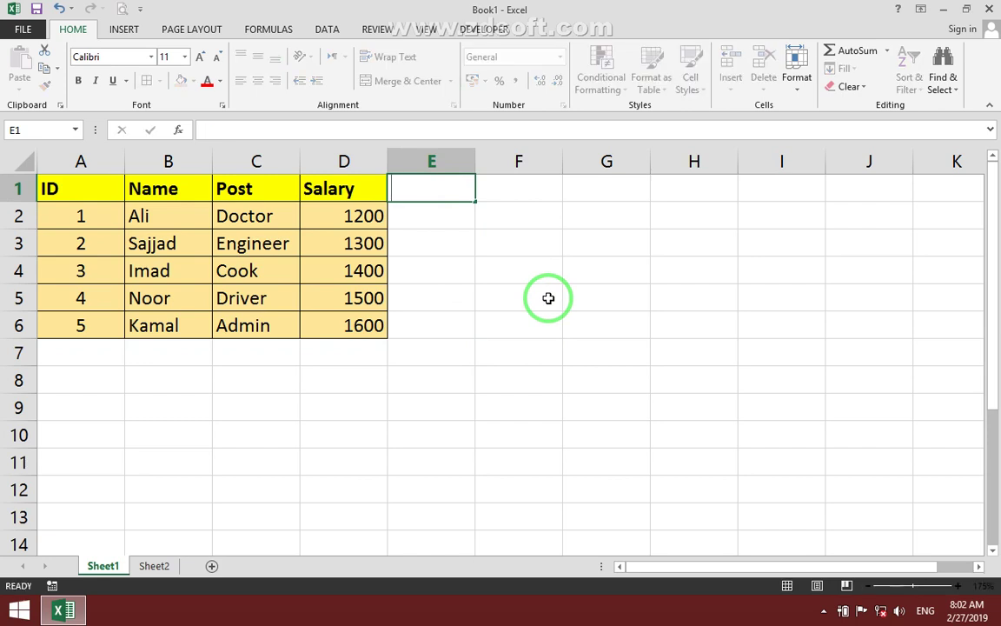
{"action": "left_click", "coordinate": [676, 191]}
Enter the heading 'Bonus' in H1 and the value 500 in H2
{"action": "type", "text": "Bonus"}
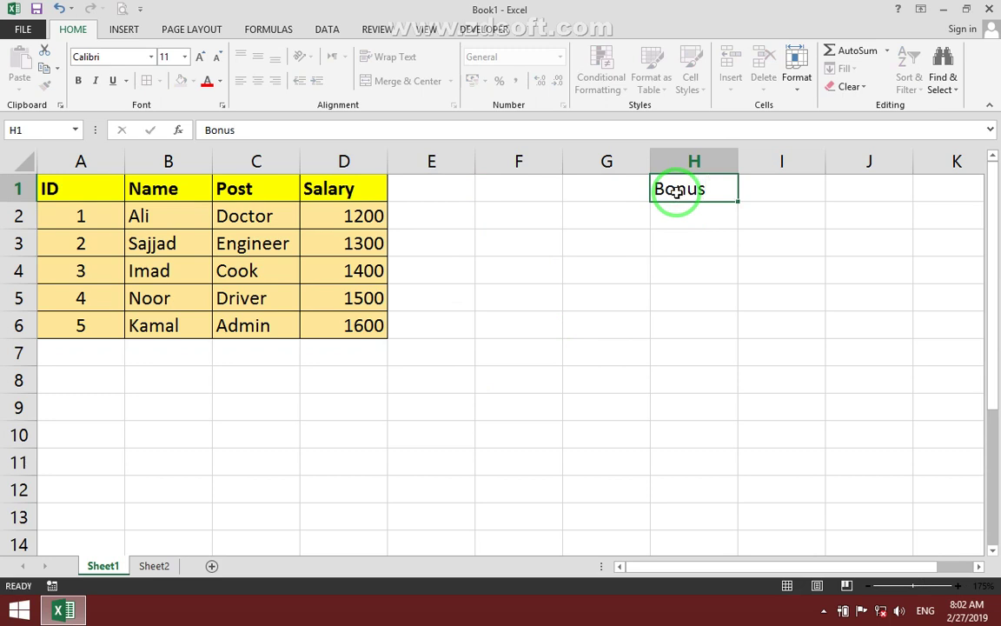
{"action": "key", "text": "Return"}
{"action": "left_click", "coordinate": [677, 192]}
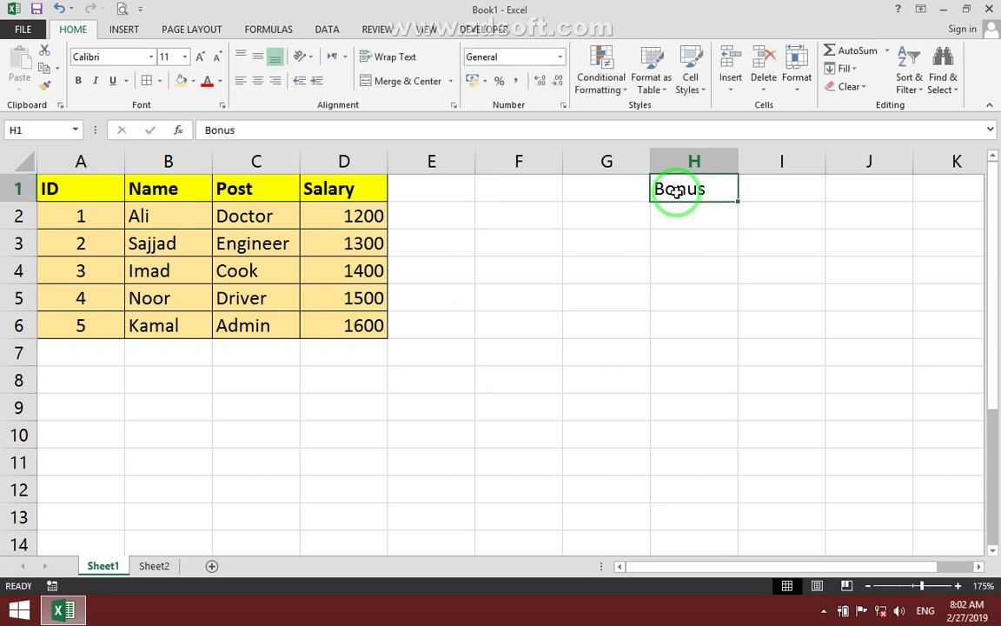
{"action": "key", "text": "Return"}
{"action": "type", "text": "500"}
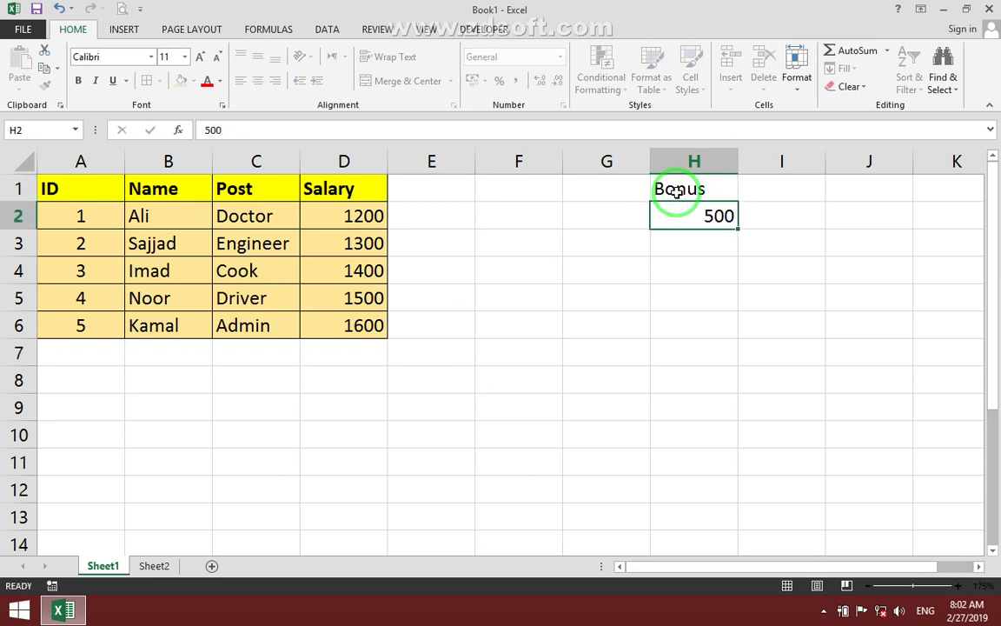
{"action": "key", "text": "Return"}
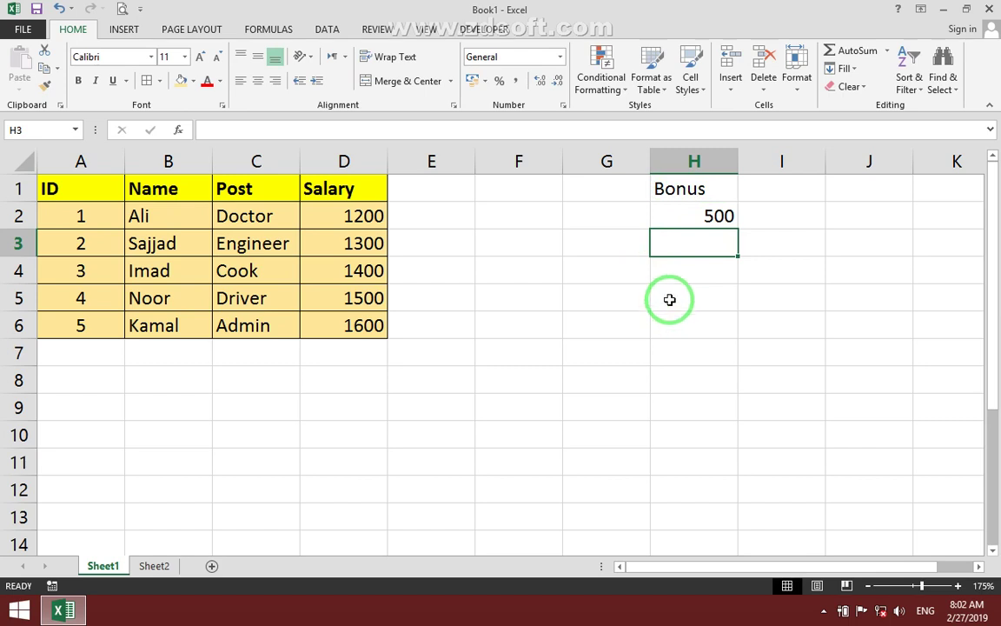
Apply All Borders to H1:H2 and check the salaries in D3 through D6
{"action": "left_click_drag", "start_coordinate": [681, 193], "coordinate": [693, 216]}
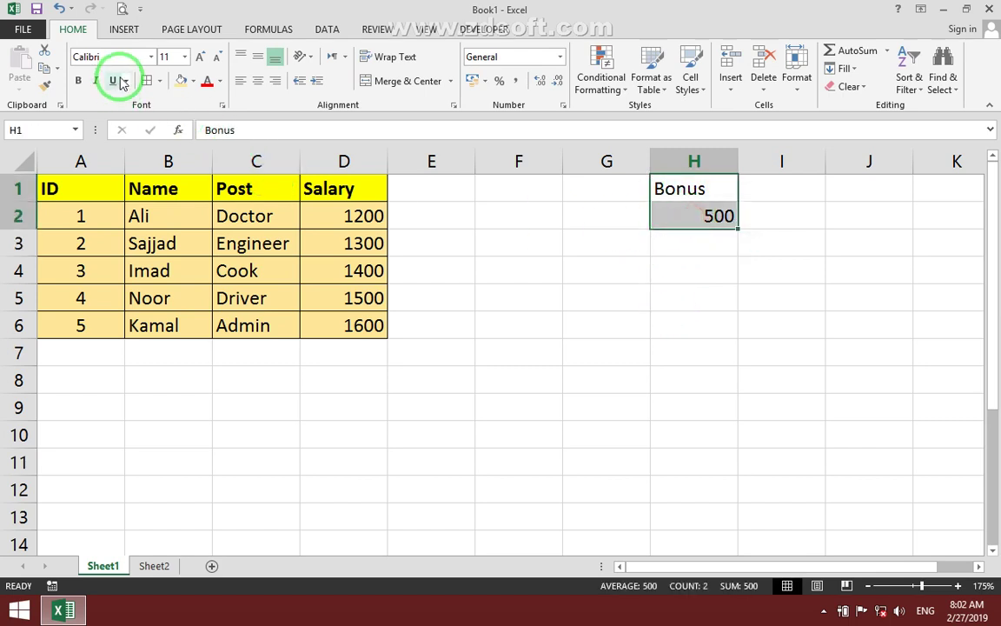
{"action": "left_click", "coordinate": [150, 81]}
{"action": "left_click", "coordinate": [330, 216]}
{"action": "left_click", "coordinate": [349, 243]}
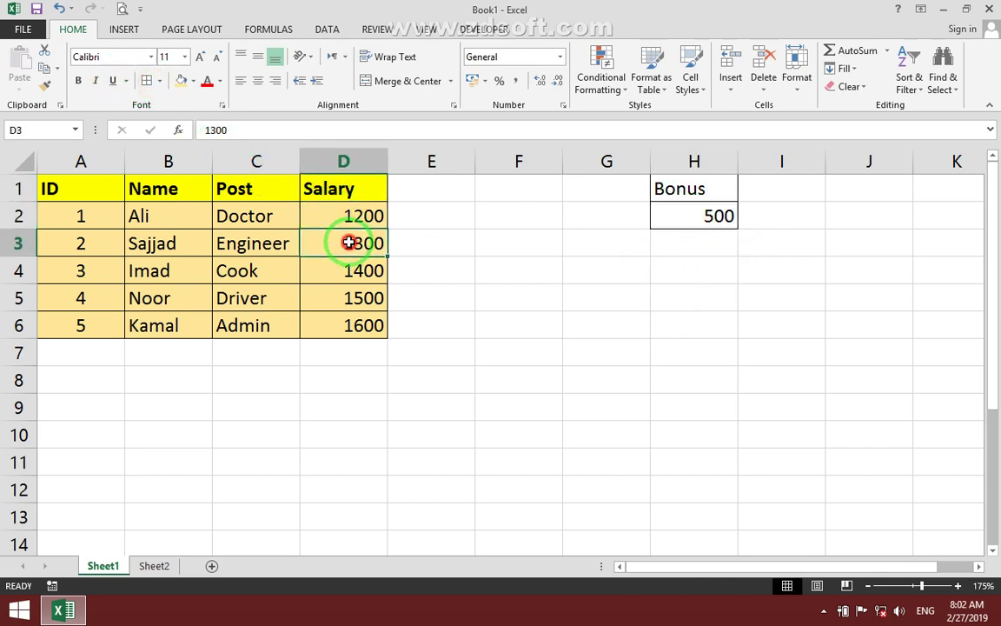
{"action": "left_click", "coordinate": [352, 269]}
{"action": "left_click", "coordinate": [352, 295]}
{"action": "left_click", "coordinate": [343, 327]}
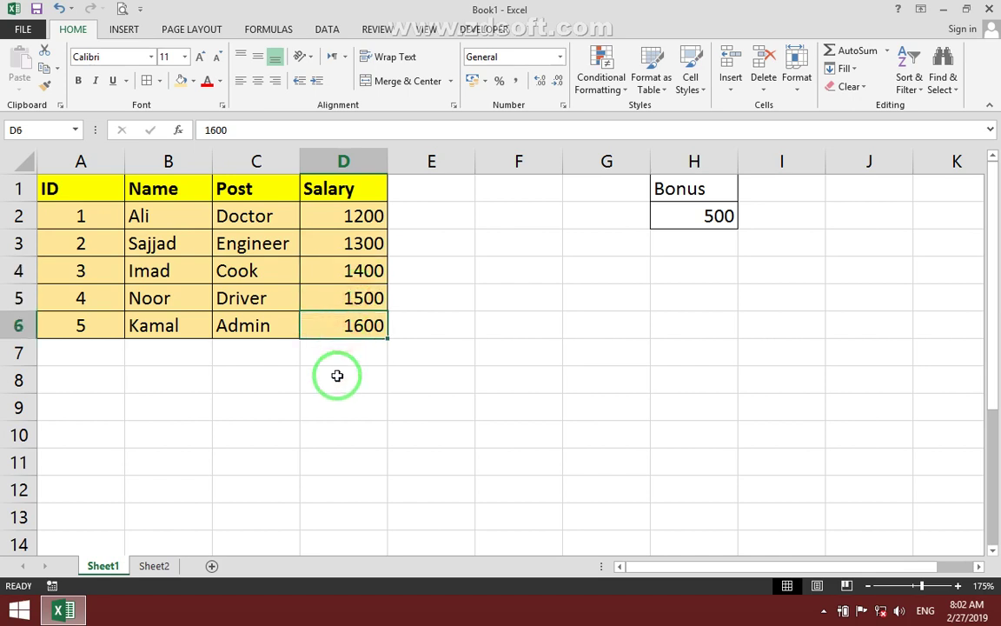
Start a =1200+H2 bonus formula in D2, then cancel it and select E1:E6
{"action": "left_click", "coordinate": [331, 216]}
{"action": "type", "text": "="}
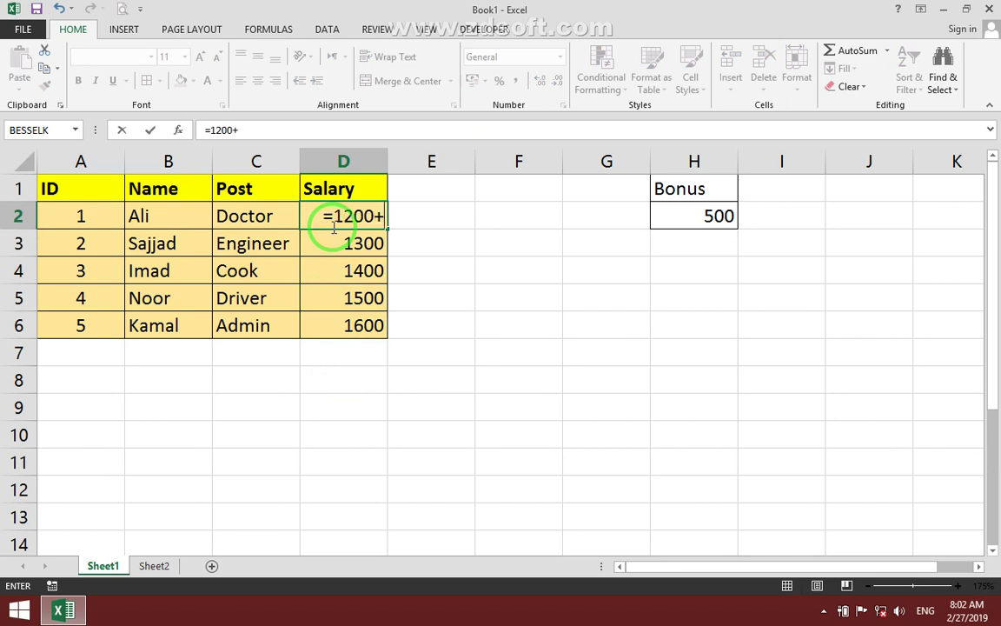
{"action": "left_click", "coordinate": [671, 223]}
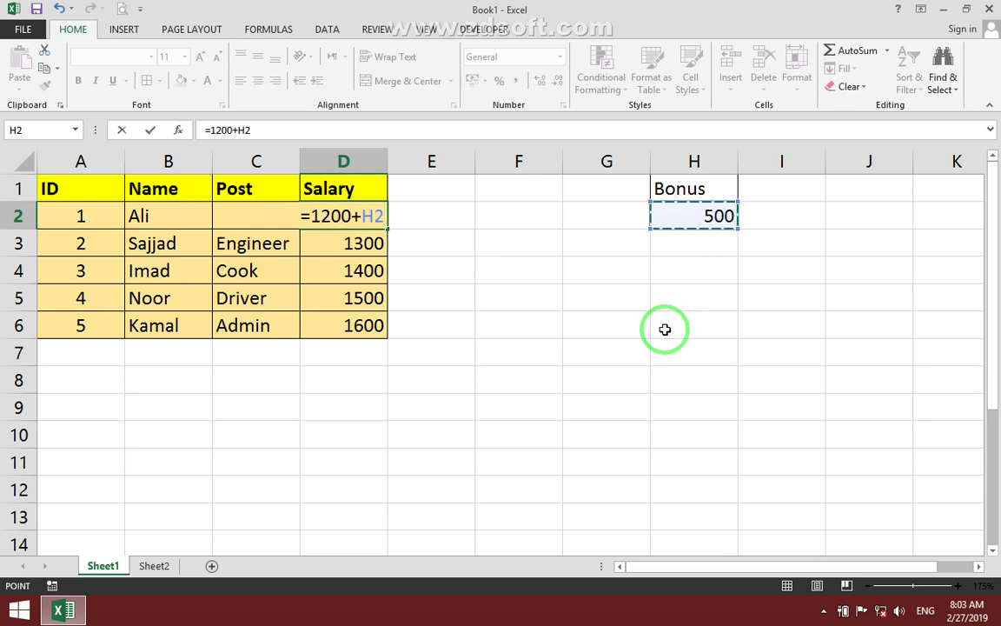
{"action": "key", "text": "Escape"}
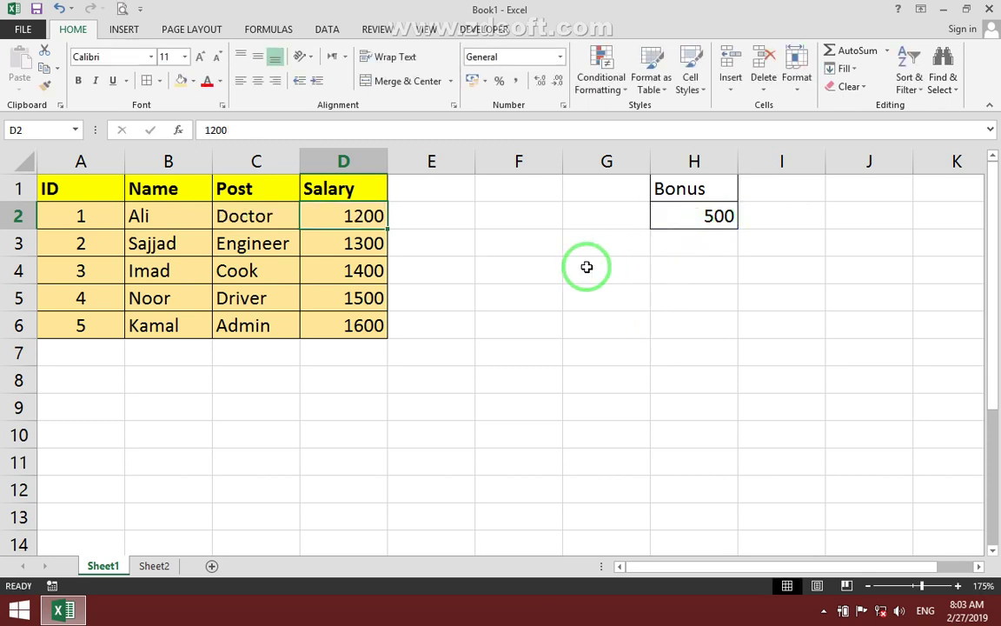
{"action": "mouse_move", "coordinate": [434, 185]}
{"action": "left_mouse_down"}
{"action": "mouse_move", "coordinate": [432, 343]}
{"action": "mouse_move", "coordinate": [434, 324]}
{"action": "left_mouse_up"}
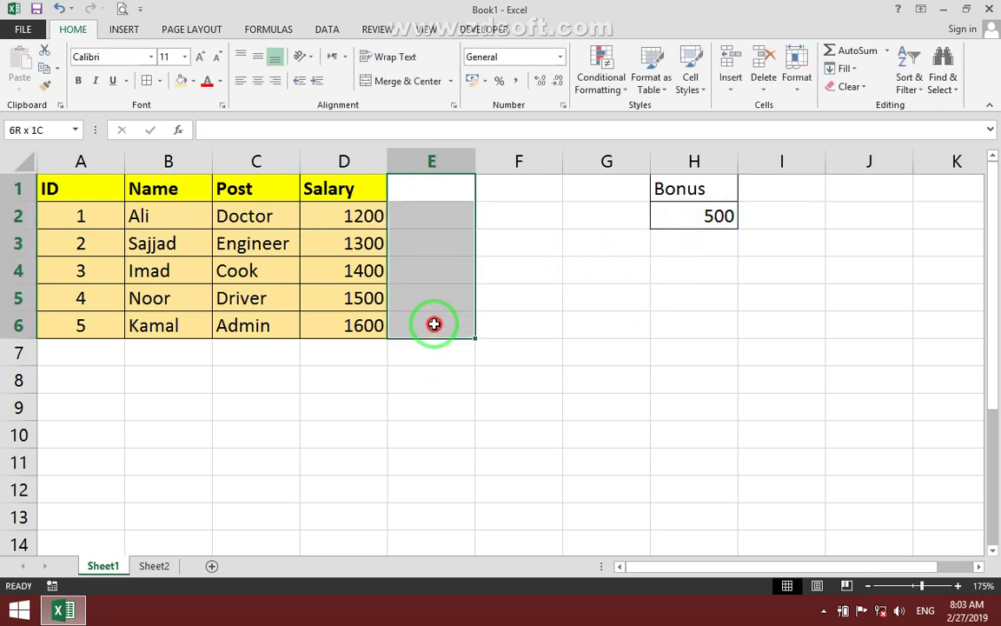
Add the 500 bonus from H2 to salaries D2:D6 with Paste Special Add
{"action": "left_click", "coordinate": [695, 228]}
{"action": "left_click", "coordinate": [45, 65]}
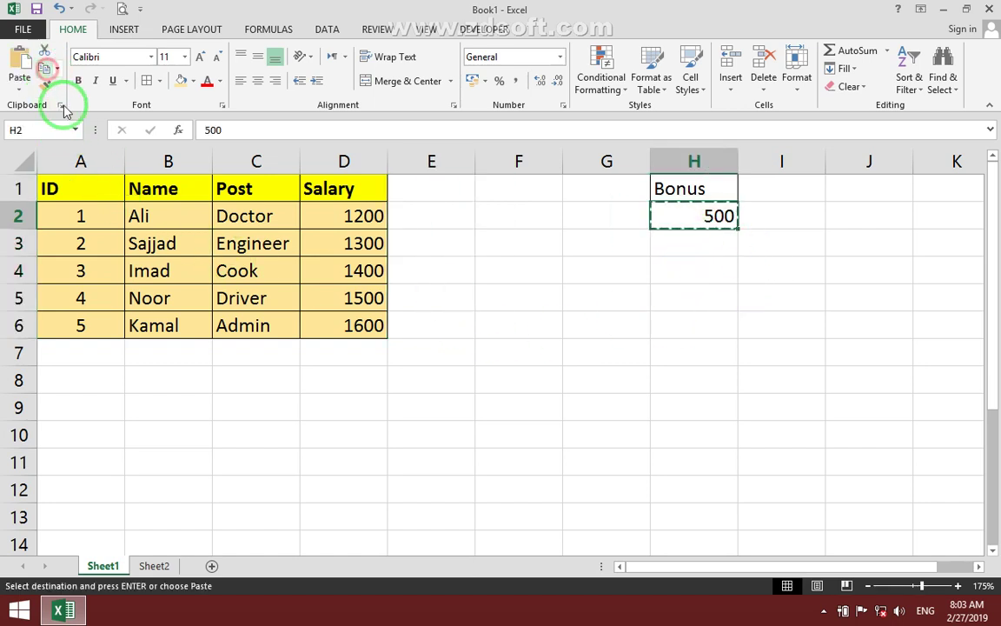
{"action": "left_click_drag", "start_coordinate": [351, 209], "coordinate": [357, 321]}
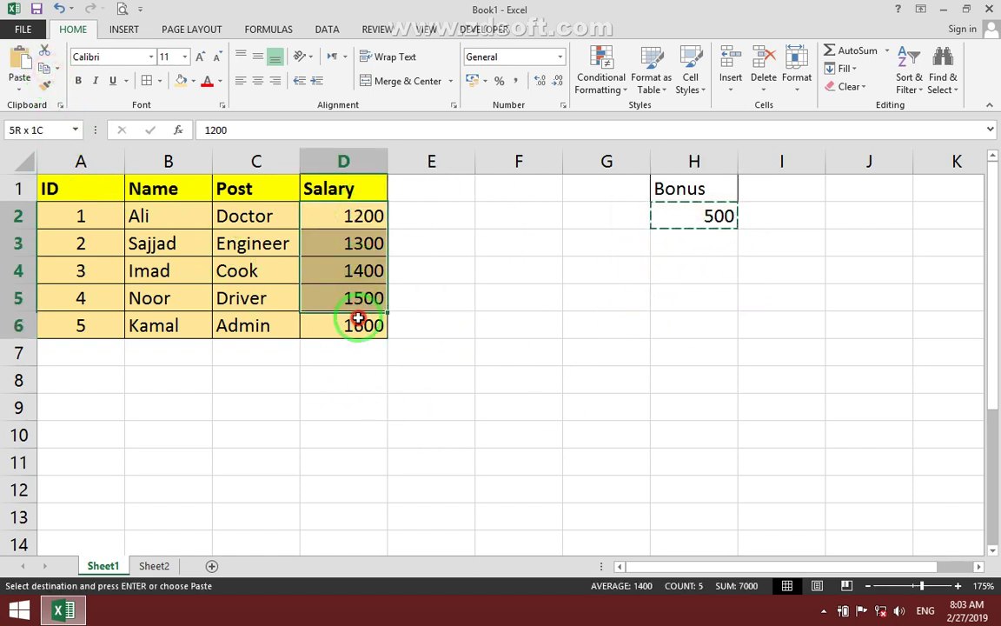
{"action": "left_click", "coordinate": [19, 90]}
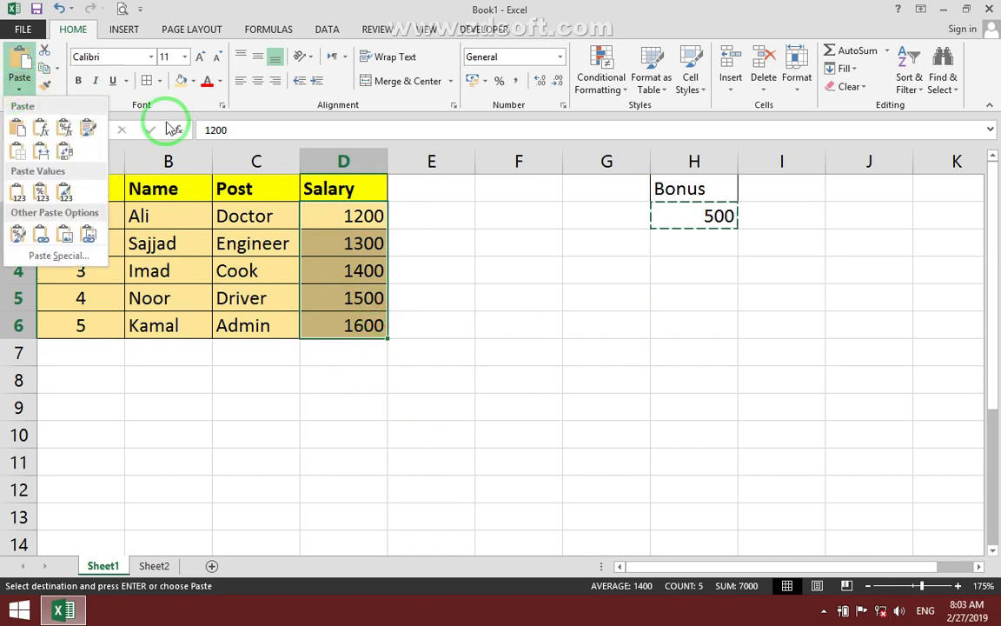
{"action": "left_click", "coordinate": [362, 216]}
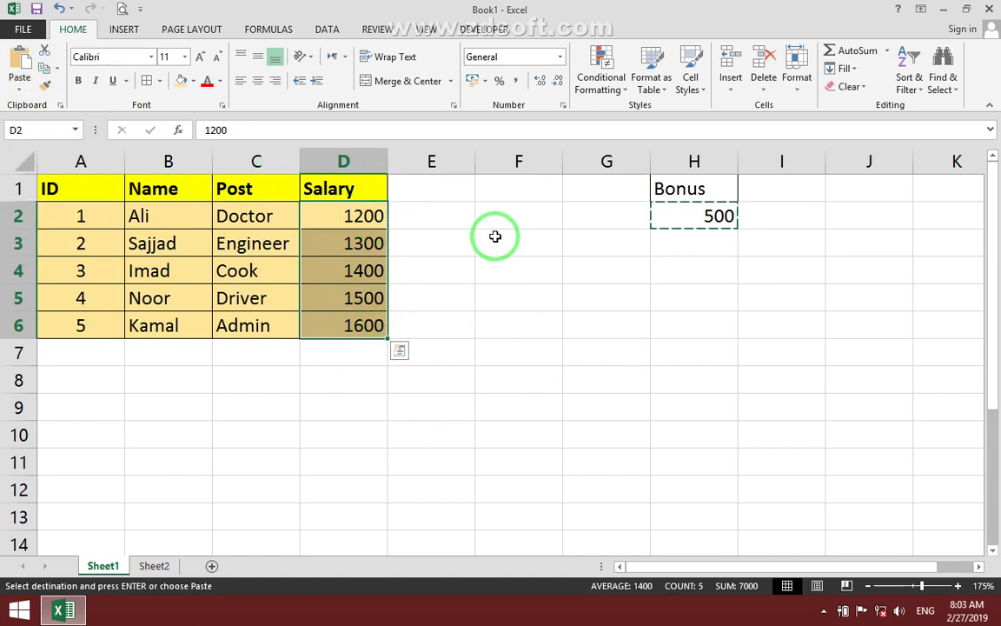
{"action": "key", "text": "ctrl+alt+v"}
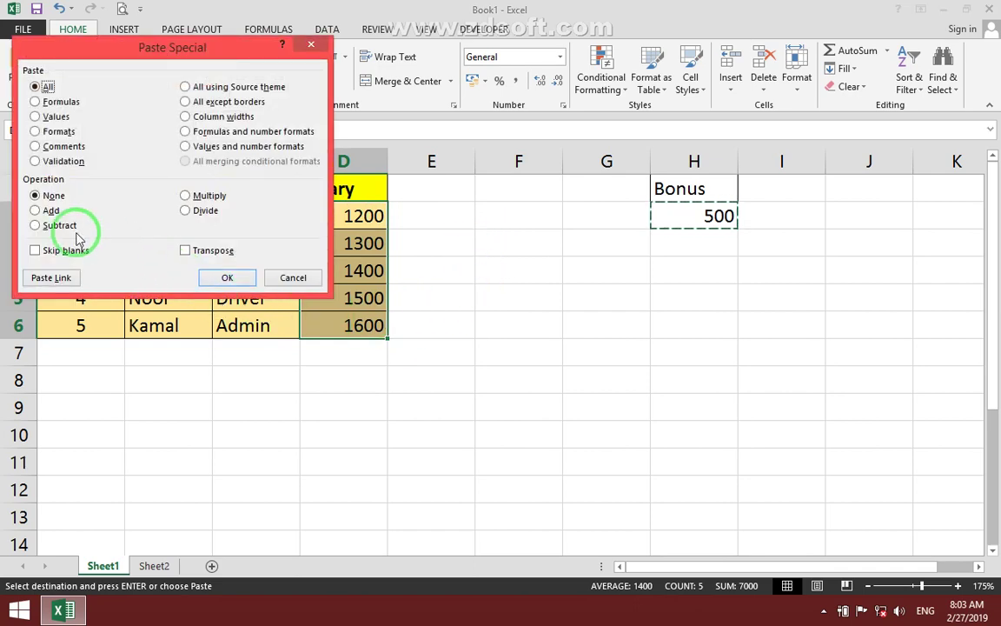
{"action": "left_click", "coordinate": [37, 211]}
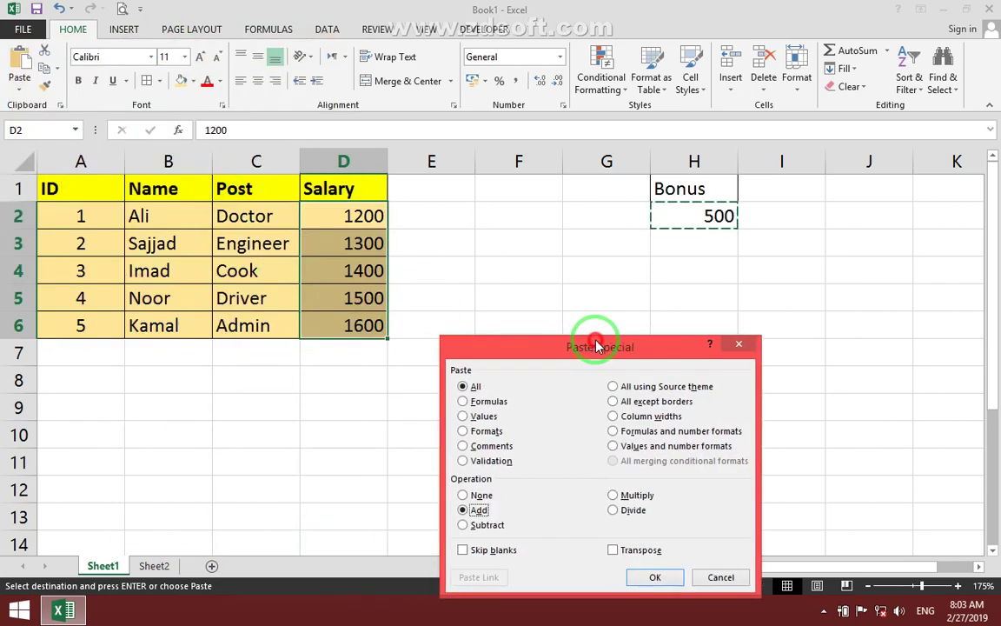
{"action": "left_click_drag", "start_coordinate": [171, 46], "coordinate": [645, 301]}
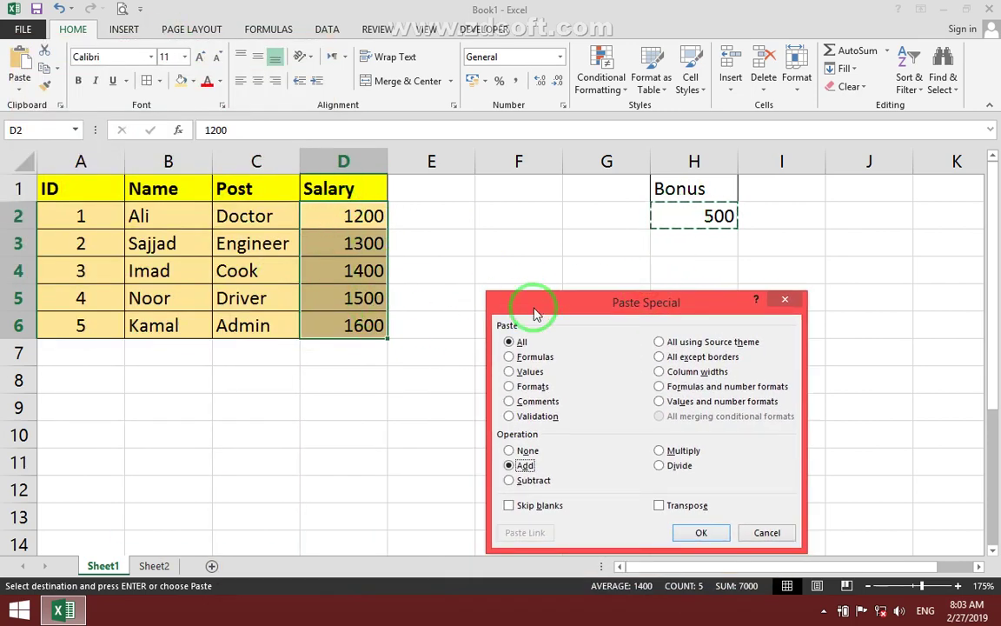
{"action": "left_click_drag", "start_coordinate": [535, 313], "coordinate": [431, 111]}
{"action": "left_click", "coordinate": [592, 320]}
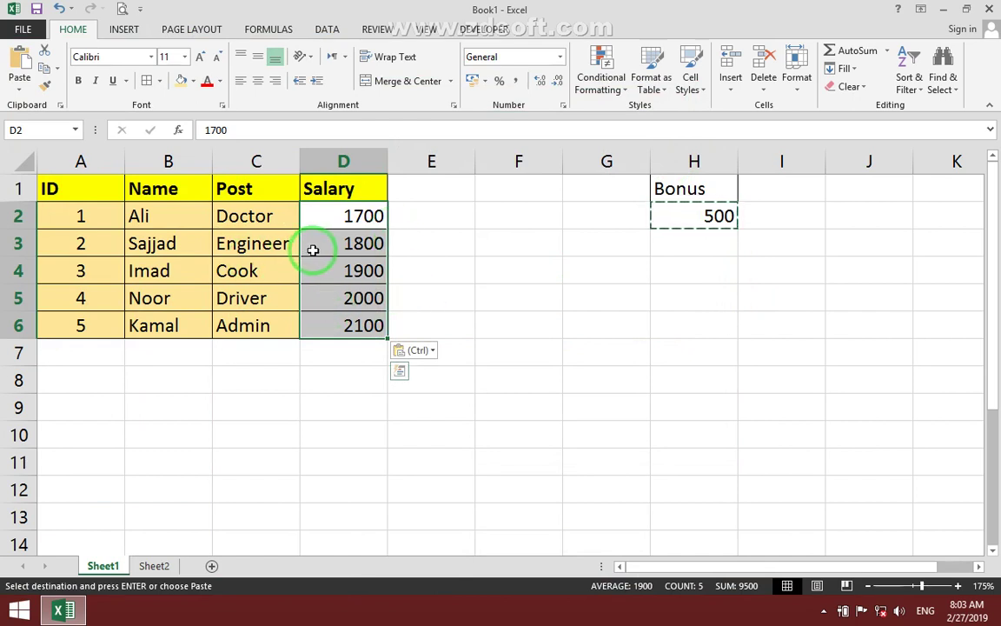
Copy C4's orange fill onto D2:D6 with Format Painter and end the pending copy
{"action": "left_click", "coordinate": [243, 269]}
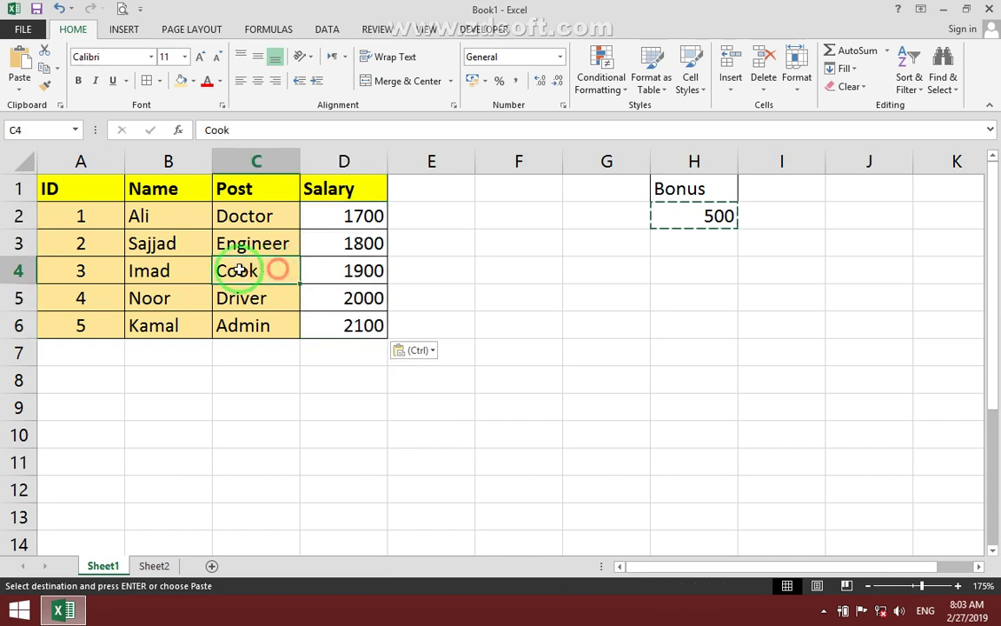
{"action": "left_click", "coordinate": [45, 85]}
{"action": "left_click_drag", "start_coordinate": [334, 209], "coordinate": [347, 318]}
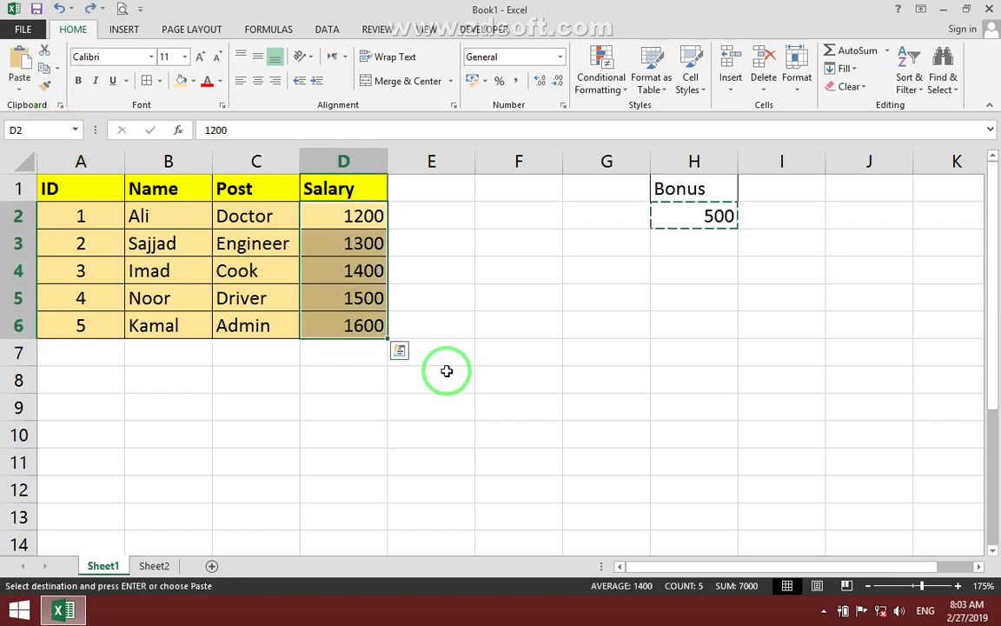
{"action": "key", "text": "Escape"}
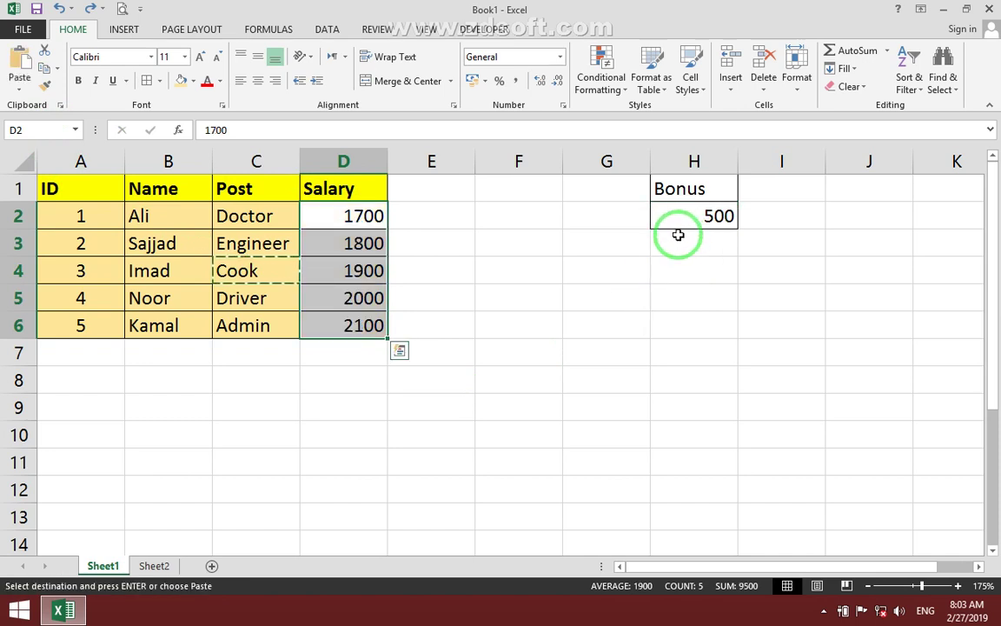
Delete the Bonus heading in H1 and change the amount in H2 to 300
{"action": "left_click", "coordinate": [648, 264]}
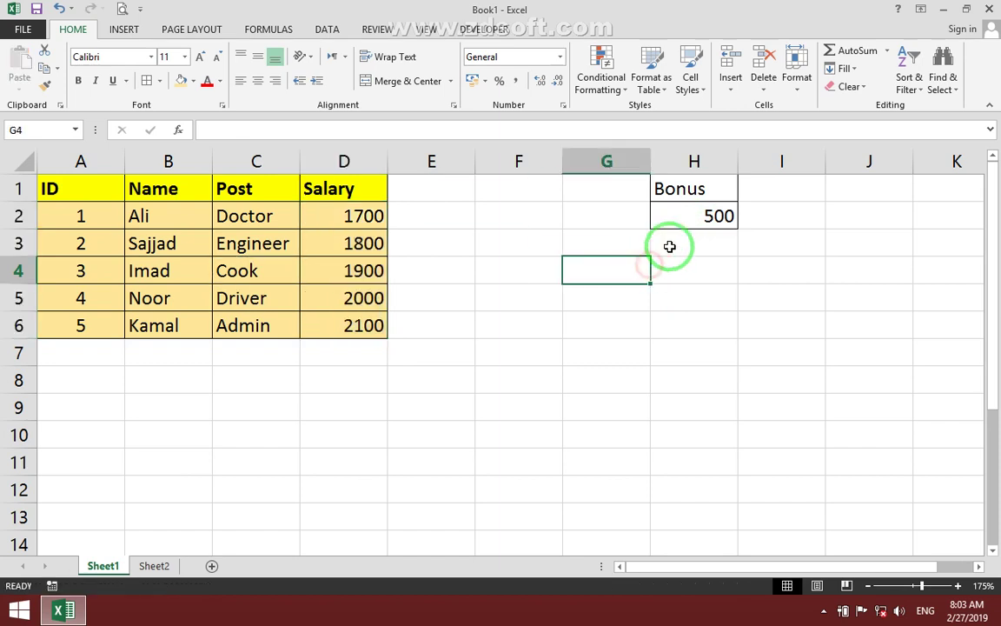
{"action": "left_click", "coordinate": [691, 193]}
{"action": "key", "text": "Delete"}
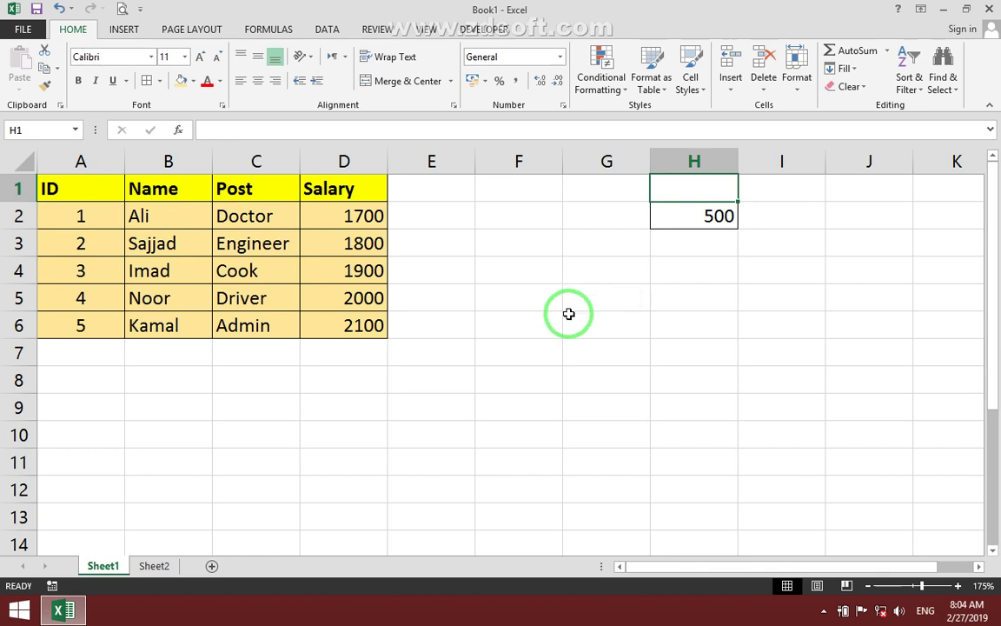
{"action": "left_click", "coordinate": [664, 228]}
{"action": "type", "text": "300"}
{"action": "key", "text": "Return"}
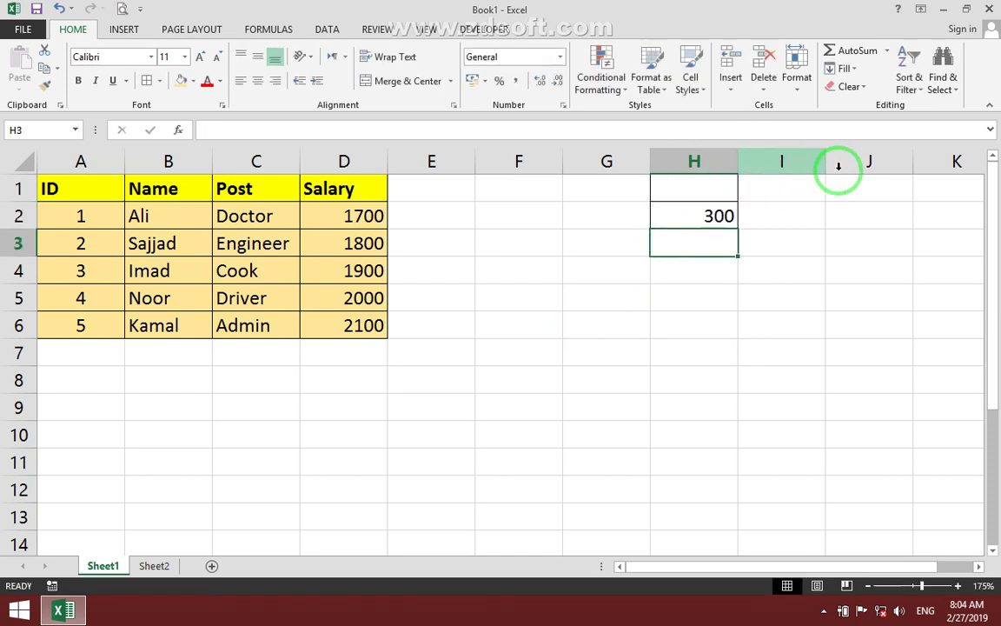
Format Painter the orange salary fill from D4 onto H2
{"action": "left_click", "coordinate": [311, 267]}
{"action": "left_click", "coordinate": [44, 85]}
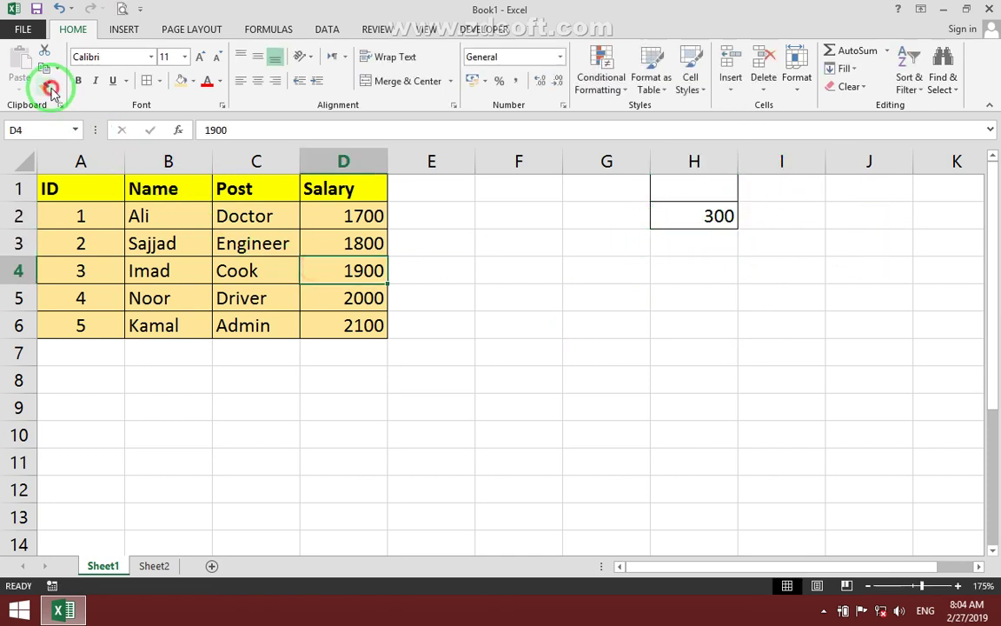
{"action": "left_click", "coordinate": [684, 216]}
{"action": "left_click", "coordinate": [670, 277]}
Copy the 300 in H2 and select the salaries D2:D6
{"action": "left_click", "coordinate": [693, 216]}
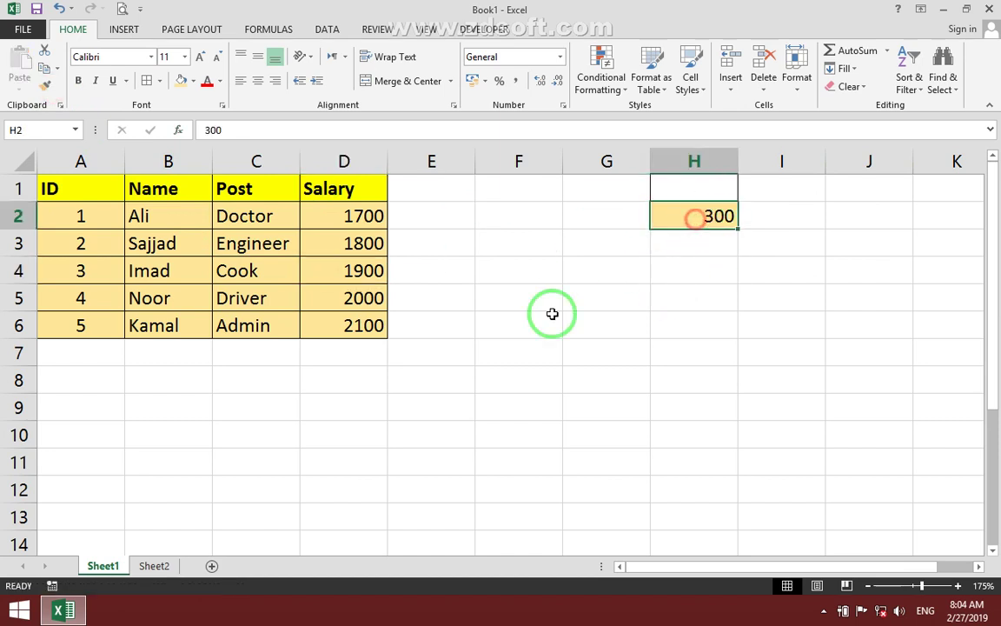
{"action": "left_click", "coordinate": [46, 67]}
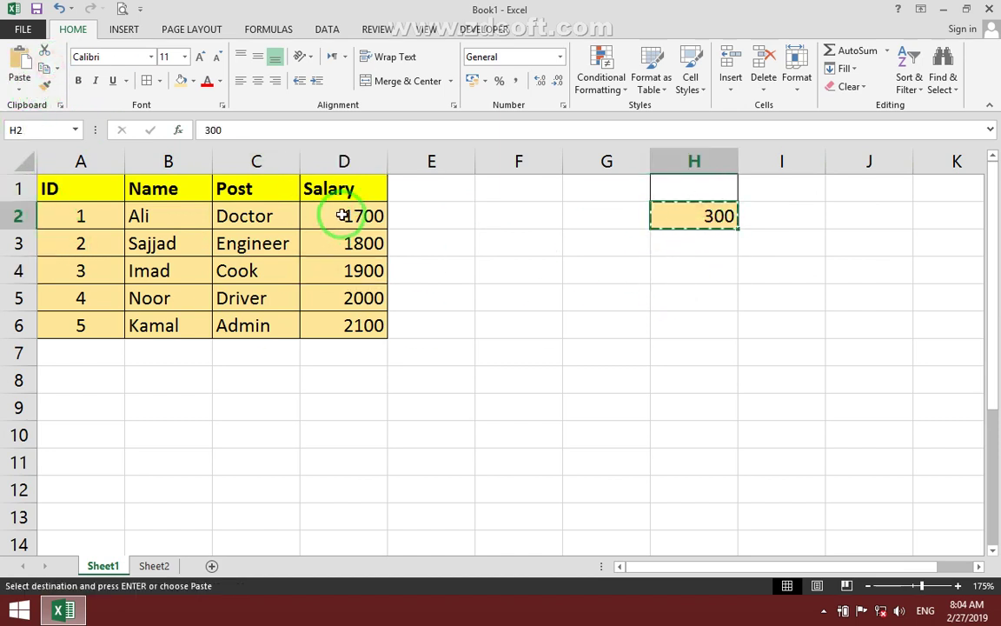
{"action": "left_click_drag", "start_coordinate": [332, 214], "coordinate": [346, 326]}
Paste Special the copied 300 onto D2:D6 with Subtract, then clear the copy marquee
{"action": "left_click", "coordinate": [21, 90]}
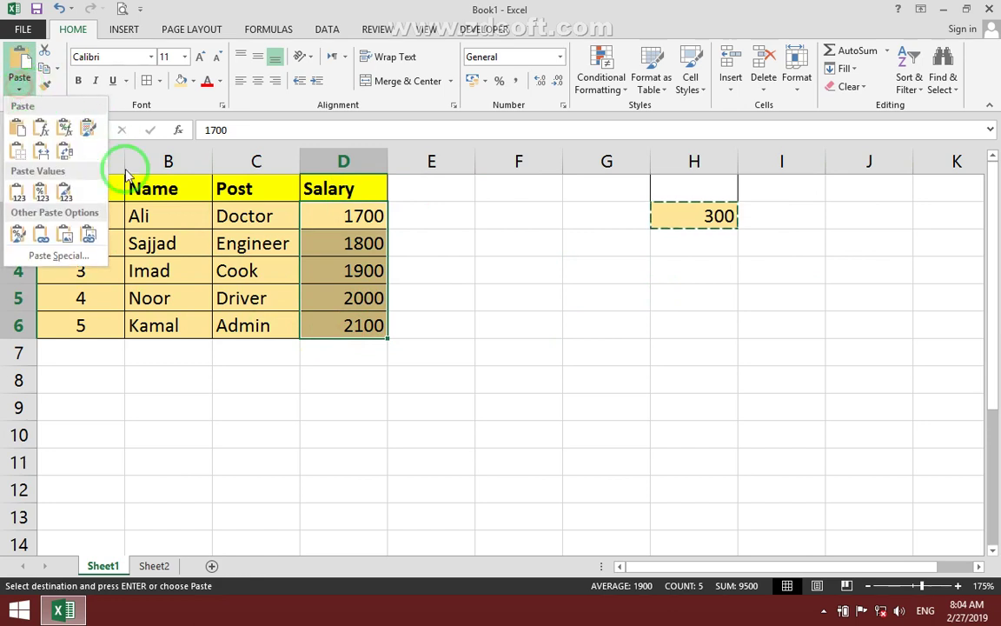
{"action": "left_click", "coordinate": [61, 256]}
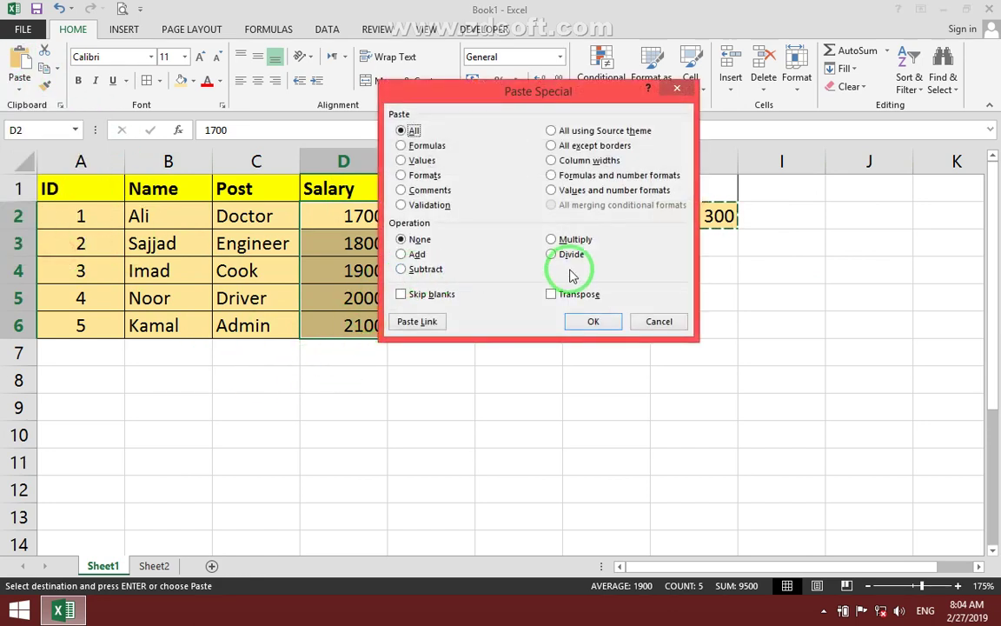
{"action": "left_click", "coordinate": [403, 270]}
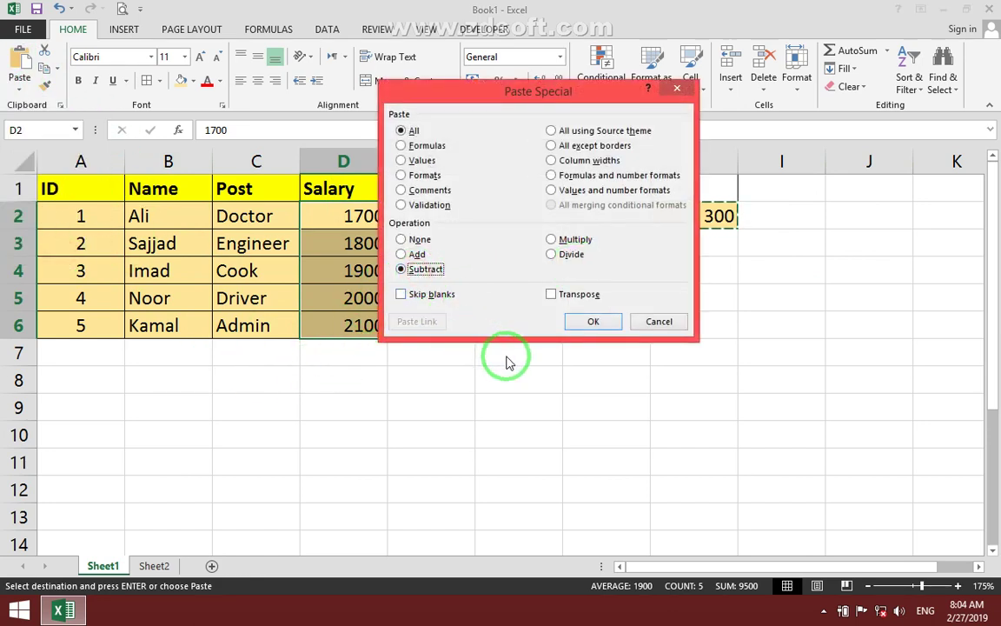
{"action": "left_click", "coordinate": [590, 322]}
{"action": "left_click_drag", "start_coordinate": [521, 382], "coordinate": [525, 399]}
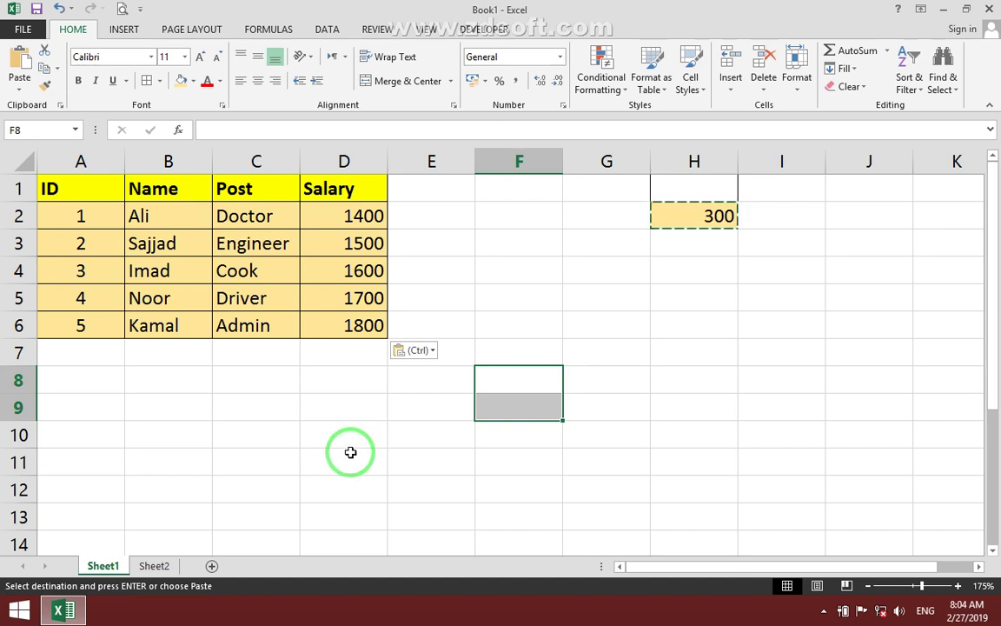
{"action": "key", "text": "Escape"}
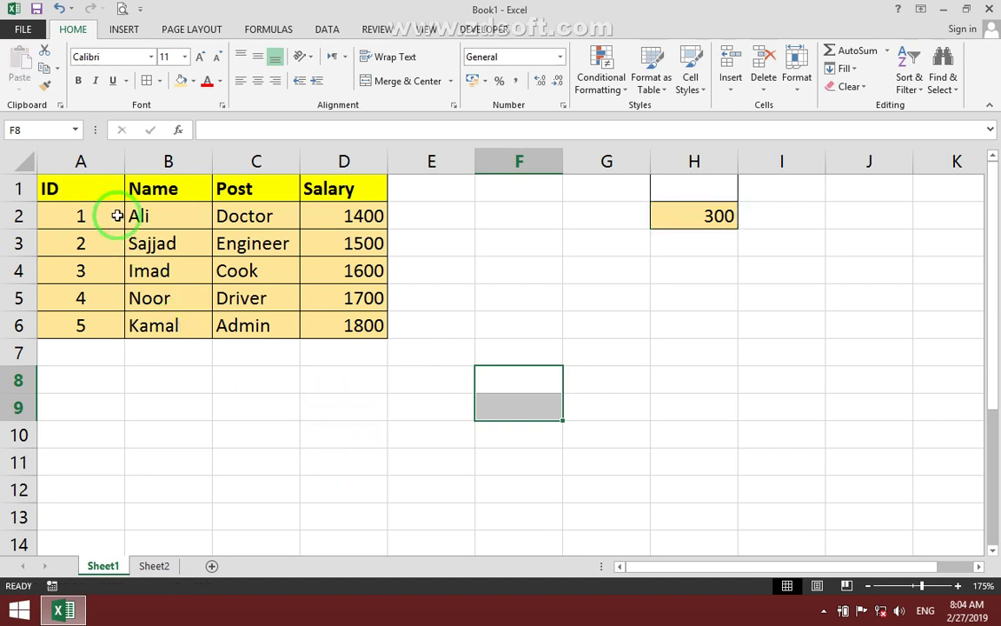
Copy the Salary column D1:D6 into column E
{"action": "left_click", "coordinate": [517, 243]}
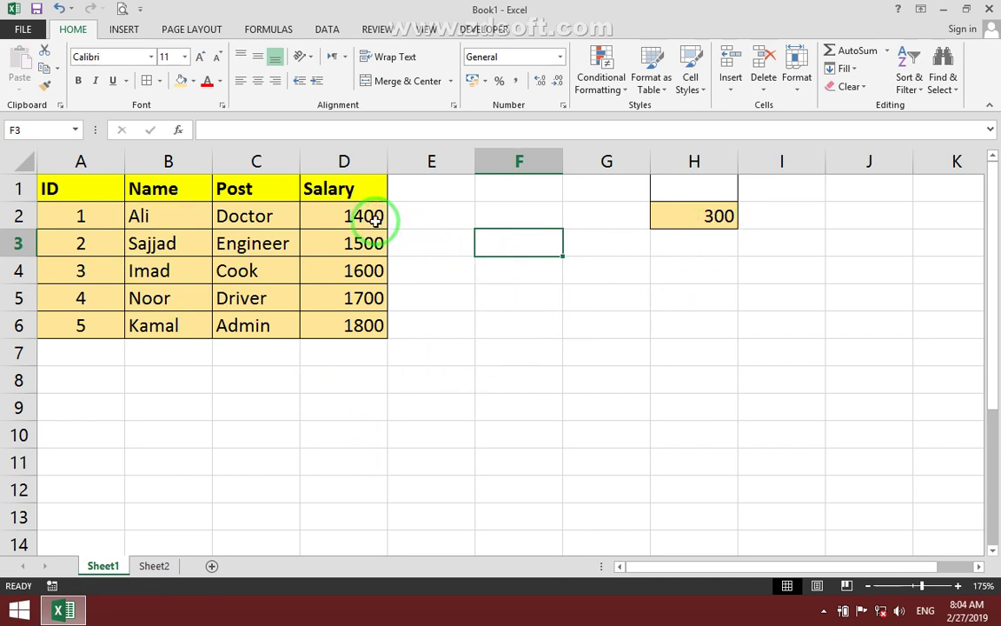
{"action": "left_click_drag", "start_coordinate": [371, 217], "coordinate": [352, 270]}
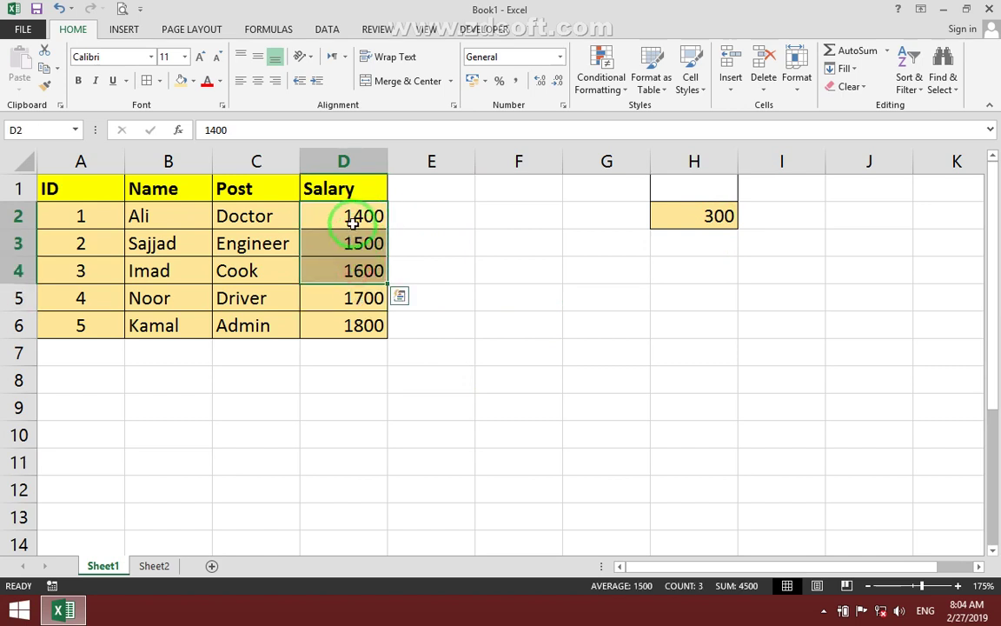
{"action": "left_click", "coordinate": [352, 217]}
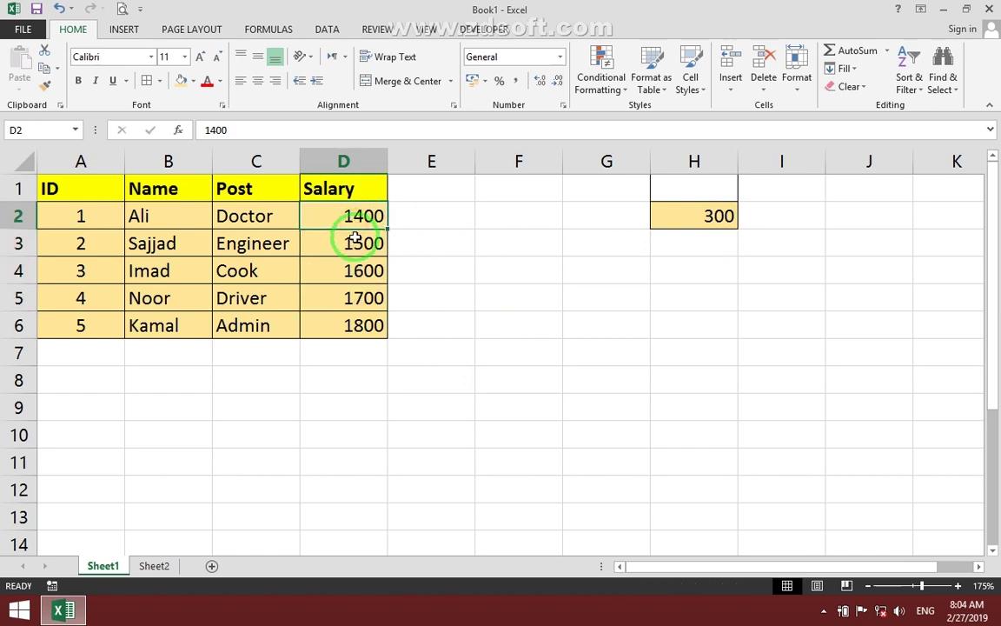
{"action": "mouse_move", "coordinate": [362, 180]}
{"action": "left_mouse_down"}
{"action": "mouse_move", "coordinate": [347, 323]}
{"action": "mouse_move", "coordinate": [441, 342]}
{"action": "left_mouse_up"}
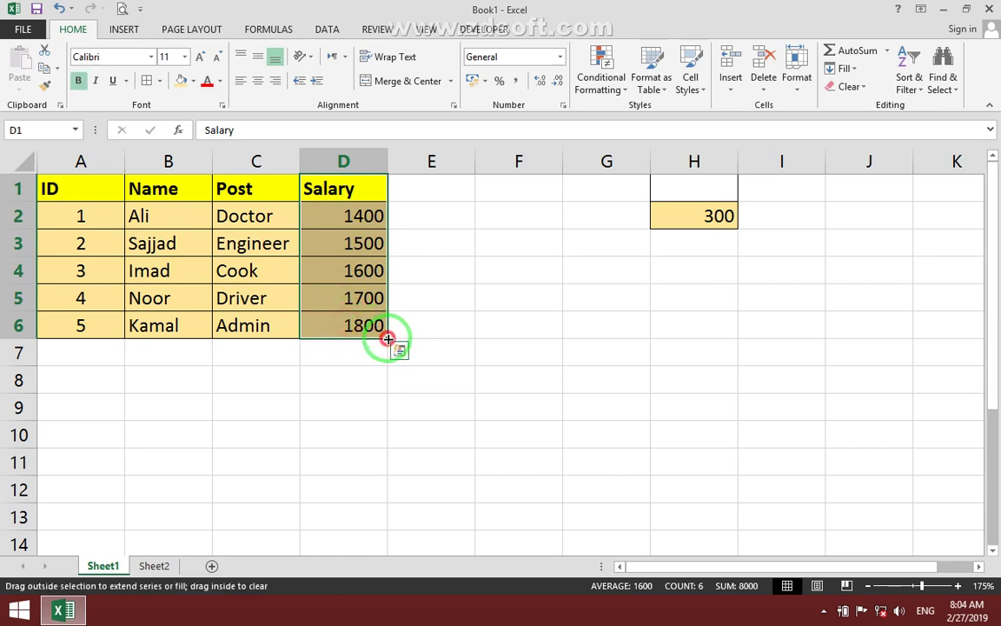
{"action": "left_click", "coordinate": [435, 377]}
Rename the E1 heading to 'Three Month Salary' and autofit column E's width
{"action": "left_click", "coordinate": [419, 189]}
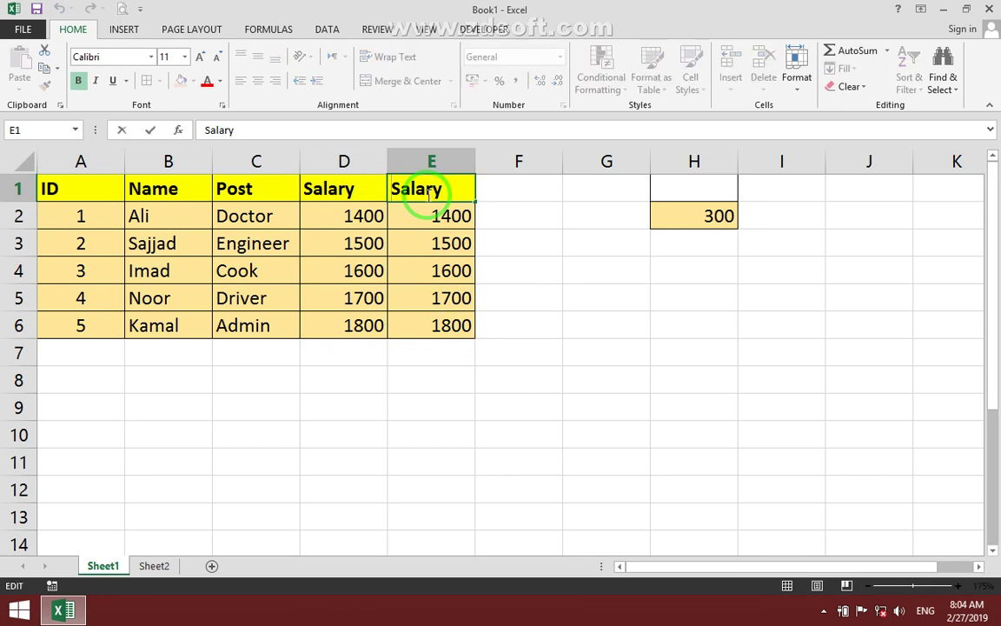
{"action": "type", "text": "Three M"}
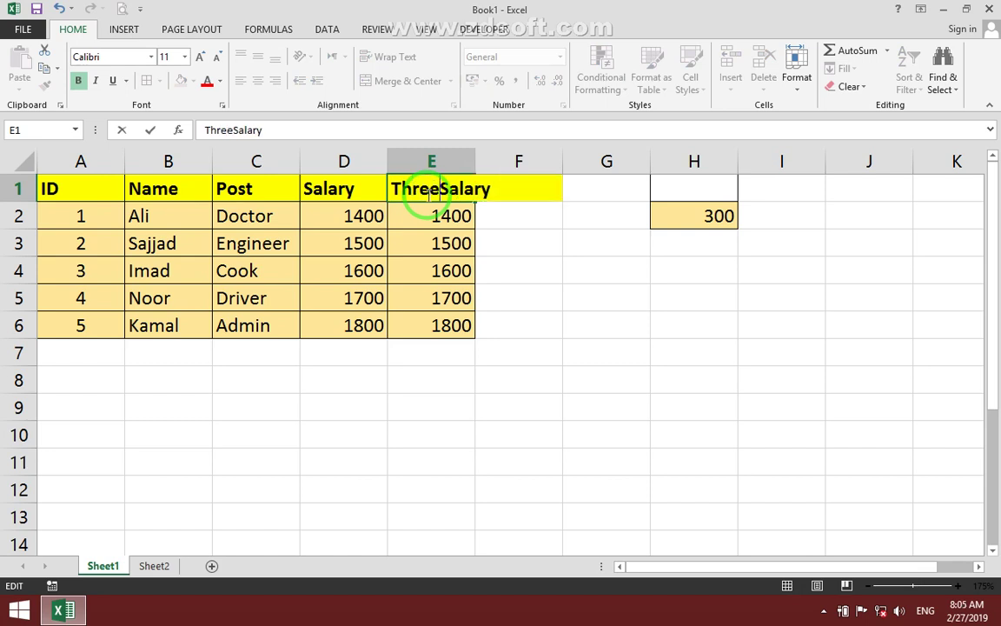
{"action": "type", "text": "onth"}
{"action": "key", "text": "Return"}
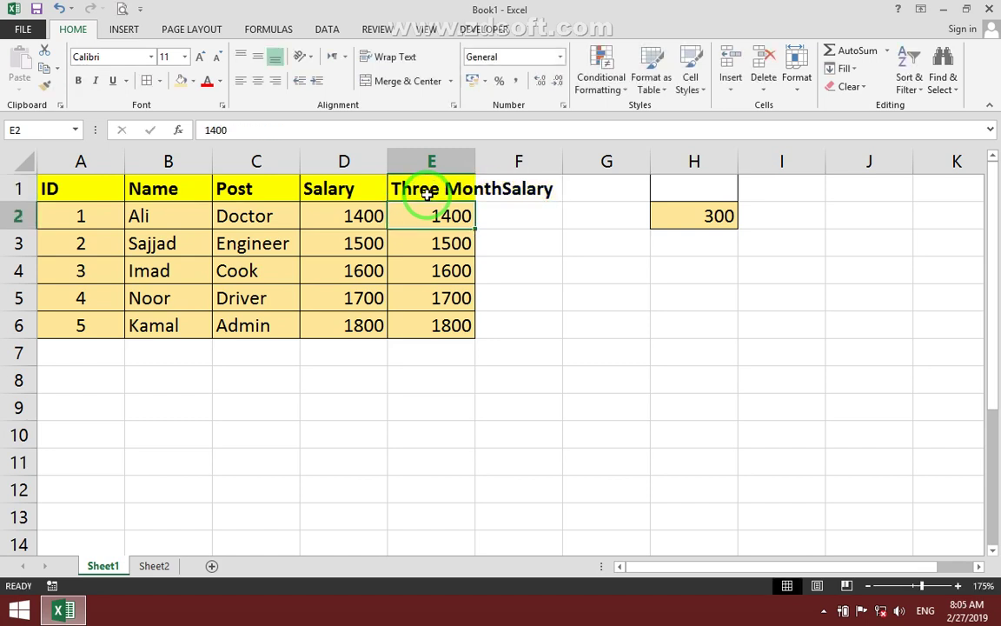
{"action": "double_click", "coordinate": [475, 160]}
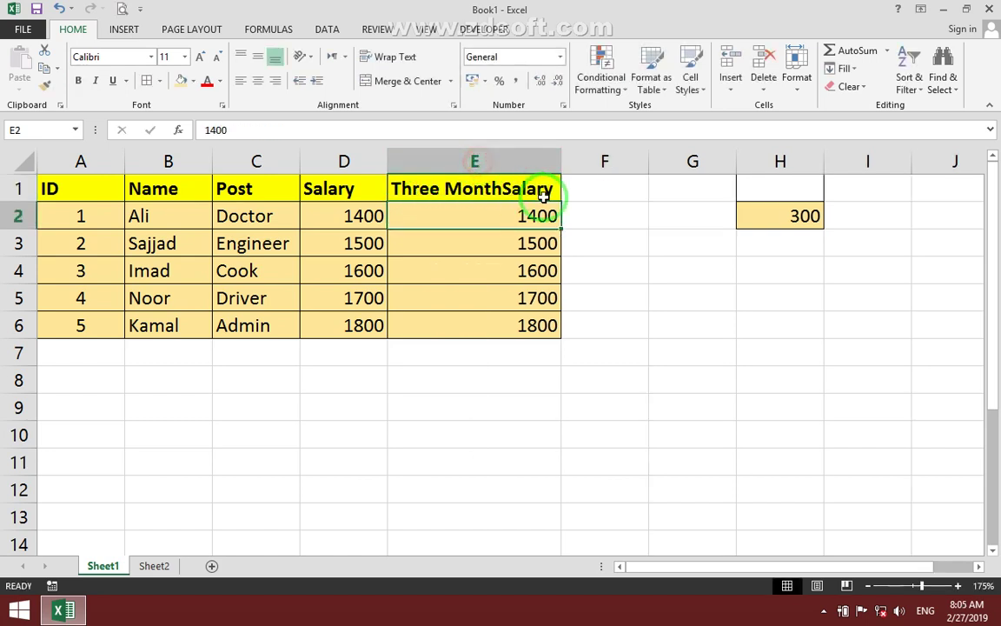
{"action": "double_click", "coordinate": [504, 181]}
{"action": "left_click_drag", "start_coordinate": [517, 251], "coordinate": [516, 271]}
{"action": "left_click", "coordinate": [535, 324]}
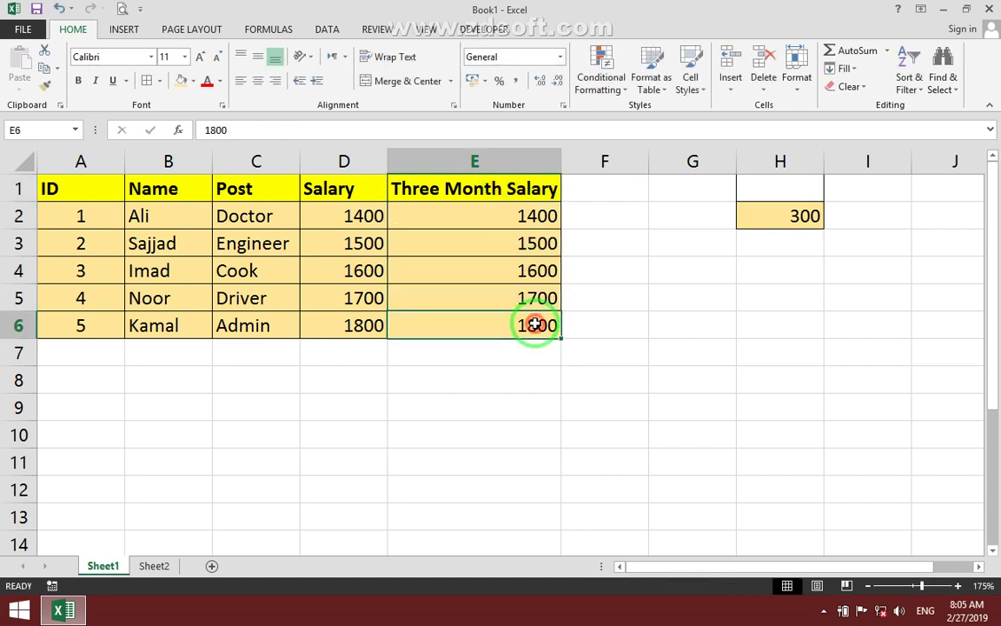
{"action": "left_click_drag", "start_coordinate": [340, 216], "coordinate": [365, 306]}
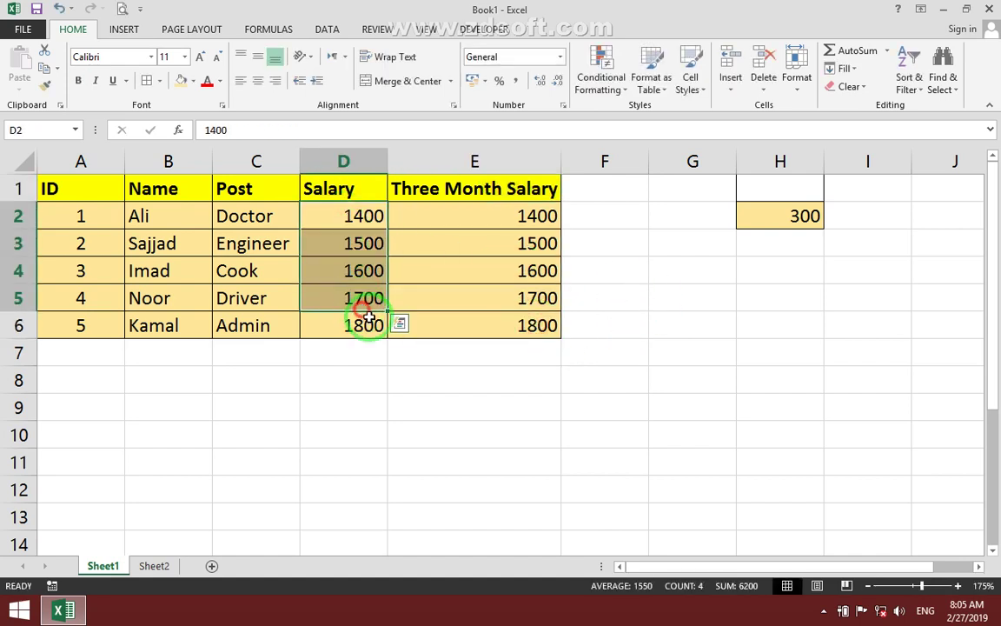
{"action": "left_click", "coordinate": [365, 326]}
Replace the 300 in H2 with multiplier 3, copy it, and select E2:E6
{"action": "left_click", "coordinate": [792, 228]}
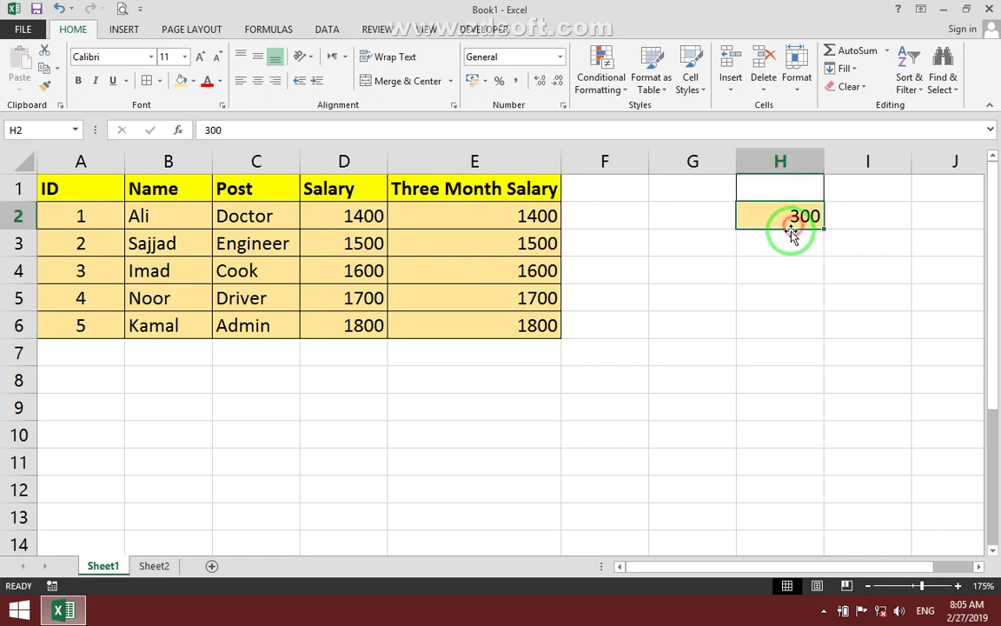
{"action": "key", "text": "Delete"}
{"action": "left_click", "coordinate": [732, 357]}
{"action": "left_click", "coordinate": [507, 228]}
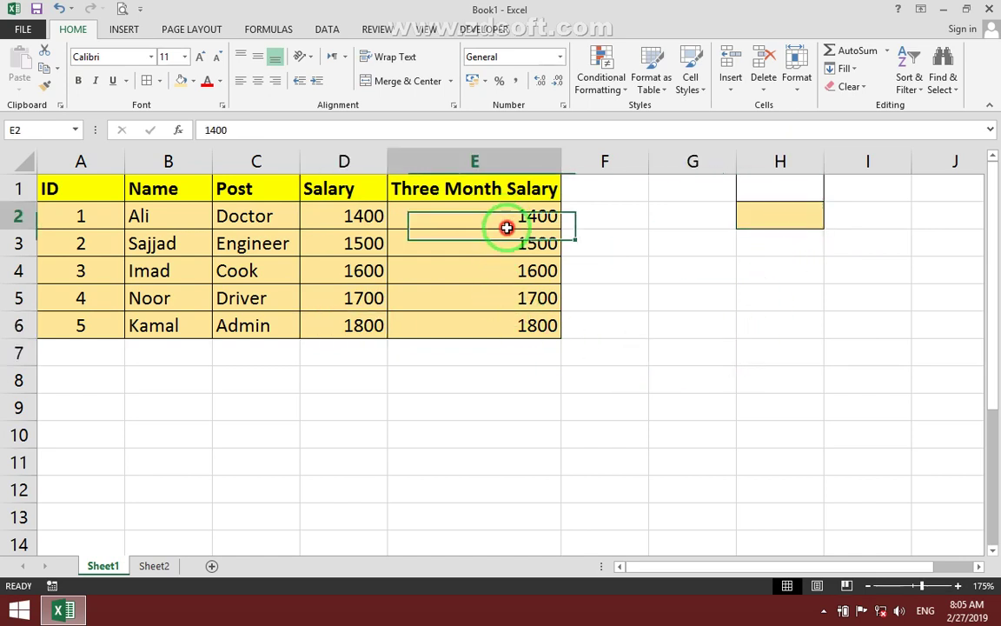
{"action": "left_click_drag", "start_coordinate": [506, 228], "coordinate": [509, 327]}
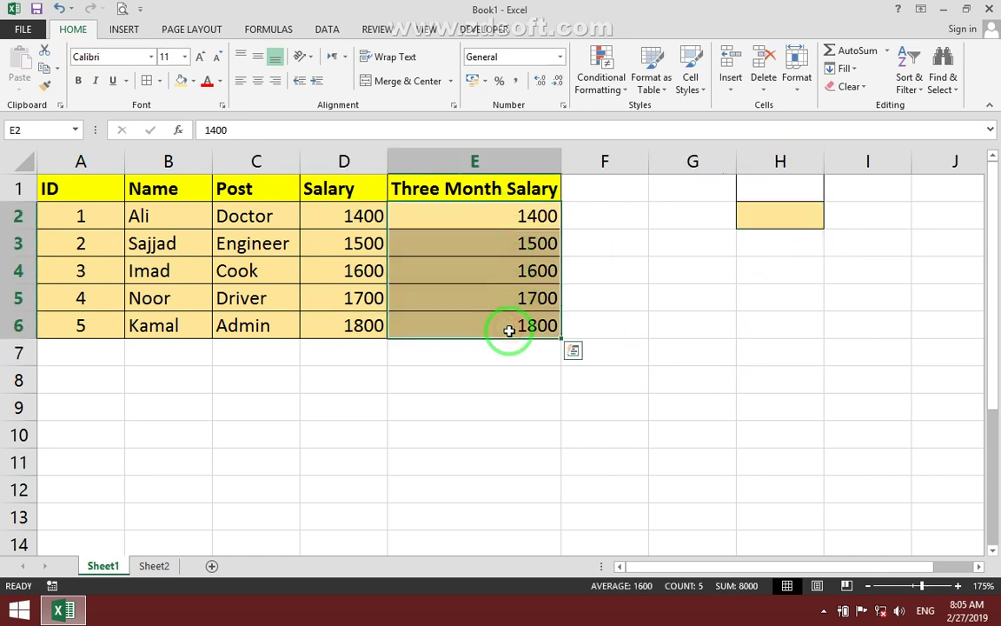
{"action": "left_click", "coordinate": [755, 219]}
{"action": "type", "text": "3"}
{"action": "left_click", "coordinate": [749, 291]}
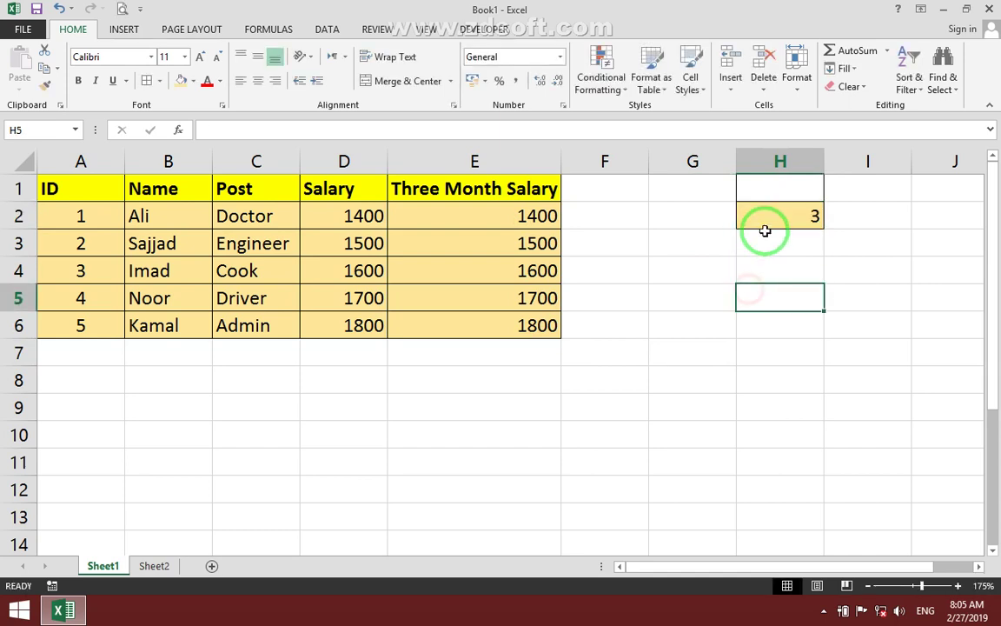
{"action": "left_click", "coordinate": [765, 219]}
{"action": "left_click", "coordinate": [40, 67]}
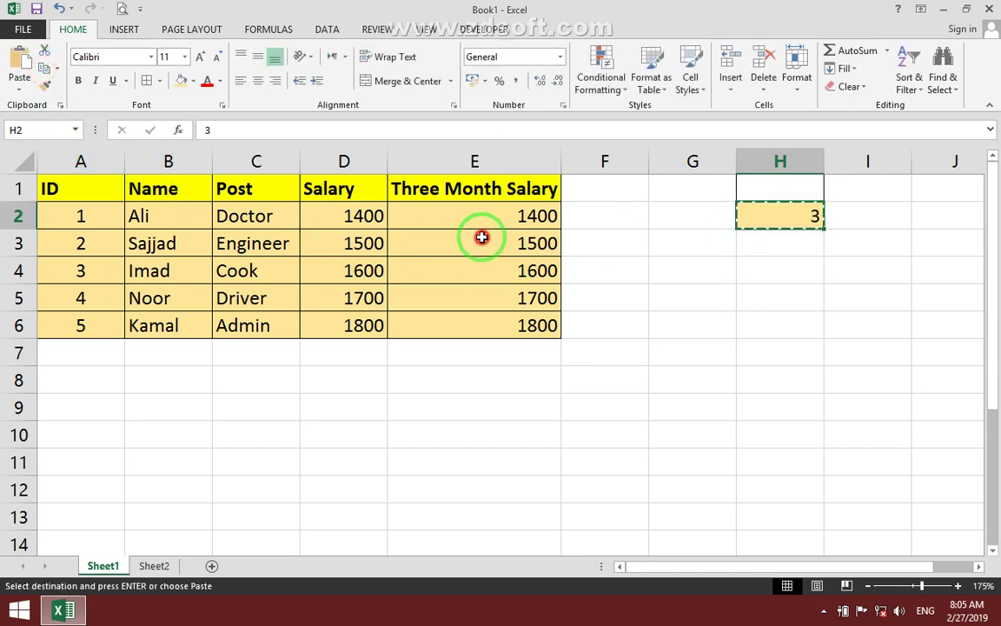
{"action": "left_click_drag", "start_coordinate": [481, 224], "coordinate": [470, 325]}
Paste Special Multiply by 3 onto E2:E6, check the tripled values, and clear the copy
{"action": "left_click", "coordinate": [19, 87]}
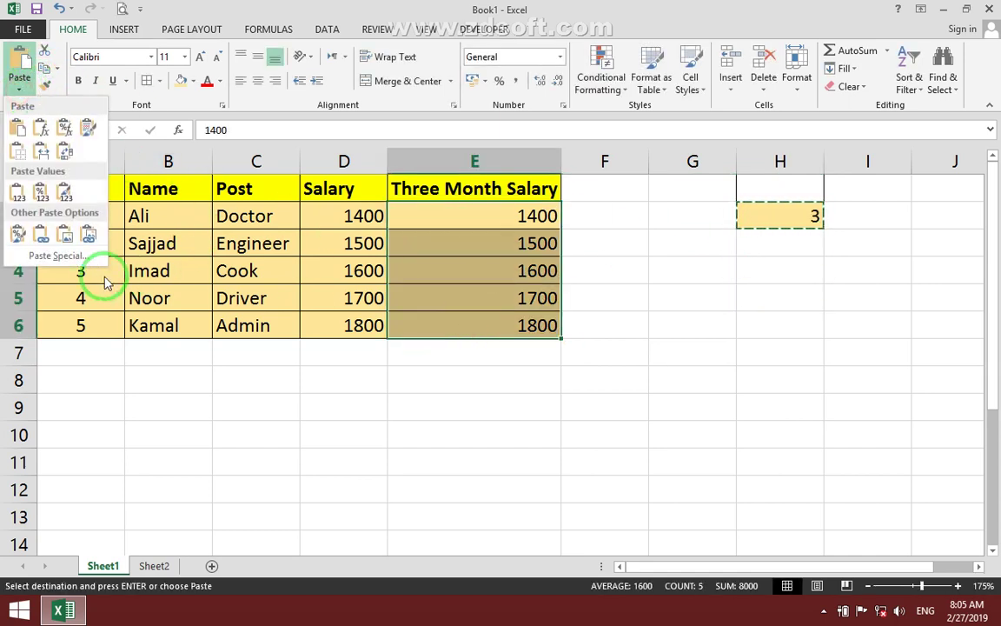
{"action": "left_click", "coordinate": [63, 256]}
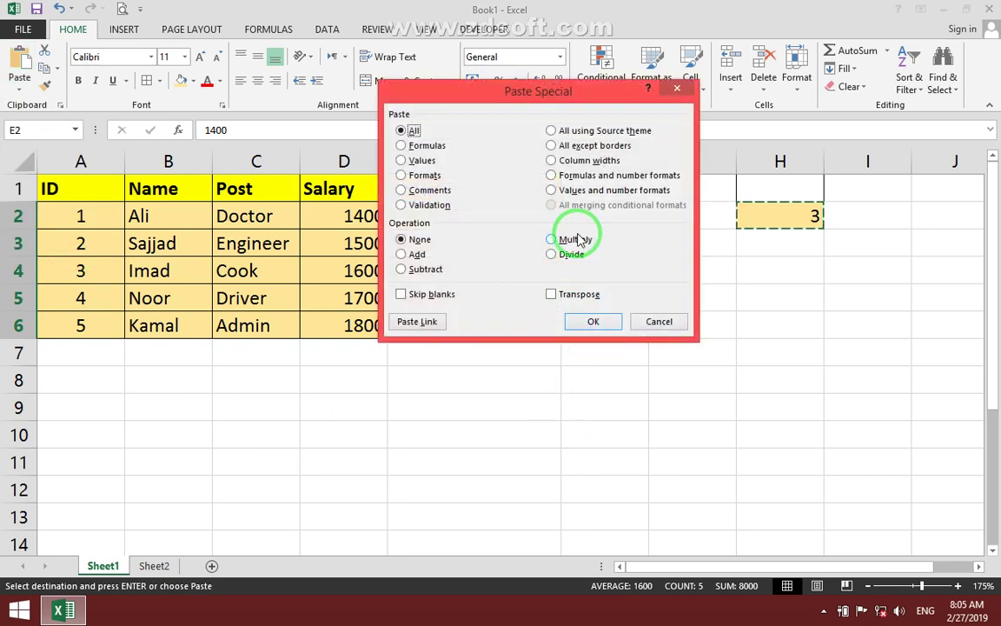
{"action": "left_click", "coordinate": [573, 239]}
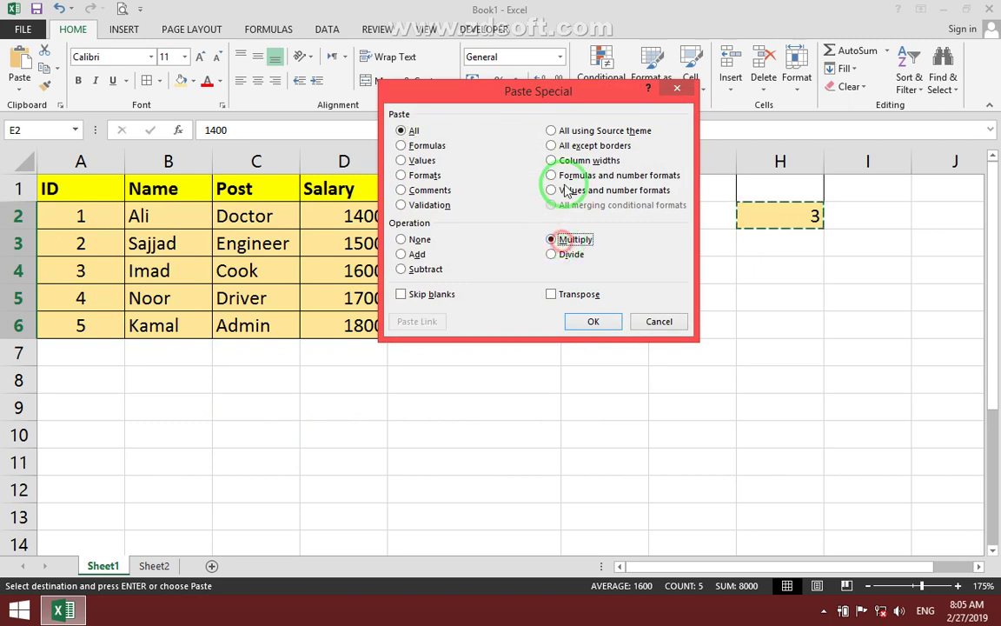
{"action": "left_click_drag", "start_coordinate": [556, 90], "coordinate": [607, 354]}
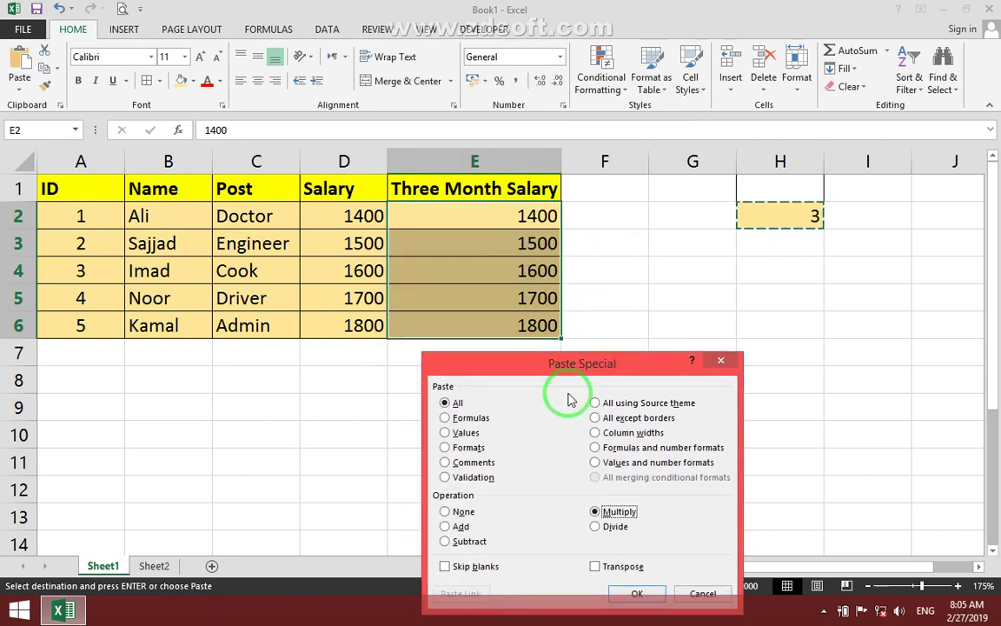
{"action": "left_click_drag", "start_coordinate": [555, 361], "coordinate": [291, 99]}
{"action": "left_click", "coordinate": [376, 331]}
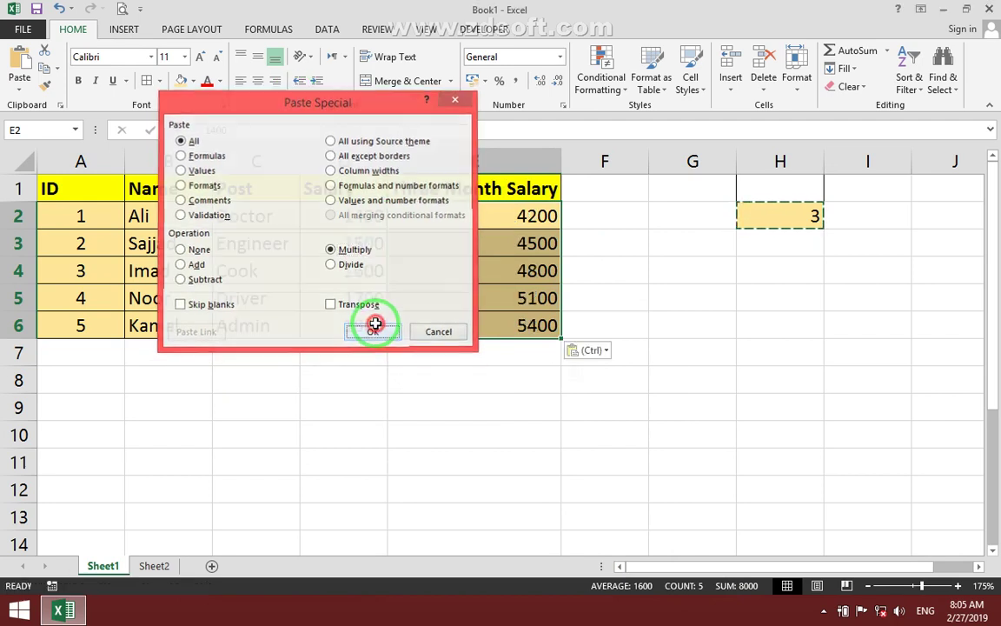
{"action": "left_click", "coordinate": [447, 376]}
{"action": "left_click", "coordinate": [338, 227]}
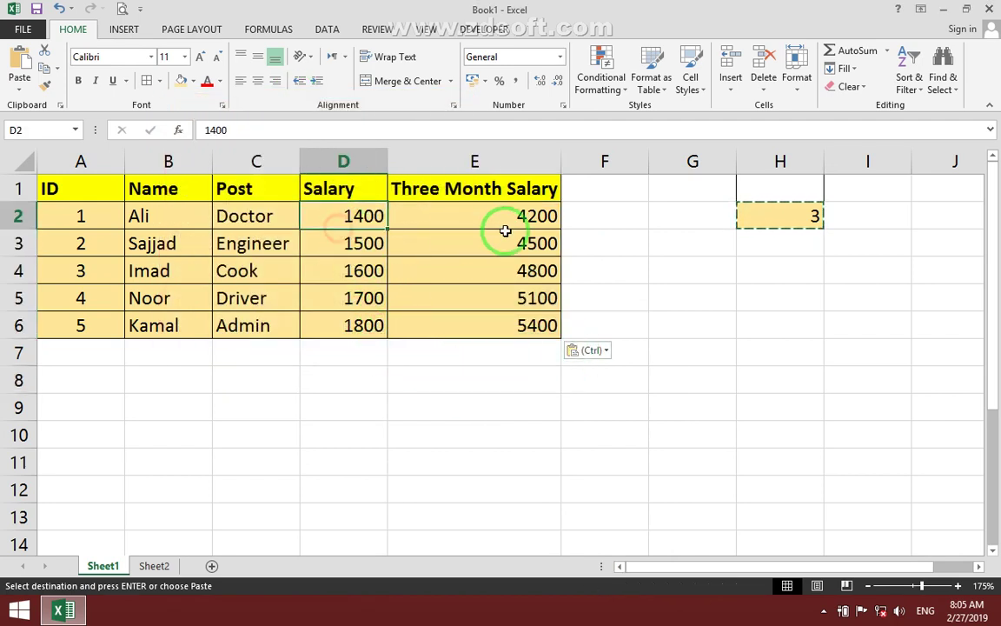
{"action": "left_click", "coordinate": [510, 229]}
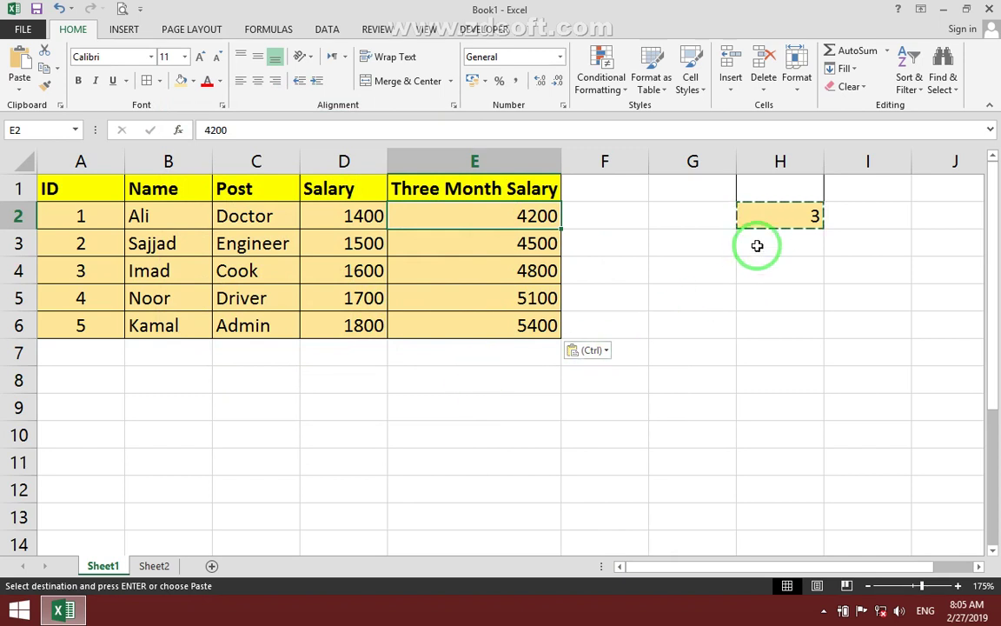
{"action": "key", "text": "Escape"}
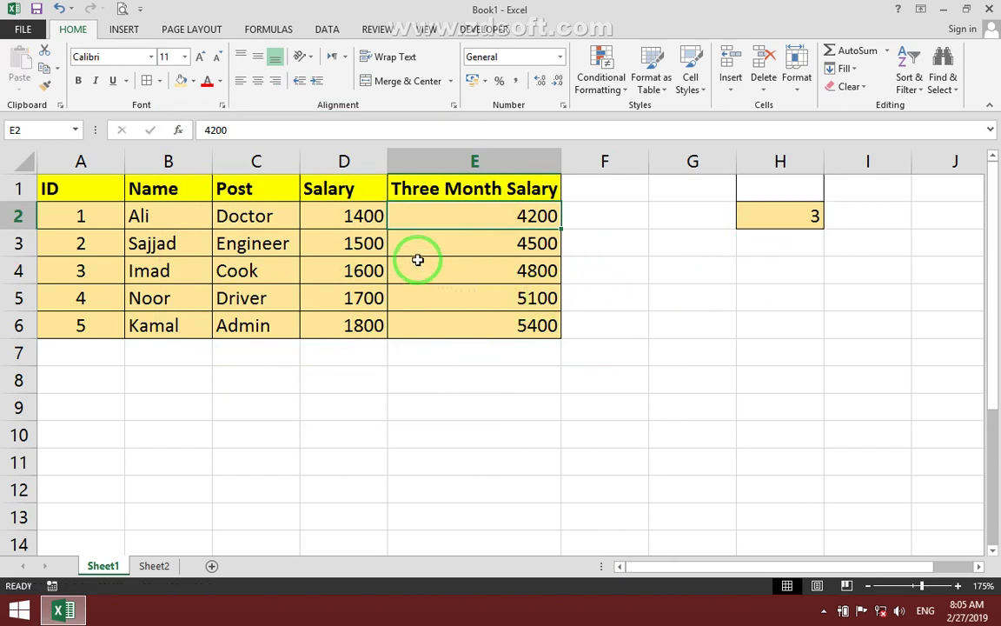
Delete the Three Month Salary column and set salaries D2 to 3000 and D3 to 19000
{"action": "right_click", "coordinate": [424, 161]}
{"action": "left_click", "coordinate": [474, 296]}
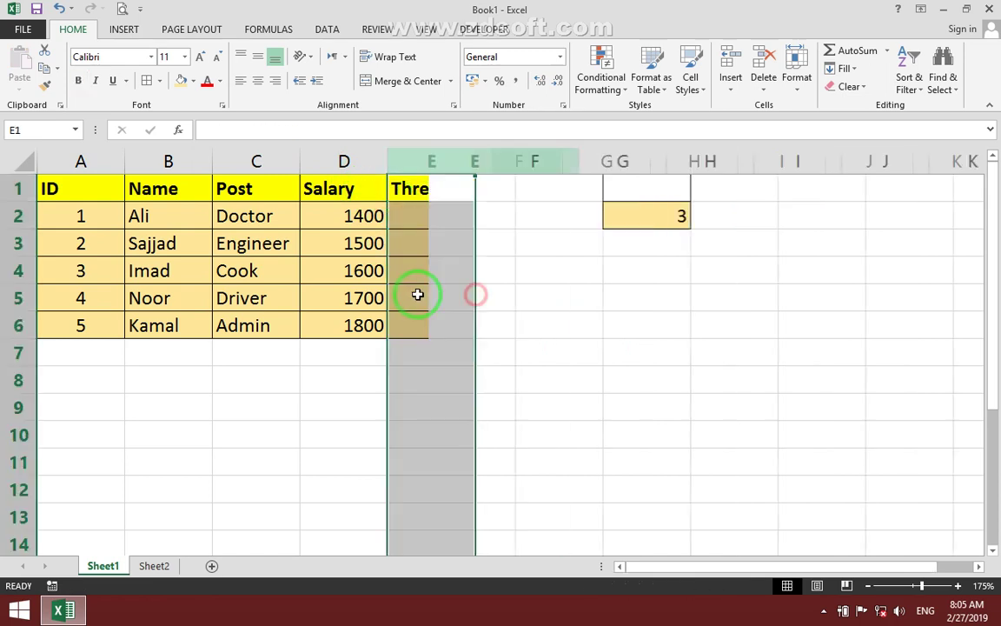
{"action": "left_click", "coordinate": [332, 228]}
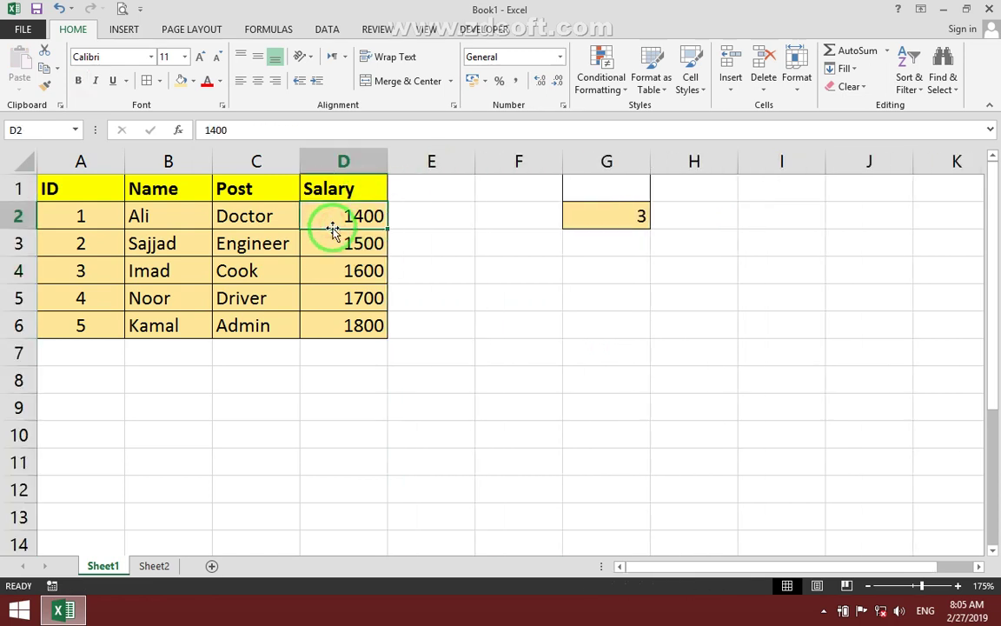
{"action": "type", "text": "30"}
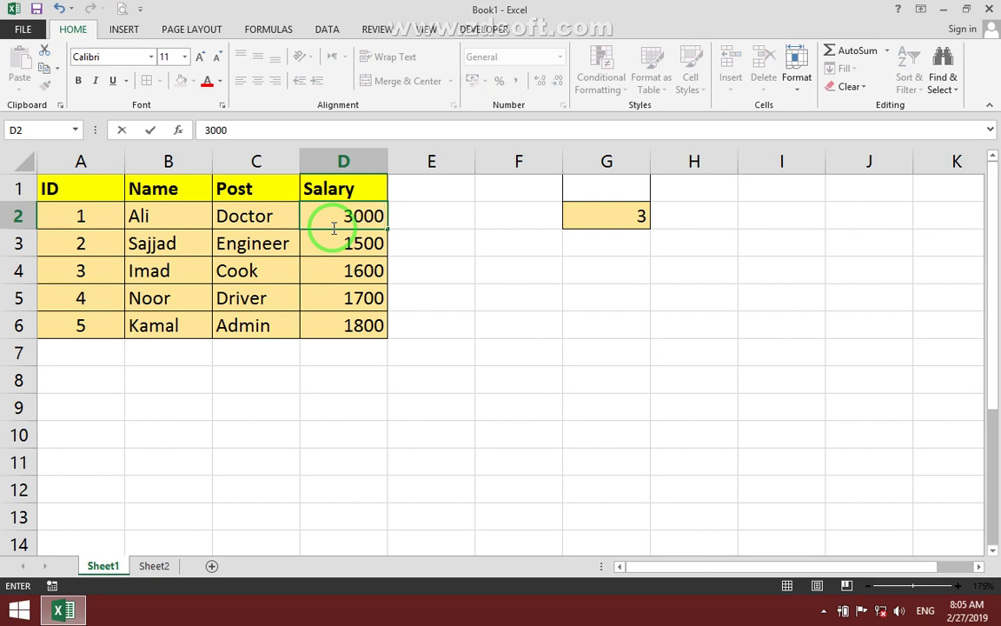
{"action": "key", "text": "Return"}
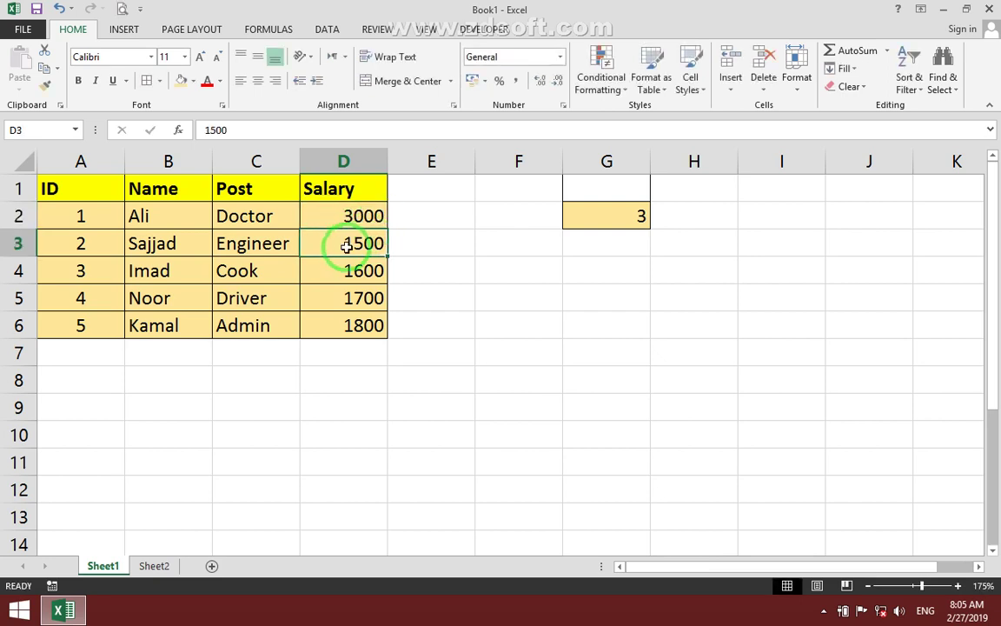
{"action": "type", "text": "19000"}
{"action": "key", "text": "Return"}
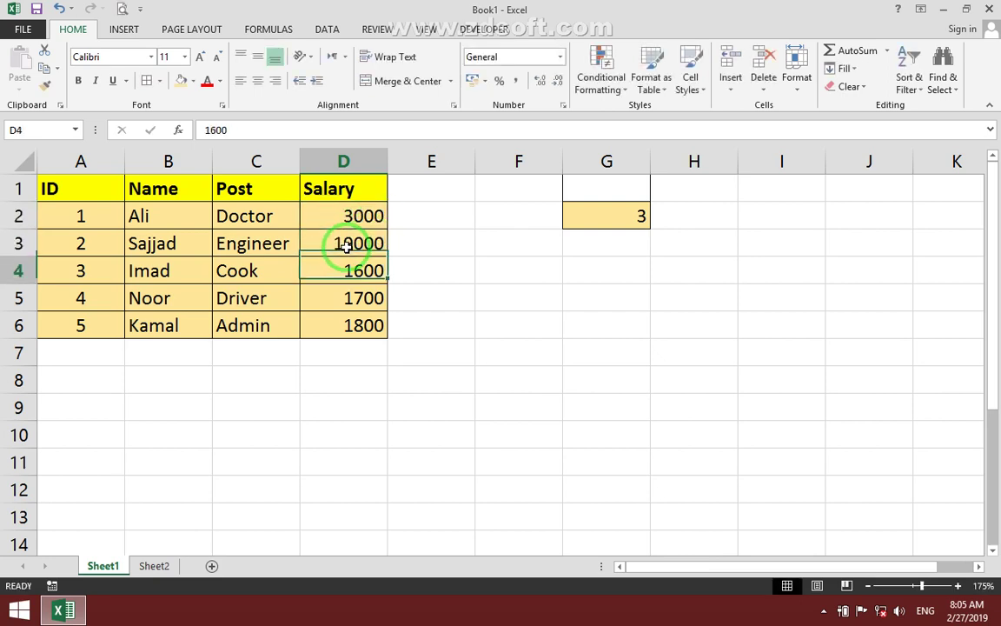
Clear the leftover multiplier 3 in G2 and select the Salary column D1:D6
{"action": "left_click", "coordinate": [618, 215]}
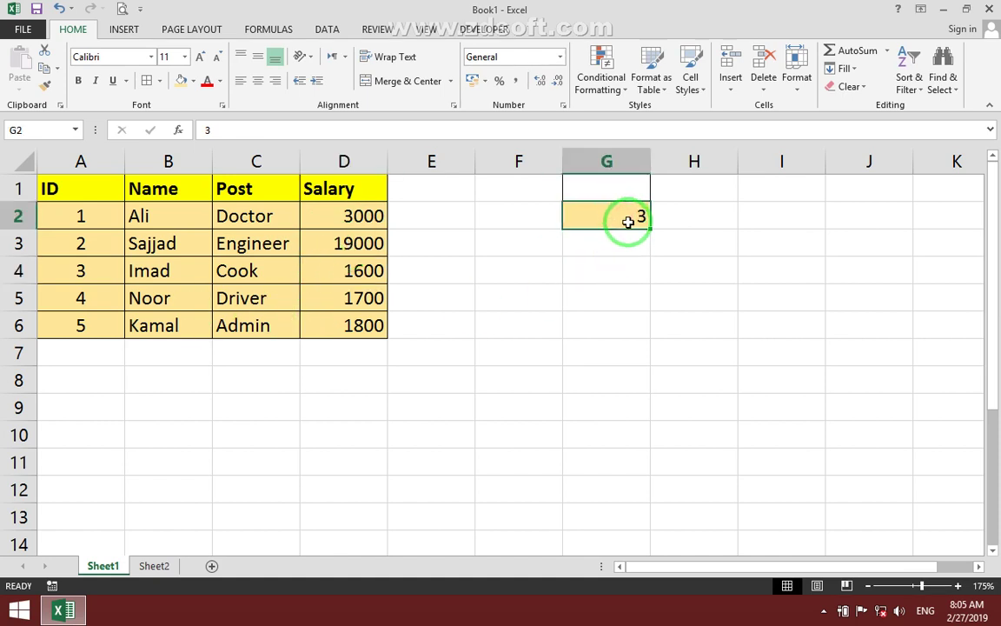
{"action": "key", "text": "Delete"}
{"action": "mouse_move", "coordinate": [368, 197]}
{"action": "left_mouse_down"}
{"action": "mouse_move", "coordinate": [364, 306]}
{"action": "mouse_move", "coordinate": [388, 340]}
{"action": "mouse_move", "coordinate": [461, 337]}
{"action": "left_mouse_up"}
Copy the Salary column into E, head it 'Par Day Salary', and autofit its width
{"action": "left_click", "coordinate": [432, 189]}
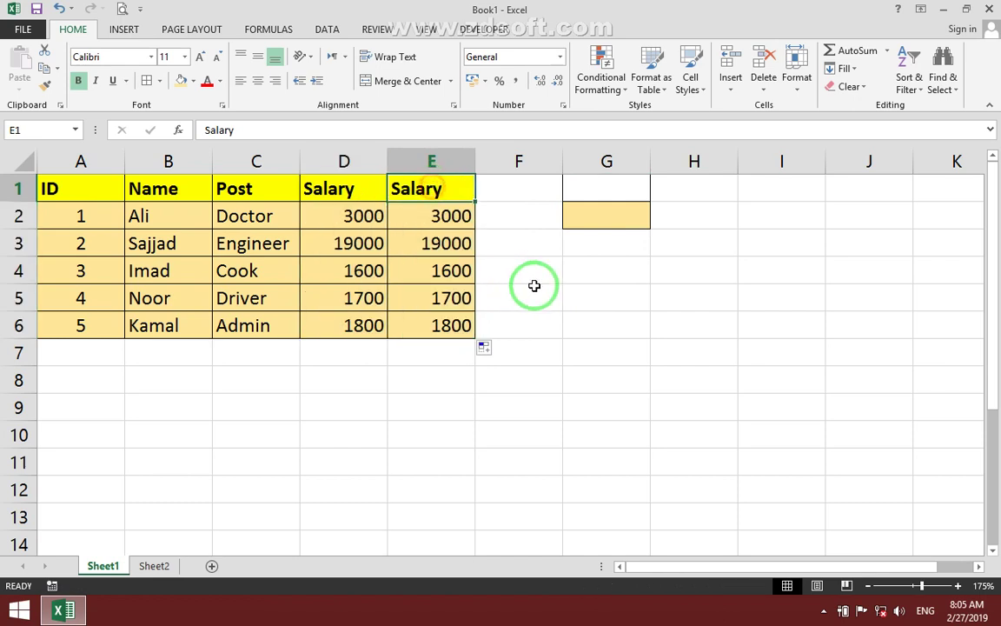
{"action": "type", "text": "Par Da"}
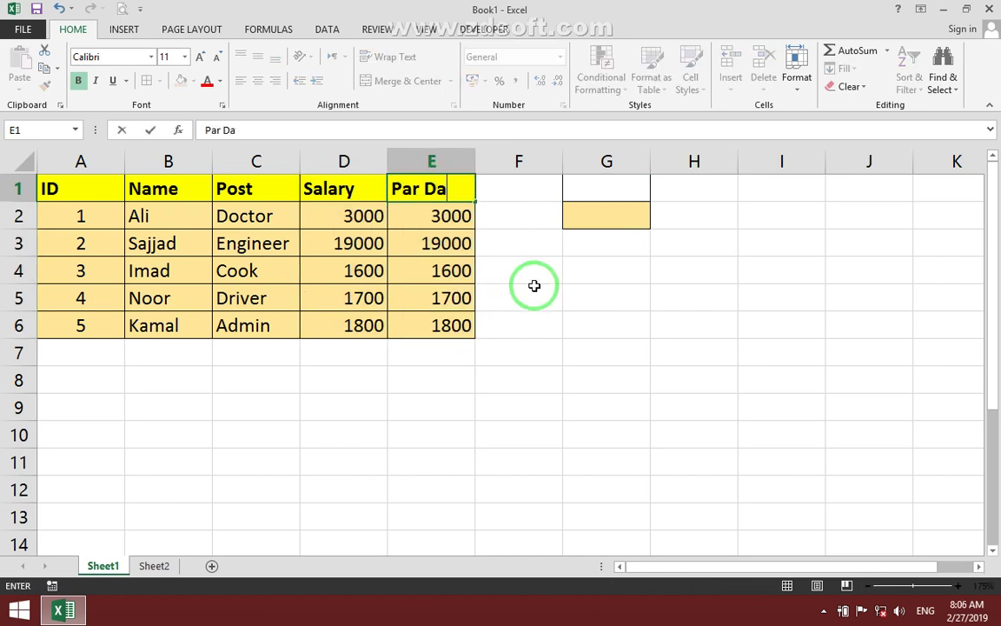
{"action": "type", "text": "y Salary"}
{"action": "key", "text": "Return"}
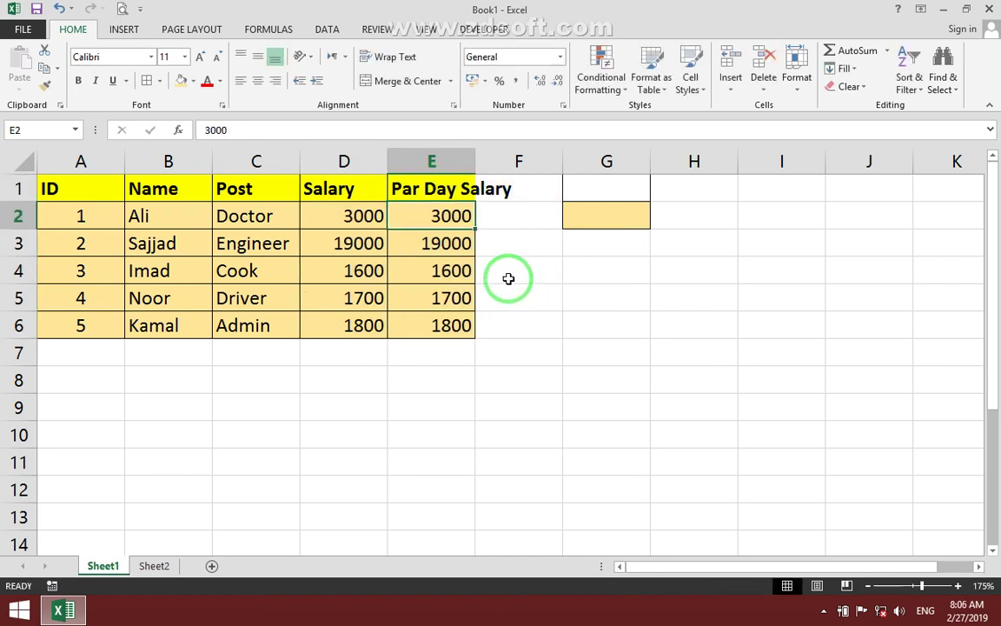
{"action": "double_click", "coordinate": [473, 163]}
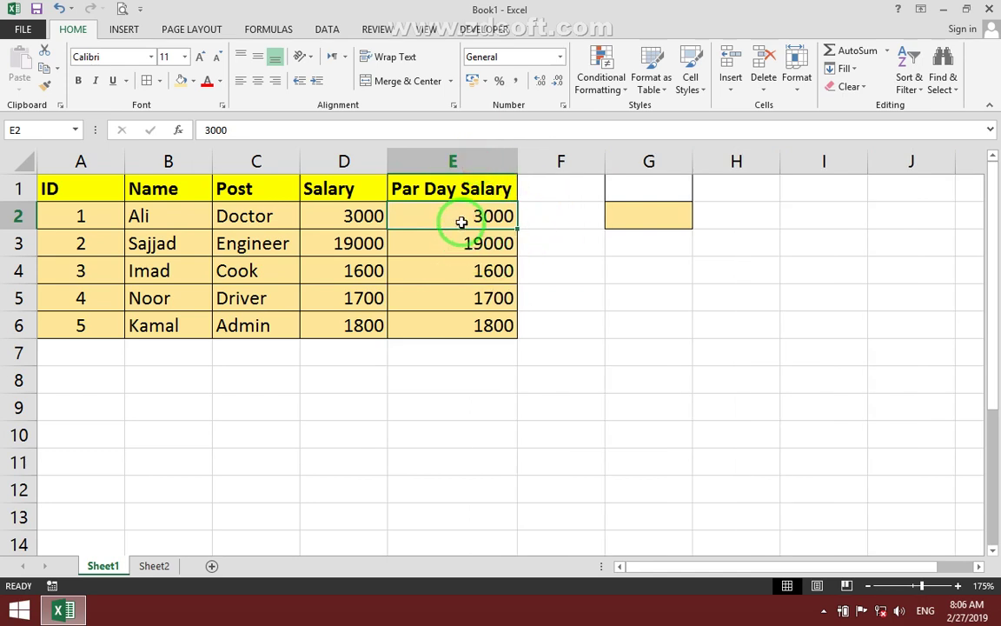
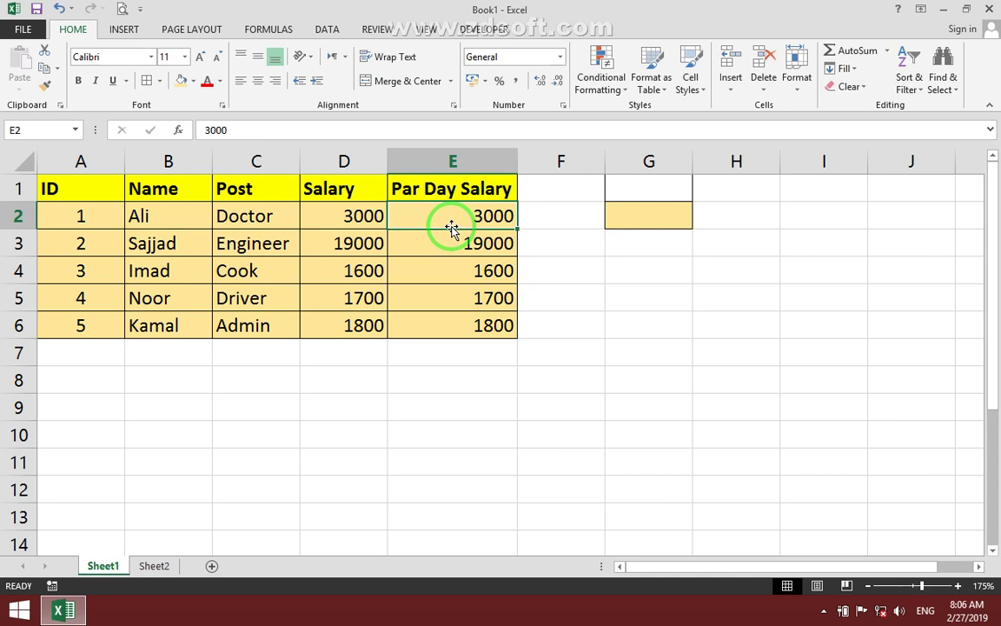
Enter the divisor 30 in cell G2 and copy it
{"action": "left_click", "coordinate": [669, 219]}
{"action": "type", "text": "30"}
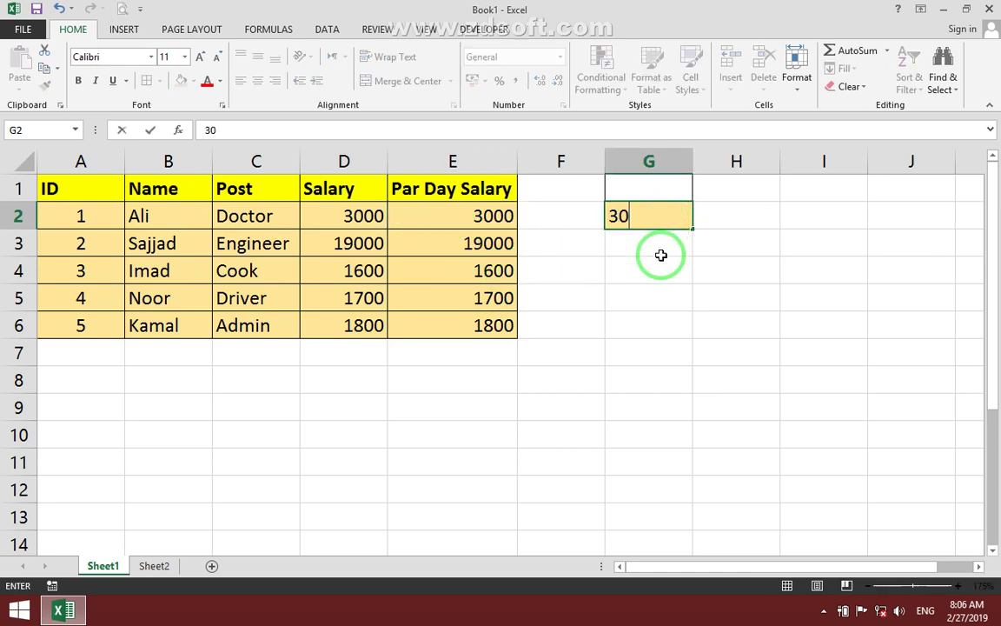
{"action": "left_click", "coordinate": [661, 257]}
{"action": "left_click", "coordinate": [643, 223]}
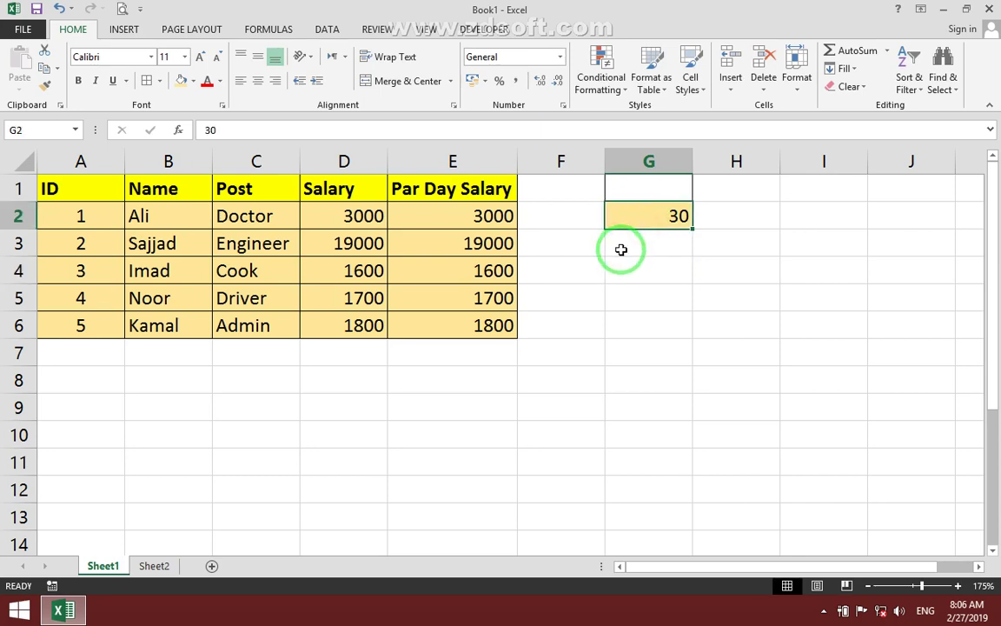
{"action": "key", "text": "ctrl+c"}
Divide the Par Day Salary values in E2:E6 by 30 using Paste Special Divide
{"action": "left_click_drag", "start_coordinate": [461, 217], "coordinate": [458, 323]}
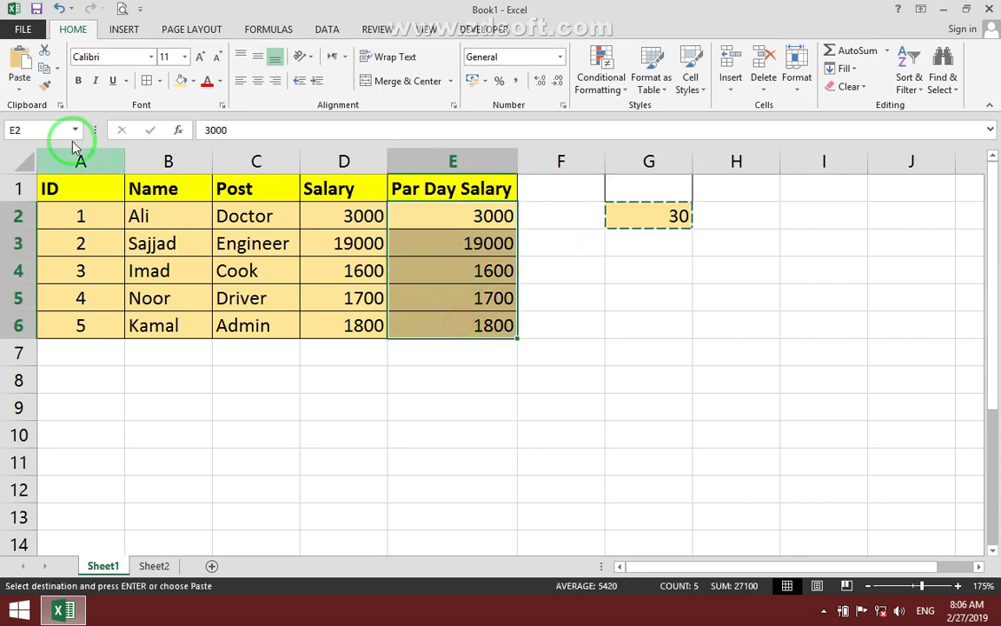
{"action": "left_click", "coordinate": [19, 87]}
{"action": "left_click", "coordinate": [45, 250]}
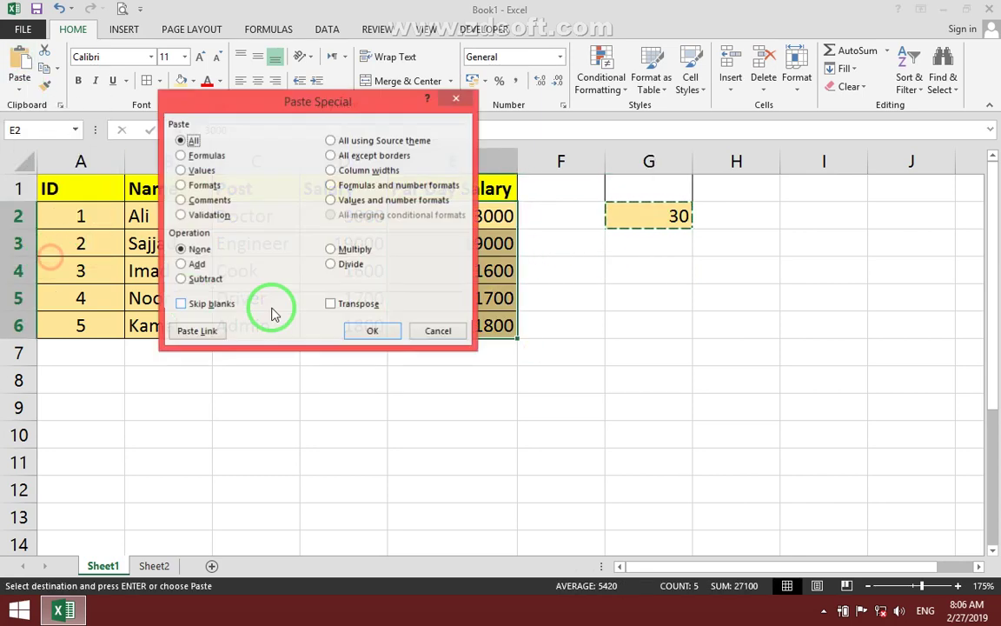
{"action": "left_click", "coordinate": [346, 264]}
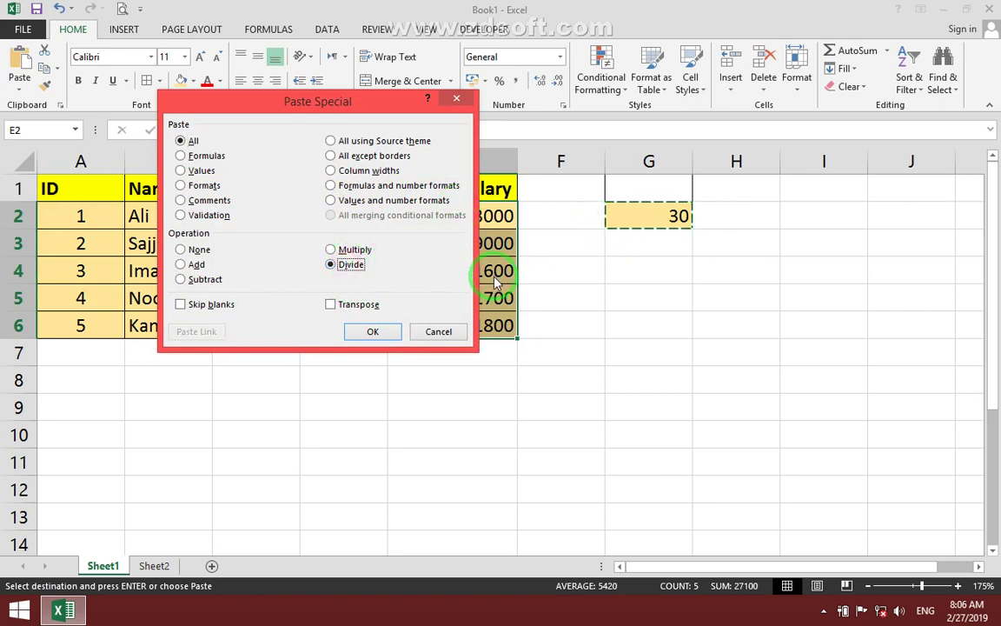
{"action": "left_click", "coordinate": [367, 331]}
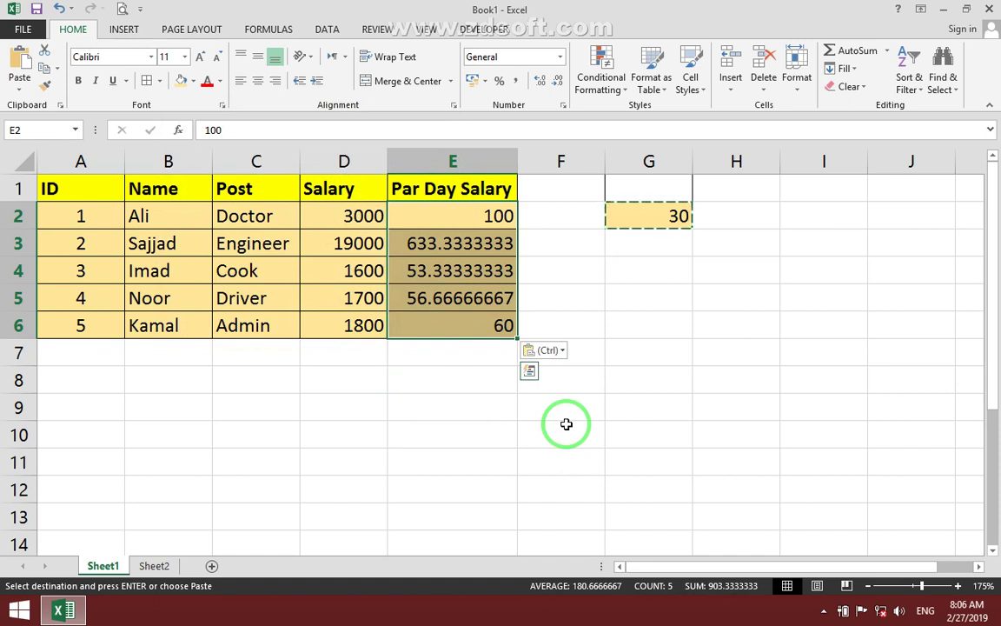
Cancel the copy and apply Decrease Decimal four times to E2:E6, e.g. 633.3 and 56.7
{"action": "key", "text": "Escape"}
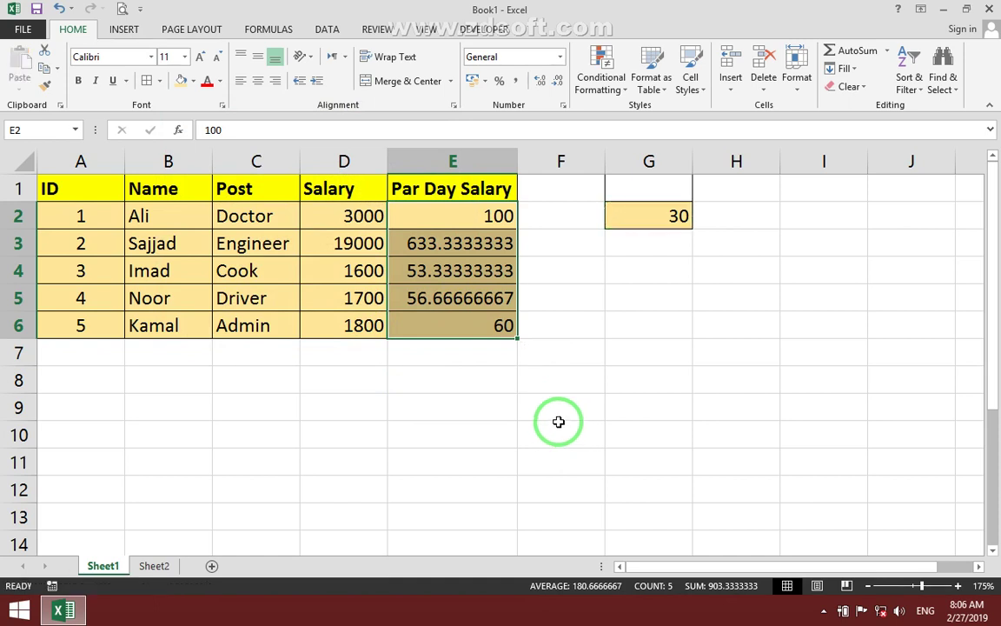
{"action": "left_click", "coordinate": [559, 423]}
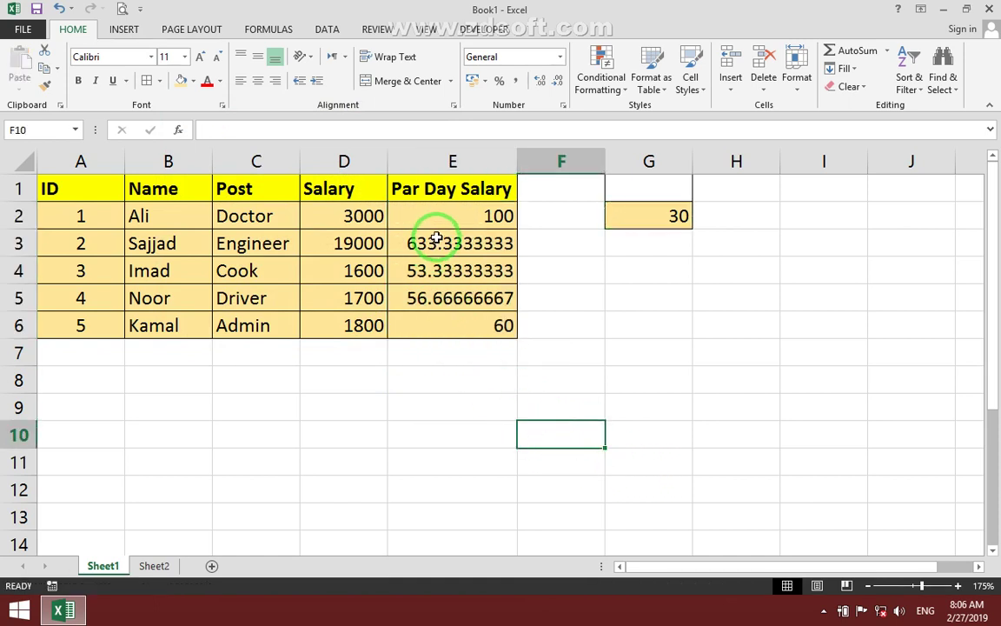
{"action": "left_click_drag", "start_coordinate": [431, 219], "coordinate": [436, 330]}
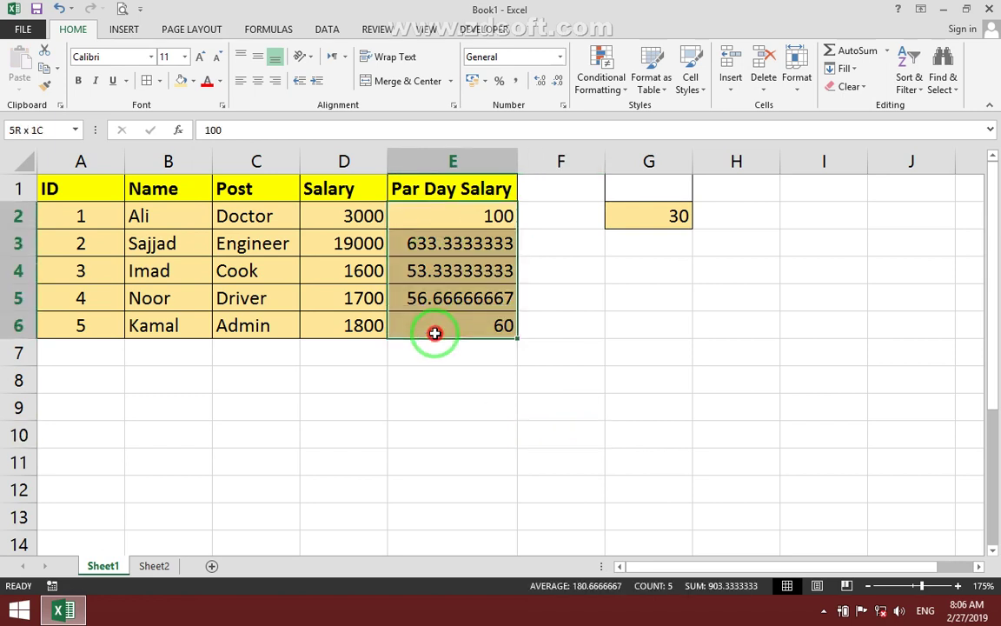
{"action": "left_click", "coordinate": [556, 83]}
{"action": "left_click", "coordinate": [556, 84]}
{"action": "left_click", "coordinate": [556, 84]}
{"action": "left_click", "coordinate": [557, 84]}
{"action": "left_click", "coordinate": [556, 83]}
{"action": "left_click", "coordinate": [556, 83]}
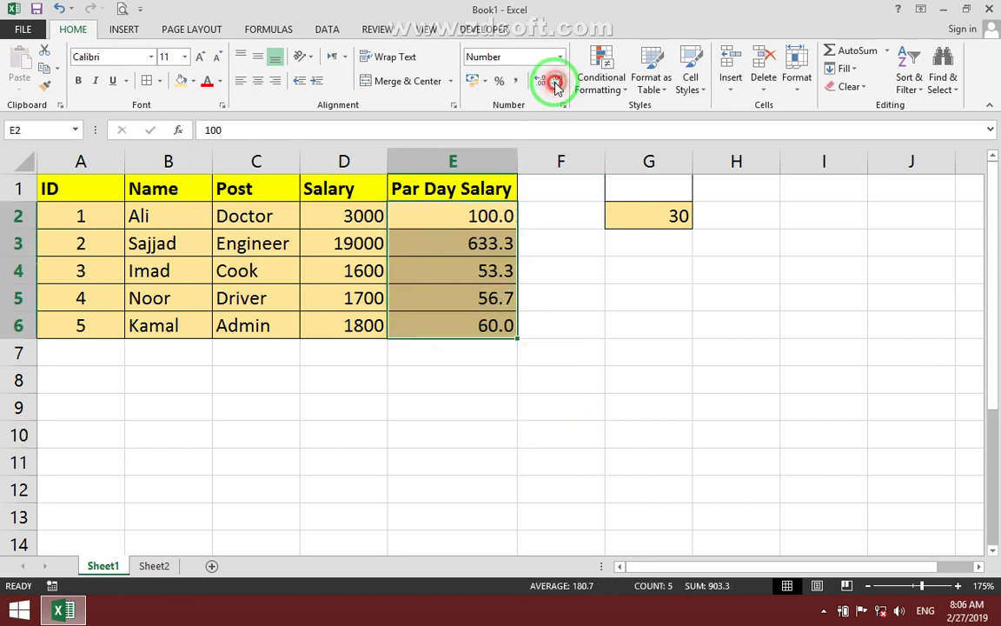
{"action": "left_click", "coordinate": [556, 83]}
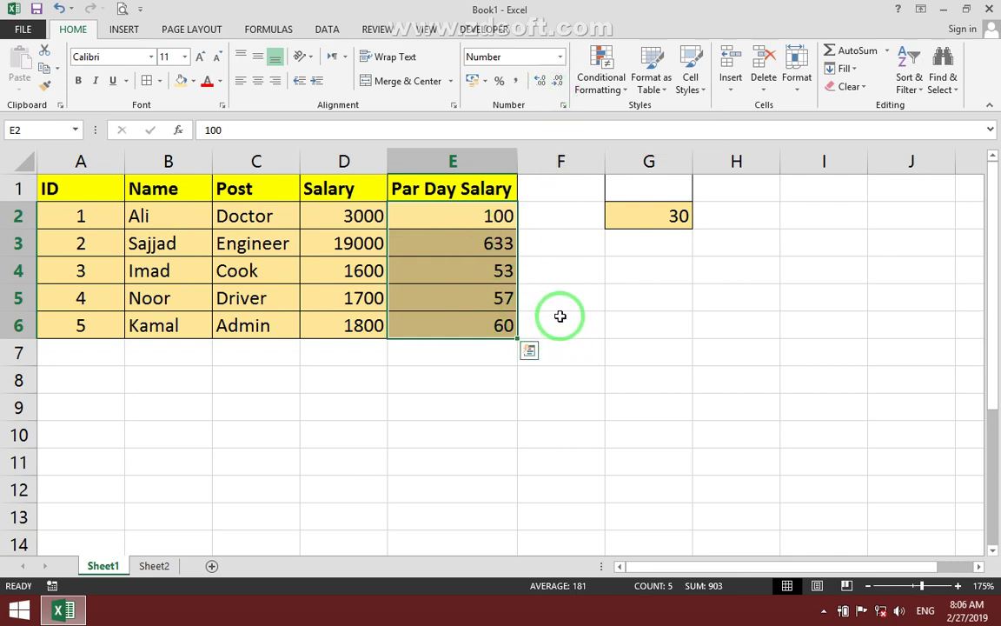
Copy empty cell B9 toward C9 via Paste Special, then cancel without pasting
{"action": "left_click", "coordinate": [355, 396]}
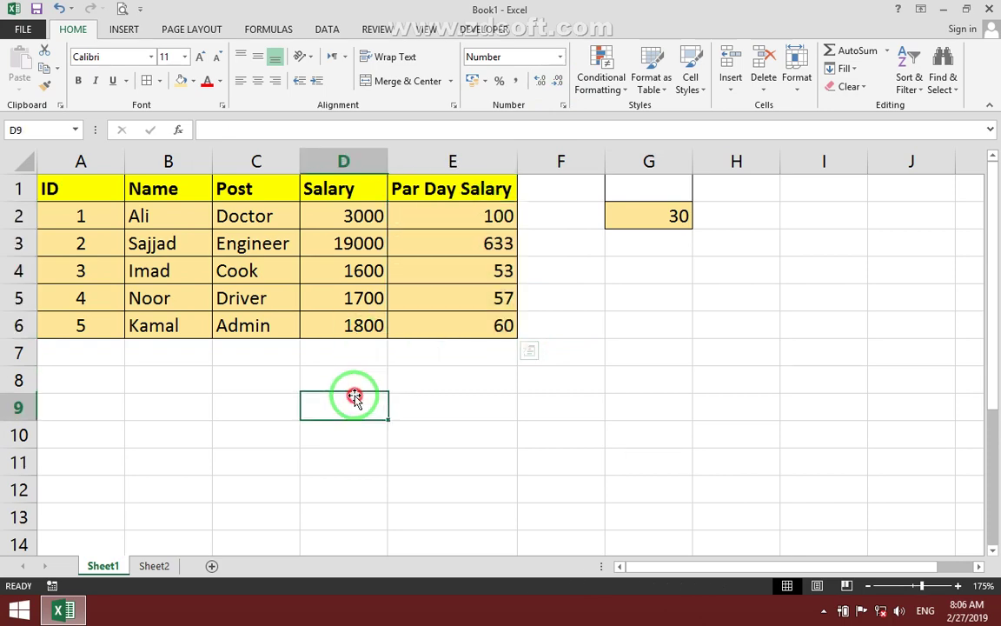
{"action": "left_click", "coordinate": [148, 396]}
{"action": "key", "text": "ctrl+c"}
{"action": "left_click", "coordinate": [292, 410]}
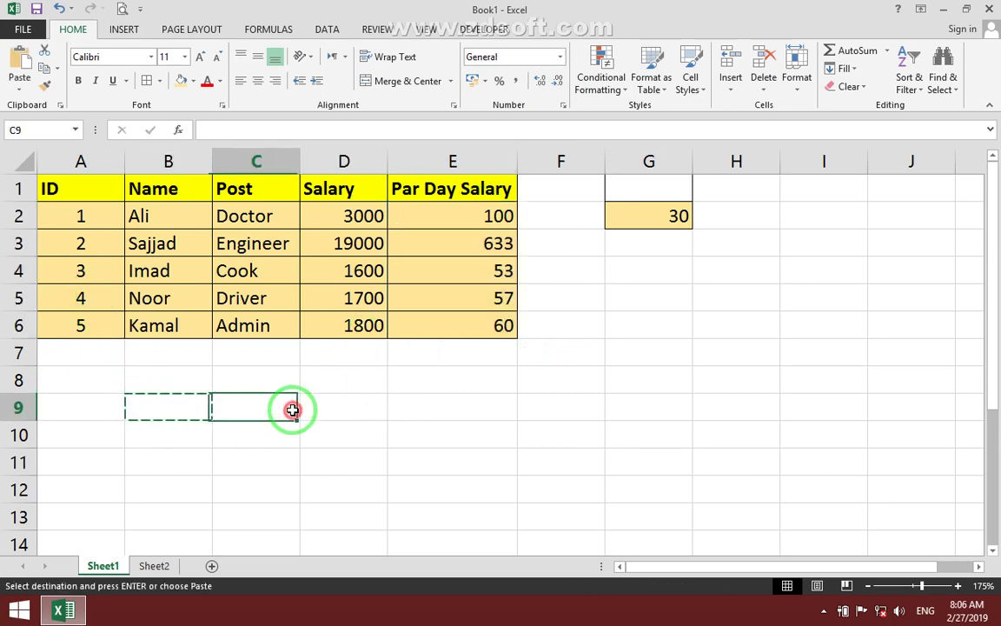
{"action": "key", "text": "ctrl+alt+v"}
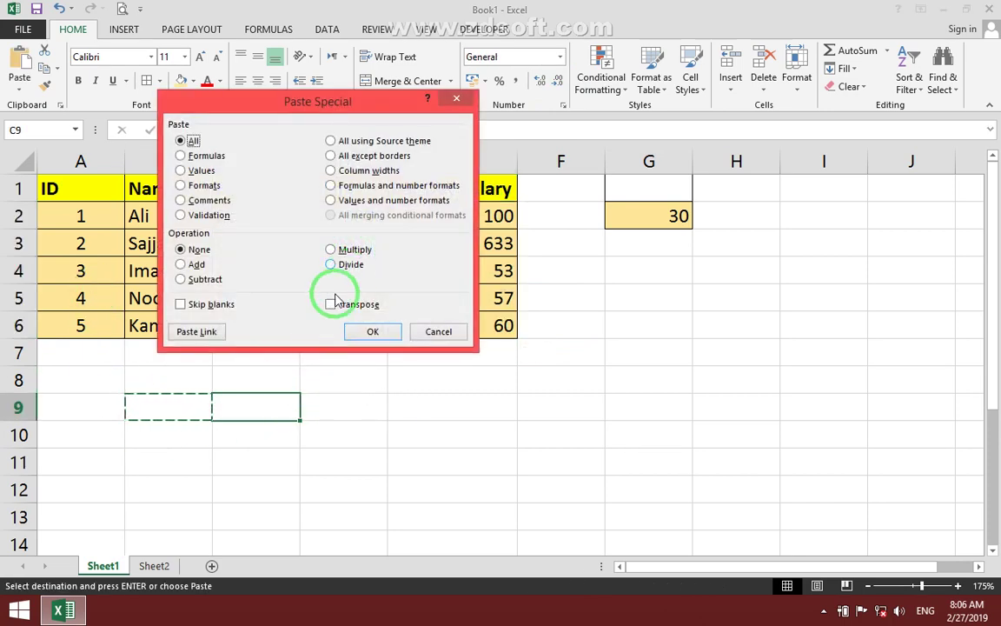
{"action": "left_click", "coordinate": [425, 331]}
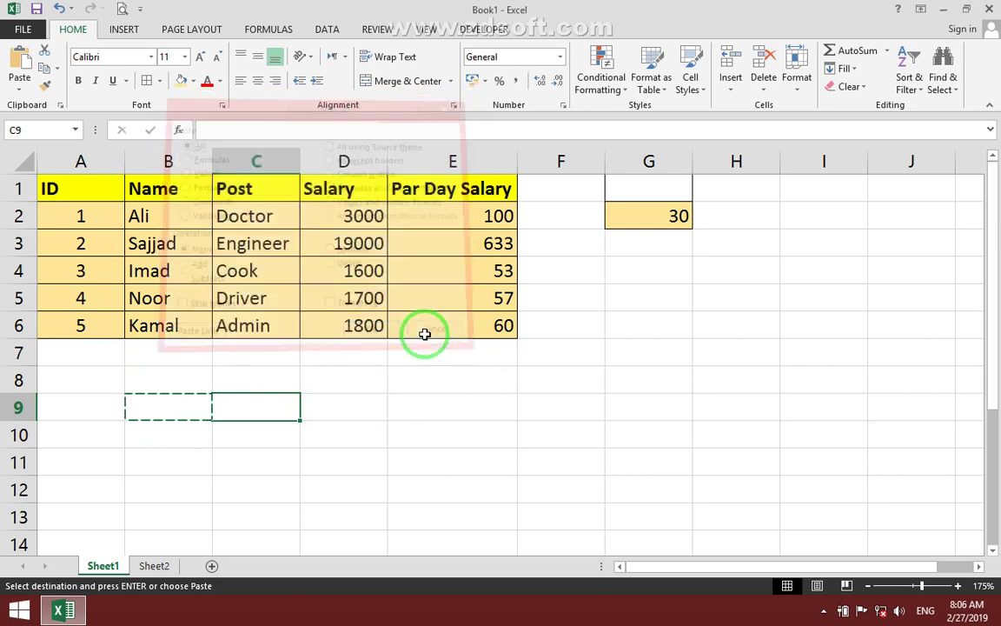
{"action": "key", "text": "Escape"}
Clear All contents and formatting from columns E through H
{"action": "left_click_drag", "start_coordinate": [623, 306], "coordinate": [695, 183]}
{"action": "left_click", "coordinate": [425, 160]}
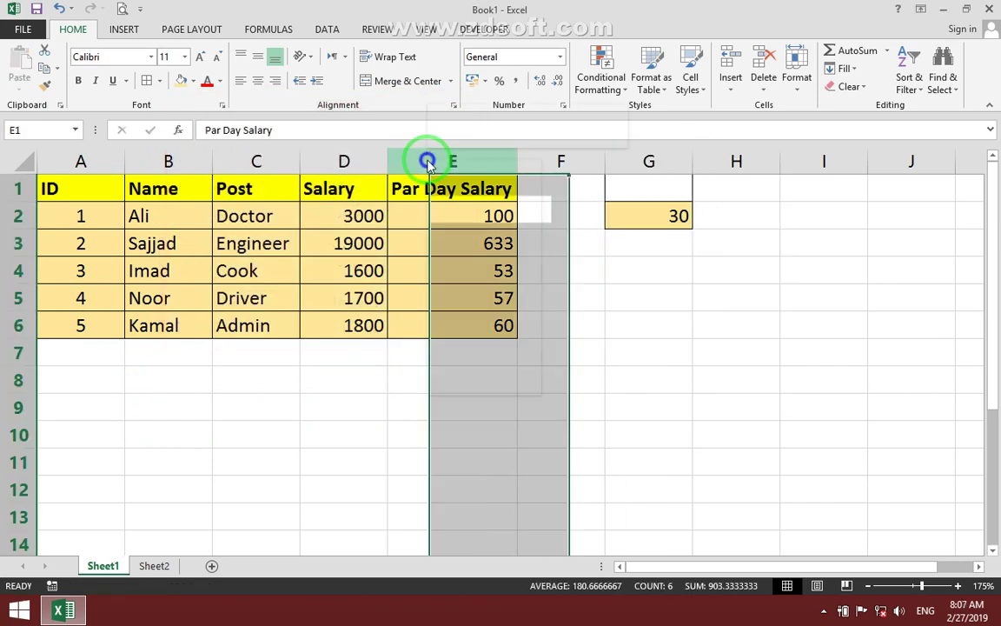
{"action": "right_click", "coordinate": [429, 161]}
{"action": "left_click_drag", "start_coordinate": [476, 160], "coordinate": [736, 161]}
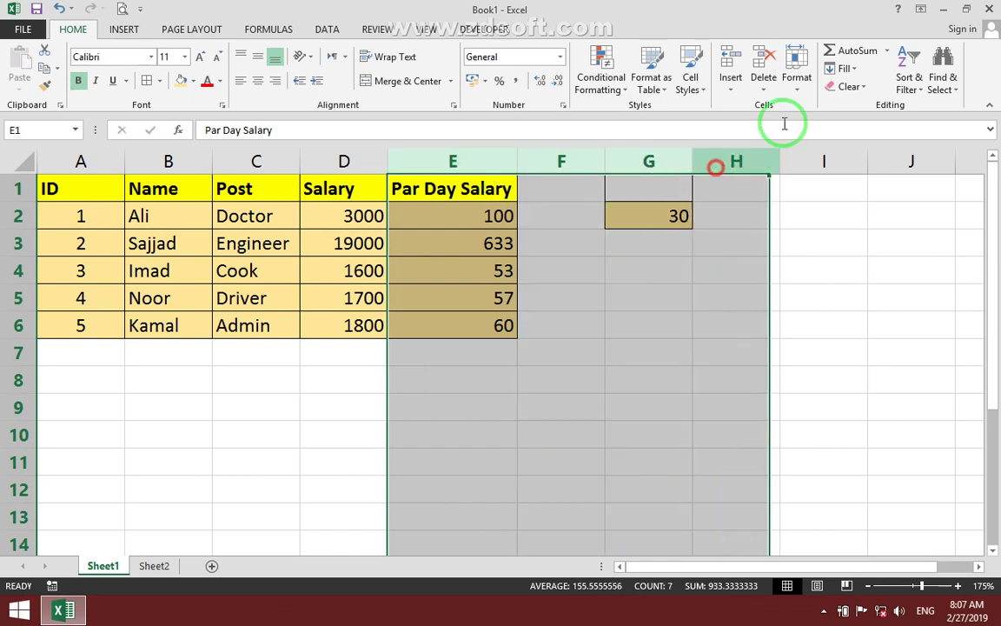
{"action": "left_click", "coordinate": [843, 82]}
{"action": "left_click", "coordinate": [852, 101]}
{"action": "left_click", "coordinate": [614, 250]}
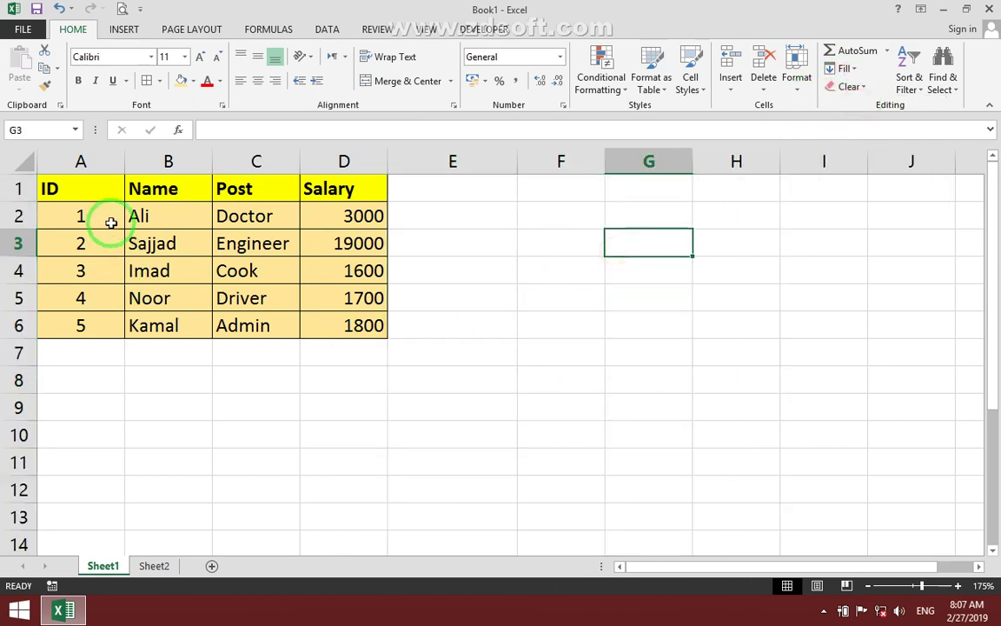
Copy the ID–Salary table A1:D6
{"action": "left_click_drag", "start_coordinate": [69, 188], "coordinate": [174, 218]}
{"action": "left_click_drag", "start_coordinate": [254, 258], "coordinate": [336, 318]}
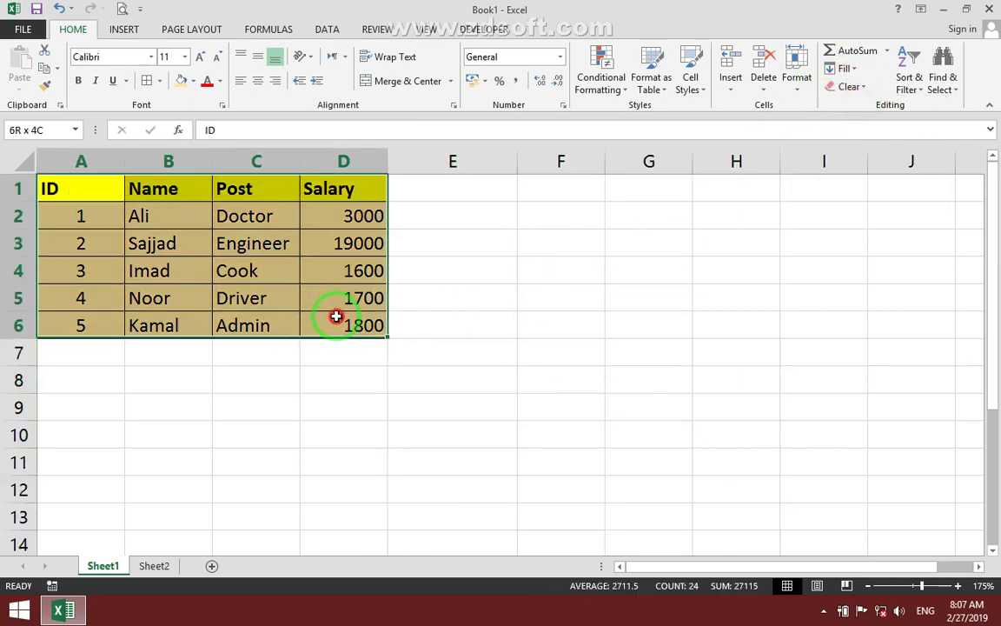
{"action": "left_click", "coordinate": [45, 70]}
Paste the table at A9 with Paste Special Transpose turned on
{"action": "scroll", "coordinate": [273, 387], "scroll_direction": "down", "scroll_amount": 1}
{"action": "scroll", "coordinate": [273, 387], "scroll_direction": "down", "scroll_amount": 1}
{"action": "scroll", "coordinate": [273, 387], "scroll_direction": "down", "scroll_amount": 1}
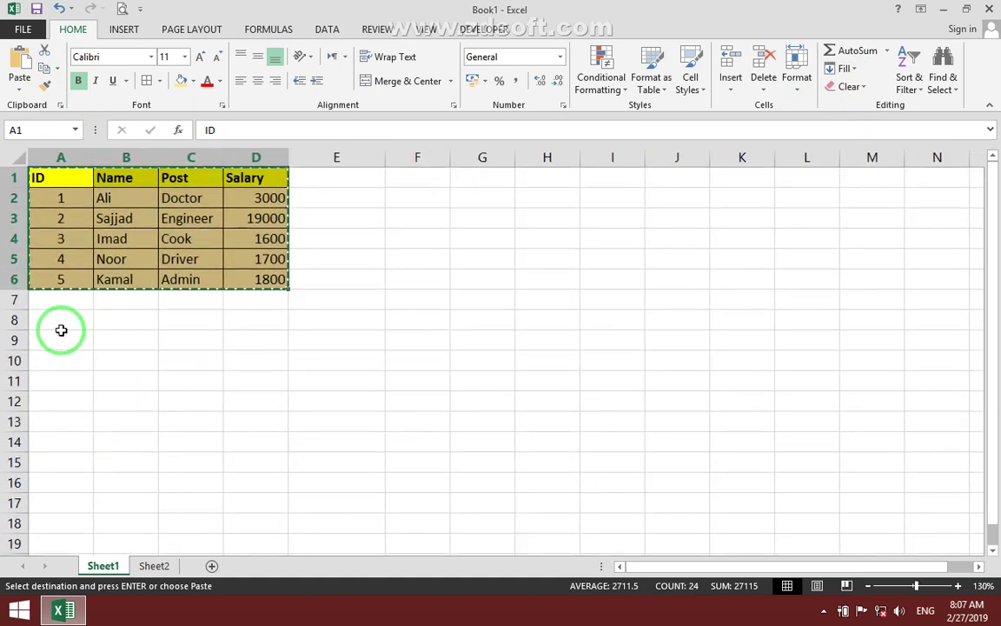
{"action": "left_click", "coordinate": [61, 330]}
{"action": "left_click", "coordinate": [21, 90]}
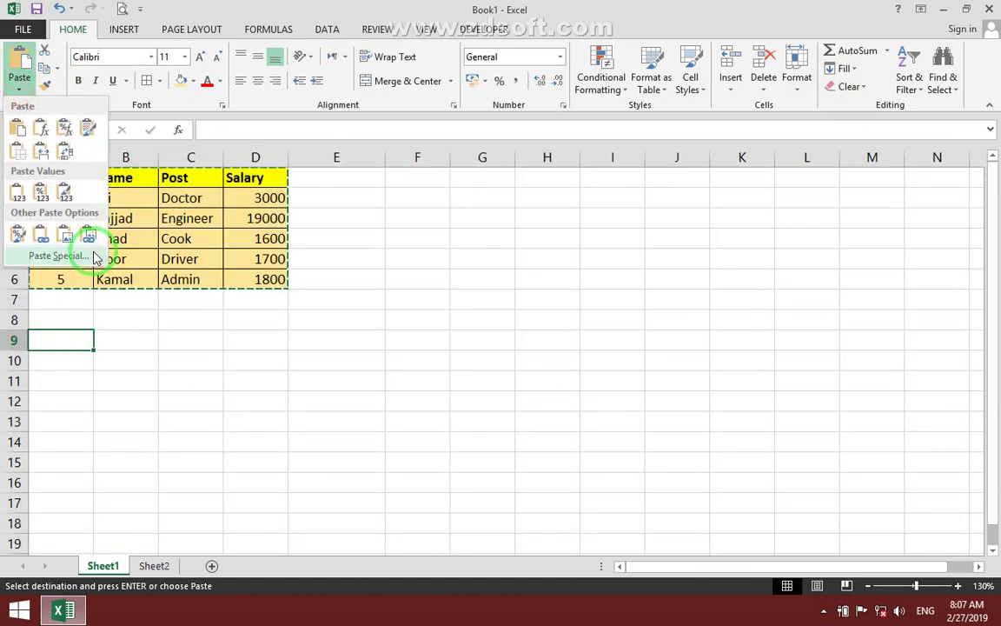
{"action": "left_click", "coordinate": [84, 252]}
{"action": "left_click", "coordinate": [330, 304]}
{"action": "left_click", "coordinate": [369, 331]}
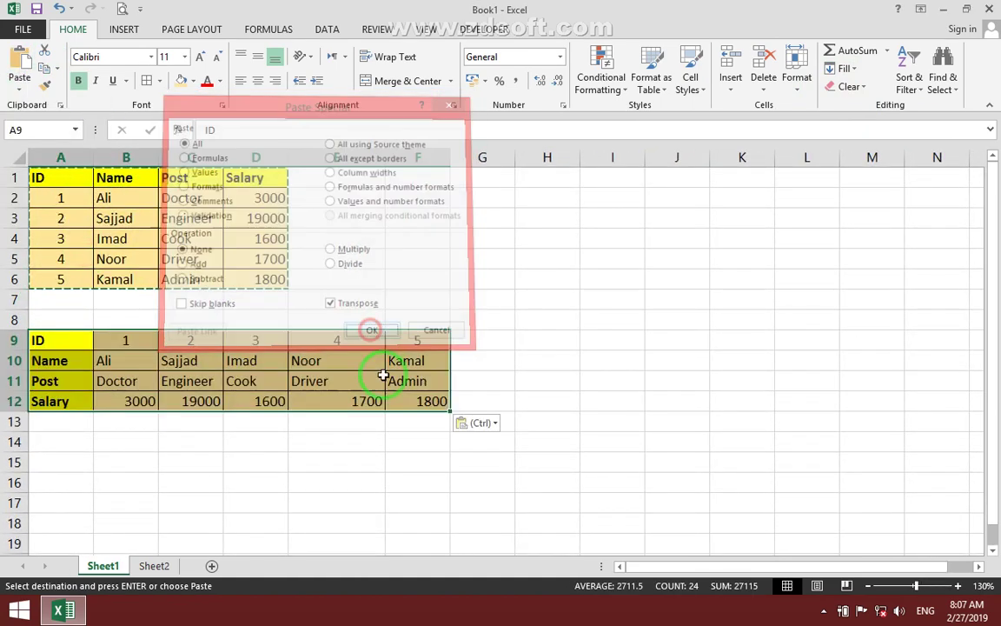
{"action": "left_click", "coordinate": [259, 491]}
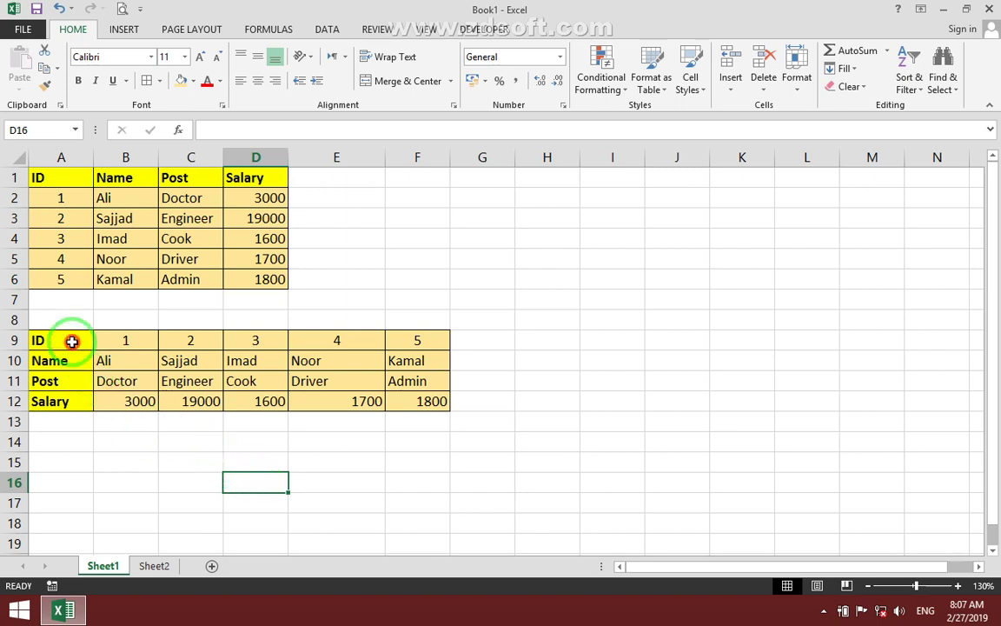
Paste the A9:F12 table transposed back at H2, then undo the pasted tables
{"action": "left_click_drag", "start_coordinate": [72, 341], "coordinate": [402, 400]}
{"action": "key", "text": "ctrl+c"}
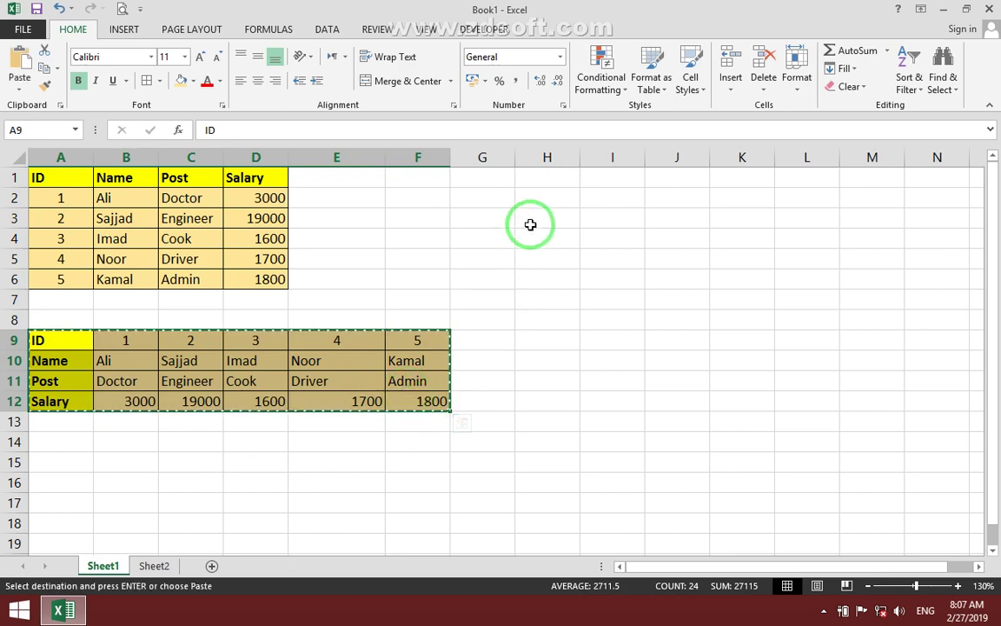
{"action": "left_click", "coordinate": [536, 198]}
{"action": "left_click", "coordinate": [21, 87]}
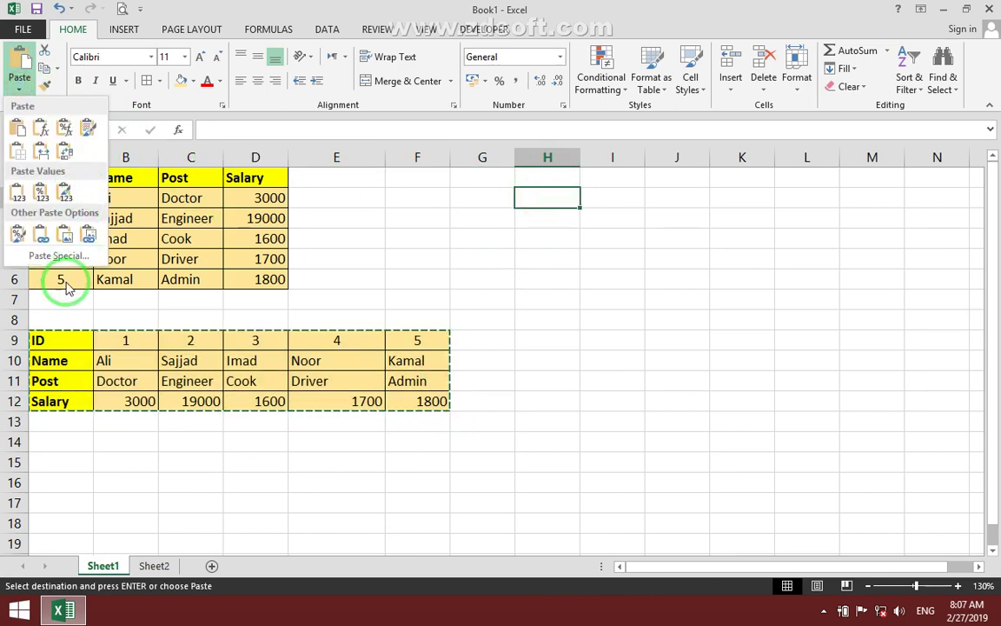
{"action": "left_click", "coordinate": [54, 258]}
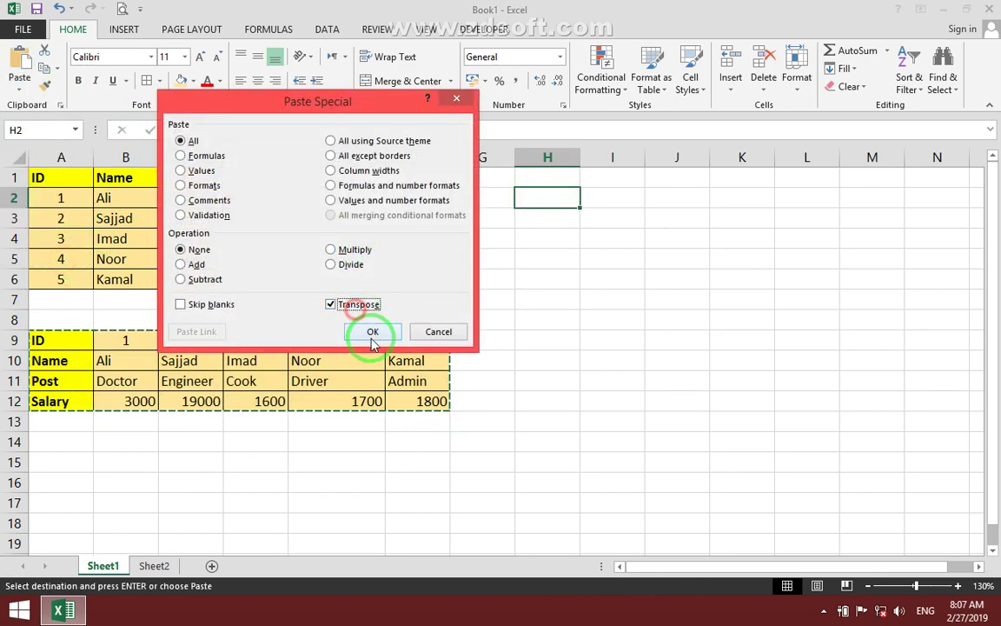
{"action": "left_click", "coordinate": [373, 335]}
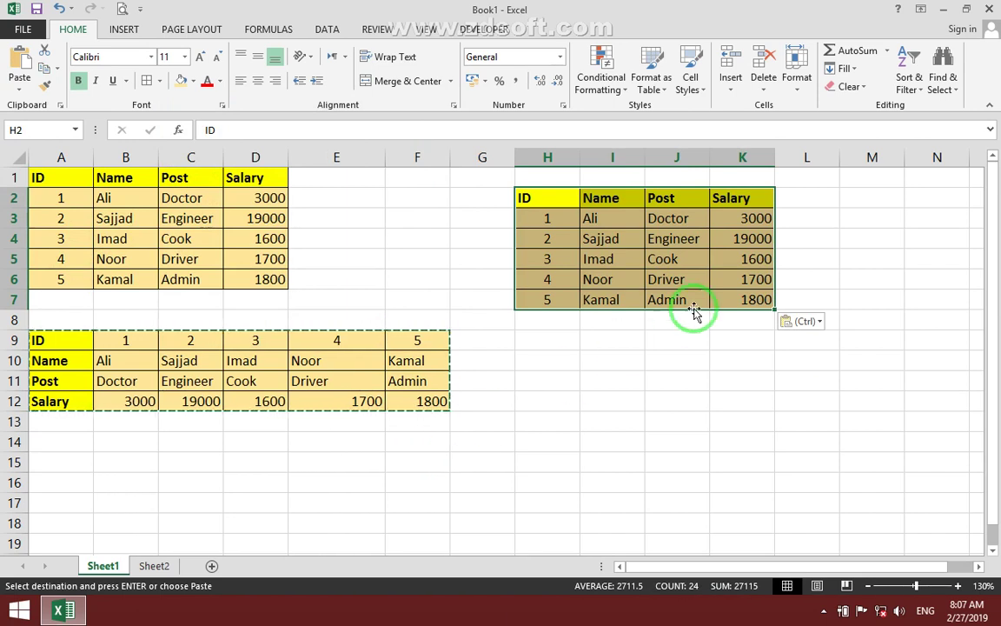
{"action": "key", "text": "ctrl+z"}
{"action": "key", "text": "ctrl+z"}
Run Paste Special with the copied table at cell G7
{"action": "left_click", "coordinate": [457, 298]}
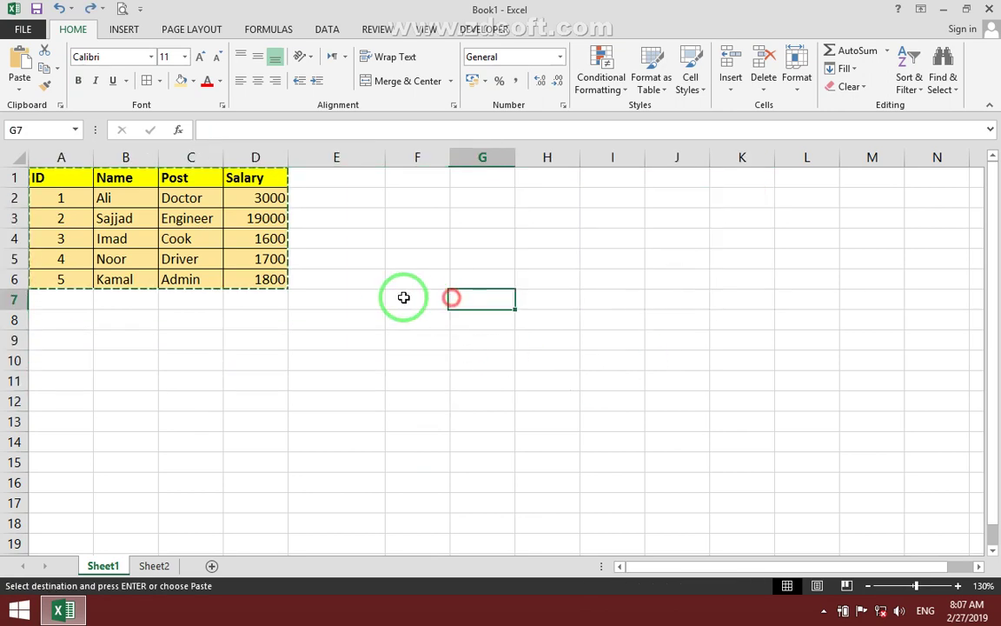
{"action": "scroll", "coordinate": [396, 294], "scroll_direction": "up", "scroll_amount": 2}
{"action": "scroll", "coordinate": [592, 308], "scroll_direction": "up", "scroll_amount": 1}
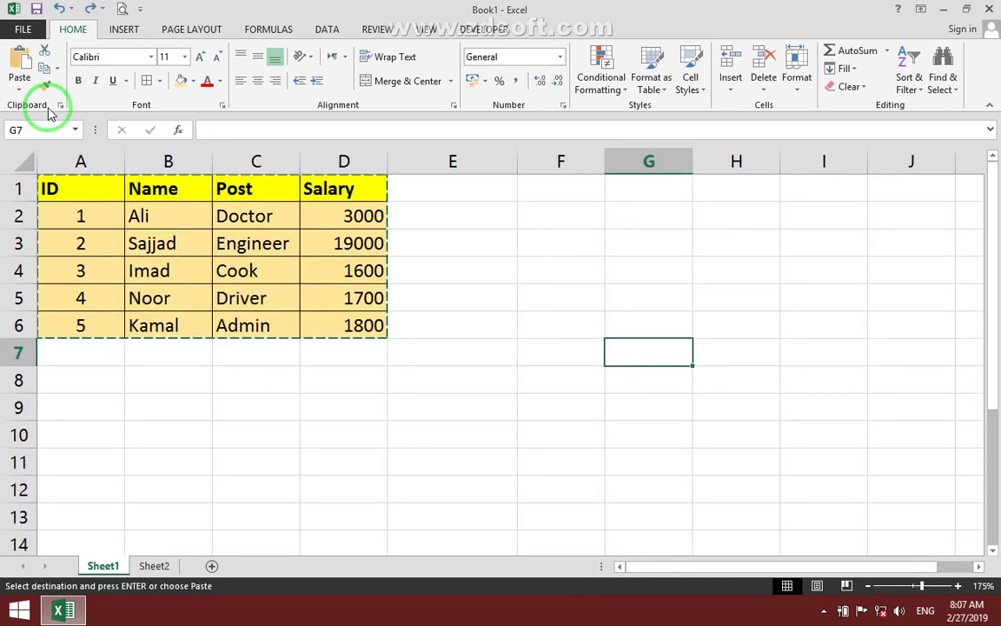
{"action": "left_click", "coordinate": [19, 89]}
{"action": "left_click", "coordinate": [52, 245]}
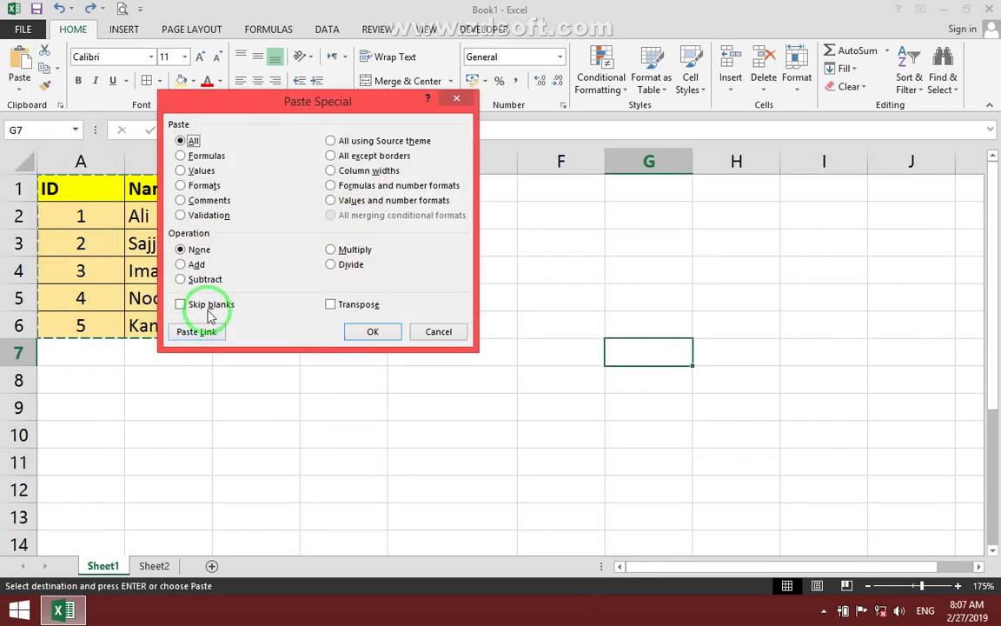
{"action": "left_click", "coordinate": [396, 331]}
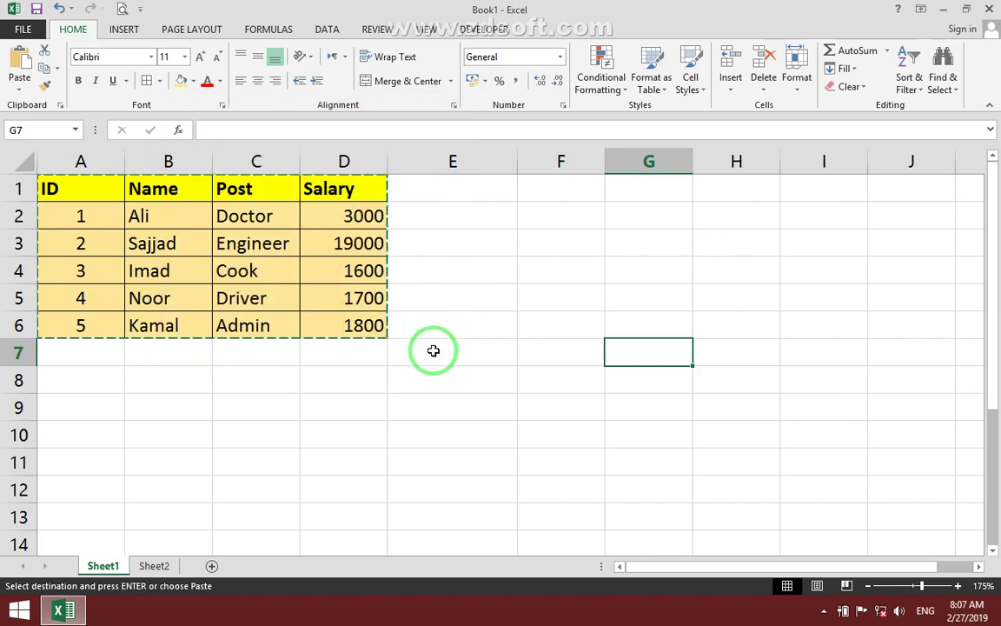
Enter headers ID, JOB and Salary in C10, E10 and F10
{"action": "scroll", "coordinate": [452, 350], "scroll_direction": "down", "scroll_amount": 2}
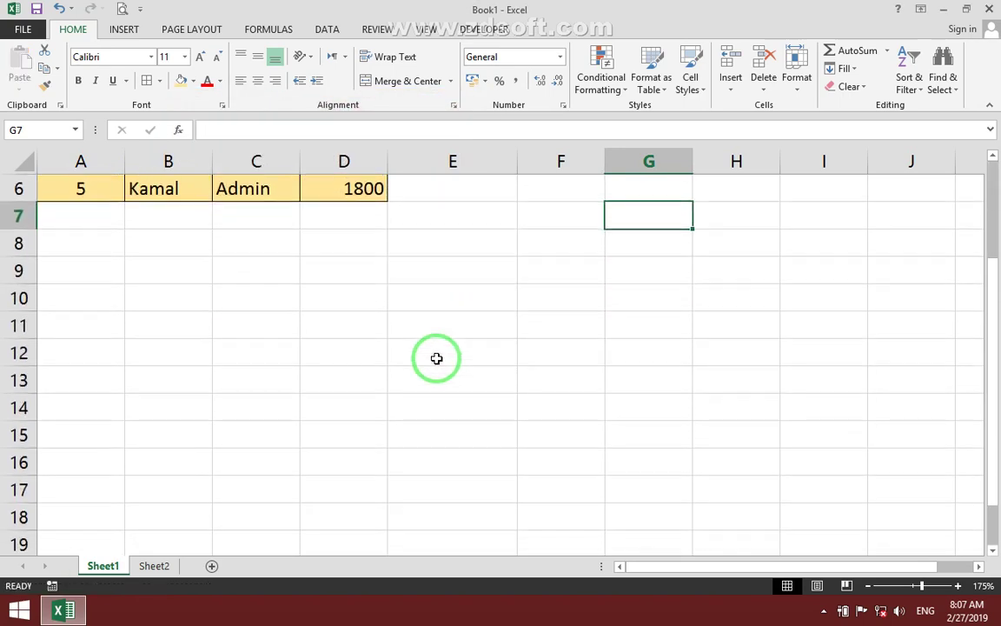
{"action": "left_click", "coordinate": [267, 274]}
{"action": "type", "text": "ID"}
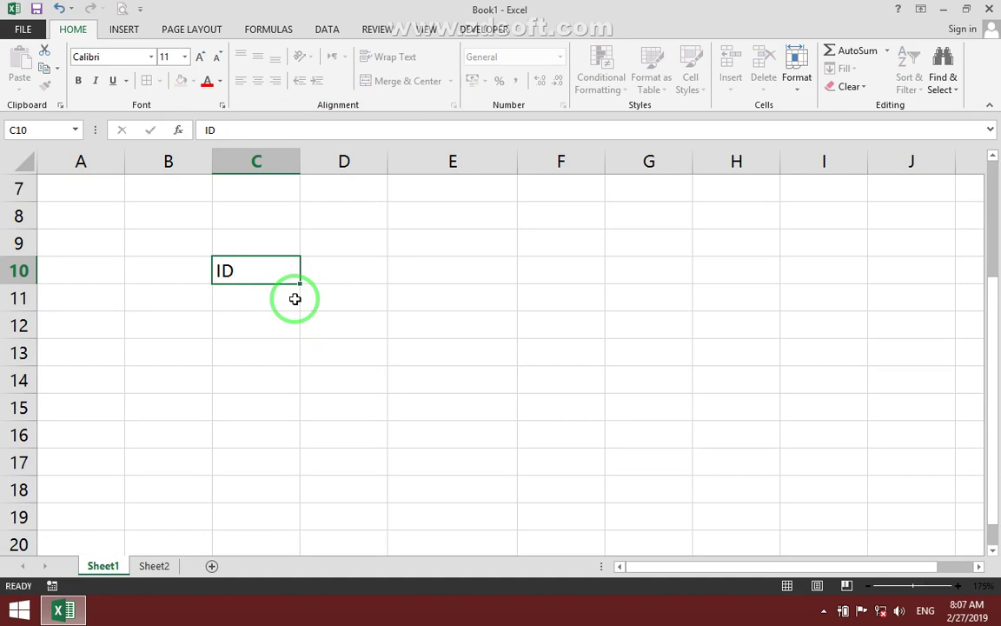
{"action": "key", "text": "Tab"}
{"action": "key", "text": "Tab"}
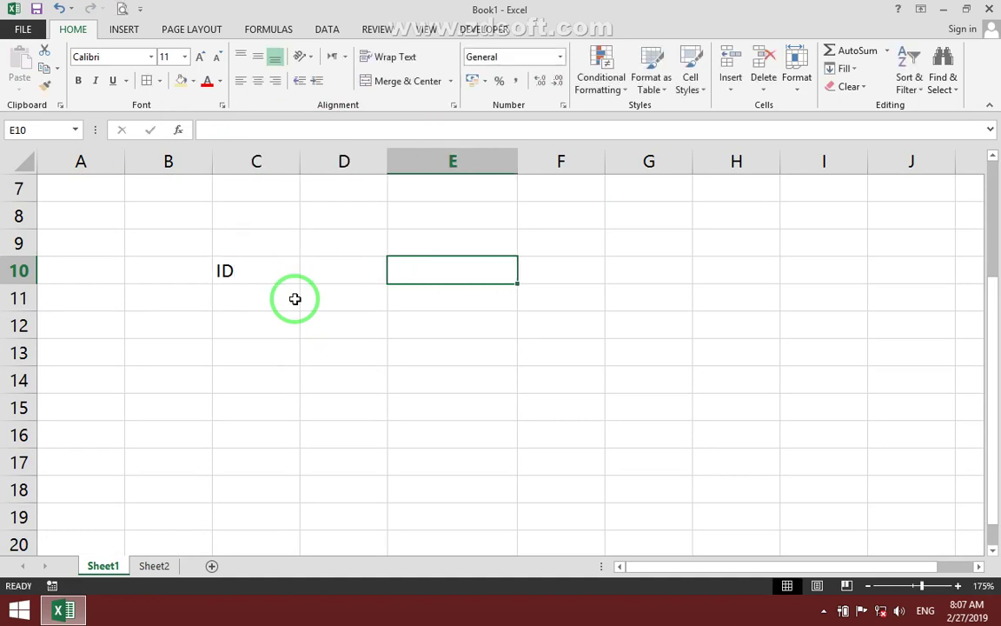
{"action": "type", "text": "JOB"}
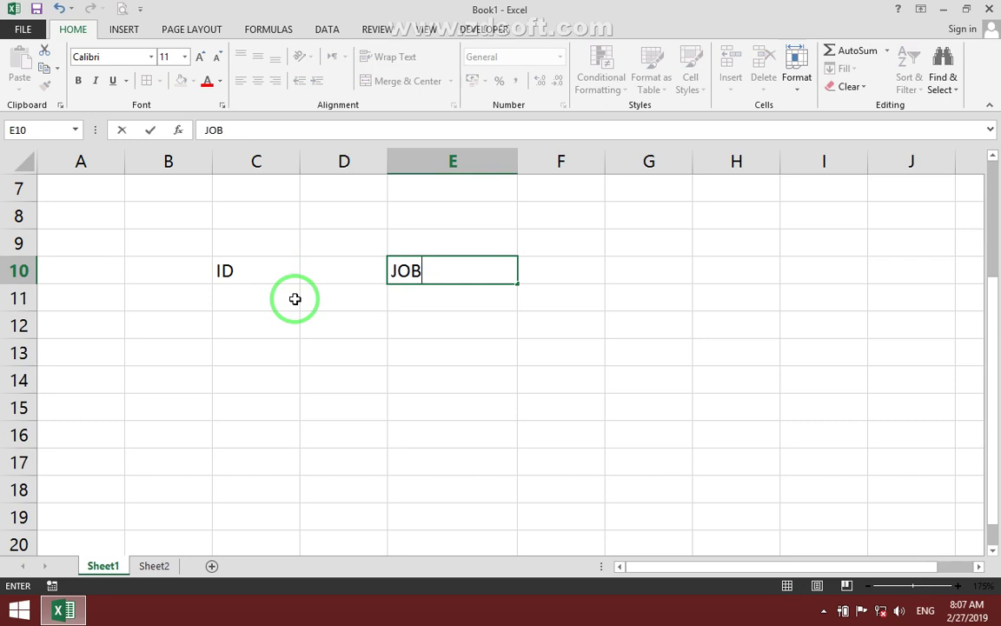
{"action": "key", "text": "Tab"}
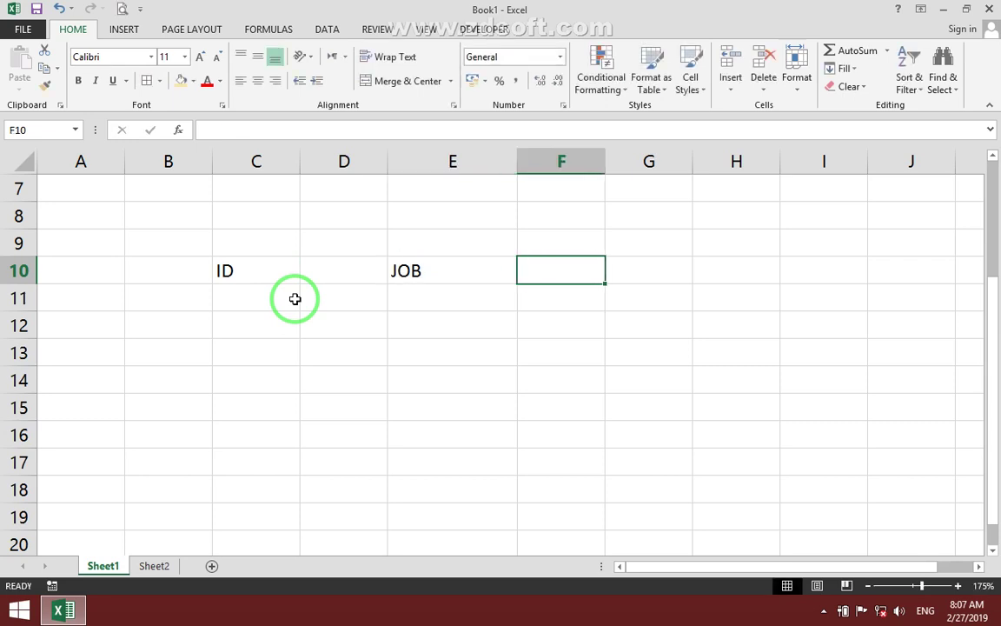
{"action": "type", "text": "Salary"}
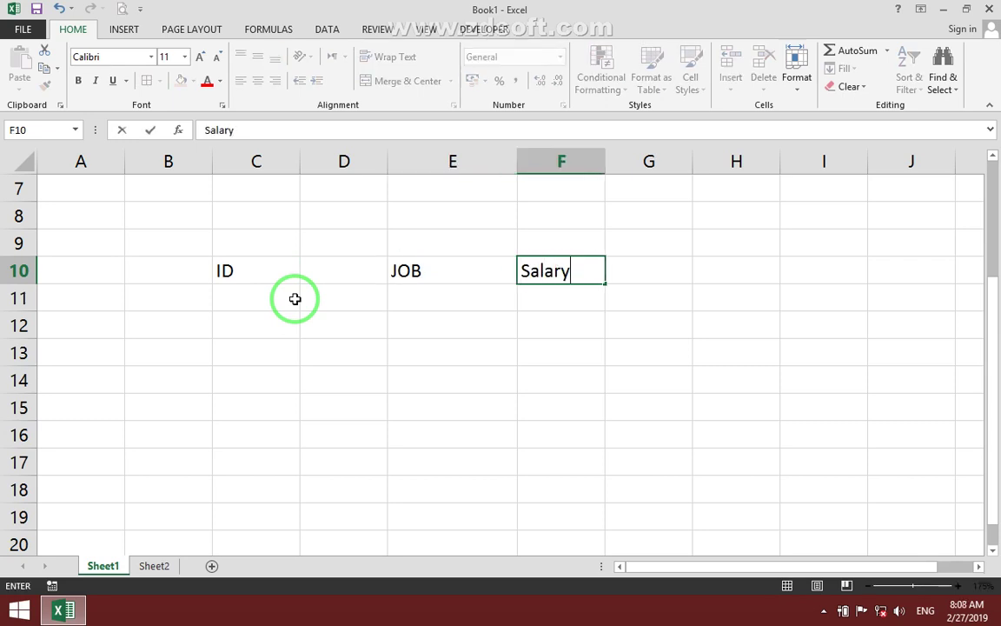
{"action": "key", "text": "Return"}
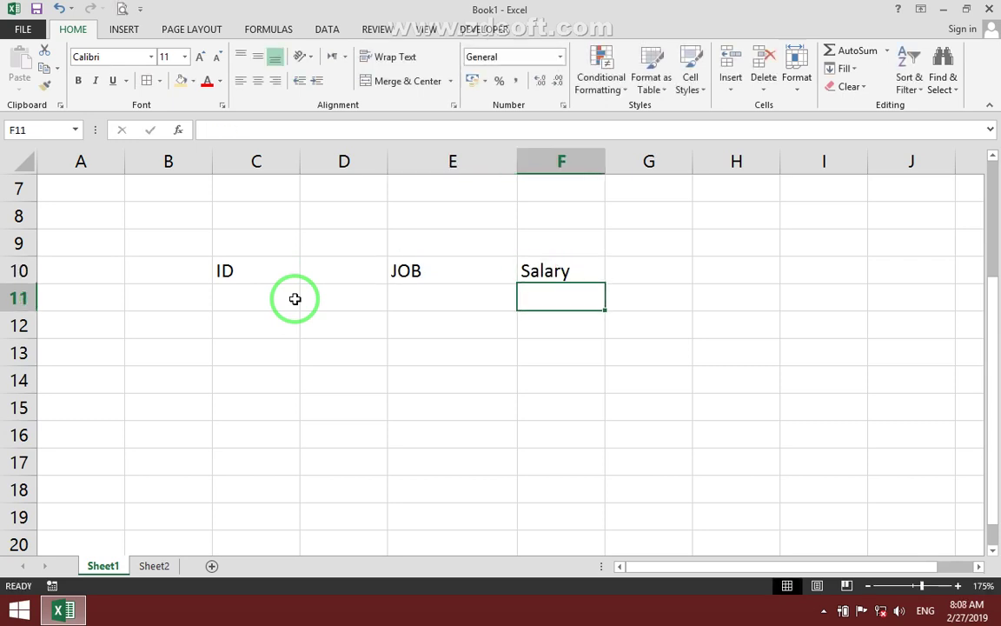
Enter a second header row ID, Name, JOB, Salary in C14:F14
{"action": "key", "text": "Left"}
{"action": "key", "text": "Left"}
{"action": "key", "text": "Down"}
{"action": "key", "text": "Left"}
{"action": "key", "text": "Down"}
{"action": "key", "text": "Down"}
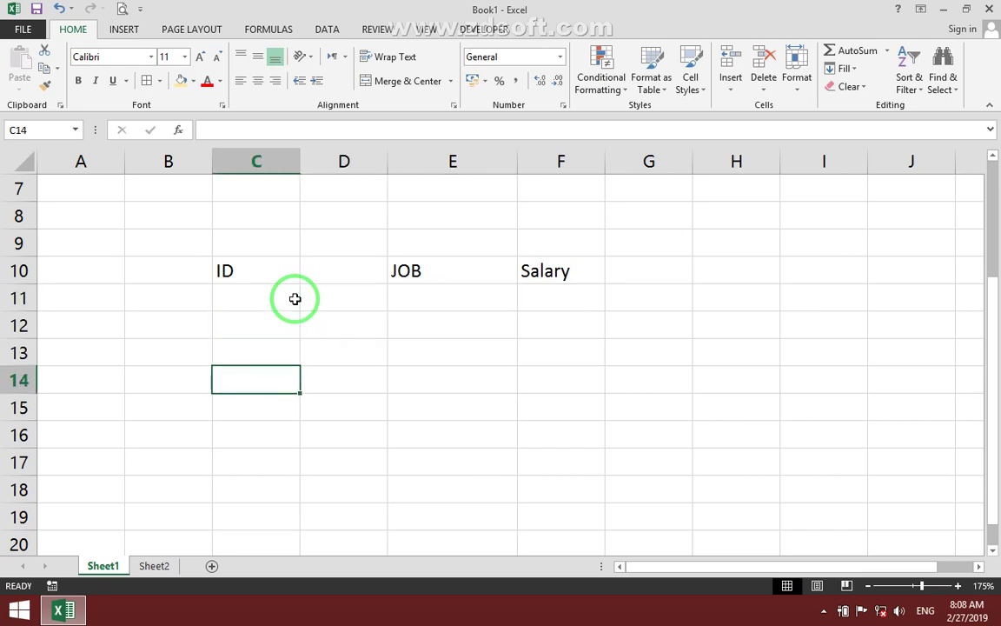
{"action": "type", "text": "ID"}
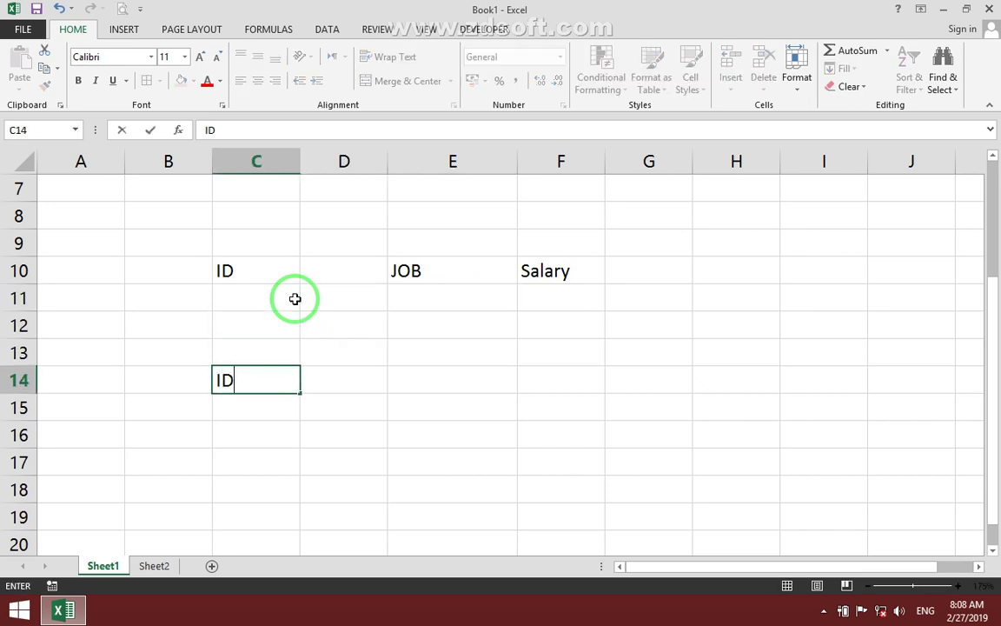
{"action": "key", "text": "Tab"}
{"action": "type", "text": "Name"}
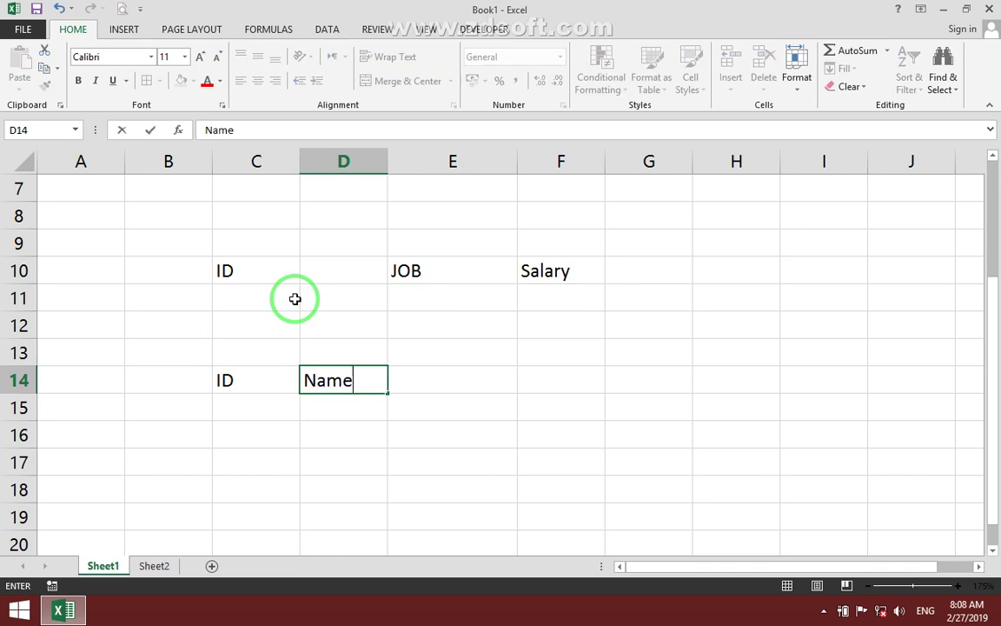
{"action": "key", "text": "Tab"}
{"action": "type", "text": "P"}
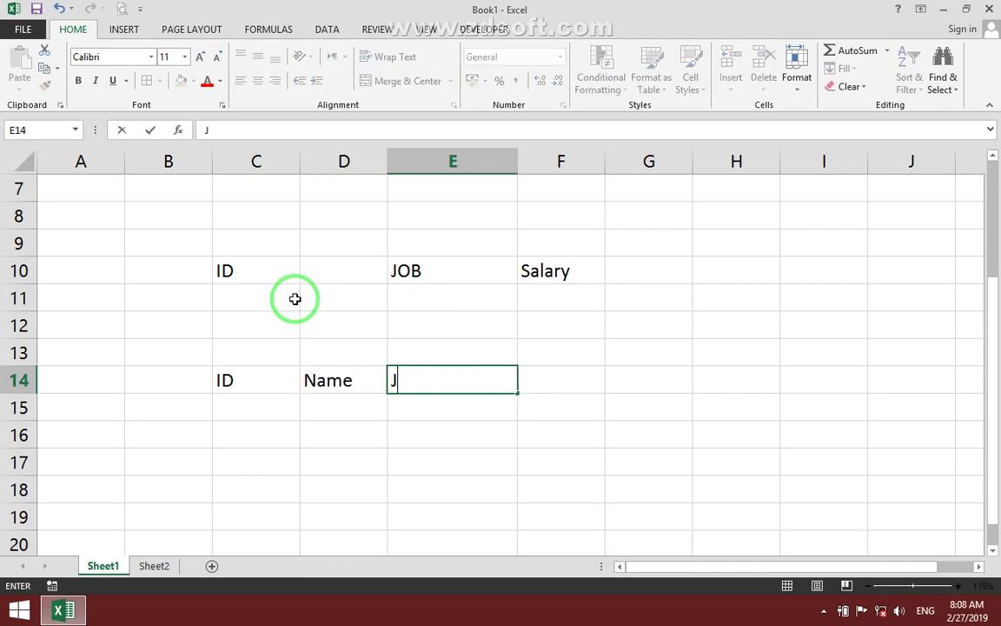
{"action": "key", "text": "Tab"}
{"action": "type", "text": "Sal"}
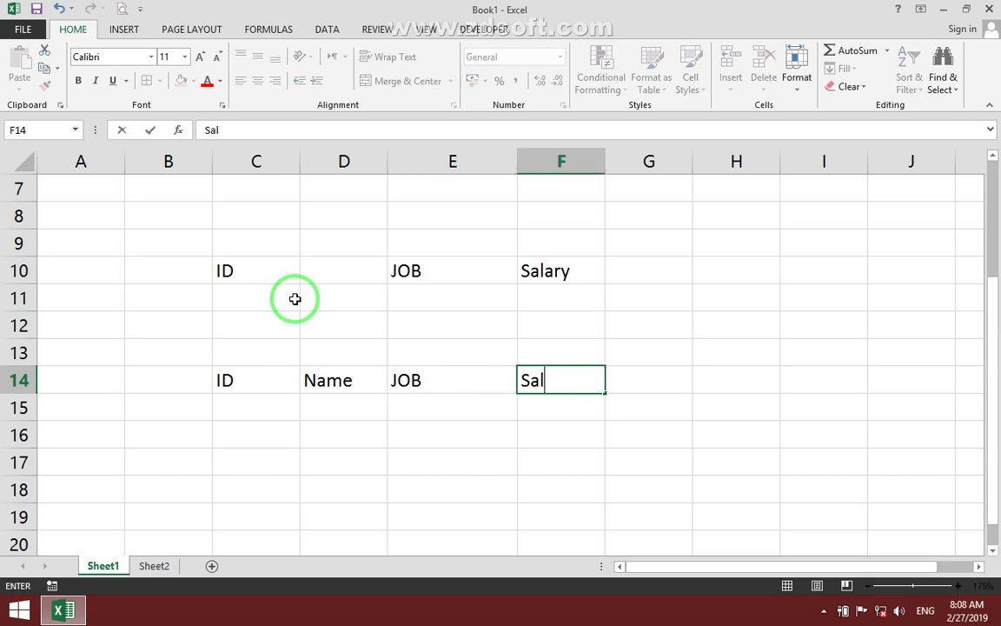
{"action": "key", "text": "Return"}
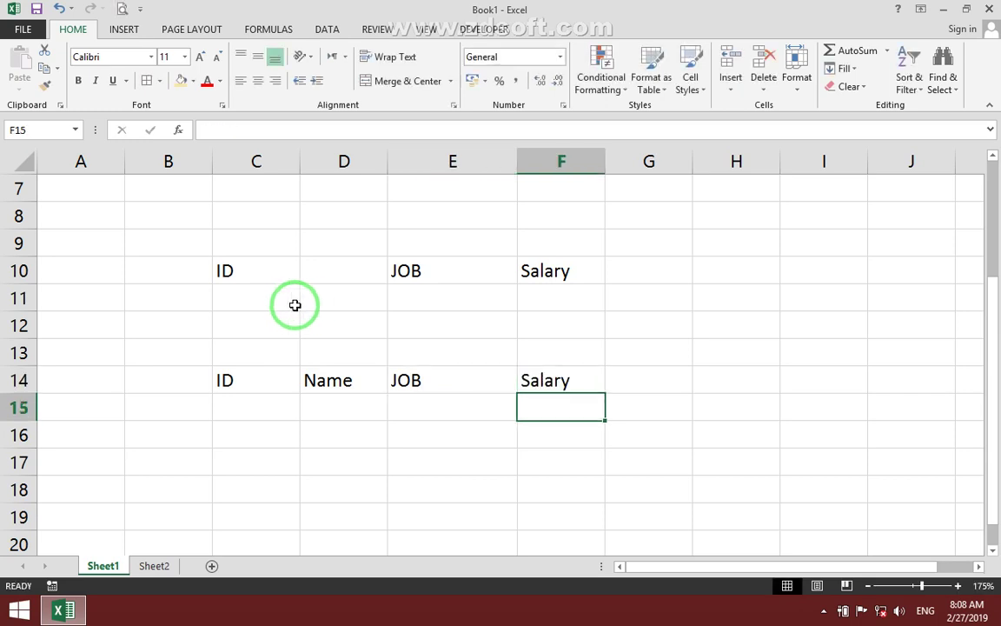
Rename E14 and F14 to Post and Net Salary, then select headers C10:F10
{"action": "left_click_drag", "start_coordinate": [248, 270], "coordinate": [565, 265]}
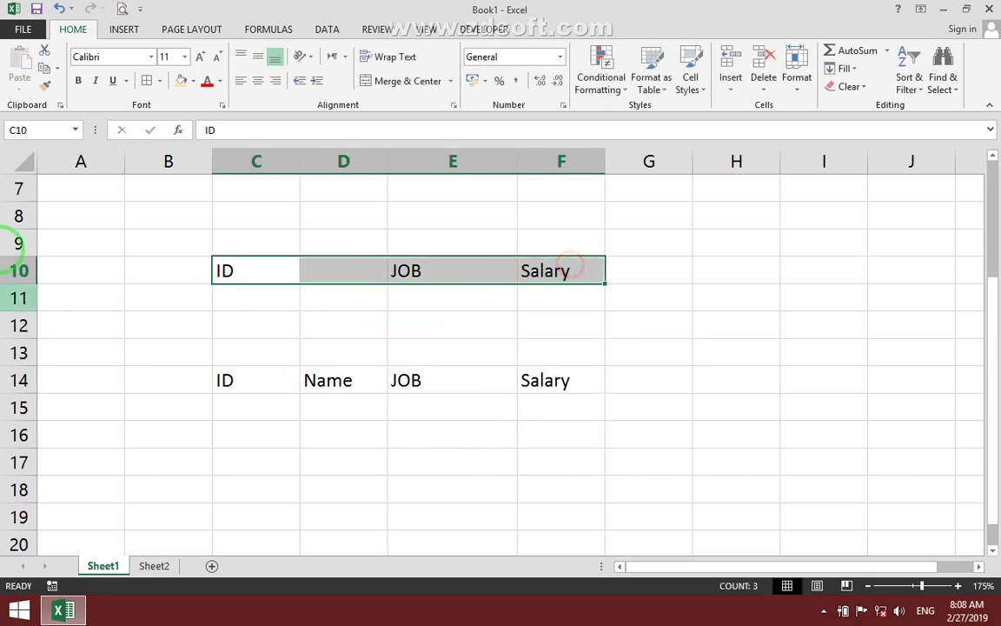
{"action": "left_click", "coordinate": [60, 106]}
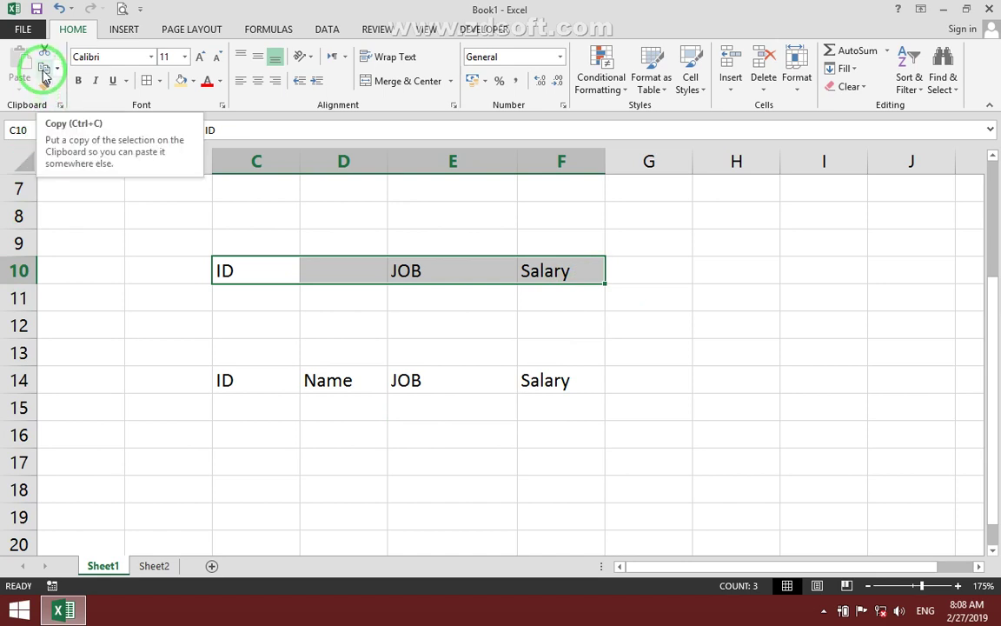
{"action": "left_click", "coordinate": [417, 380]}
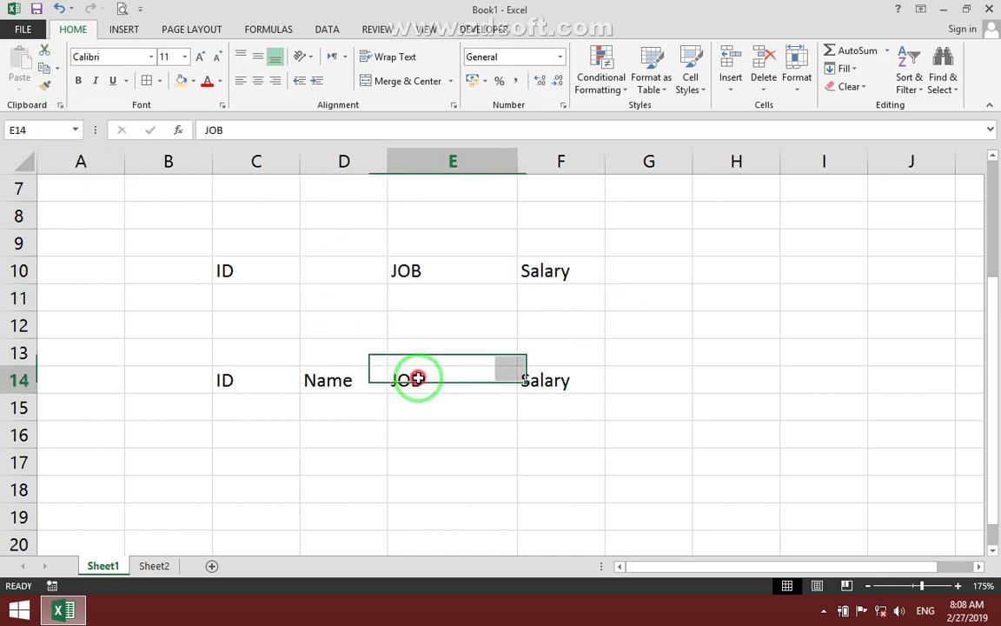
{"action": "type", "text": "Post"}
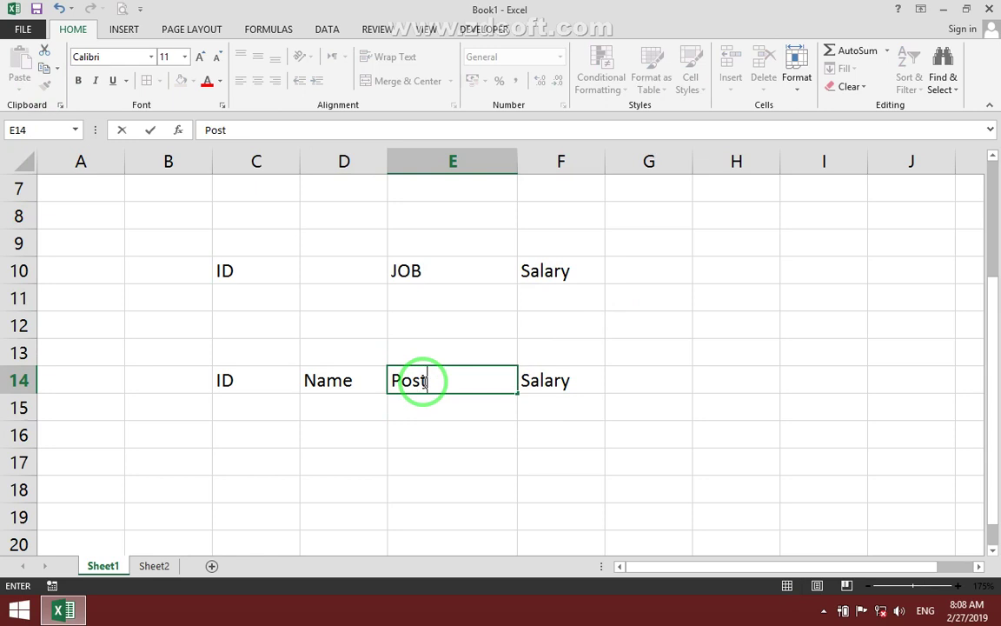
{"action": "key", "text": "Tab"}
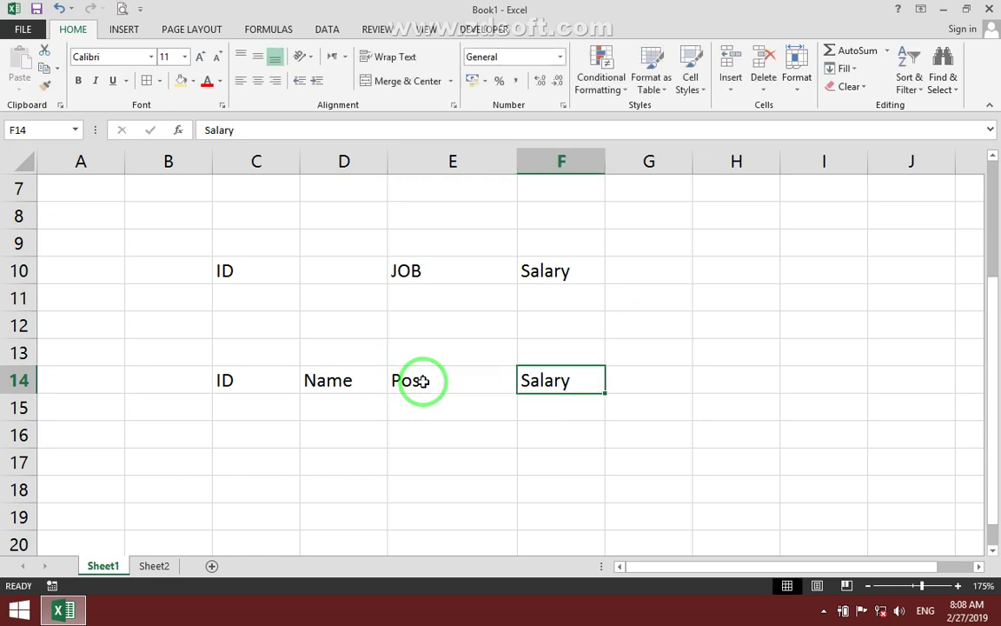
{"action": "type", "text": "Net"}
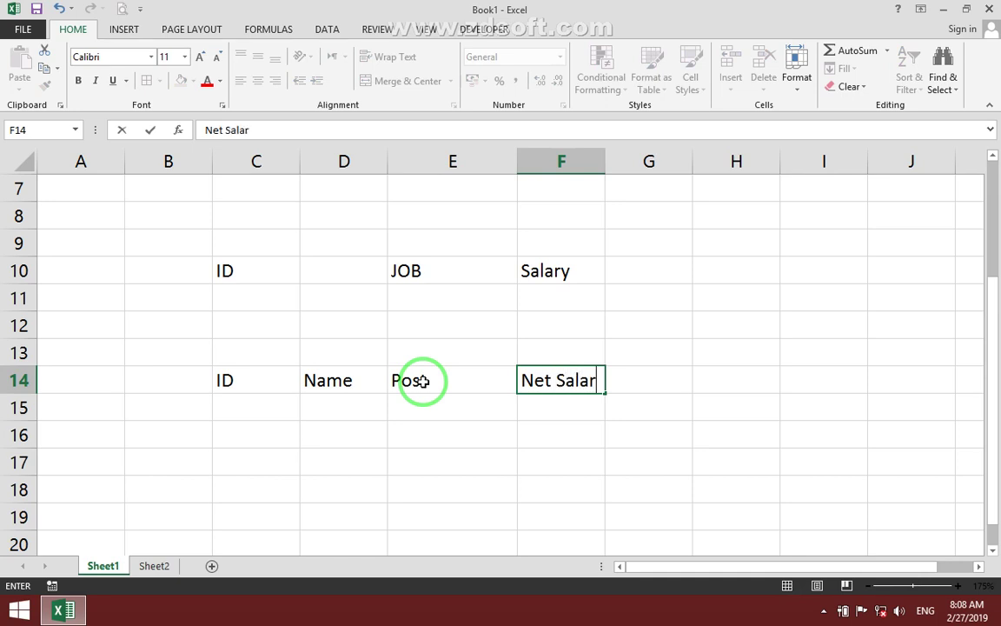
{"action": "left_click", "coordinate": [348, 504]}
{"action": "left_click_drag", "start_coordinate": [228, 270], "coordinate": [545, 266]}
Paste the row 10 headers normally over row 14, see Name blanked, and undo
{"action": "left_click", "coordinate": [44, 64]}
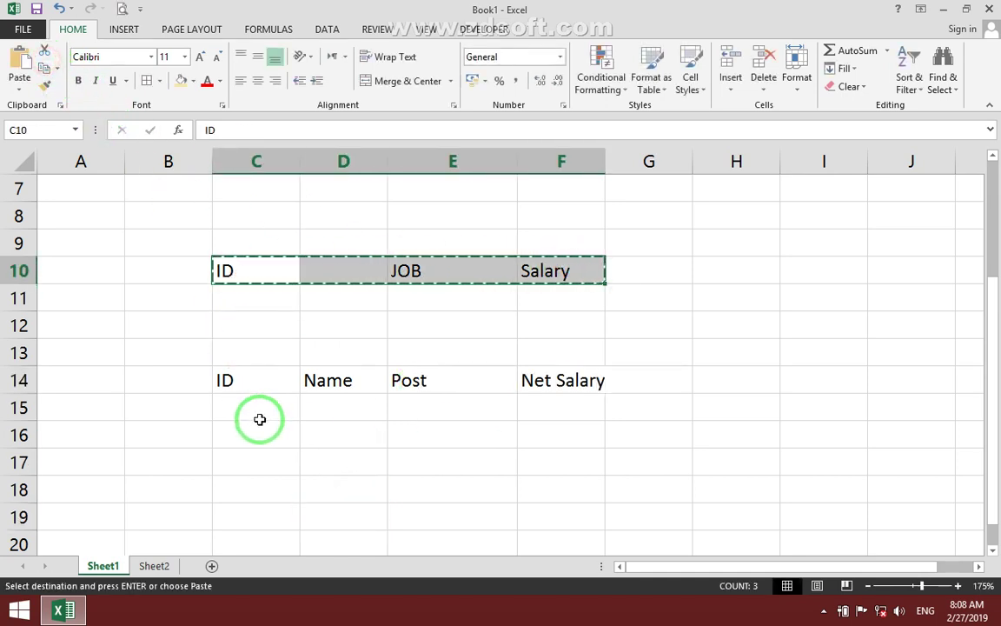
{"action": "left_click_drag", "start_coordinate": [235, 380], "coordinate": [554, 382]}
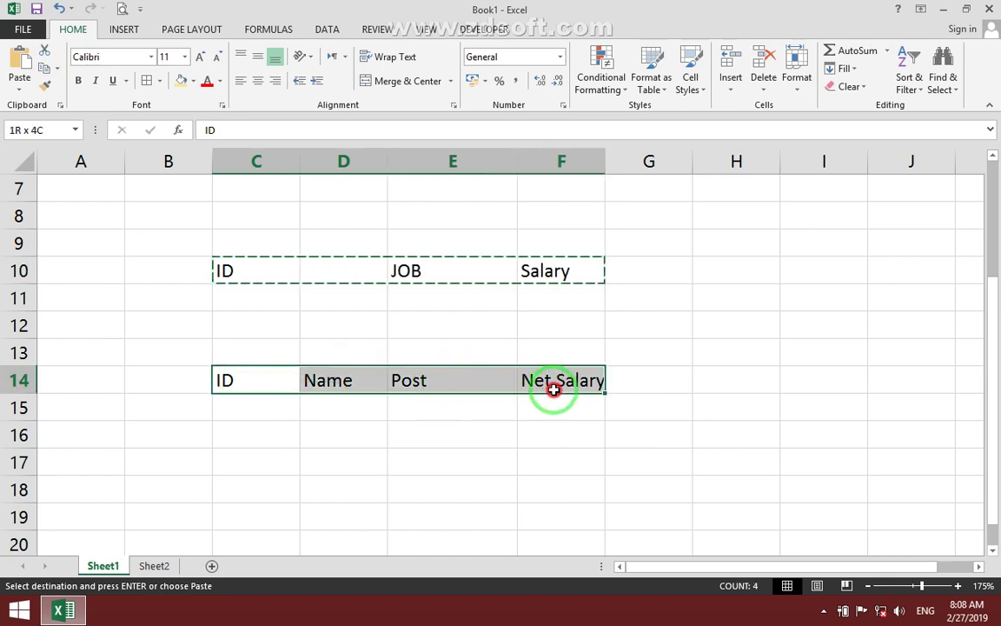
{"action": "left_click", "coordinate": [11, 58]}
{"action": "left_click_drag", "start_coordinate": [328, 415], "coordinate": [344, 435]}
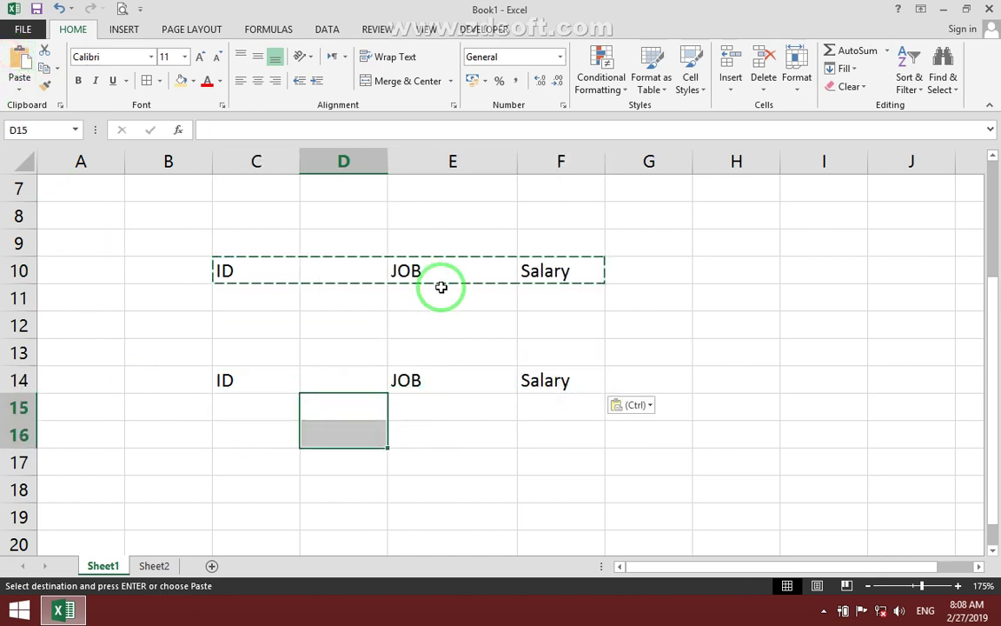
{"action": "left_click", "coordinate": [324, 382]}
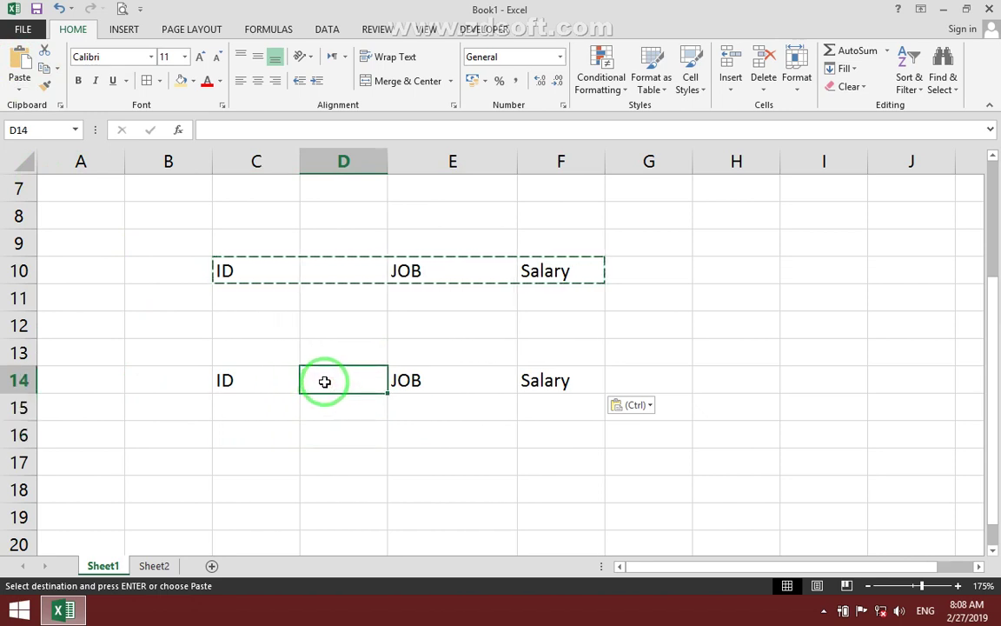
{"action": "key", "text": "ctrl+z"}
Inspect the header cells in rows 10 and 14, including the blank D10
{"action": "left_click", "coordinate": [232, 272]}
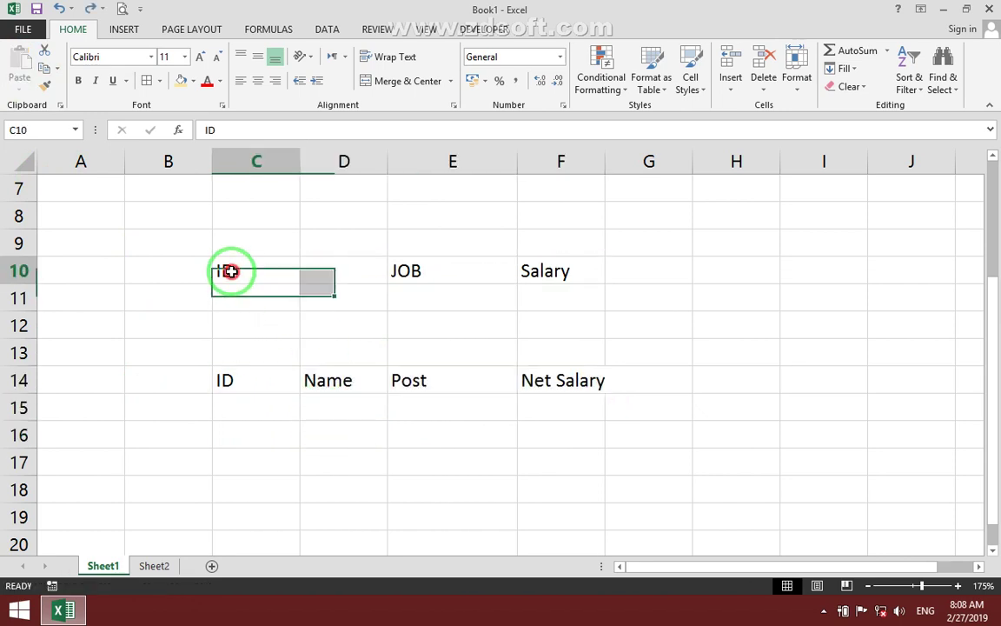
{"action": "left_click", "coordinate": [230, 376]}
{"action": "left_click", "coordinate": [354, 271]}
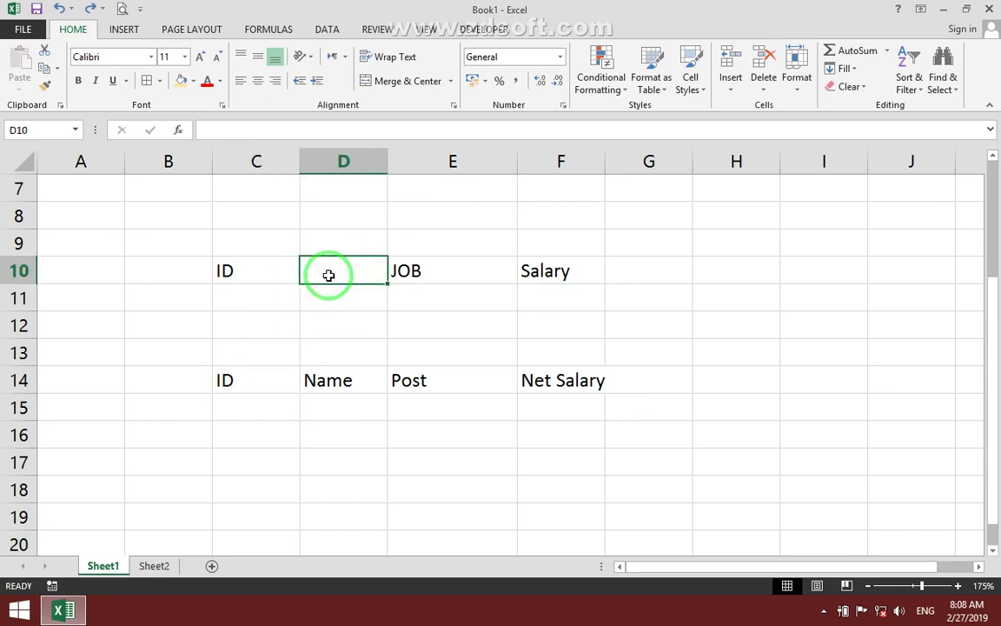
{"action": "left_click", "coordinate": [321, 378]}
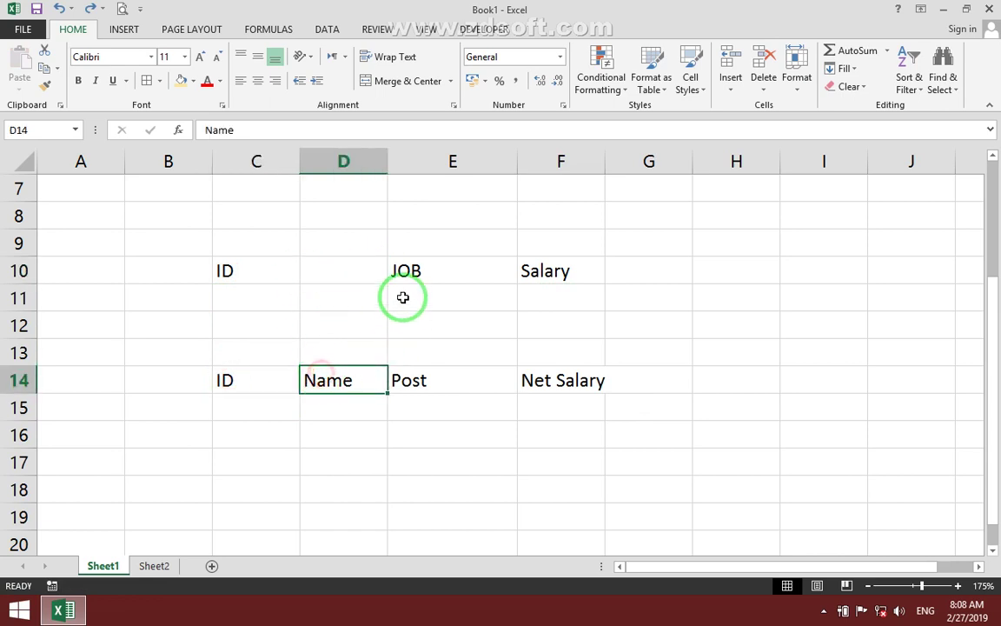
{"action": "left_click", "coordinate": [398, 376]}
{"action": "left_click", "coordinate": [621, 380]}
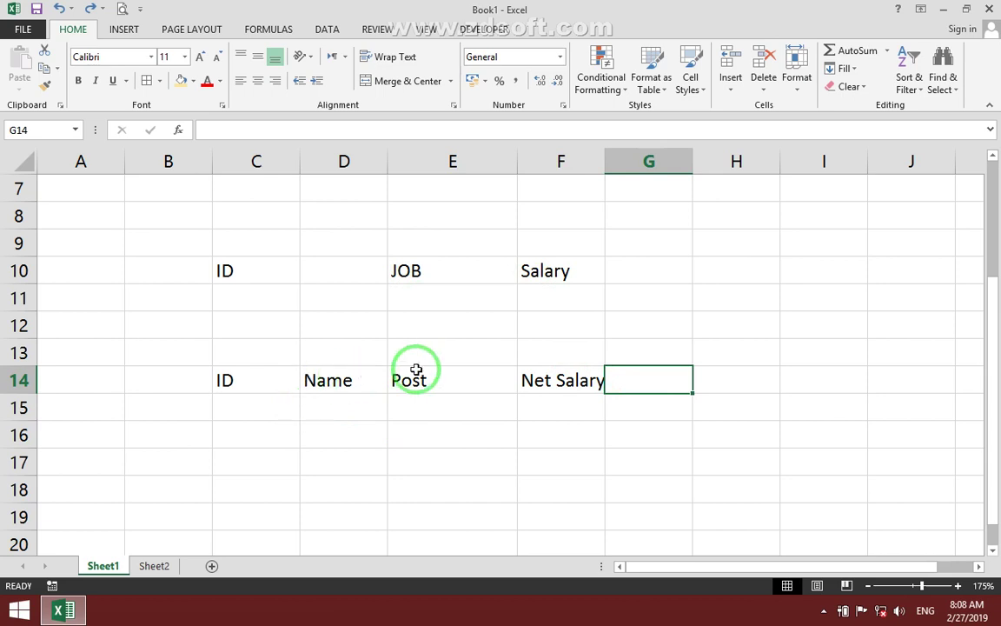
Cut C10:F10 and paste it onto C14:F14 with Skip blanks enabled
{"action": "left_click_drag", "start_coordinate": [207, 268], "coordinate": [563, 274]}
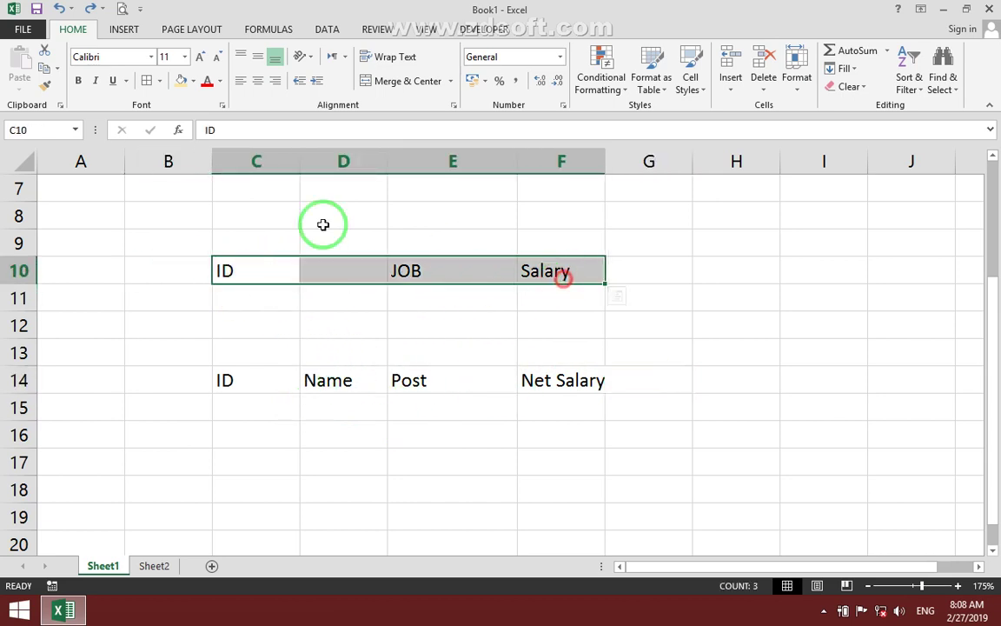
{"action": "left_click", "coordinate": [43, 57]}
{"action": "left_click_drag", "start_coordinate": [249, 376], "coordinate": [586, 383]}
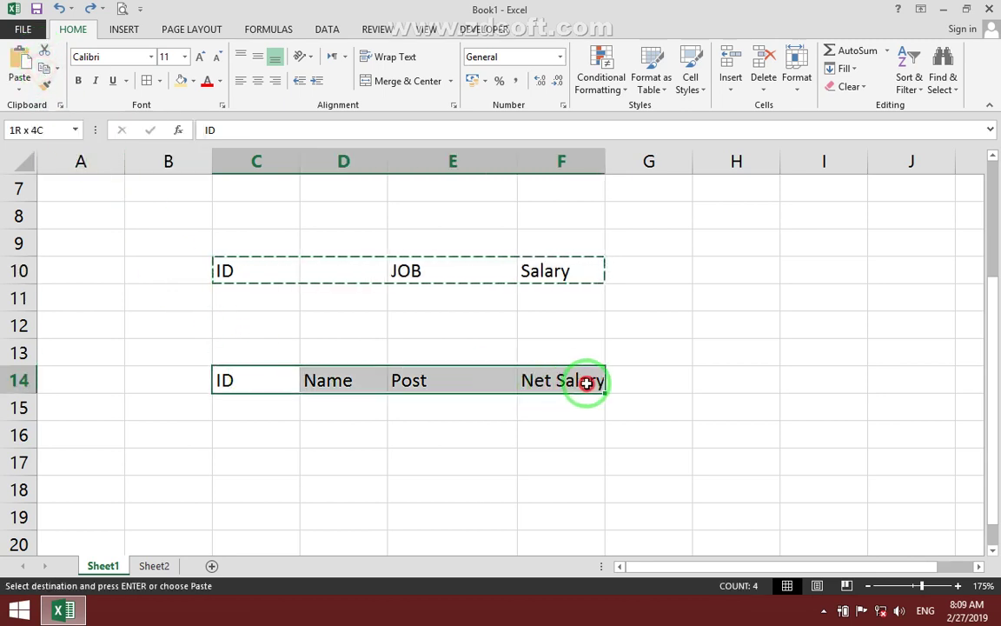
{"action": "left_click", "coordinate": [19, 84]}
{"action": "left_click", "coordinate": [68, 257]}
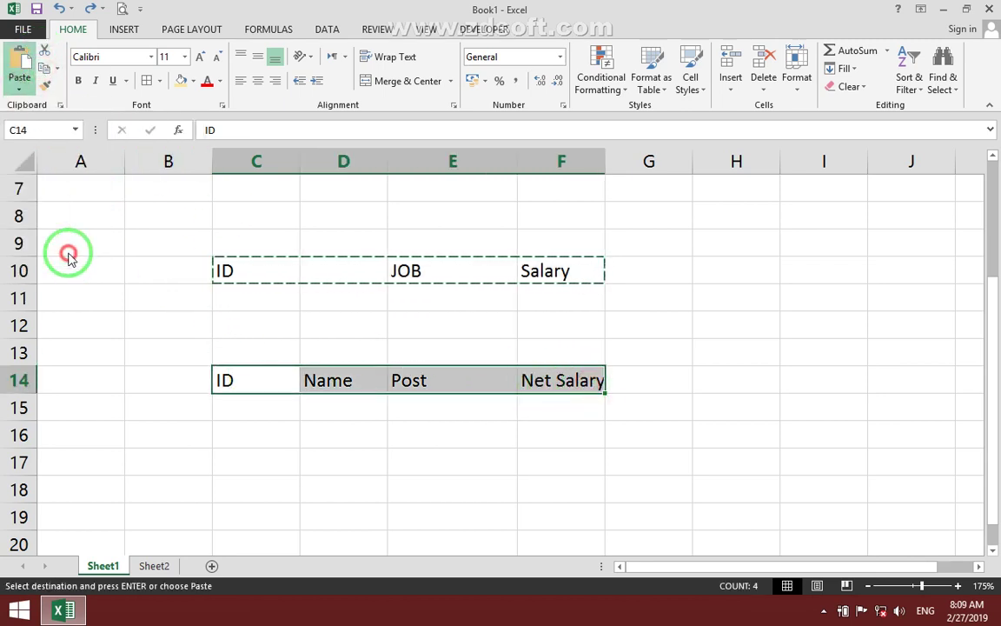
{"action": "left_click", "coordinate": [206, 304]}
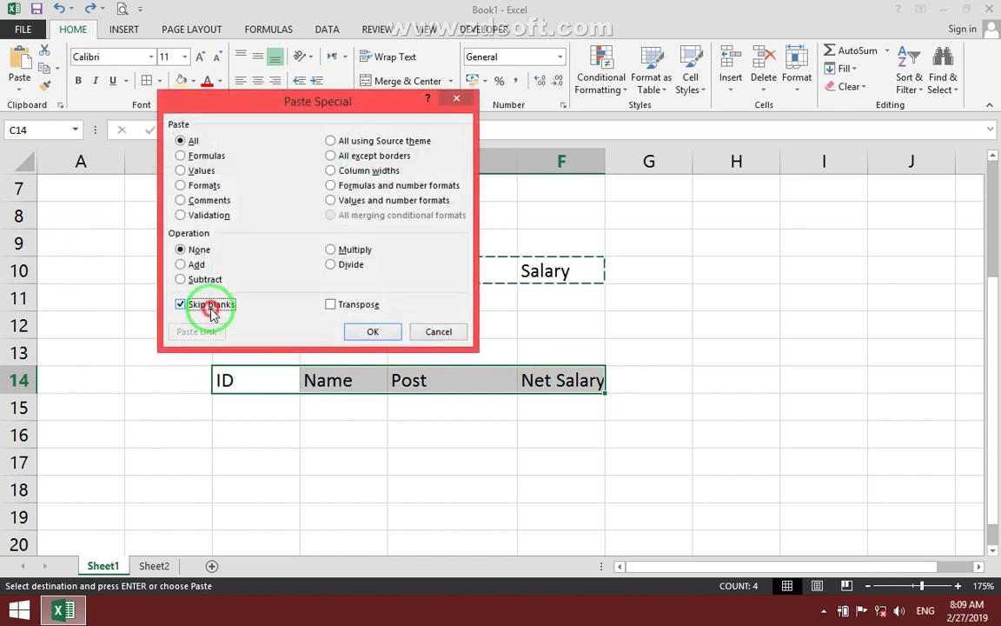
{"action": "left_click", "coordinate": [371, 333]}
{"action": "left_click", "coordinate": [366, 484]}
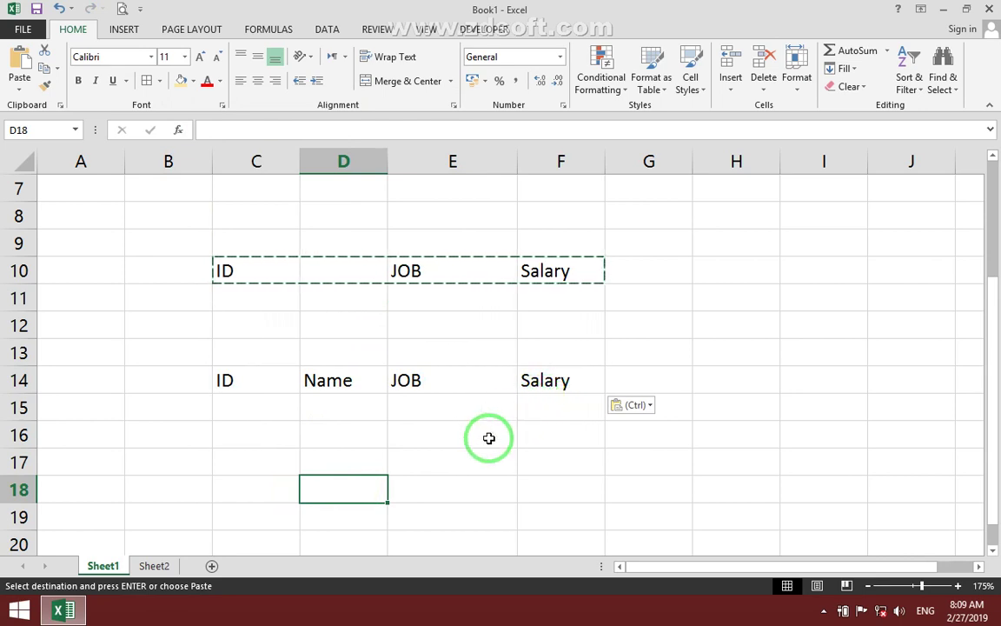
Clear All from the scratch range A8:F18
{"action": "left_click_drag", "start_coordinate": [561, 487], "coordinate": [118, 219]}
{"action": "left_click", "coordinate": [842, 87]}
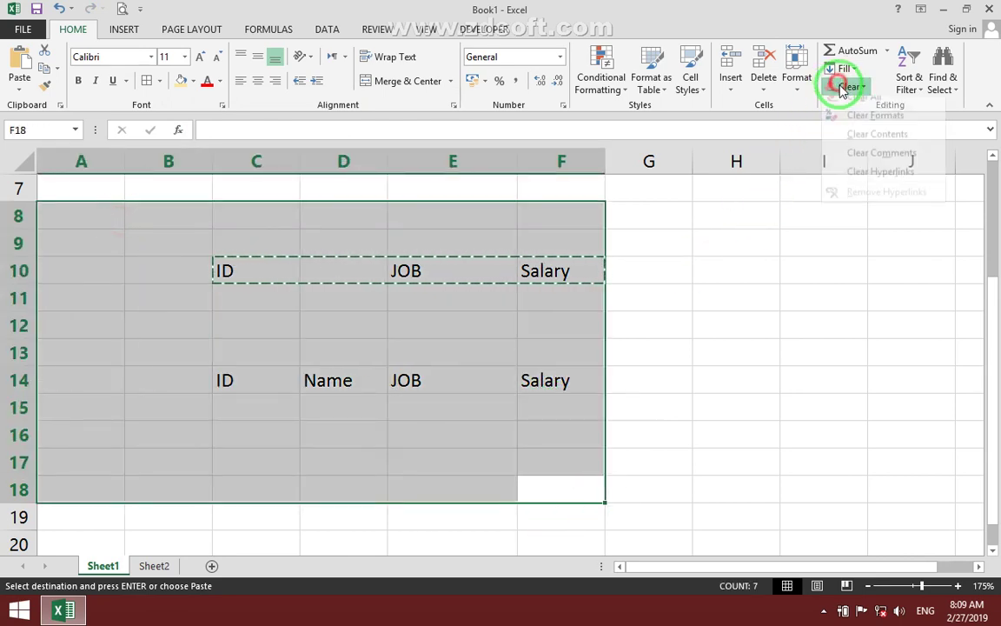
{"action": "left_click", "coordinate": [839, 100]}
Copy the employee table A1:D6 and paste a plain copy at F1
{"action": "scroll", "coordinate": [324, 393], "scroll_direction": "up", "scroll_amount": 1}
{"action": "scroll", "coordinate": [248, 308], "scroll_direction": "up", "scroll_amount": 1}
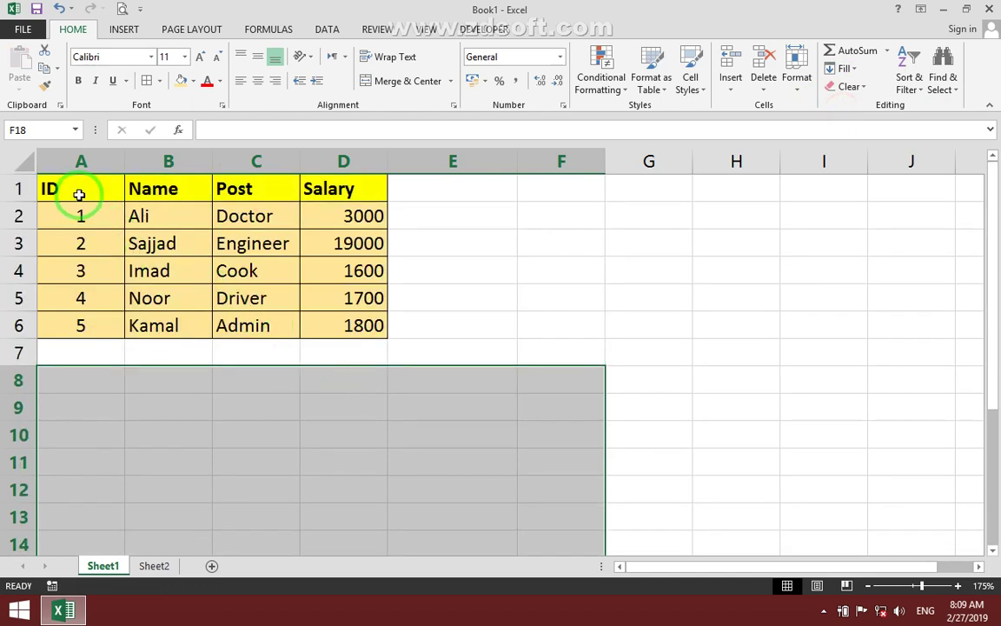
{"action": "left_click_drag", "start_coordinate": [78, 194], "coordinate": [374, 325]}
{"action": "key", "text": "ctrl+c"}
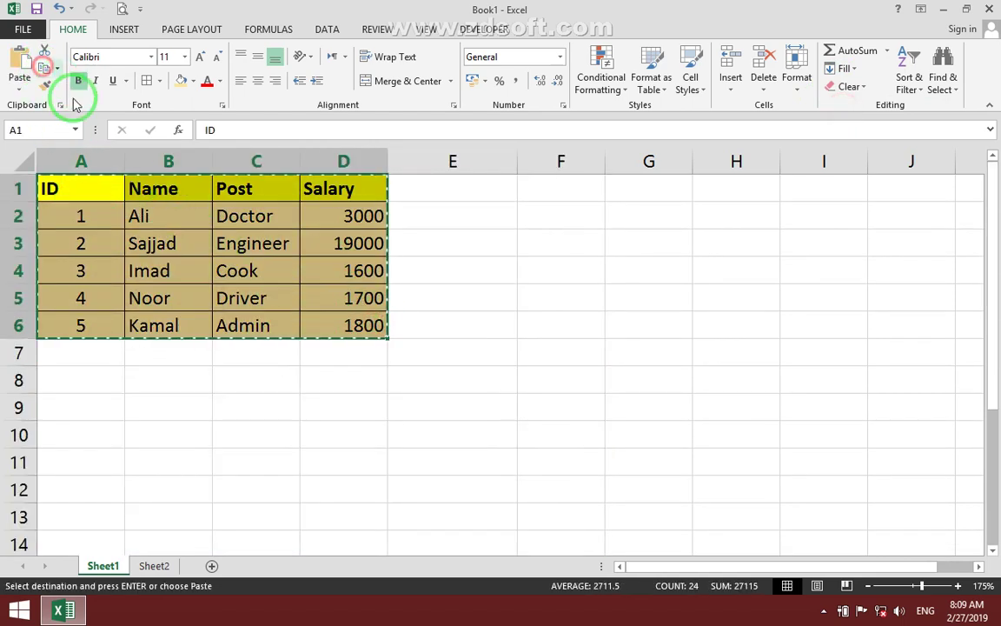
{"action": "left_click", "coordinate": [573, 191]}
{"action": "left_click", "coordinate": [19, 65]}
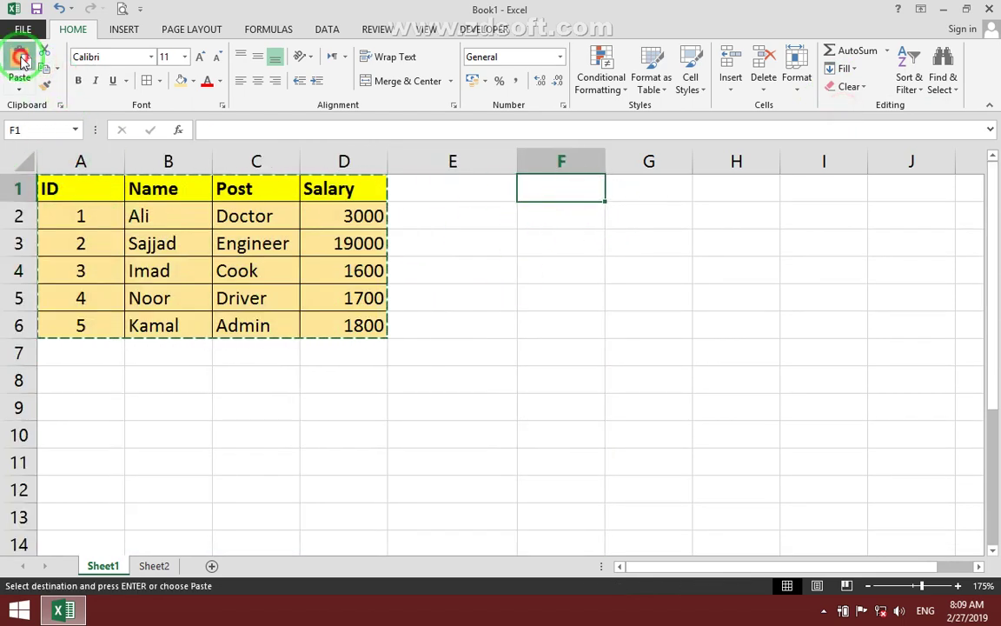
{"action": "left_click", "coordinate": [287, 416]}
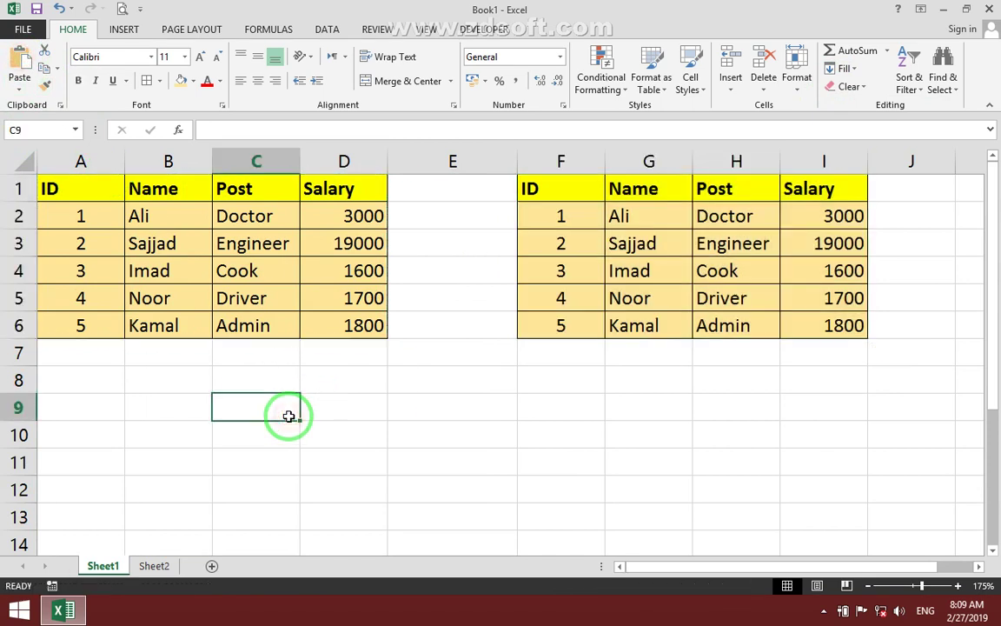
Change the D3 salary to 1900, check the copy, then undo the changes
{"action": "left_click", "coordinate": [340, 245]}
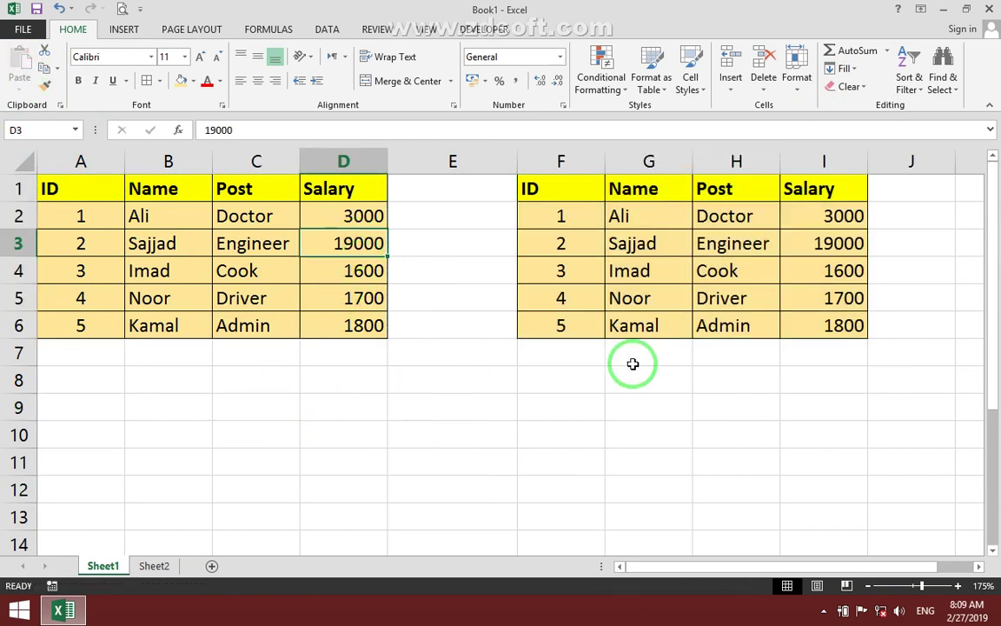
{"action": "type", "text": "19"}
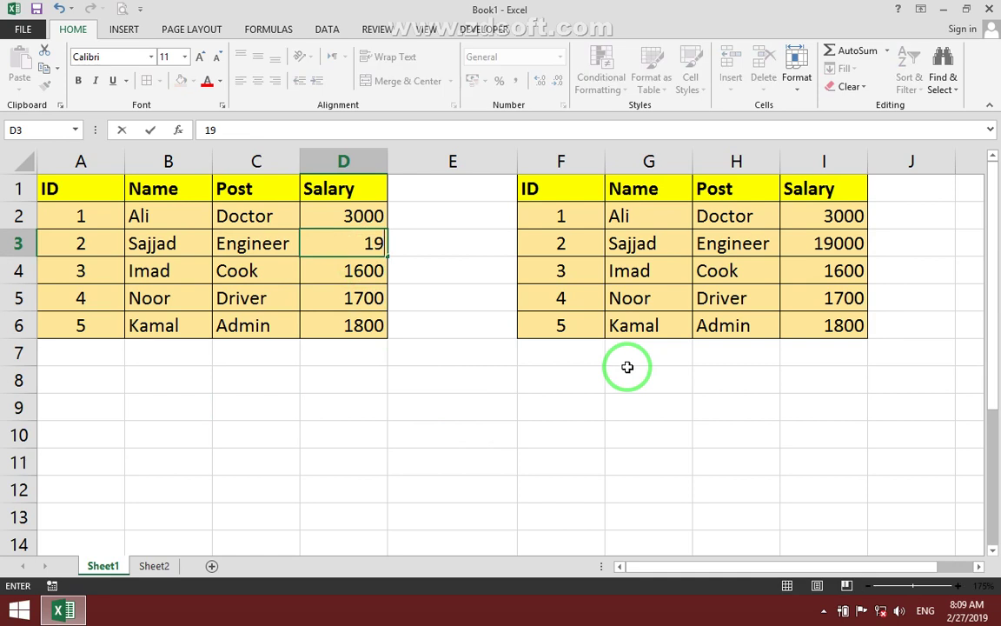
{"action": "key", "text": "Return"}
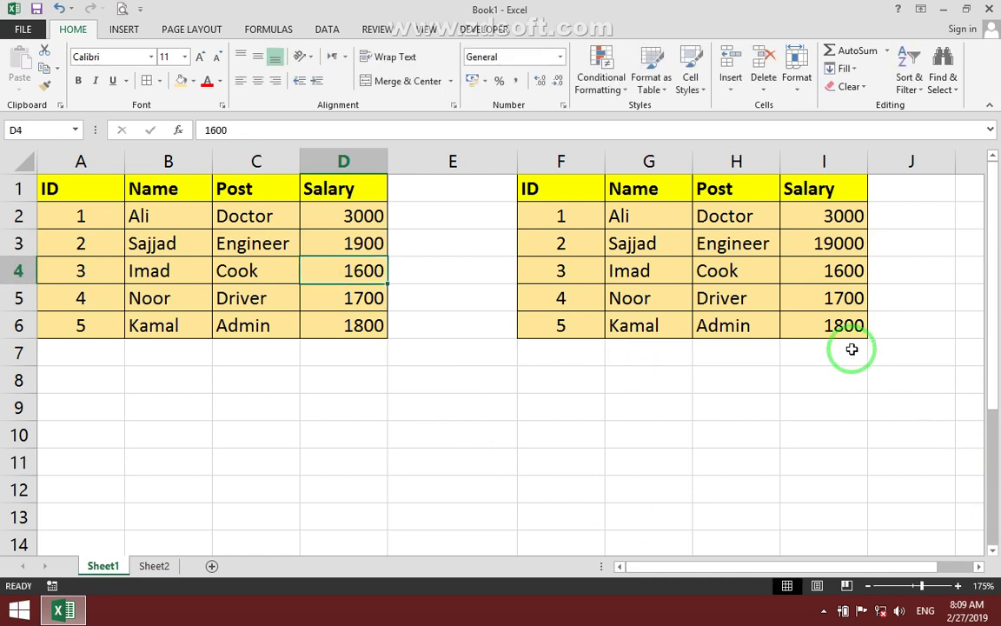
{"action": "left_click", "coordinate": [848, 327]}
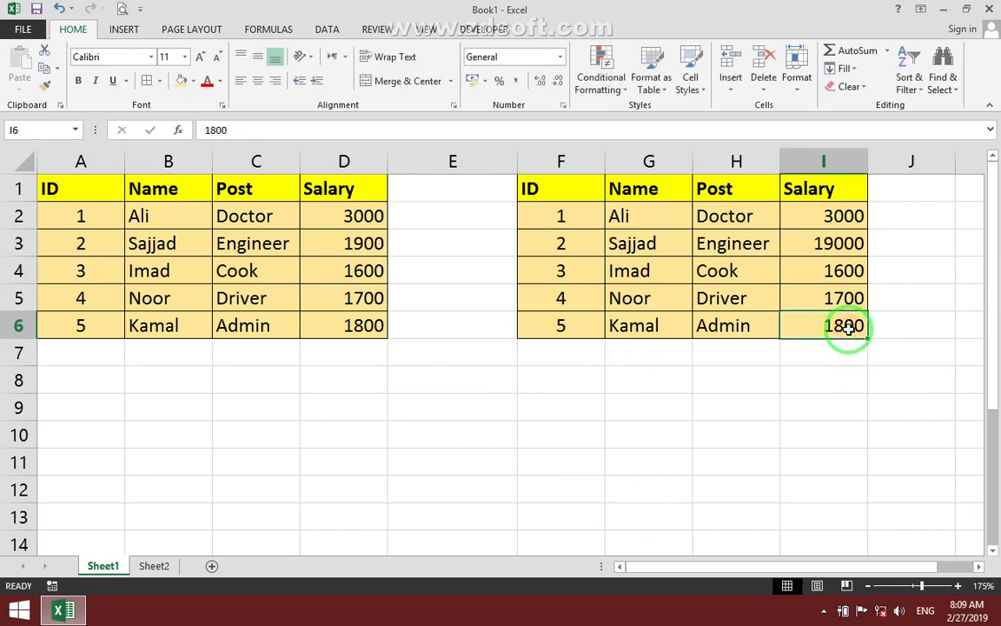
{"action": "key", "text": "ctrl+z"}
{"action": "key", "text": "ctrl+z"}
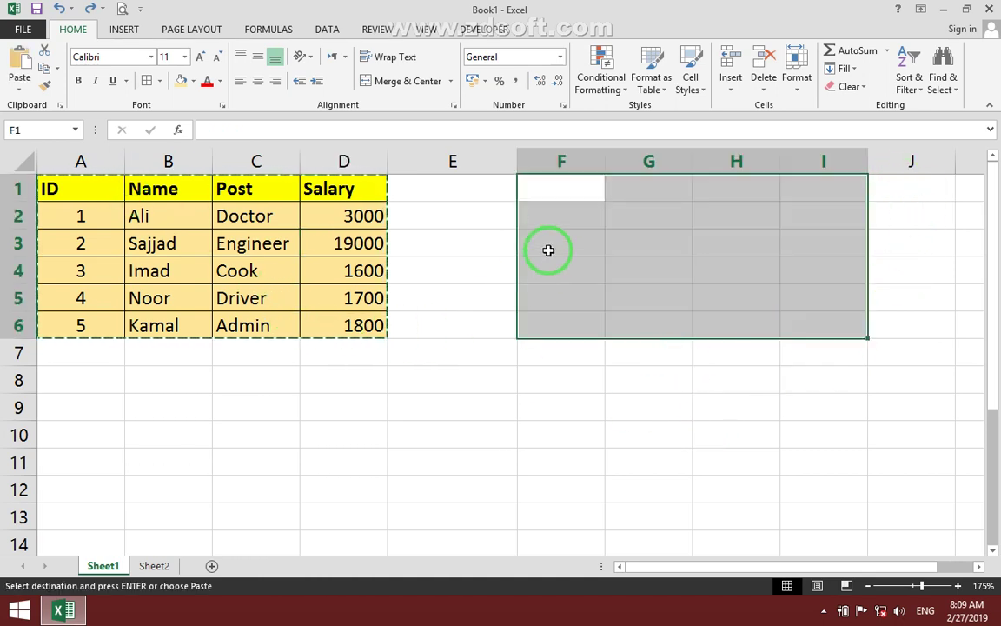
Paste the copied employee table into F1:I6 as Paste Link
{"action": "left_click", "coordinate": [543, 196]}
{"action": "left_click", "coordinate": [19, 89]}
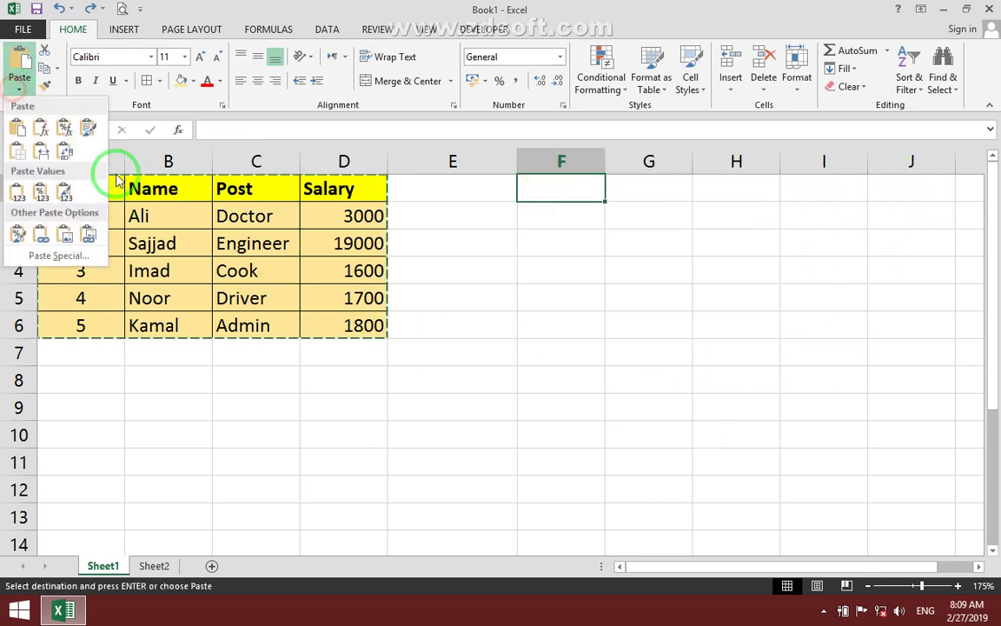
{"action": "left_click", "coordinate": [61, 254]}
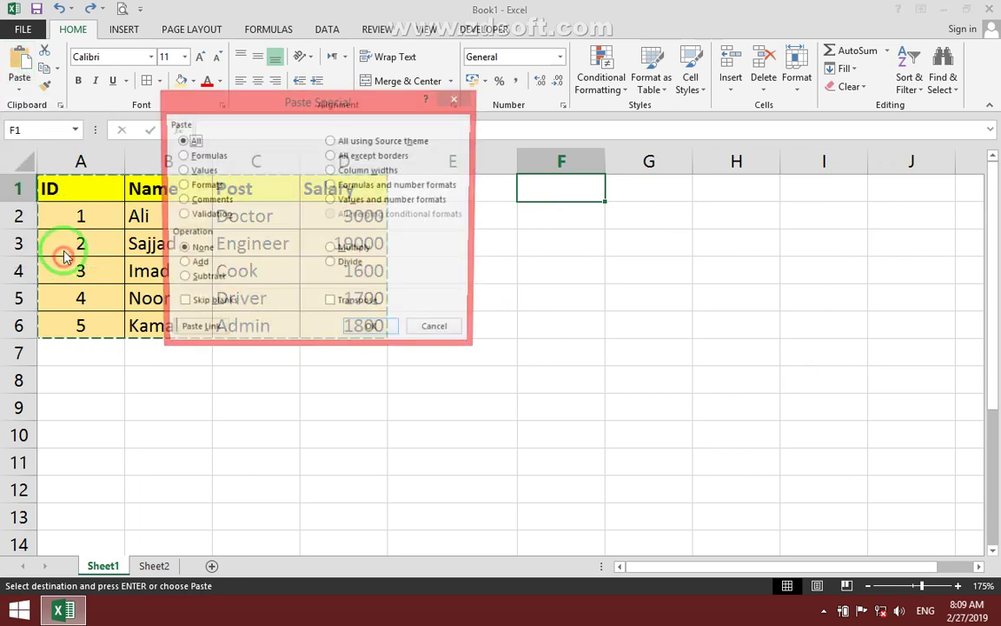
{"action": "left_click", "coordinate": [203, 340]}
{"action": "left_click", "coordinate": [466, 431]}
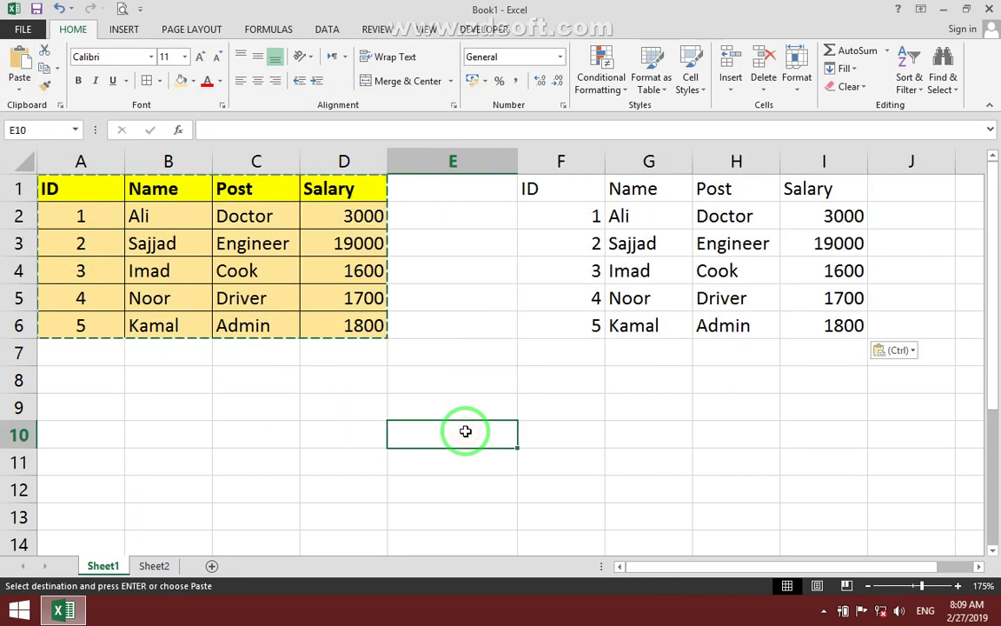
{"action": "key", "text": "Escape"}
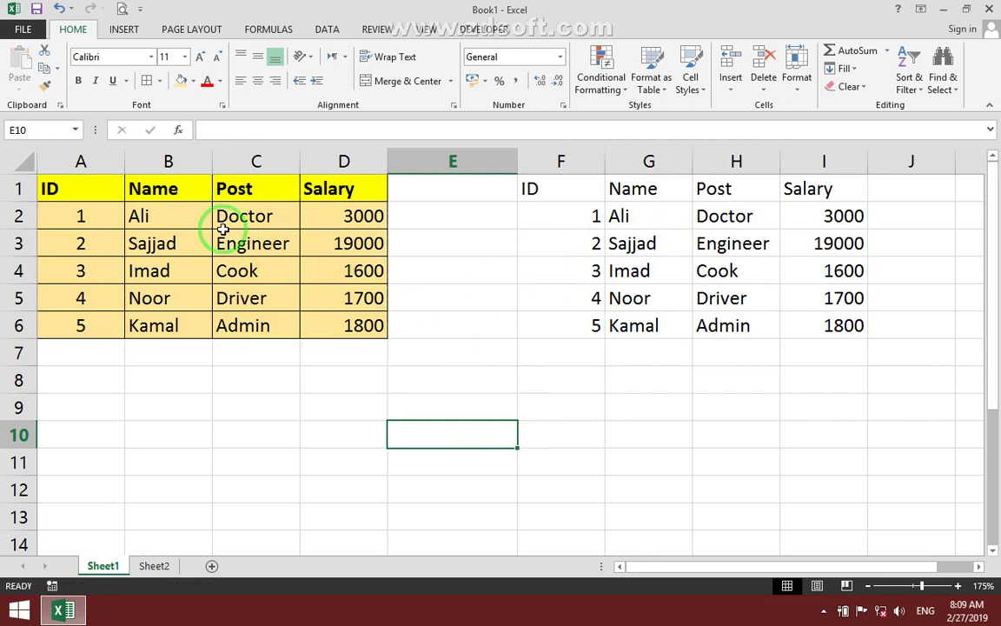
Format Paint the yellow header from A1 onto F1:I1 and orange rows from B2 onto F2:I6
{"action": "left_click", "coordinate": [117, 189]}
{"action": "left_click", "coordinate": [47, 85]}
{"action": "left_click_drag", "start_coordinate": [525, 190], "coordinate": [795, 190]}
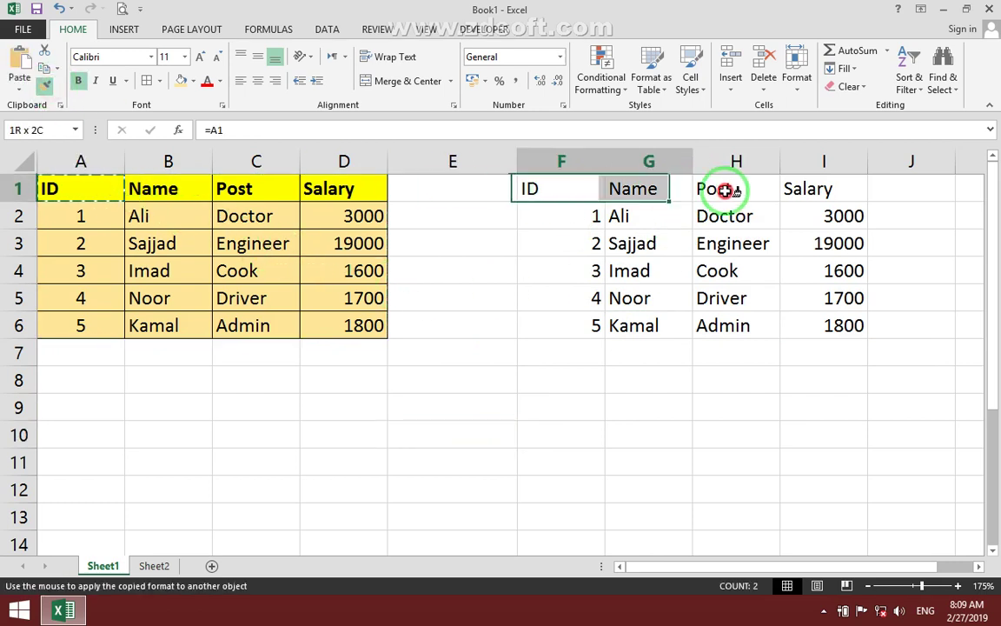
{"action": "left_click", "coordinate": [207, 221]}
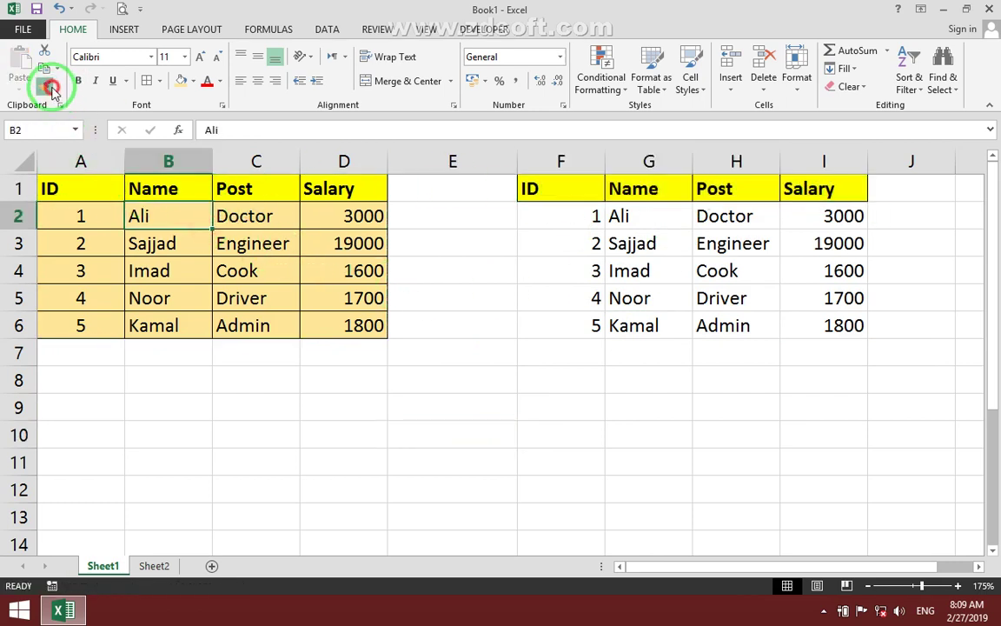
{"action": "left_click", "coordinate": [45, 85]}
{"action": "left_click_drag", "start_coordinate": [580, 230], "coordinate": [856, 320]}
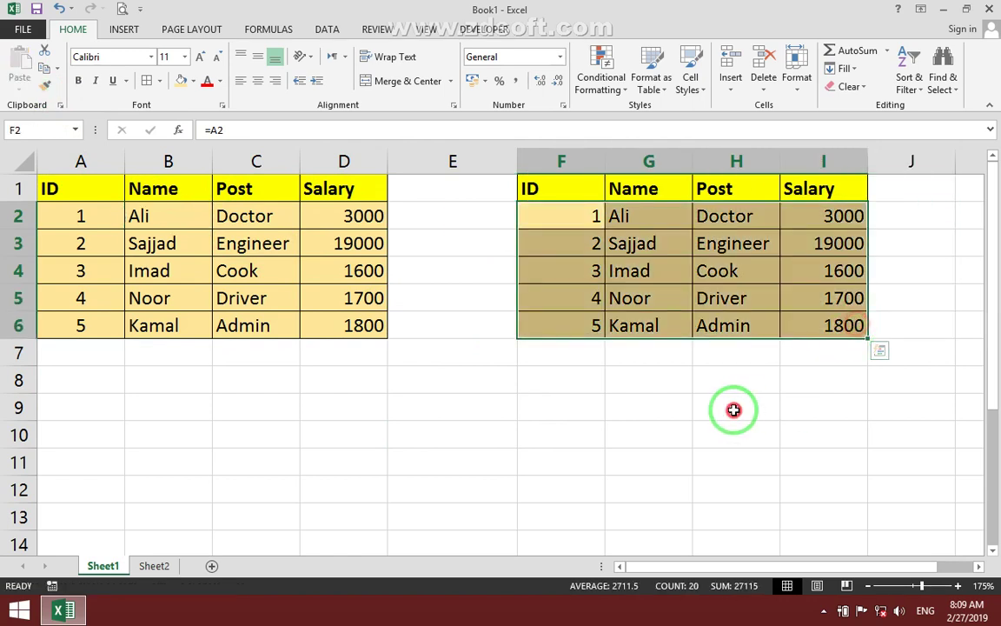
{"action": "left_click", "coordinate": [737, 407]}
{"action": "left_click", "coordinate": [311, 246]}
Replace the 19000 salary in D3 with 1900 and confirm linked cell I3 shows 1900
{"action": "type", "text": "19"}
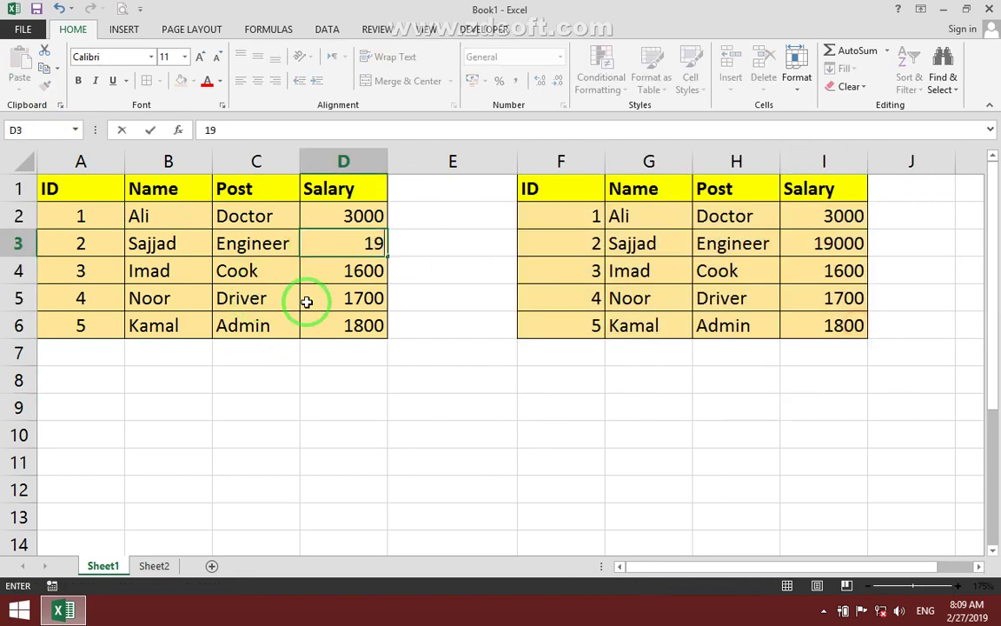
{"action": "key", "text": "Return"}
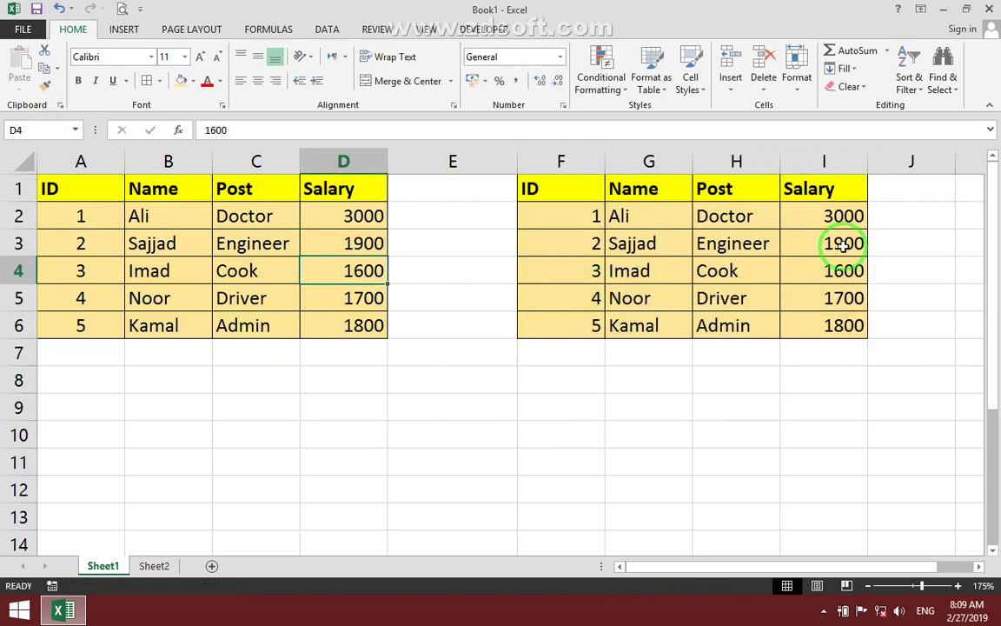
{"action": "left_click", "coordinate": [830, 245]}
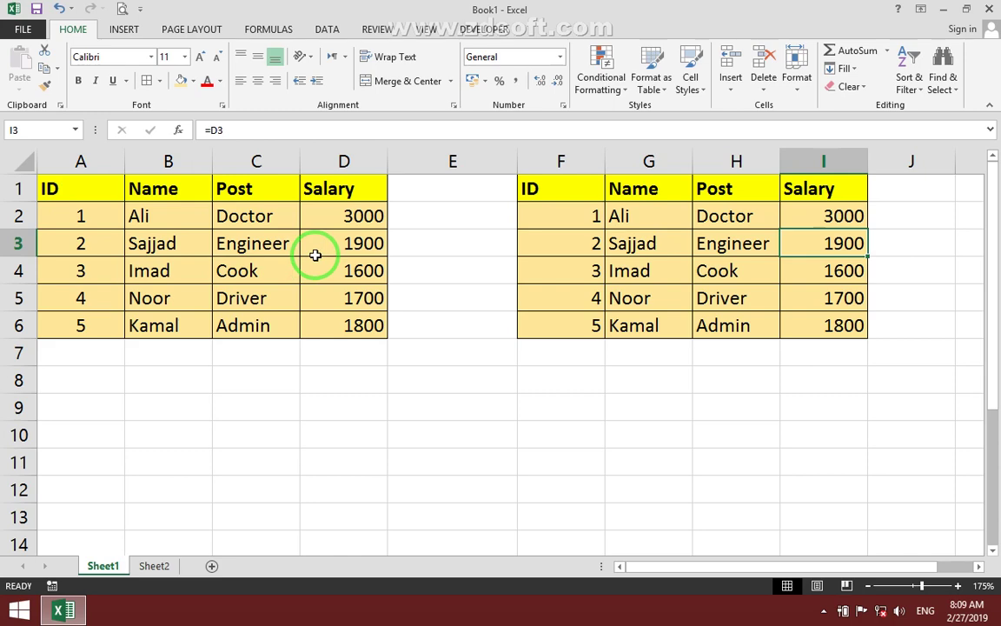
Copy the ID value 3 from A4 and view Paste Special options at B9 without pasting
{"action": "left_click", "coordinate": [112, 270]}
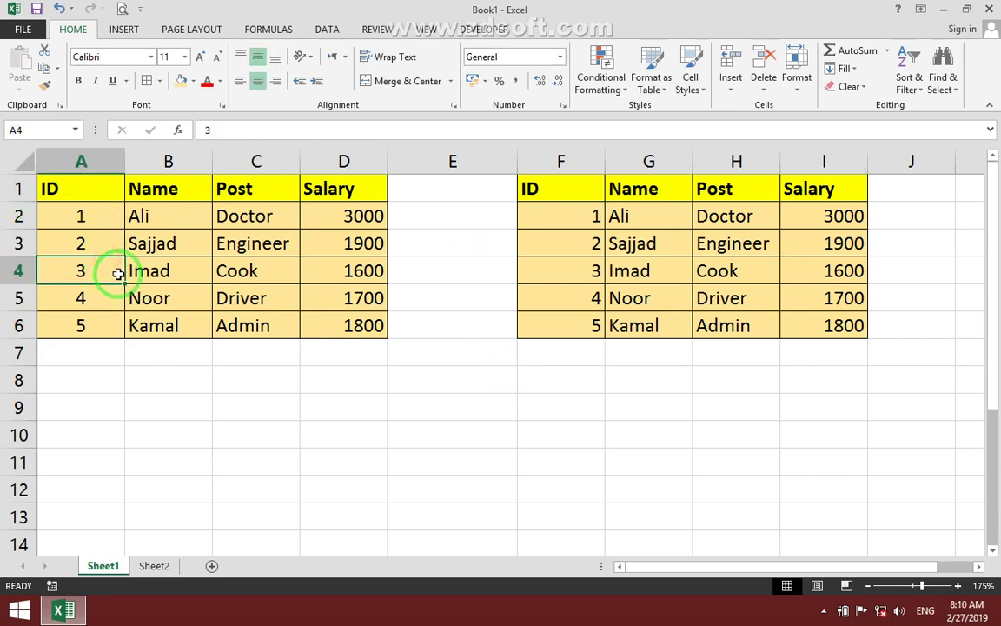
{"action": "key", "text": "ctrl+c"}
{"action": "left_click", "coordinate": [168, 404]}
{"action": "left_click", "coordinate": [19, 87]}
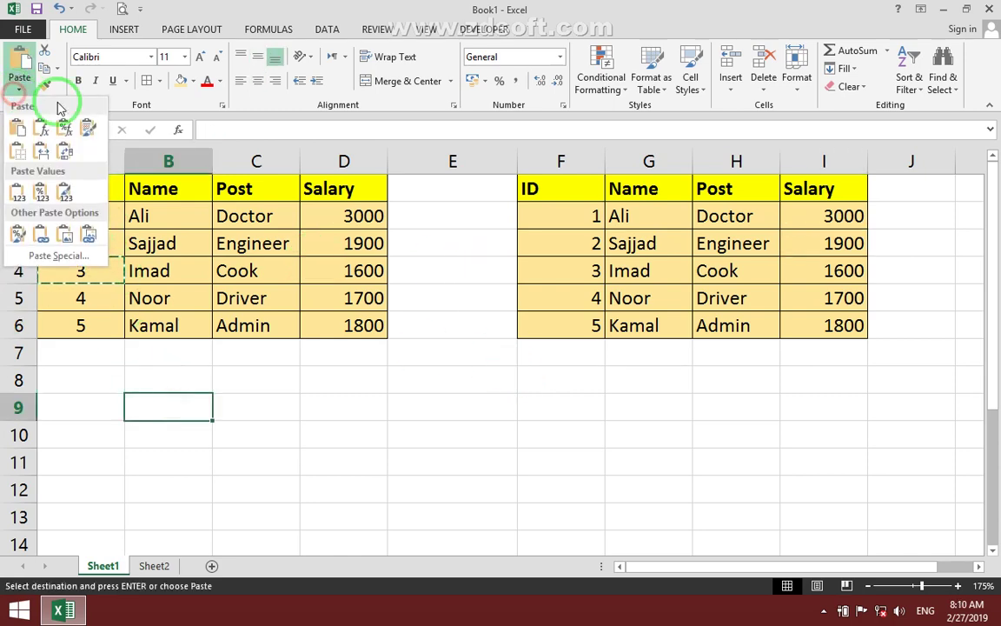
{"action": "left_click", "coordinate": [41, 259]}
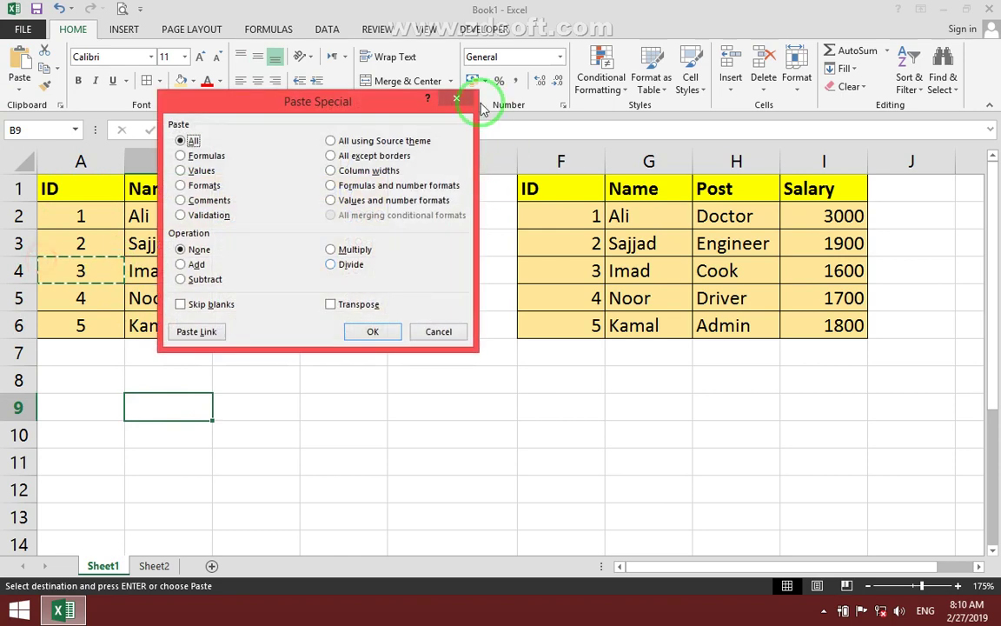
{"action": "left_click", "coordinate": [437, 334]}
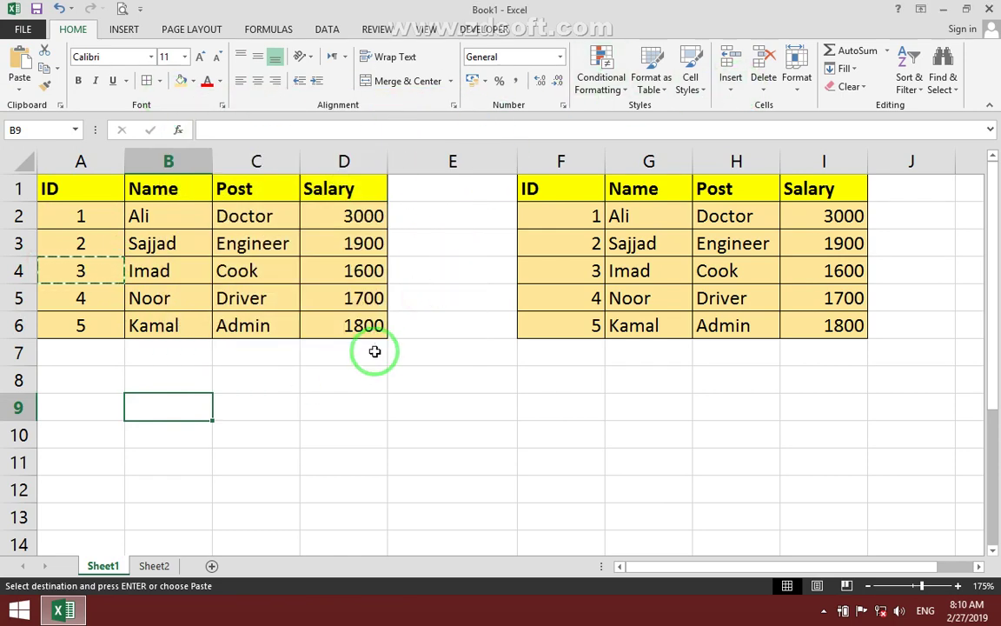
{"action": "left_click", "coordinate": [117, 29]}
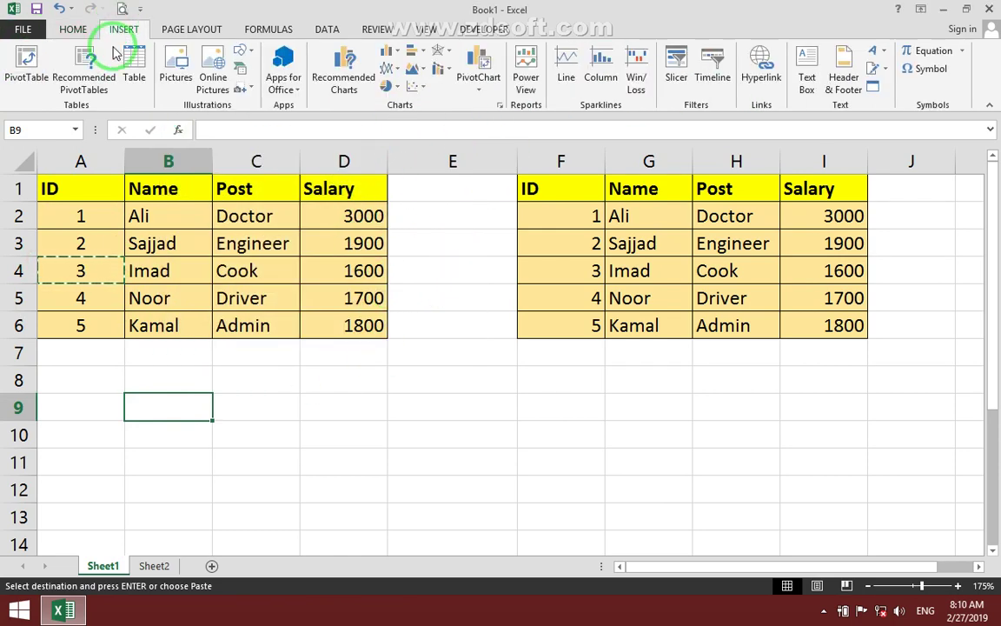